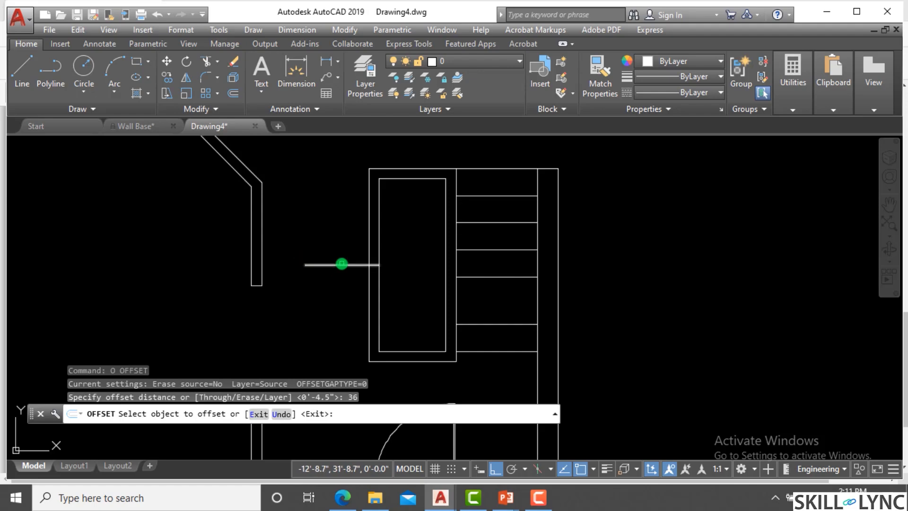
Step: Offset the horizontal guide line at the closet's left wall by 18 inches to both sides
key("Return")
key("Return")
type("18")
key("Return")
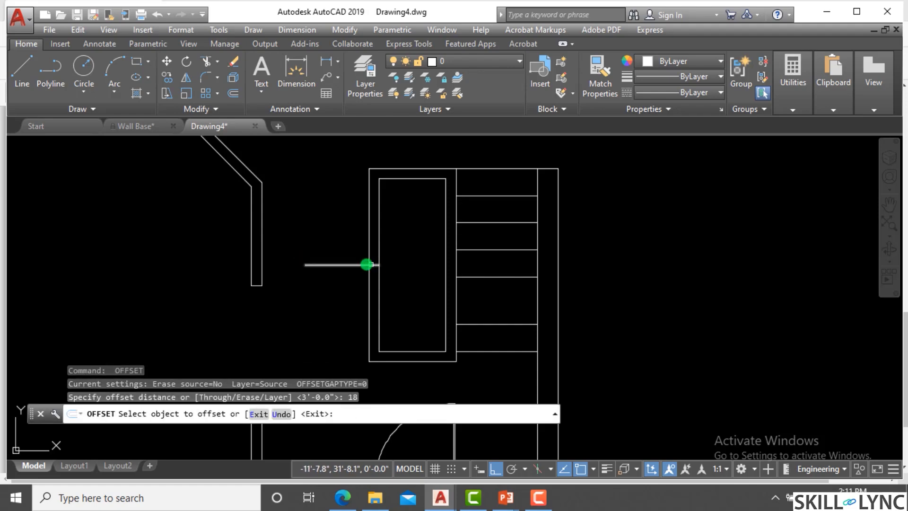
left_click(356, 264)
left_click(356, 253)
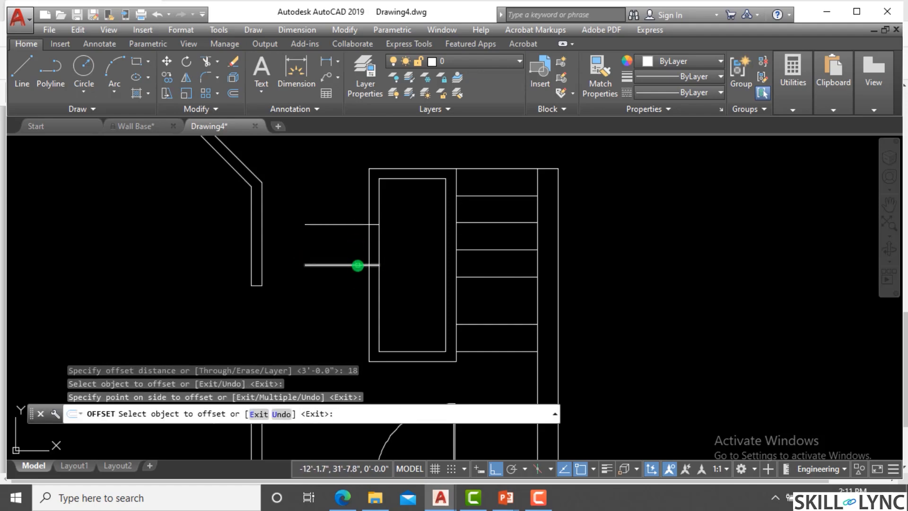
left_click(357, 265)
left_click(363, 294)
key("Escape")
key("Escape")
Step: Trim the closet's left wall lines between the upper and lower guide lines to form the door opening
type("tr")
key("Return")
key("Return")
left_click(401, 238)
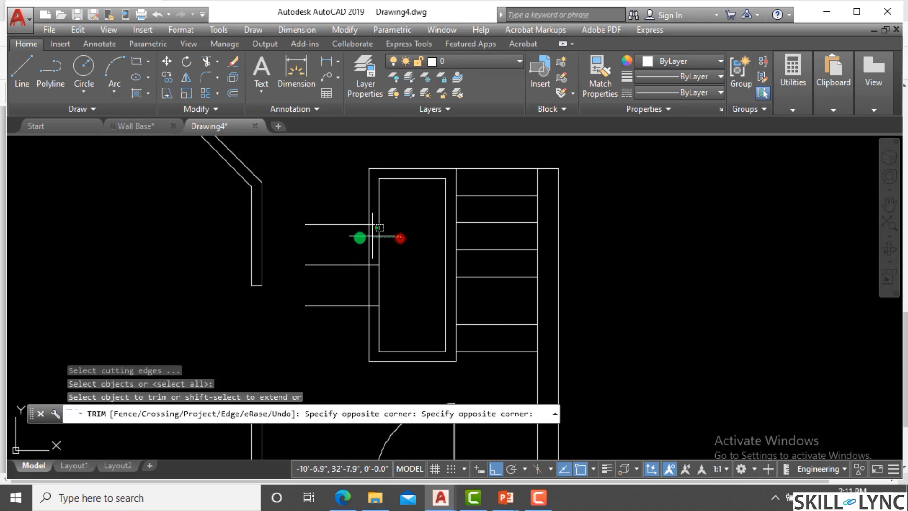
left_click(355, 237)
left_click(397, 294)
left_click(356, 282)
key("Escape")
key("Escape")
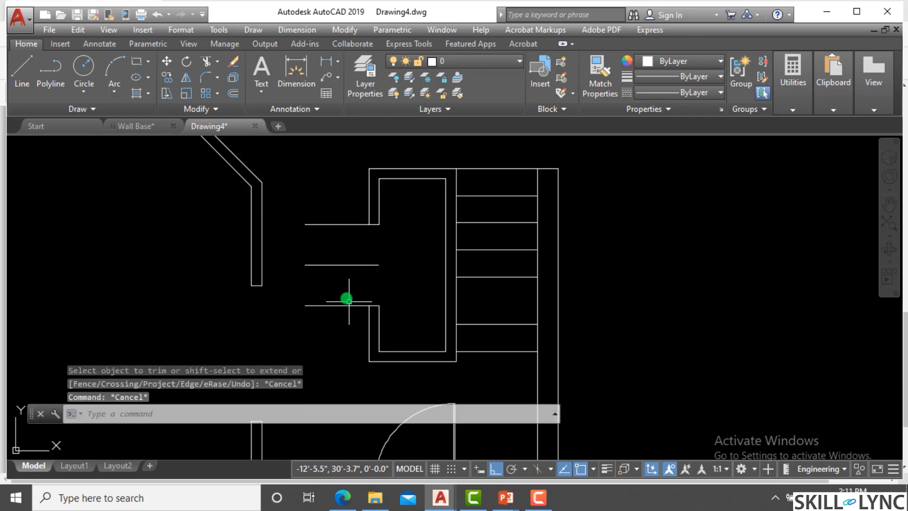
Step: Trim the part of the lower guide line that extends outside the closet wall
type("tr")
key("Return")
key("Return")
left_click(348, 304)
left_click(349, 320)
left_click(360, 305)
left_click(360, 332)
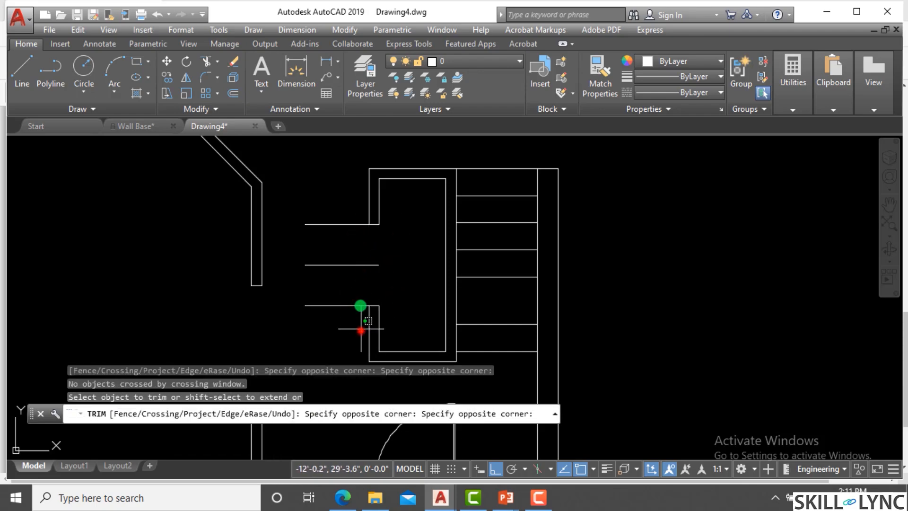
left_click(352, 261)
key("Escape")
Step: Trim the upper guide line's overhang outside the closet wall and erase the middle guide line
type("t")
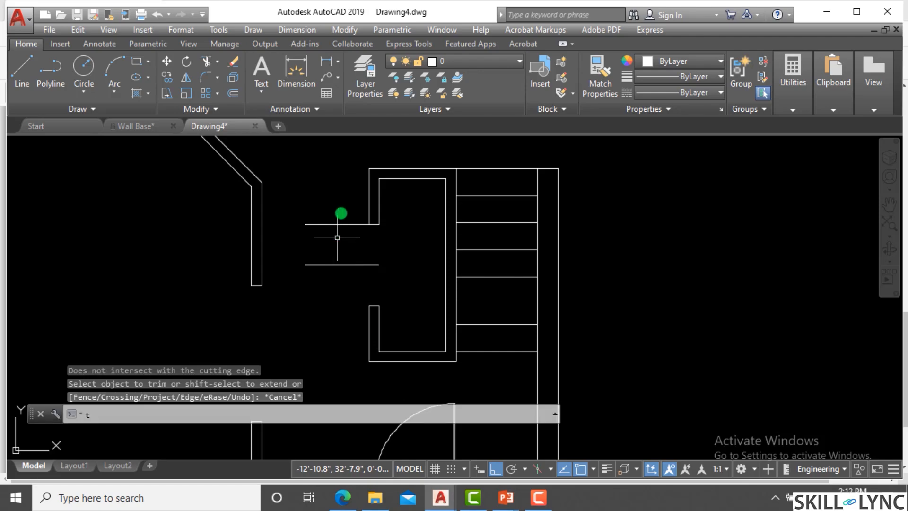
type("r")
key("Return")
key("Return")
left_click(344, 209)
left_click(342, 251)
key("Escape")
left_click(352, 288)
left_click(337, 245)
key("e")
key("Return")
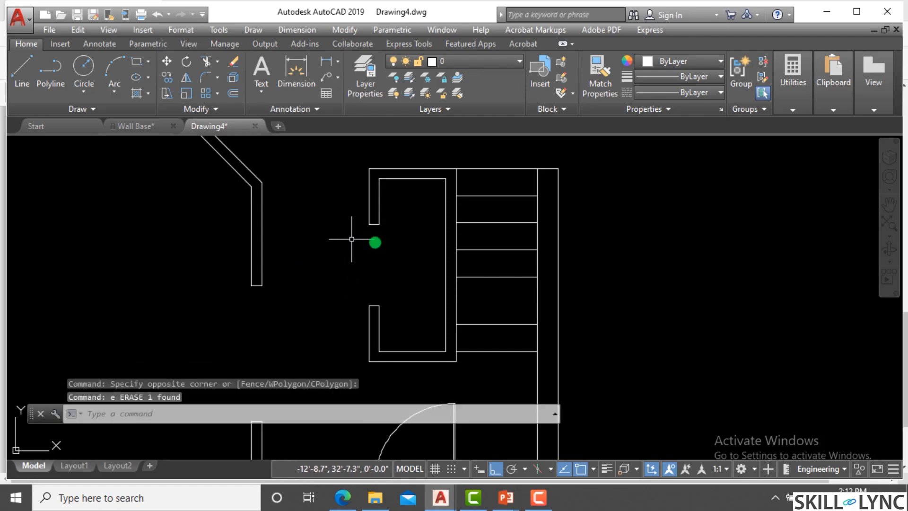
scroll(444, 298, "down", 5)
scroll(437, 290, "up", 5)
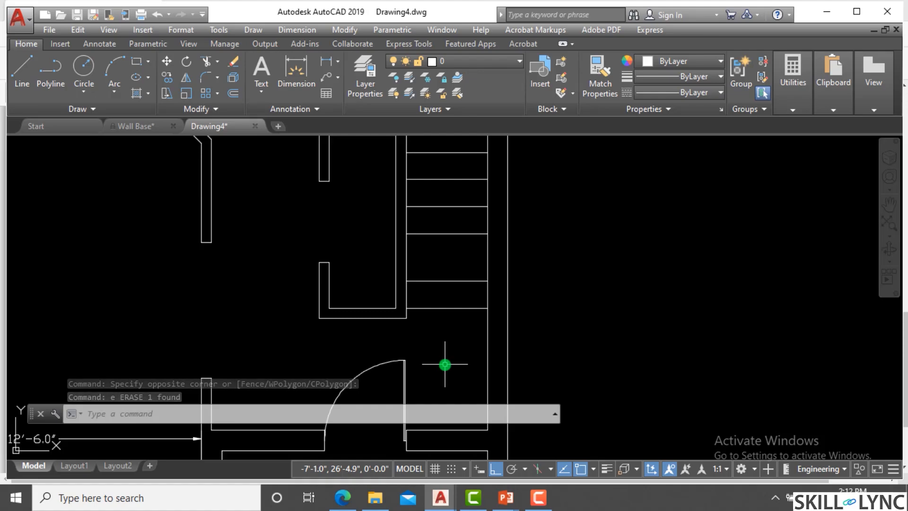
scroll(377, 342, "down", 3)
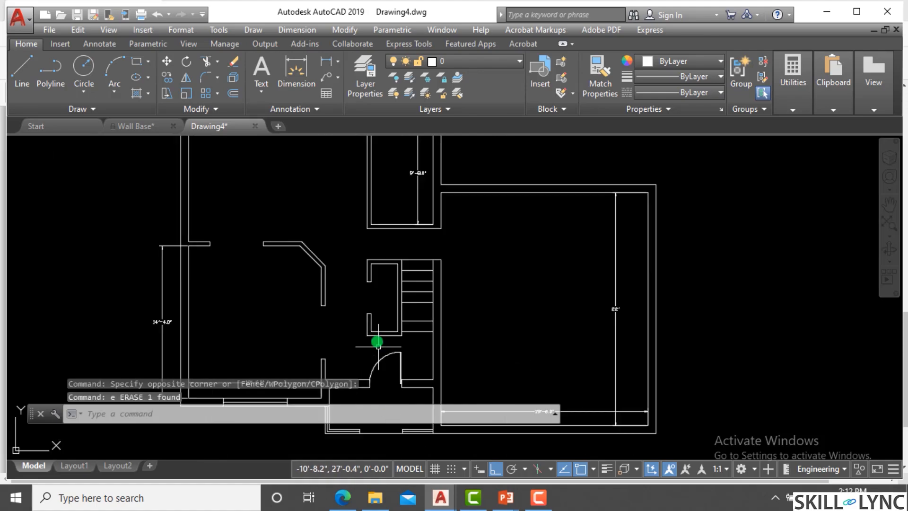
scroll(371, 334, "up", 5)
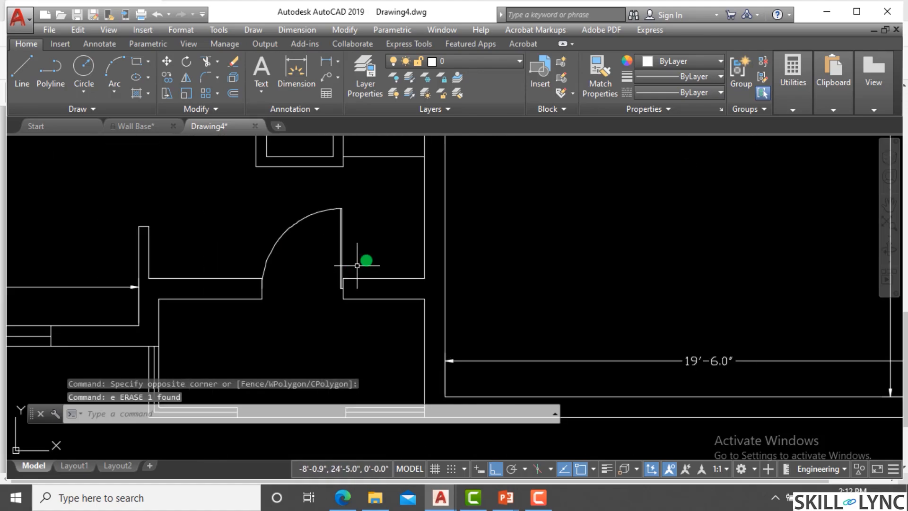
key("Escape")
scroll(381, 248, "down", 3)
type("m")
key("Return")
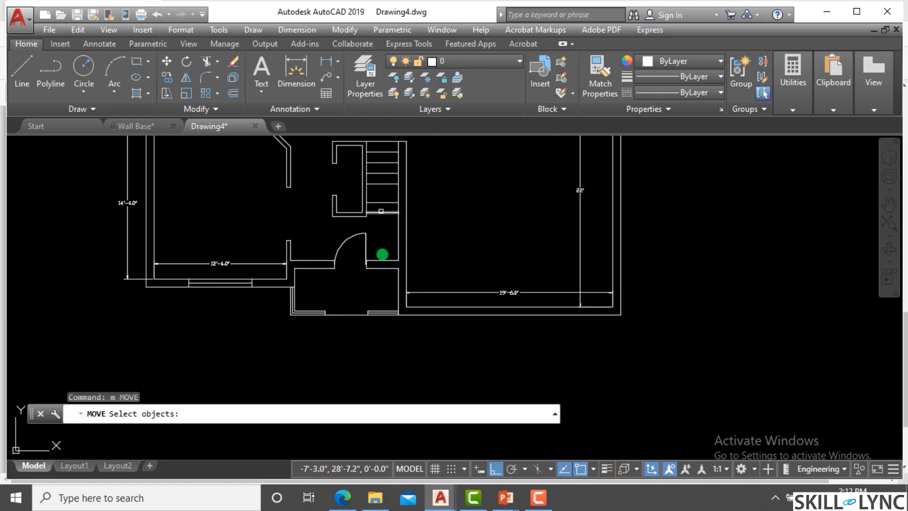
scroll(490, 366, "down", 2)
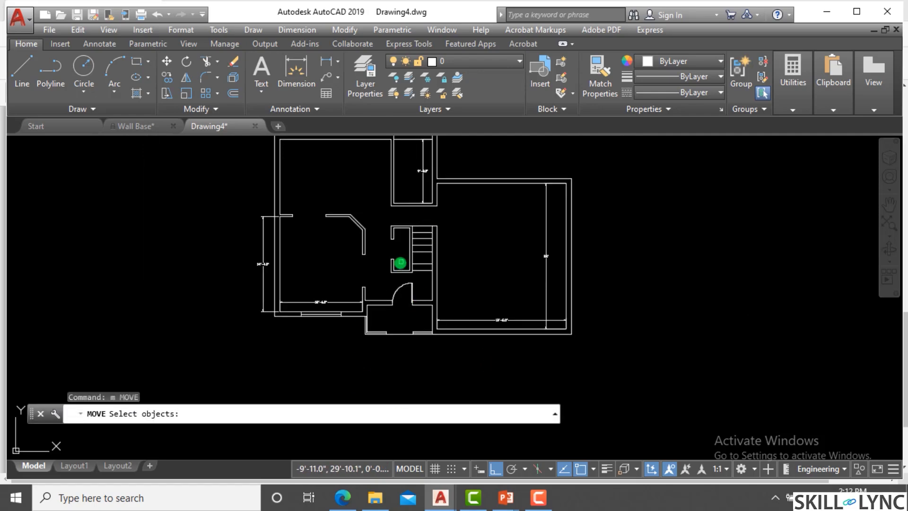
key("Escape")
key("Escape")
Step: Examine the stairs, entry and garage walls in the drawing and check them against the reference house plan
scroll(436, 288, "up", 2)
scroll(424, 253, "up", 1)
scroll(405, 242, "down", 1)
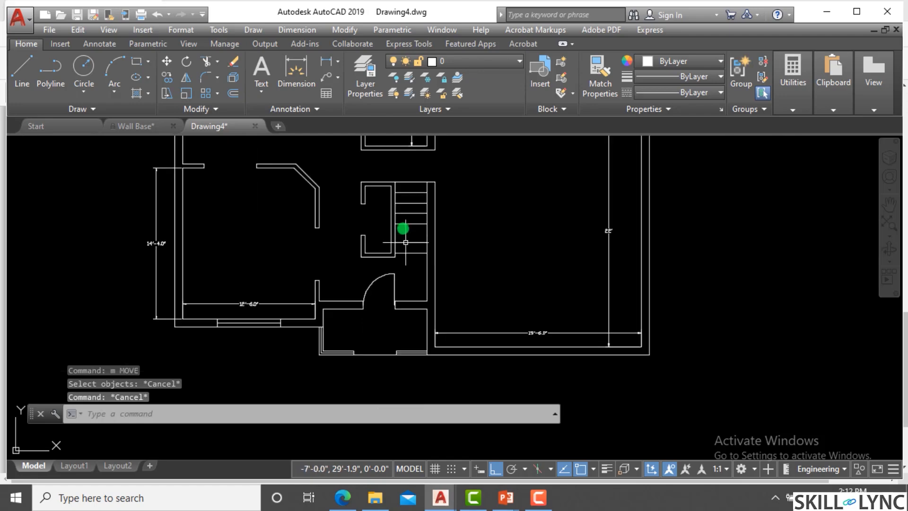
scroll(406, 222, "up", 2)
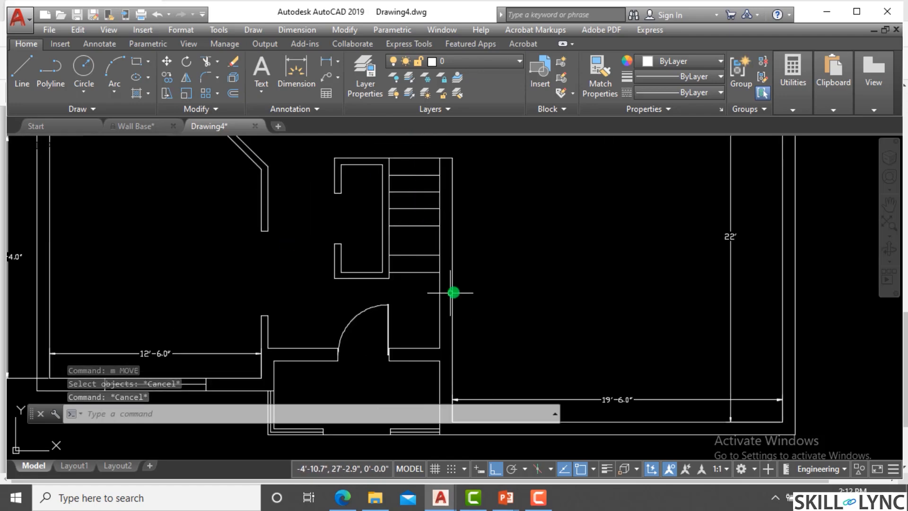
scroll(466, 288, "down", 5)
scroll(407, 234, "up", 3)
scroll(523, 283, "down", 2)
scroll(511, 290, "up", 2)
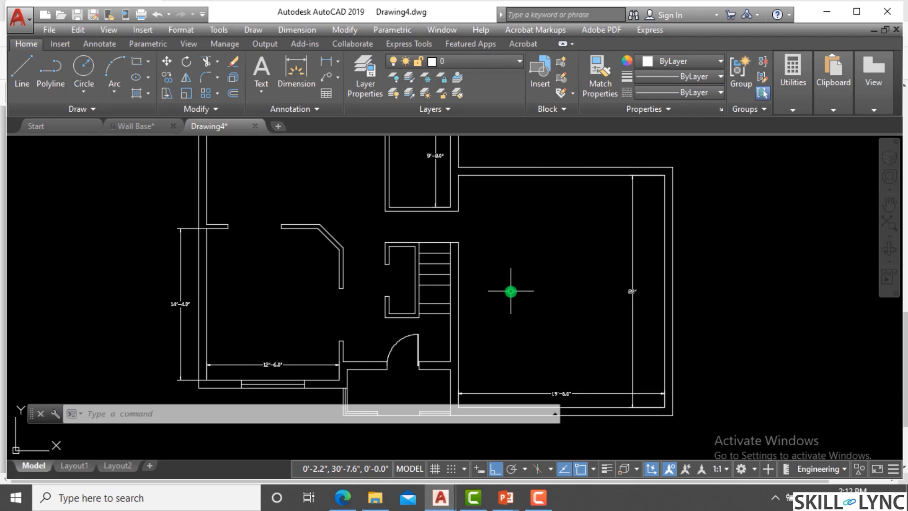
scroll(446, 265, "down", 2)
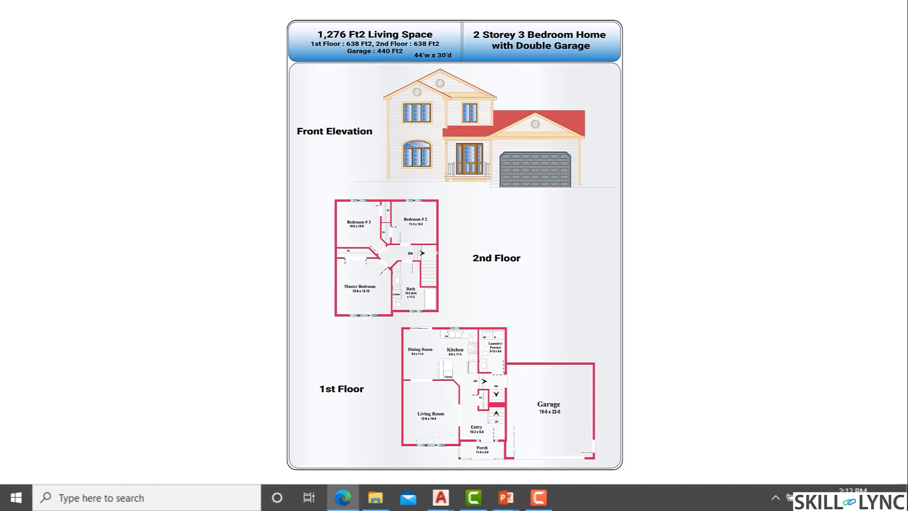
left_click(441, 498)
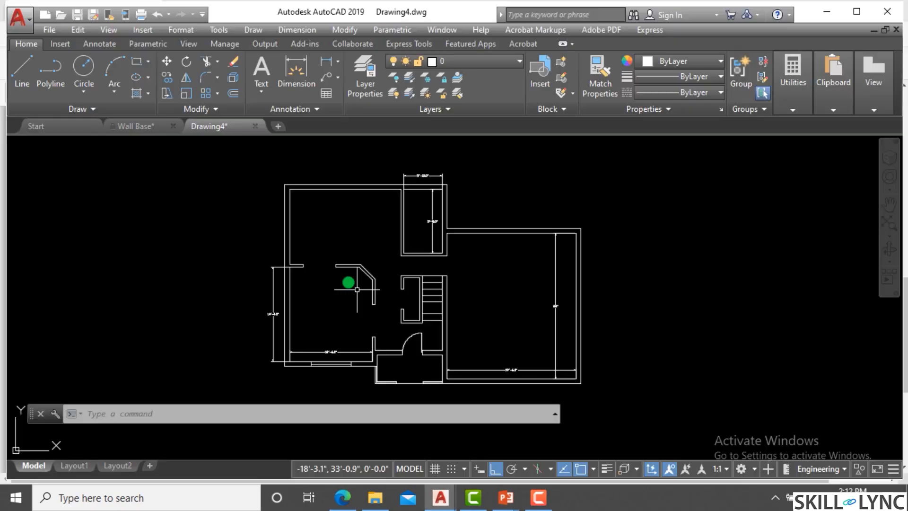
Step: Draw a vertical guide line from the dining room's inner upper-left corner up past the outer wall
key("Escape")
key("Escape")
key("Escape")
scroll(347, 282, "up", 3)
type("l")
key("Return")
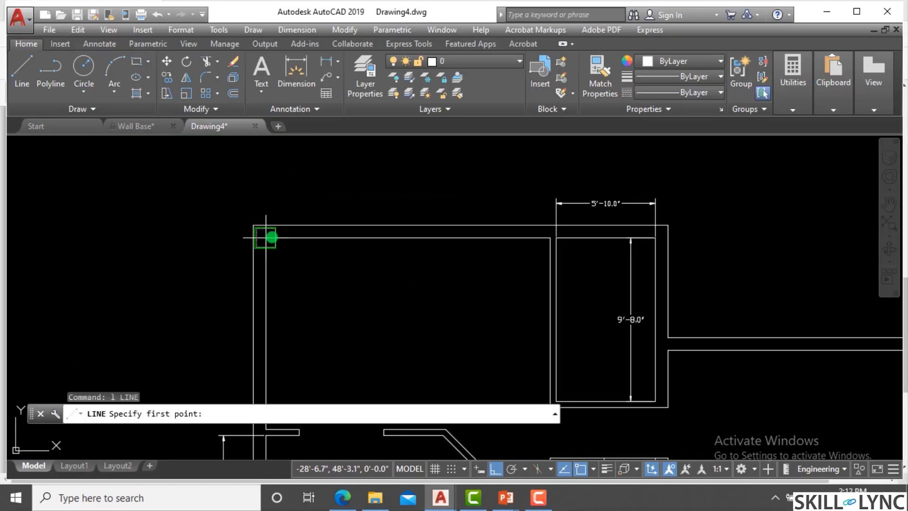
left_click(266, 238)
left_click(274, 181)
key("Escape")
Step: Offset the vertical guide line 3' to the right along the dining room's upper wall
type("o")
key("Return")
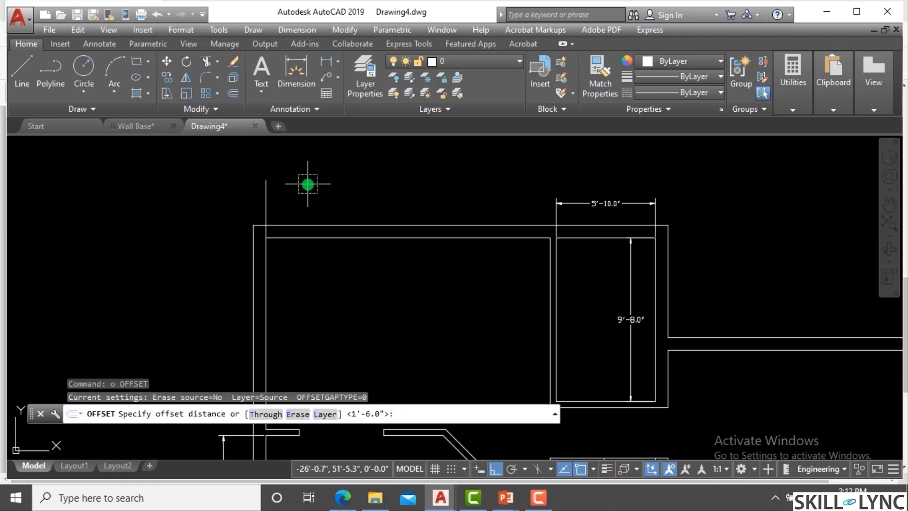
type("3")
key("Return")
left_click(266, 203)
left_click(354, 168)
key("Escape")
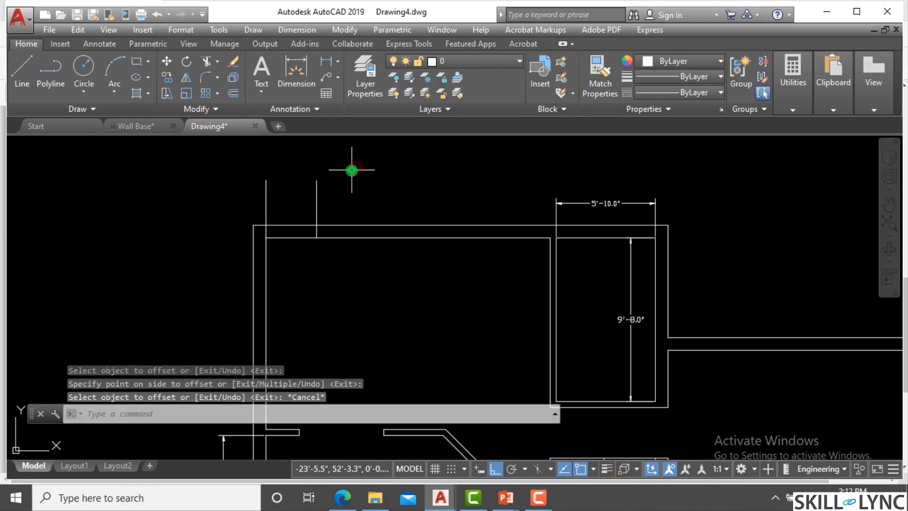
Step: Offset the new vertical line 4' further right to mark the other side of the opening
type("o")
key("Return")
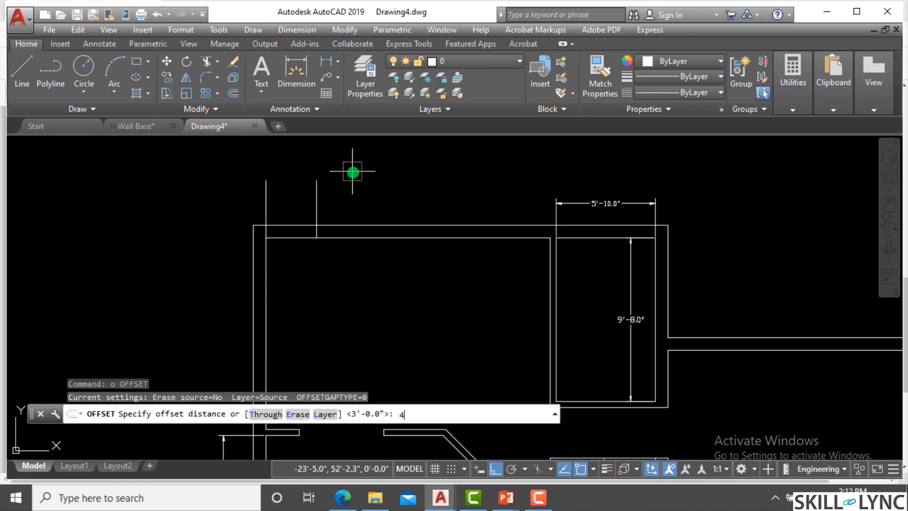
type("4")
key("Return")
left_click(315, 196)
left_click(399, 200)
key("Escape")
key("Escape")
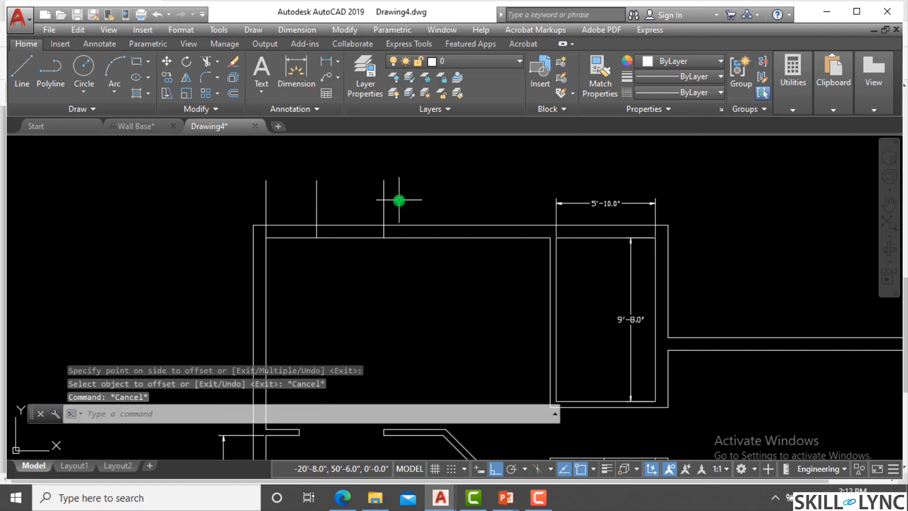
Step: Trim the two offset lines where they extend above the dining room's outer wall
type("tr")
key("Return")
key("Return")
left_click(399, 200)
left_click(289, 196)
key("Escape")
Step: Erase the original vertical guide line at the dining room's upper-left corner
left_click(279, 200)
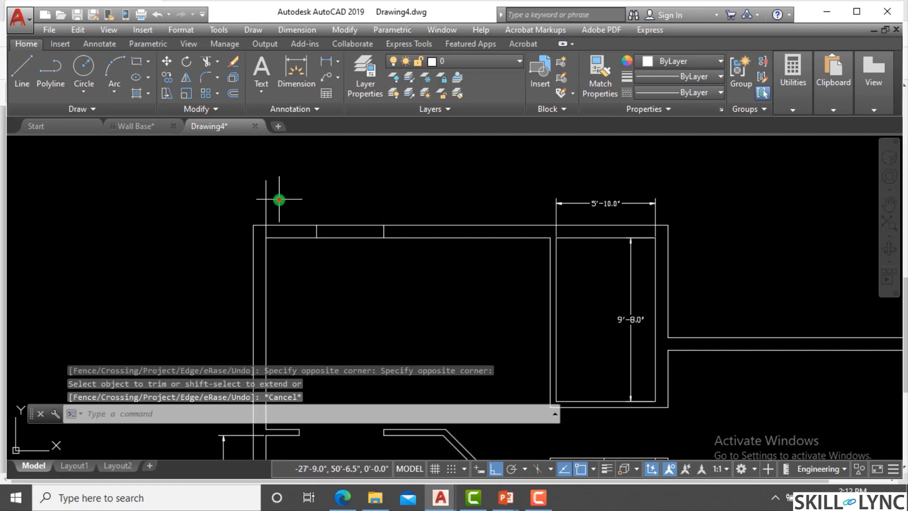
left_click(255, 202)
key("Delete")
key("Escape")
Step: Draw a horizontal line at mid-wall thickness between the two sides of the opening in the upper wall
scroll(392, 208, "up", 2)
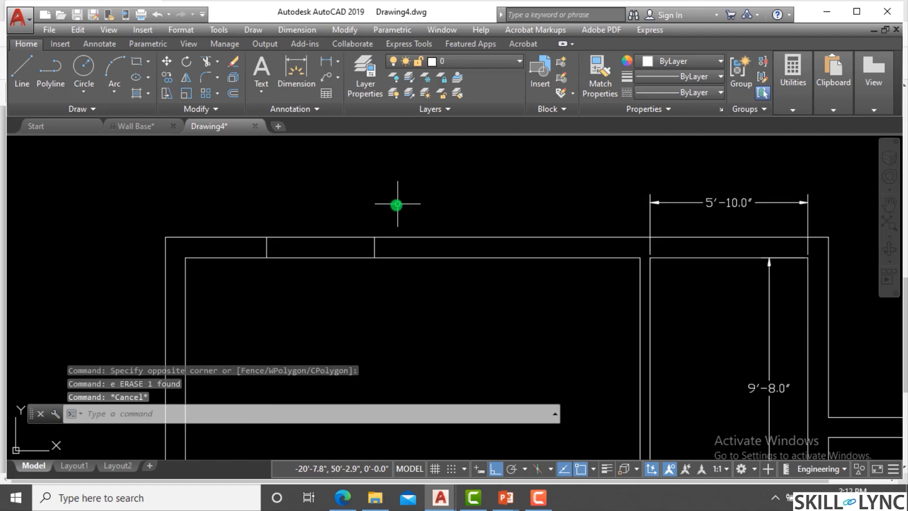
type("l")
key("Return")
left_click(267, 247)
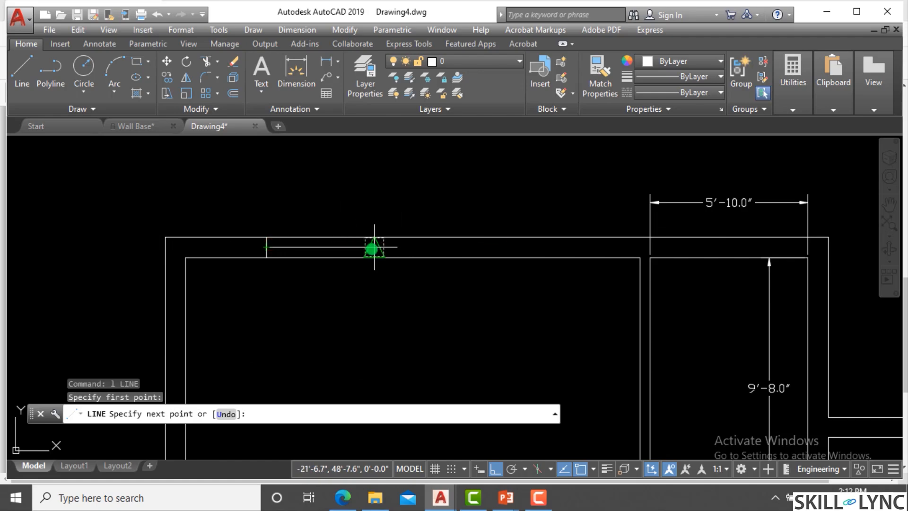
left_click(374, 237)
key("Escape")
key("Escape")
Step: Move the laundry room's vertical 9'-8" dimension outside the room, to the right of its wall
scroll(391, 196, "down", 4)
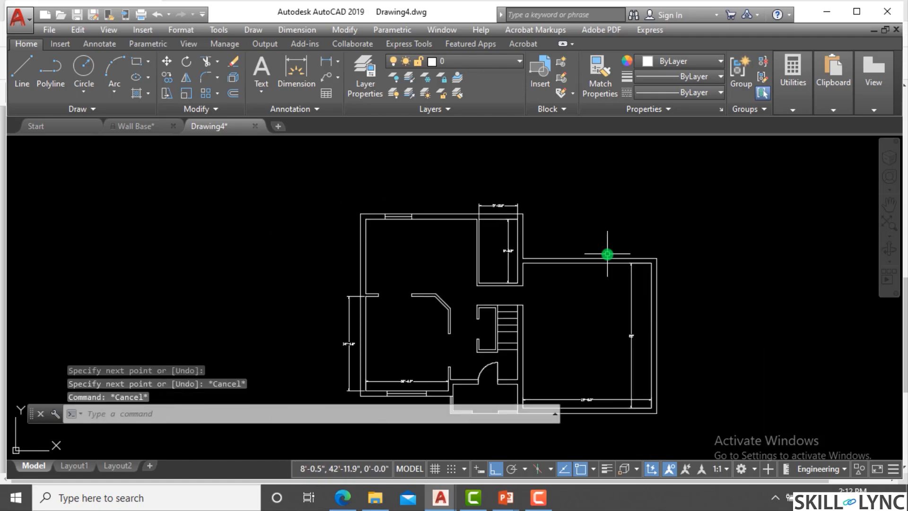
scroll(558, 246, "up", 4)
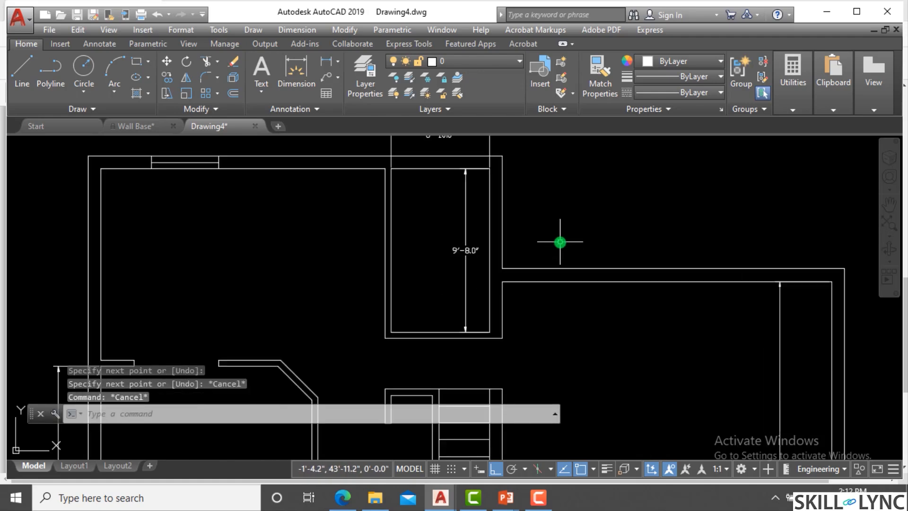
left_click(470, 238)
left_click(417, 241)
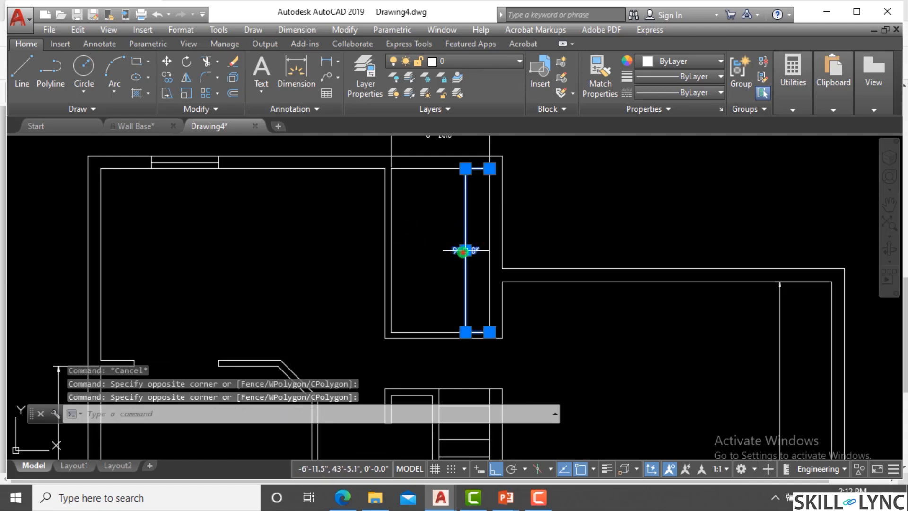
left_click(463, 251)
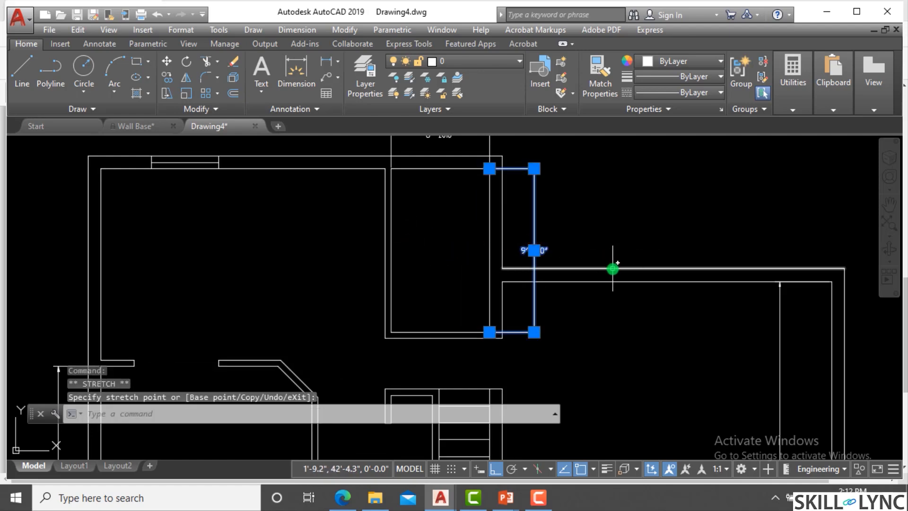
key("Escape")
key("Escape")
Step: Review the whole first-floor drawing and compare the passage between laundry room and stairs with the reference plan
scroll(548, 264, "down", 4)
scroll(580, 295, "up", 4)
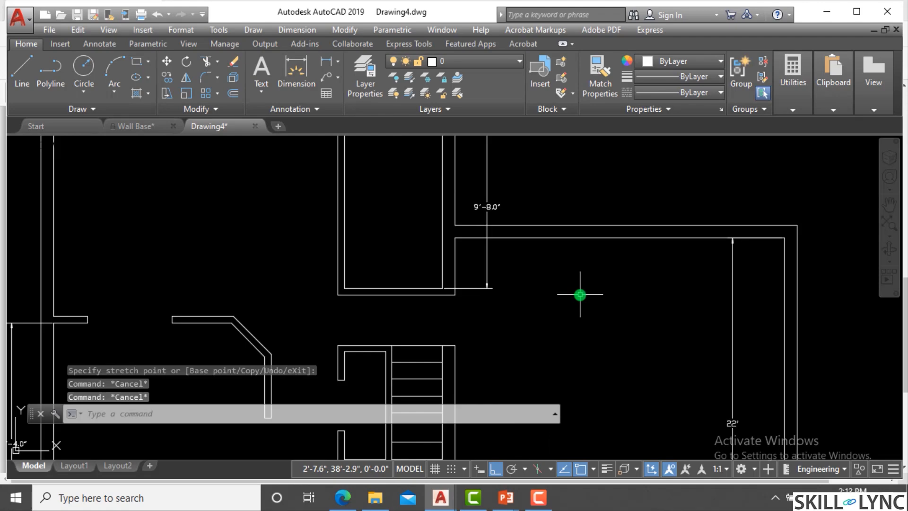
scroll(580, 295, "down", 4)
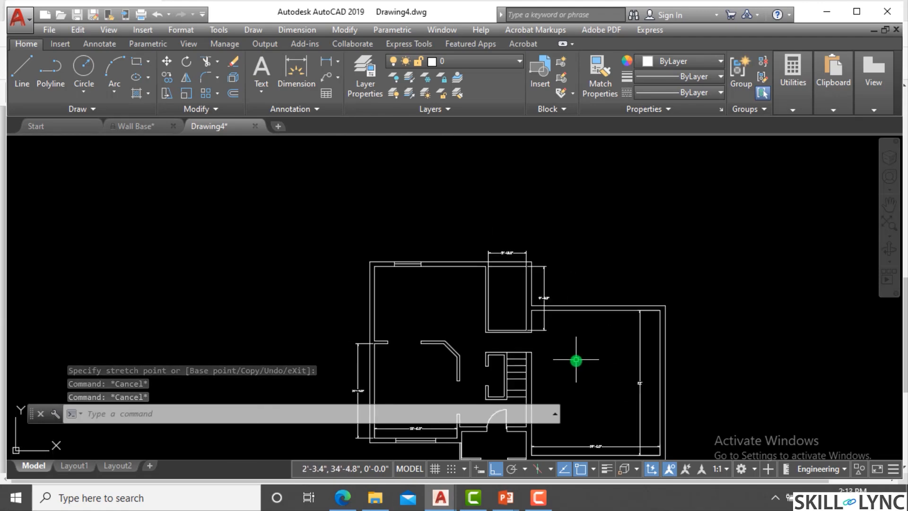
scroll(527, 314, "down", 3)
scroll(507, 310, "up", 3)
scroll(507, 311, "up", 2)
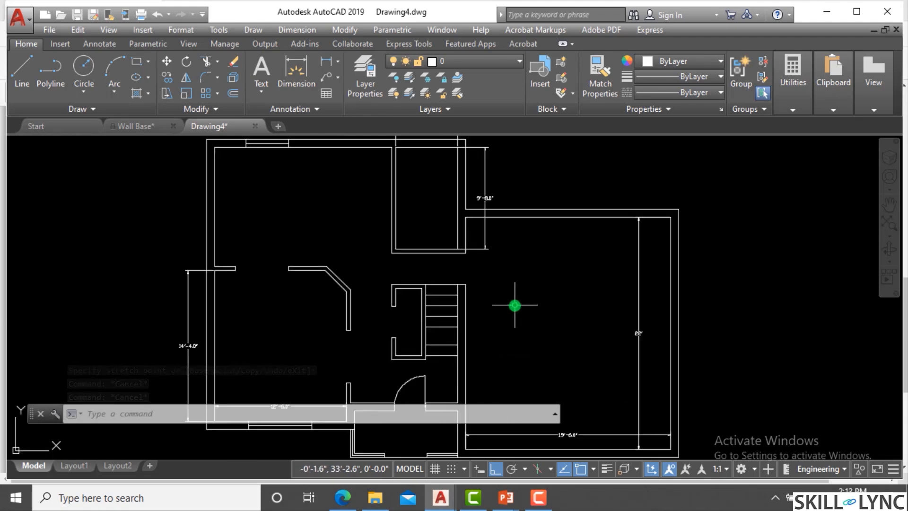
scroll(516, 304, "down", 3)
scroll(508, 307, "up", 2)
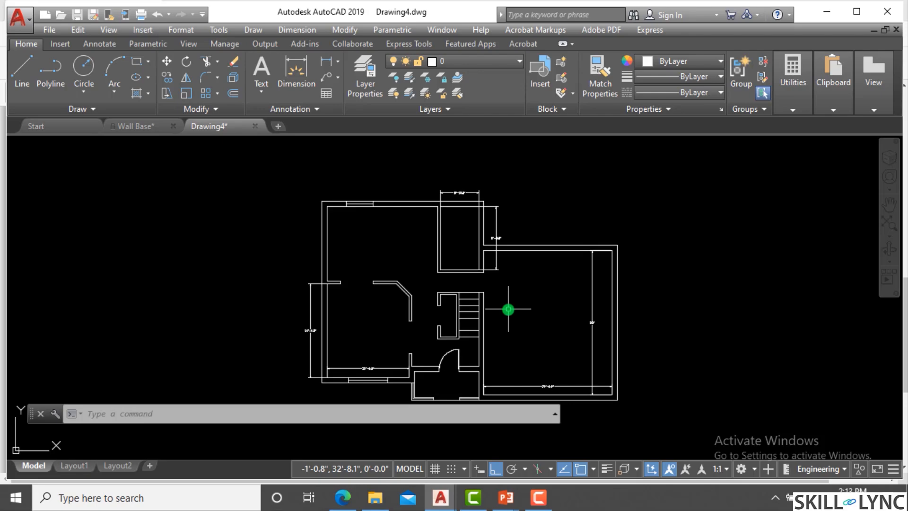
key("alt+Tab")
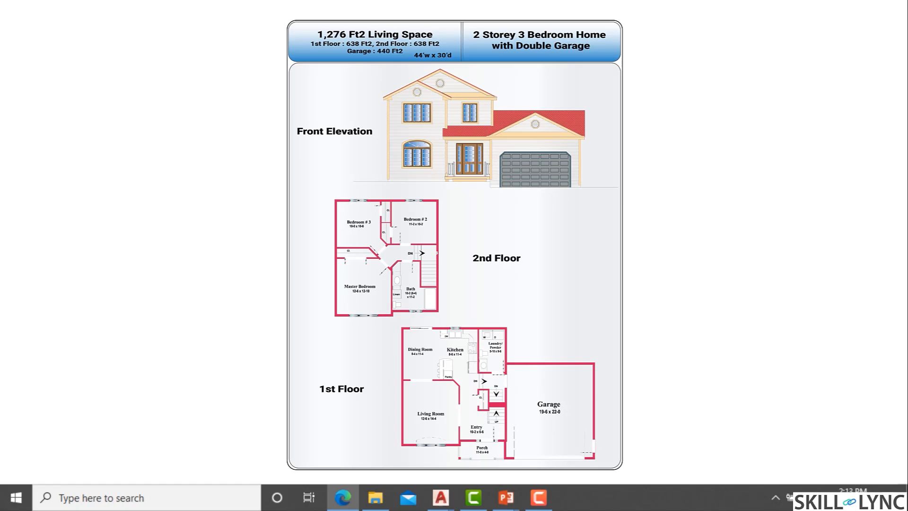
key("alt+Tab")
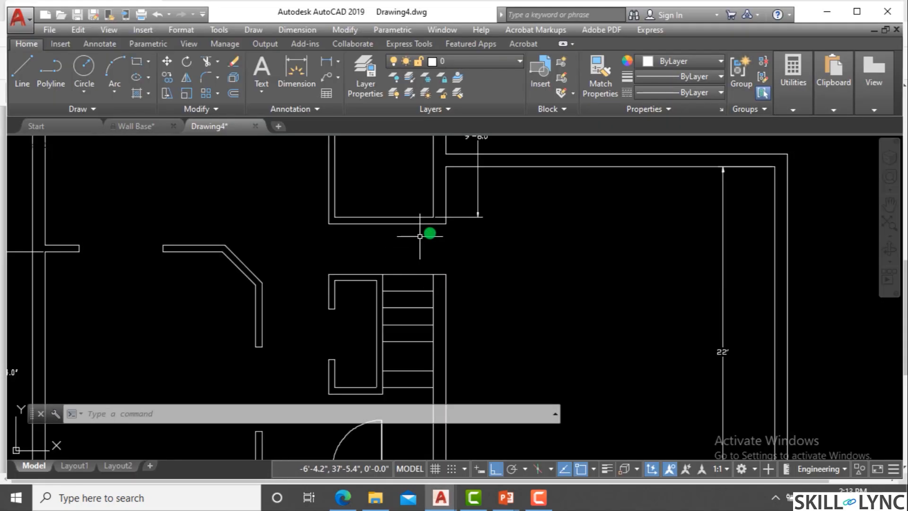
Step: Check the reference plan and offset the kitchen's right and upper inner wall lines 24 inches into the room as counter edges
scroll(433, 240, "down", 3)
scroll(436, 197, "up", 3)
key("alt+Tab")
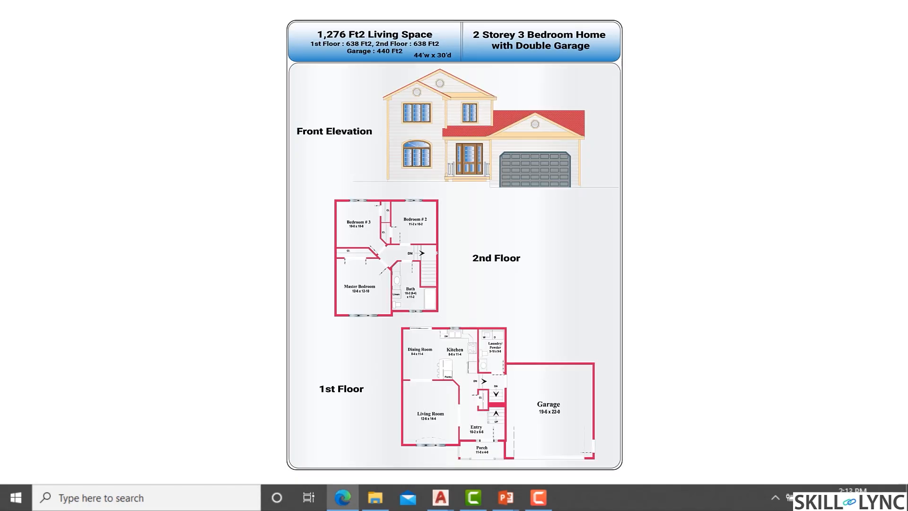
key("alt+Tab")
key("Escape")
key("Escape")
type("o")
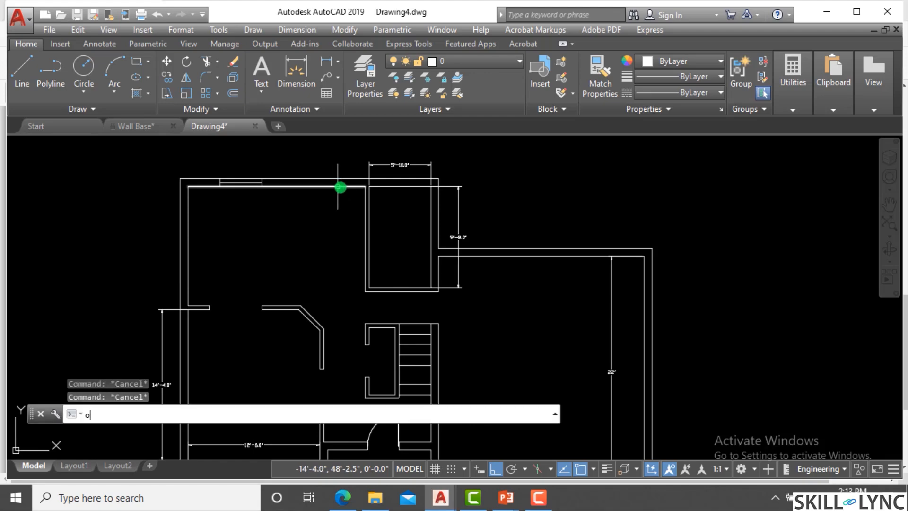
key("Return")
type("24")
key("Return")
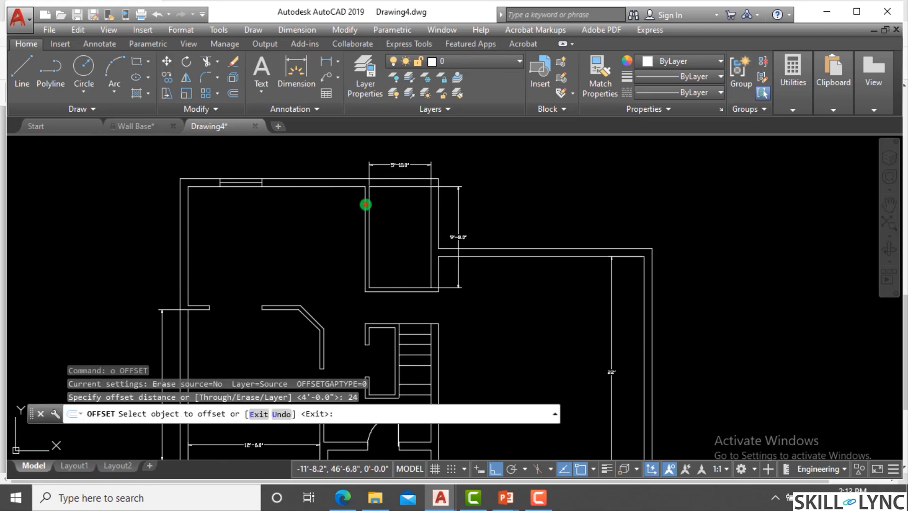
left_click(365, 204)
left_click(321, 199)
left_click(319, 187)
left_click(315, 213)
key("Escape")
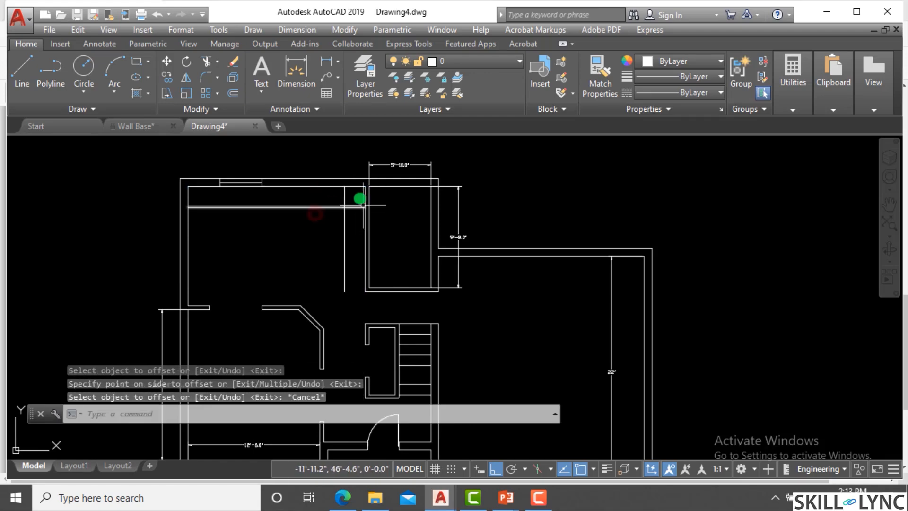
scroll(353, 196, "up", 2)
type("cha")
key("Return")
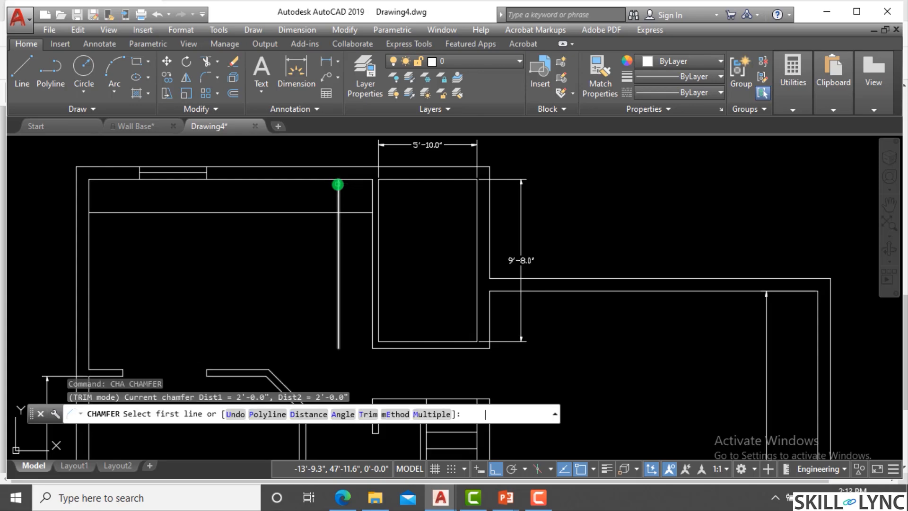
key("Return")
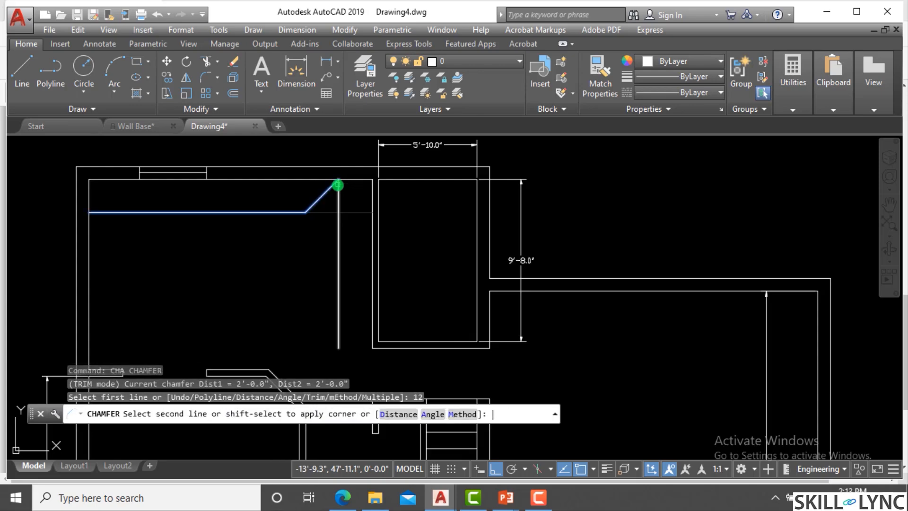
key("Escape")
Step: Chamfer the corner between the two kitchen counter edge lines with both distances set to 12 inches
key("Return")
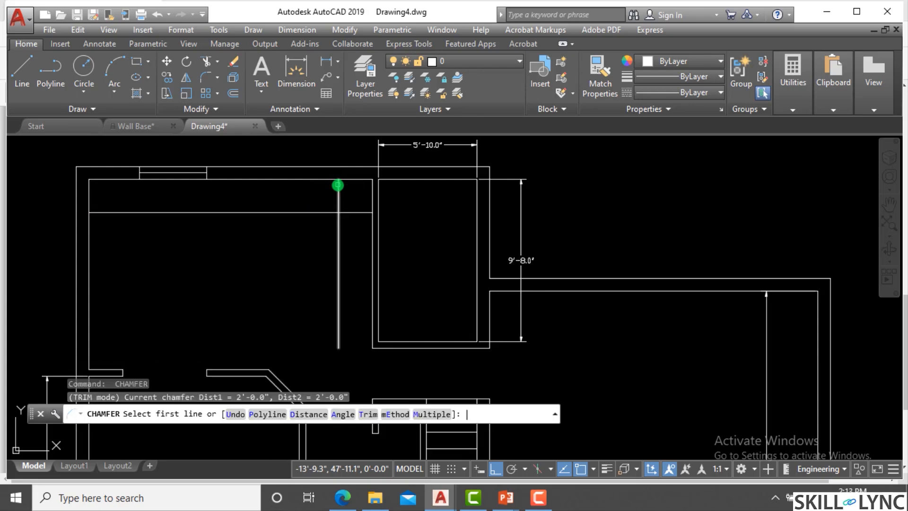
type("d")
key("Return")
type("12")
key("Return")
key("Return")
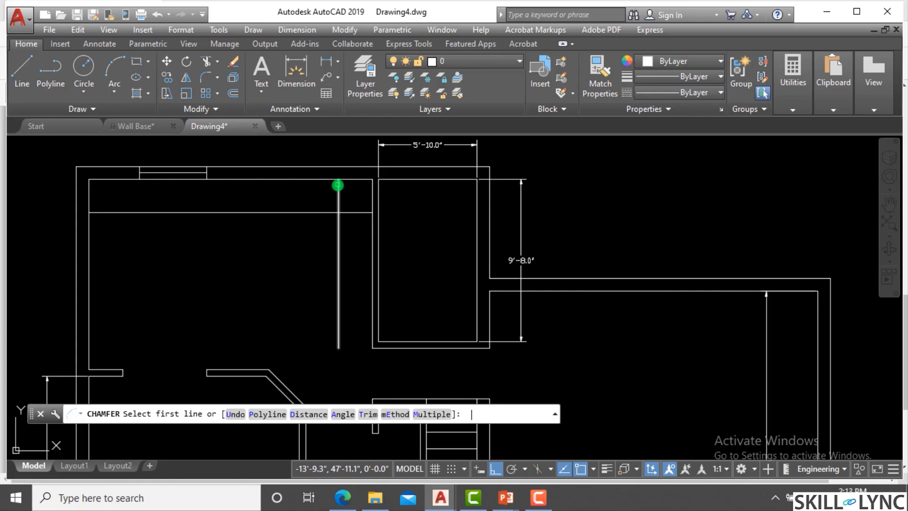
left_click(322, 216)
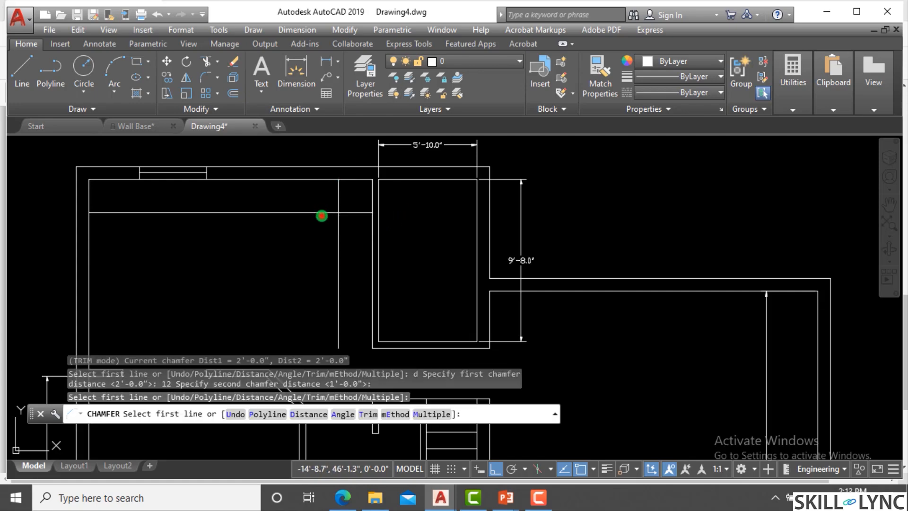
left_click(325, 212)
left_click(339, 227)
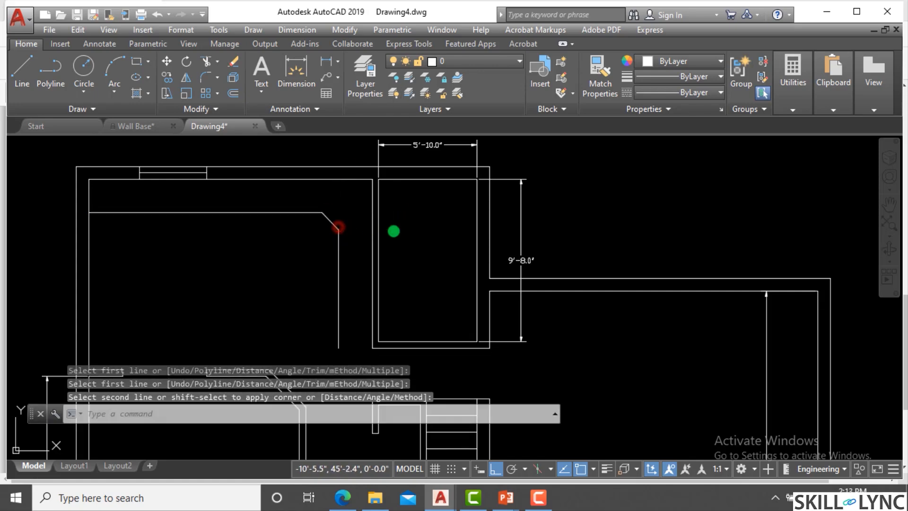
key("Escape")
Step: Draw a horizontal line from the lower-left corner of the laundry room wall to the end of the vertical counter edge
scroll(382, 220, "down", 4)
scroll(365, 260, "up", 4)
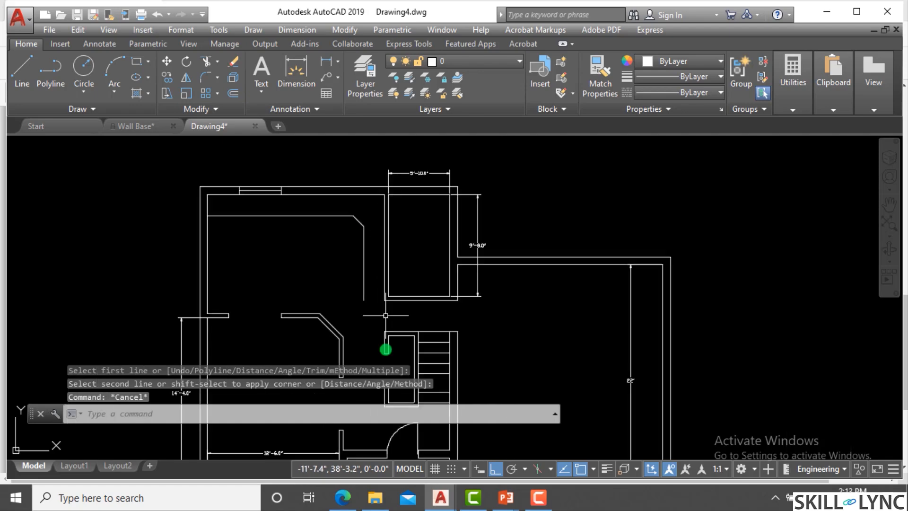
type("l")
key("Return")
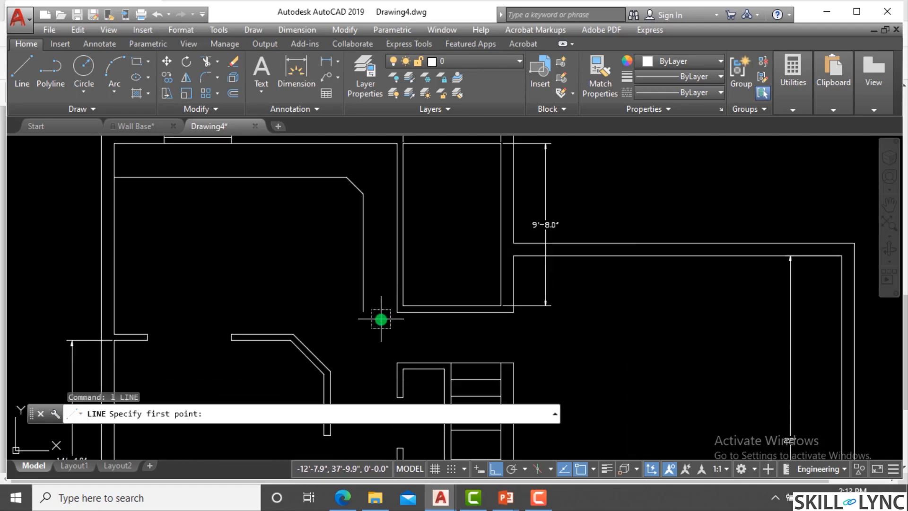
left_click(393, 318)
left_click(364, 312)
key("Escape")
key("Escape")
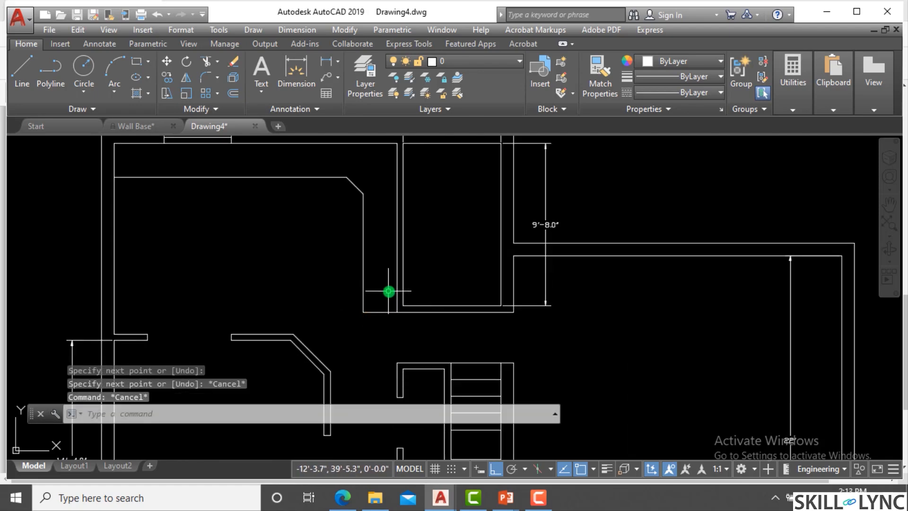
Step: Offset the short horizontal line at the counter's lower end upward by 3'
type("o")
key("Return")
type("3'")
key("Return")
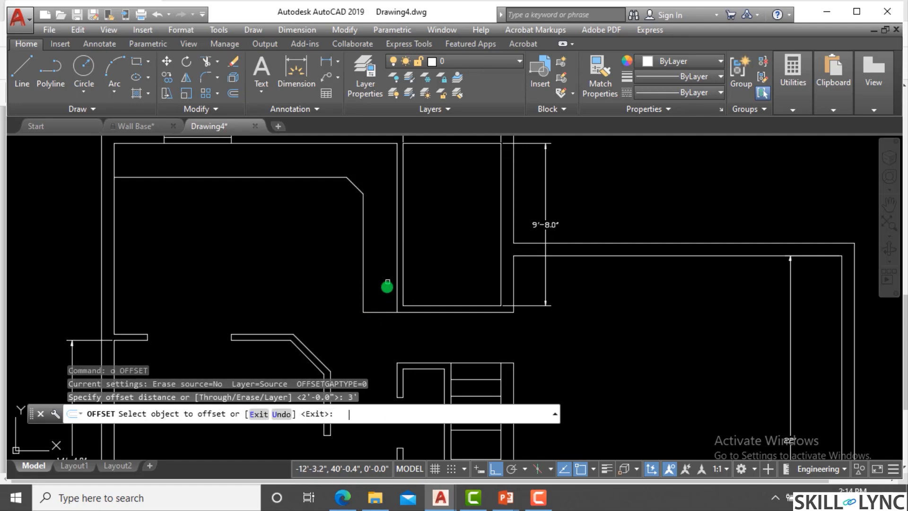
left_click(383, 308)
left_click(379, 281)
key("Escape")
key("Escape")
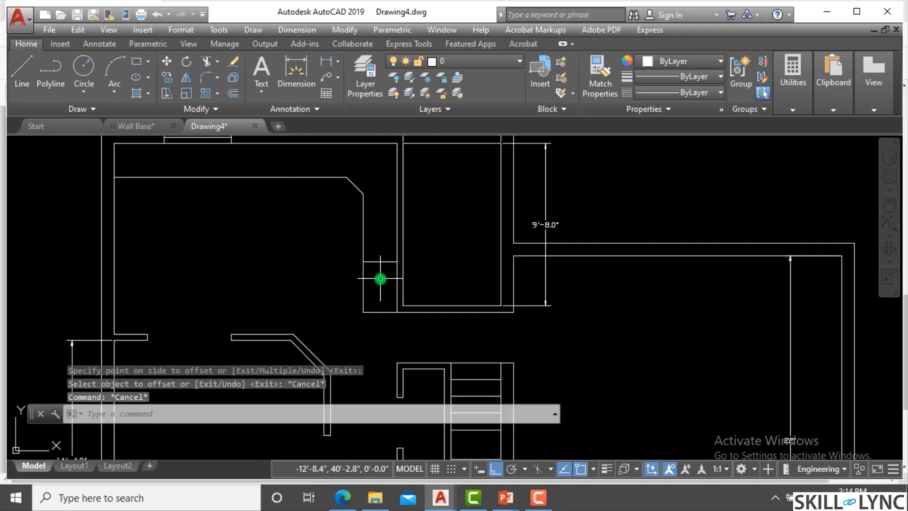
Step: Trim the vertical counter edge below the offset horizontal line
type("tr")
key("Return")
key("Return")
left_click(379, 279)
left_click(351, 285)
key("Escape")
key("Escape")
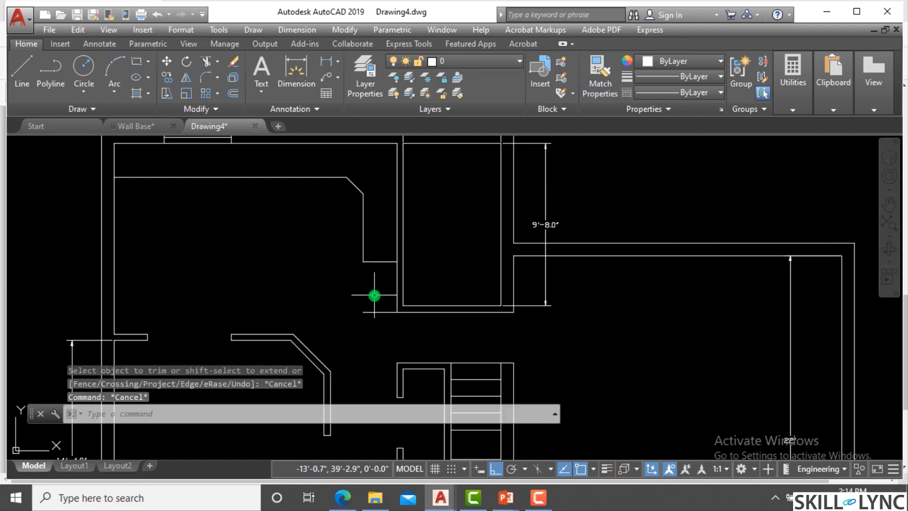
Step: Erase the original short horizontal line at the laundry room wall's lower corner
left_click(385, 311)
left_click(377, 295)
type("e")
key("Return")
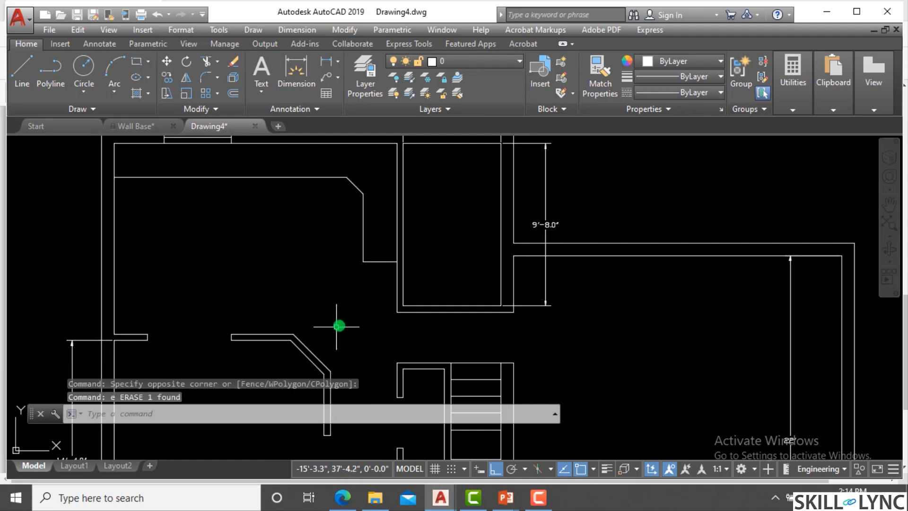
scroll(352, 323, "down", 2)
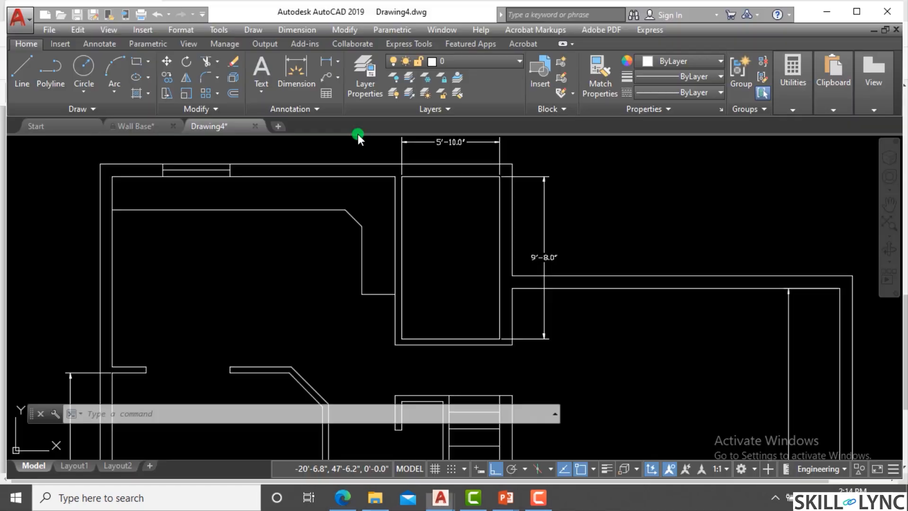
Step: Try to offset the right side of the upper-wall opening 24 inches to the right
key("Escape")
type("o")
key("Return")
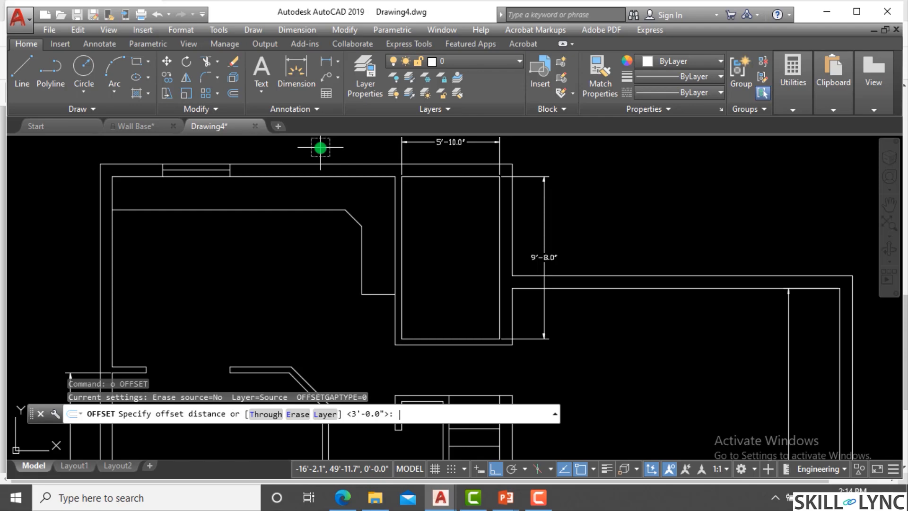
type("24")
key("Return")
scroll(265, 156, "up", 2)
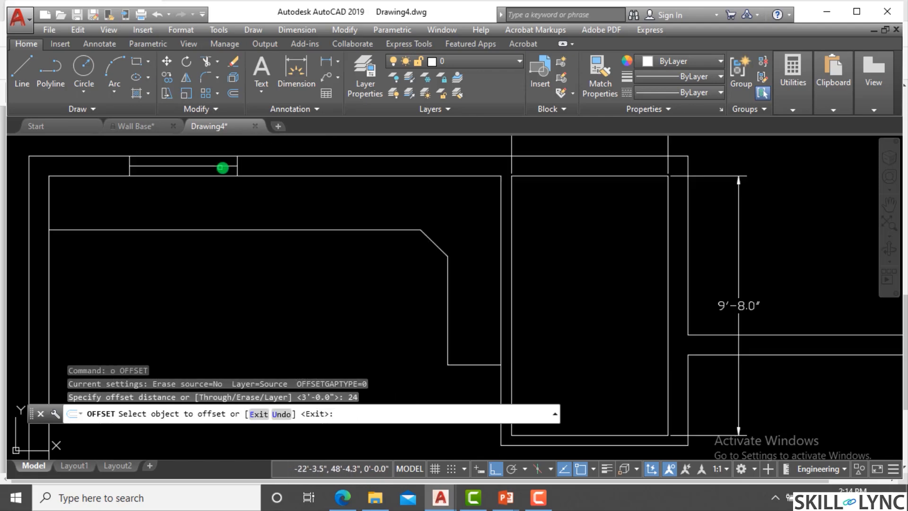
left_click(238, 166)
left_click(267, 159)
key("Escape")
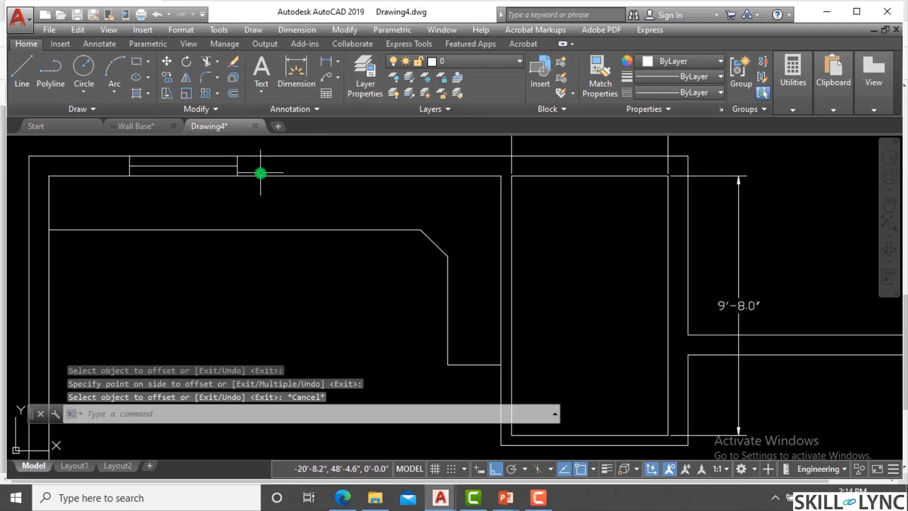
Step: Offset the vertical line at the opening's right side 24 inches to the right within the upper wall
key("Escape")
type("o")
key("Return")
type("24")
key("Return")
scroll(231, 161, "up", 3)
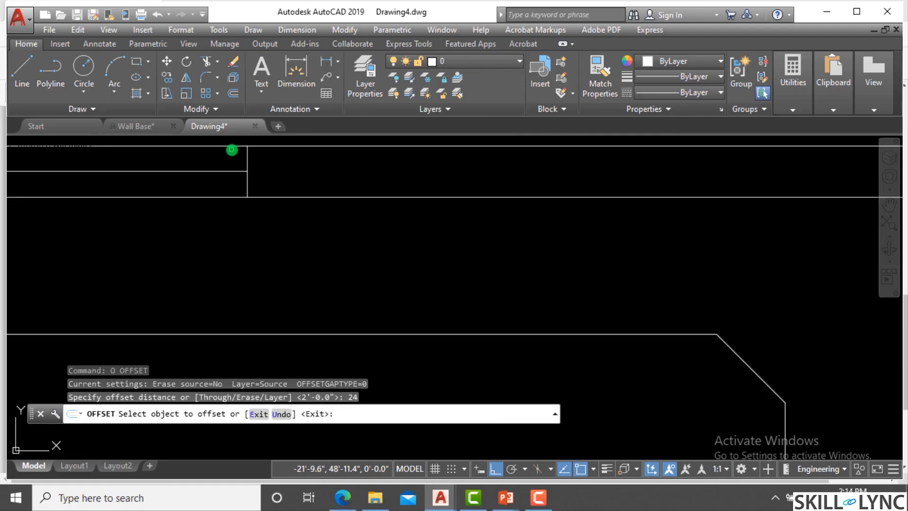
left_click(246, 165)
left_click(274, 152)
key("Escape")
scroll(291, 166, "down", 3)
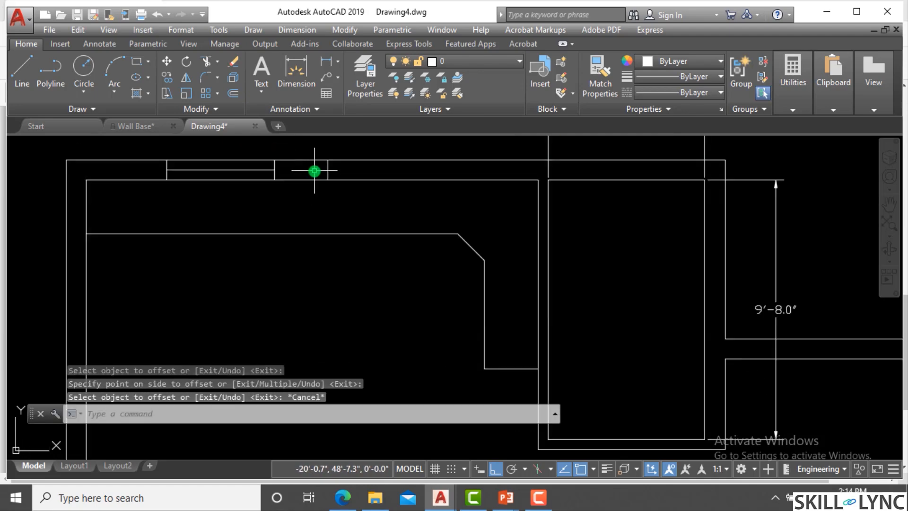
key("Escape")
Step: Delete the offset vertical line to the right of the upper-wall opening
left_click(329, 164)
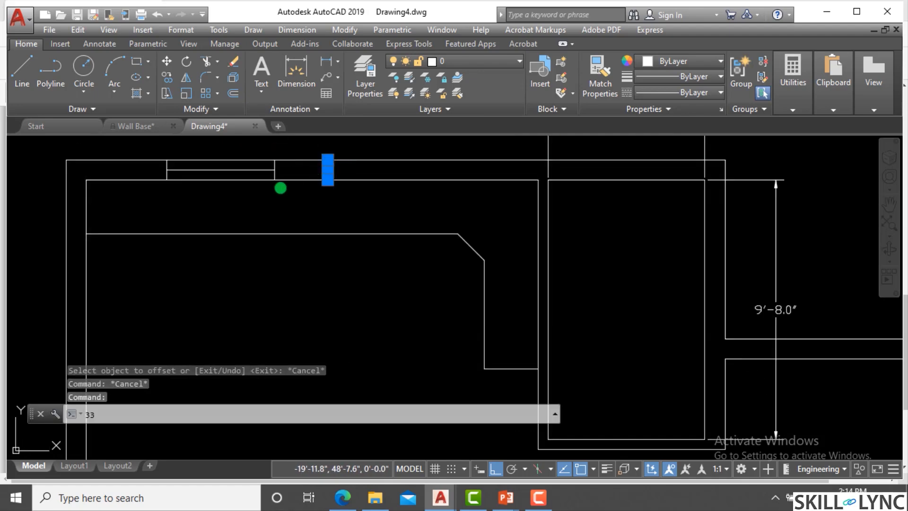
type("33")
key("Return")
key("Escape")
key("Escape")
left_click(324, 152)
left_click(359, 195)
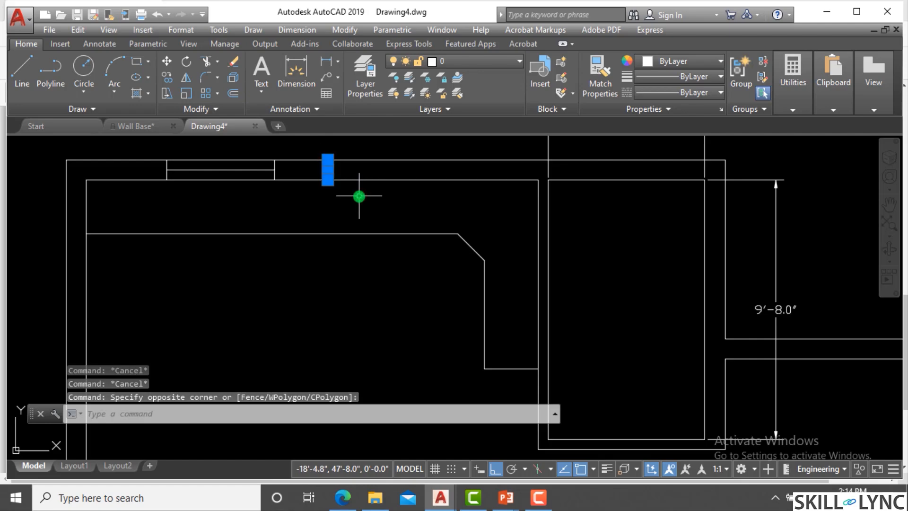
key("Delete")
Step: Move the three lines of the upper-wall opening 12 inches to the left
type("m")
key("Return")
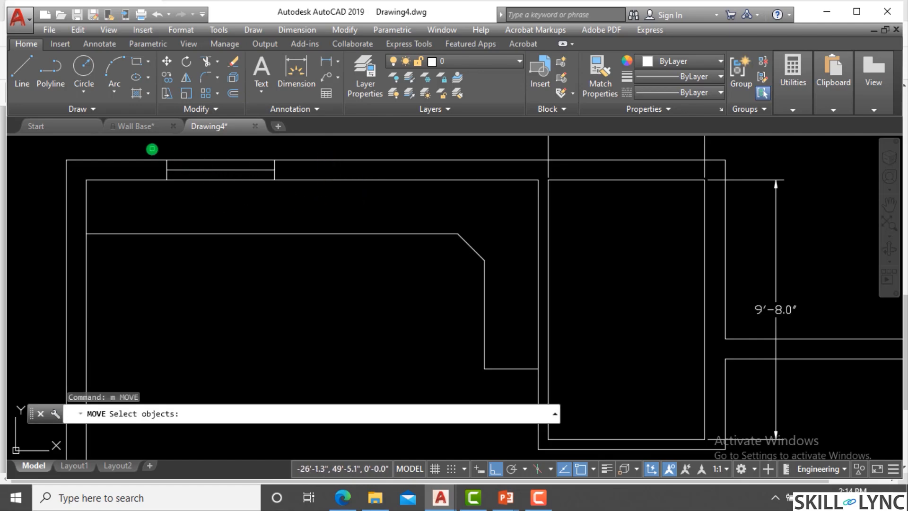
left_click(152, 149)
left_click(309, 197)
key("Return")
left_click(325, 204)
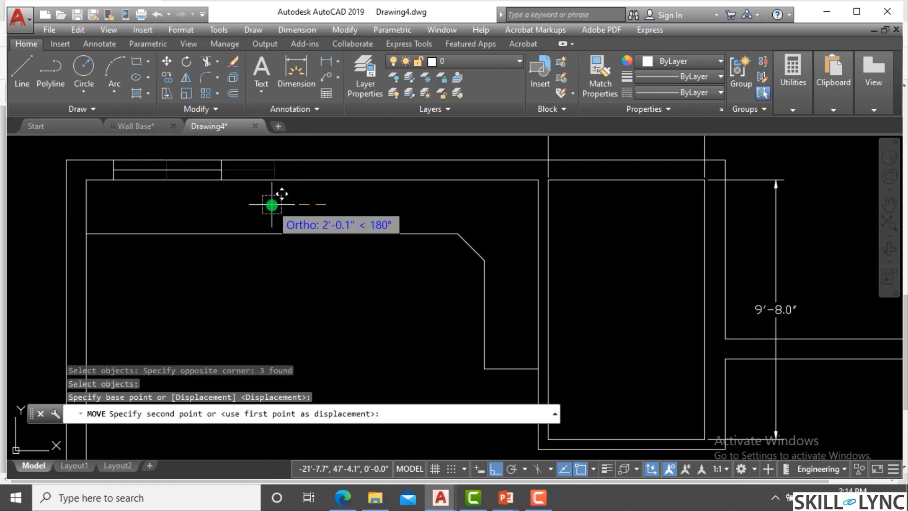
type("12")
key("Return")
key("Escape")
key("Escape")
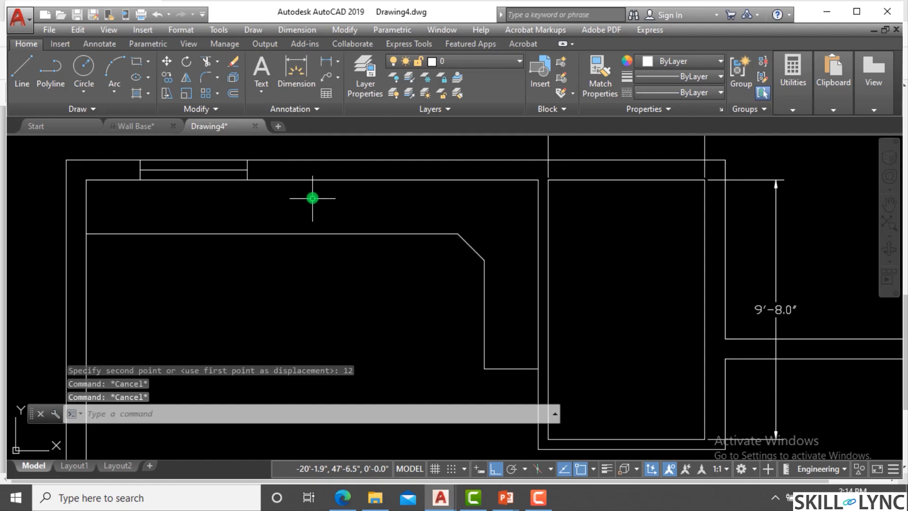
Step: Offset the right side of the moved opening 24 inches to the right to position the counter's left end
type("o")
key("Return")
type("24")
key("Return")
scroll(253, 156, "up", 2)
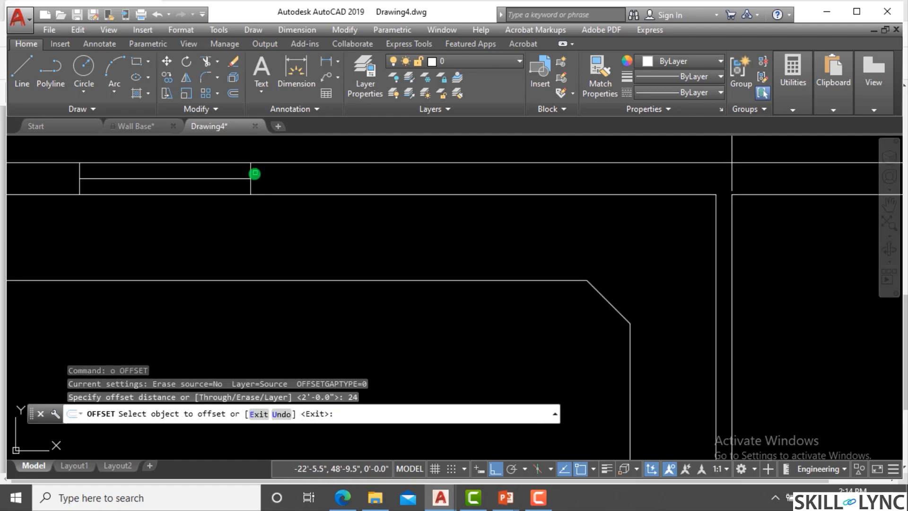
left_click(250, 174)
key("Escape")
key("Escape")
Step: Extend the offset vertical line down to the kitchen counter's horizontal front edge
type("ex")
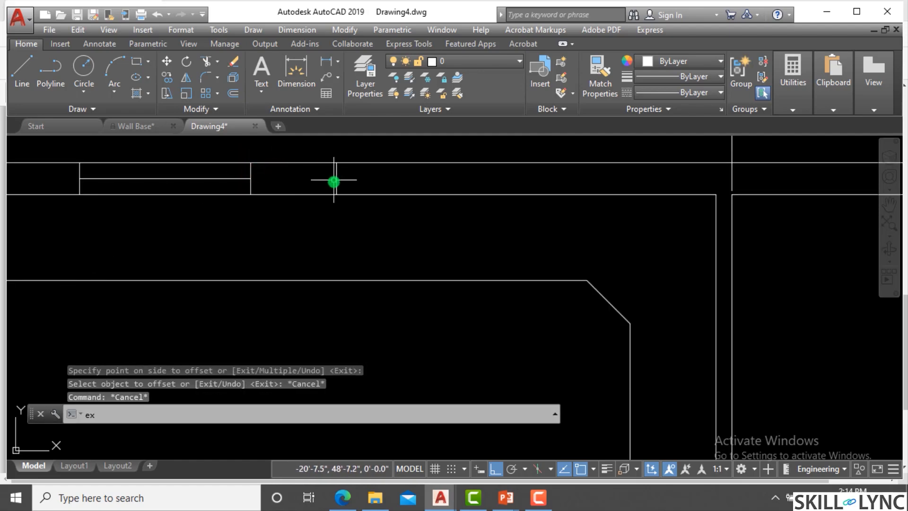
key("Return")
key("Return")
left_click_drag(342, 181, 324, 179)
key("Escape")
key("Escape")
Step: Trim the counter's horizontal front edge to the left of its vertical end line
type("t")
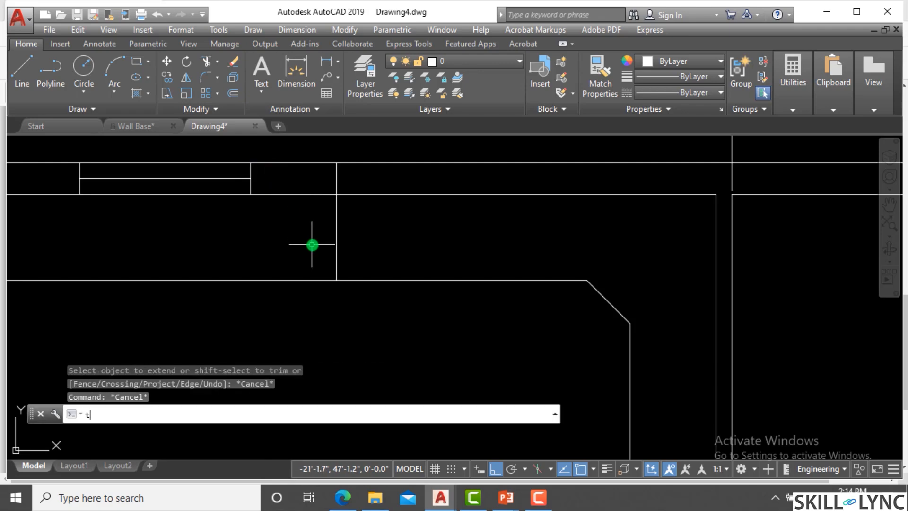
type("e cor")
key("Return")
key("Return")
left_click(303, 263)
left_click(294, 301)
left_click(289, 247)
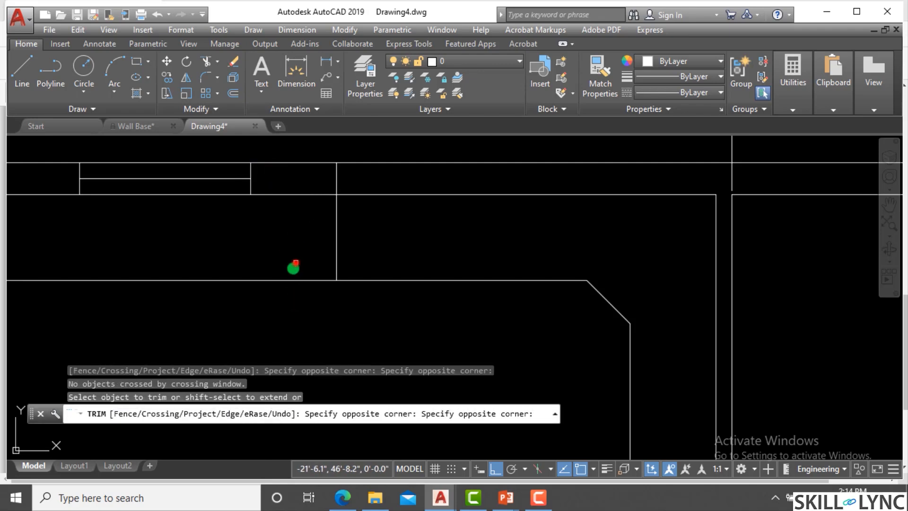
left_click(270, 299)
Step: Trim the part of the counter's left end line that lies inside the upper wall
left_click(345, 174)
left_click(302, 175)
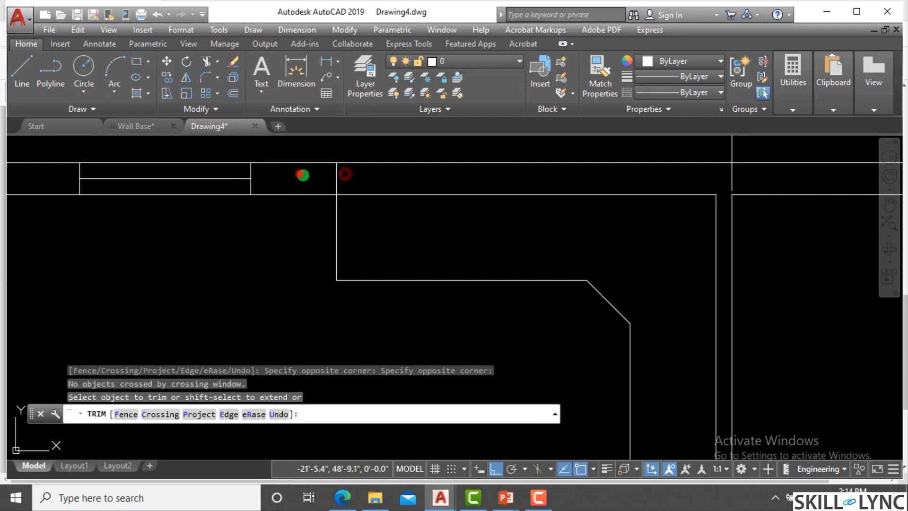
left_click(353, 181)
left_click(326, 172)
key("Escape")
scroll(353, 175, "down", 4)
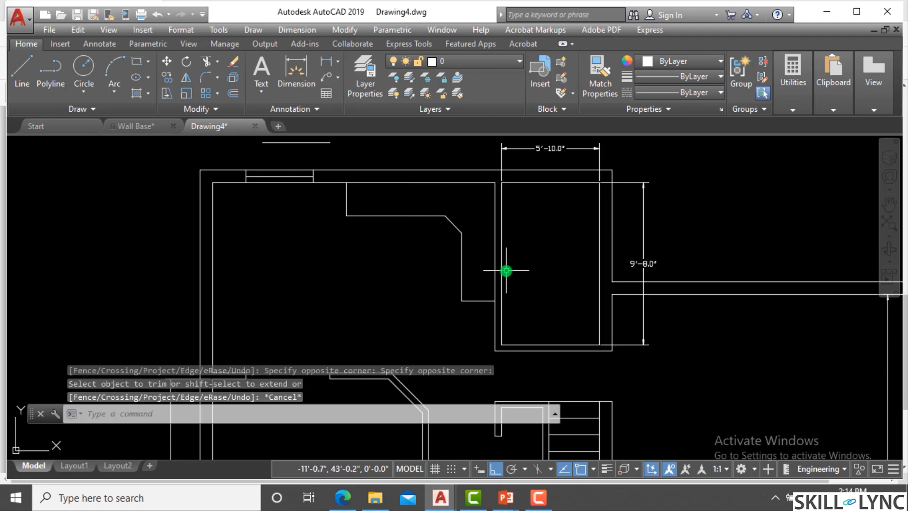
scroll(308, 225, "down", 2)
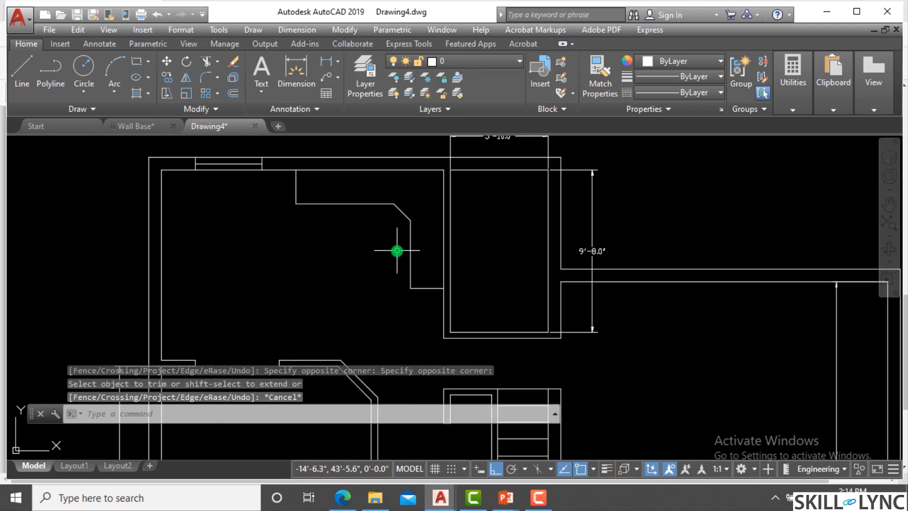
Step: Check the reference plan's kitchen island and draw a vertical line upward from the dining-side wall's corner where it turns diagonal
key("alt+Tab")
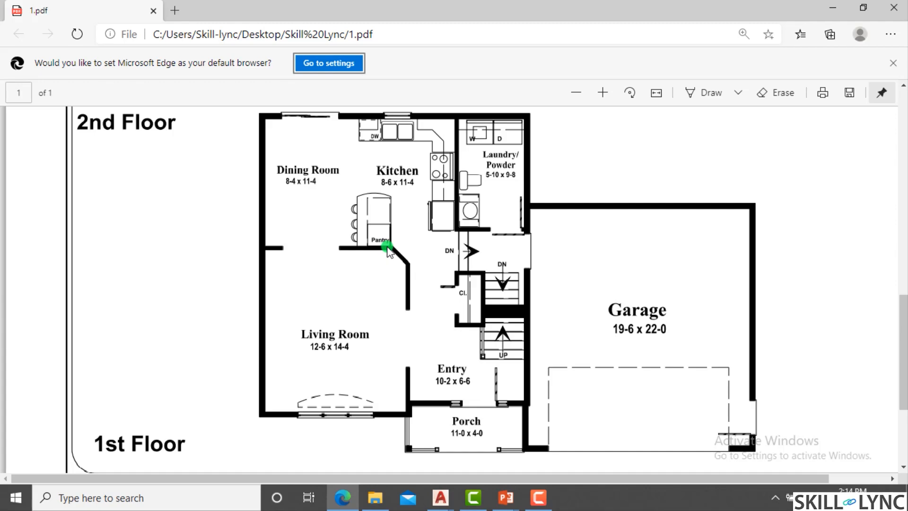
key("alt+Tab")
key("Escape")
key("Escape")
key("Escape")
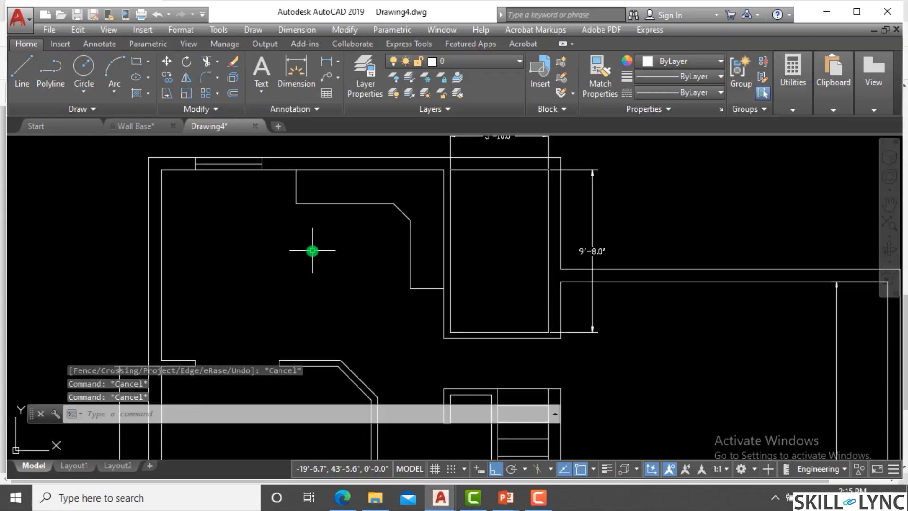
type("l")
key("Return")
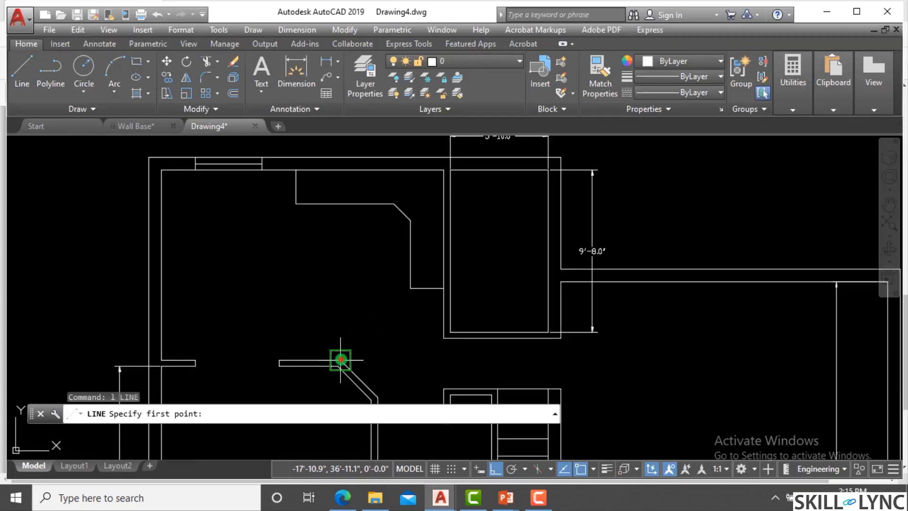
left_click(340, 363)
key("Escape")
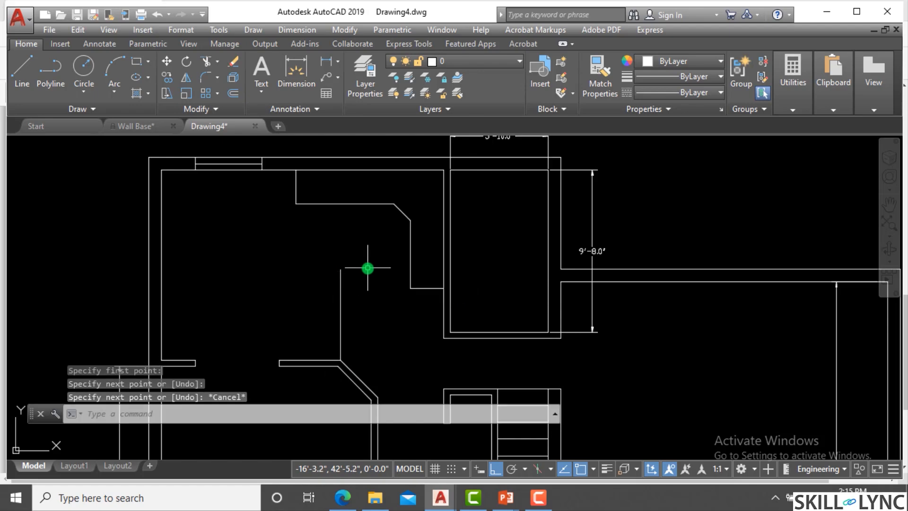
Step: Offset the upper line of the short wall 6 feet upward to form the island's top edge
type("o")
key("Return")
type("6'")
key("Return")
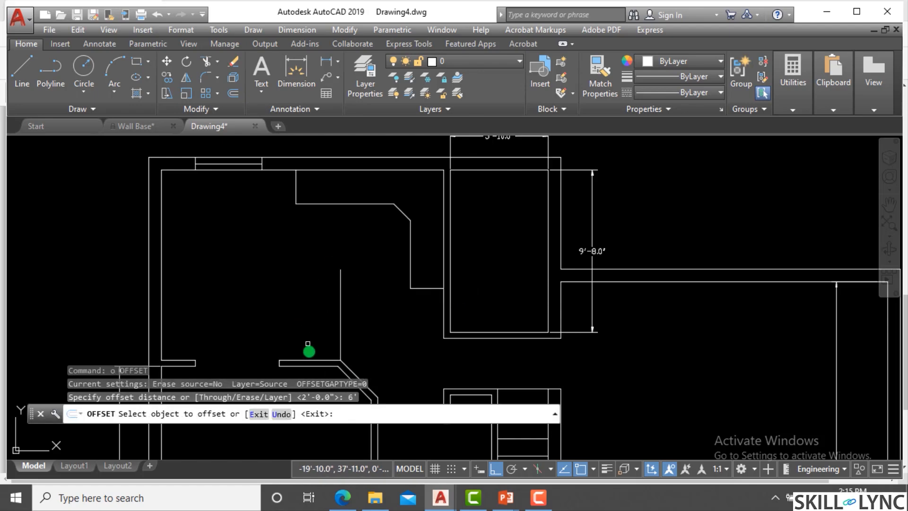
left_click(314, 361)
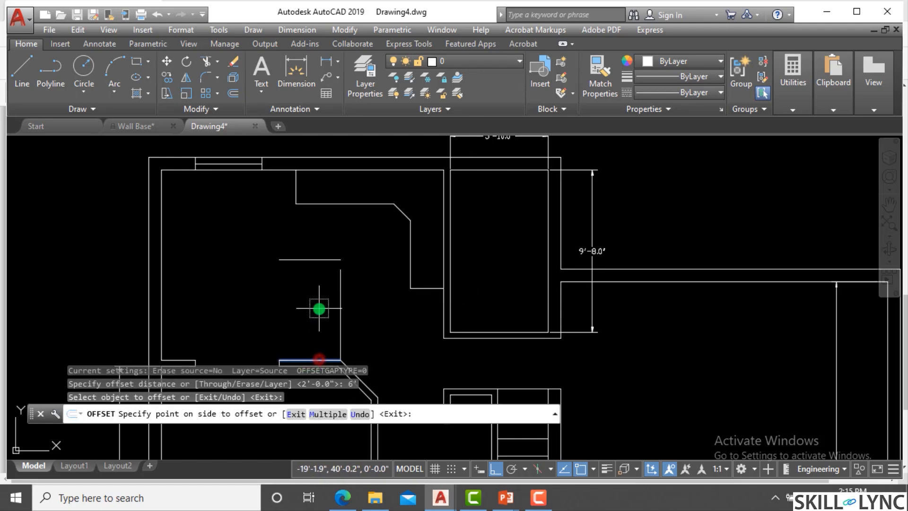
left_click(331, 310)
key("Escape")
Step: Fillet the island's top edge and its right vertical side into a square corner, and check the reference plan
type("f")
key("Return")
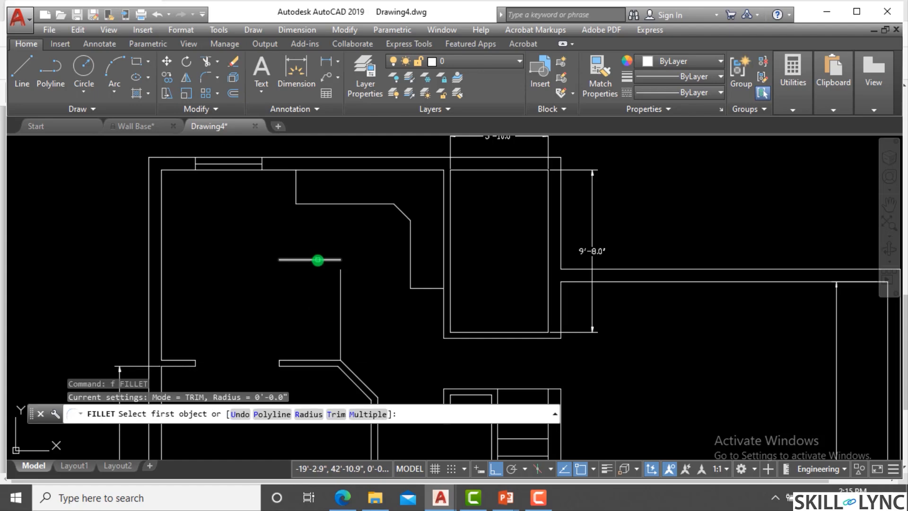
left_click(318, 260)
key("alt+Tab")
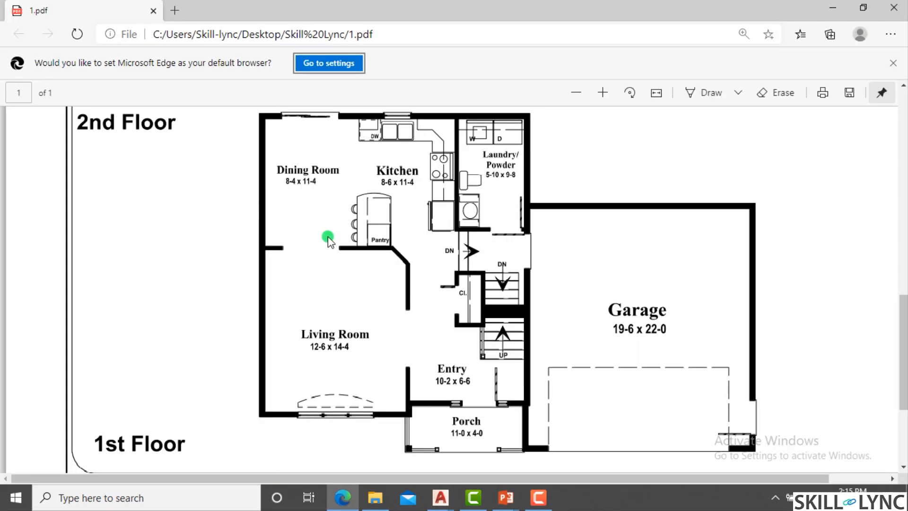
key("alt+Tab")
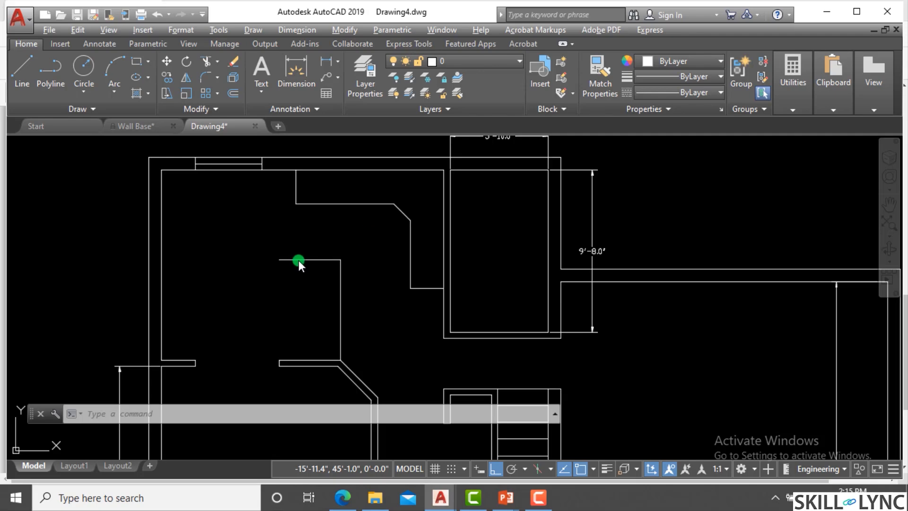
Step: Draw a vertical left side for the island from the short wall's left end up to the top edge
type("l")
key("Return")
left_click(279, 360)
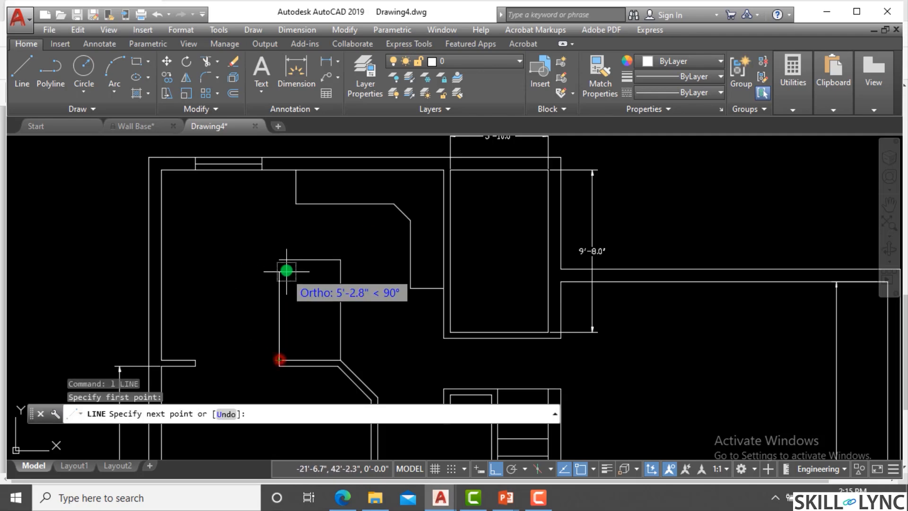
left_click(280, 259)
key("Escape")
scroll(399, 290, "down", 2)
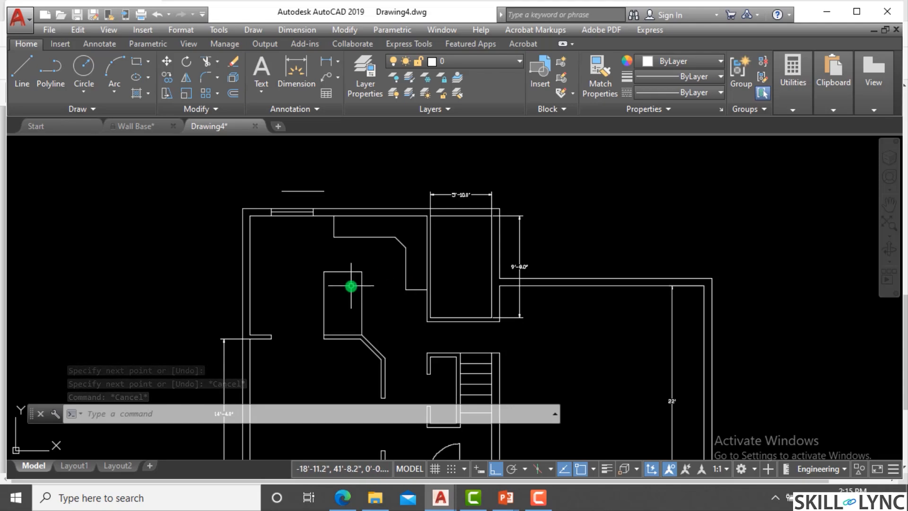
Step: Try a 24-inch offset of the island's right side to the left, and delete the offset line
scroll(359, 283, "up", 2)
scroll(359, 283, "down", 1)
type("o")
key("Return")
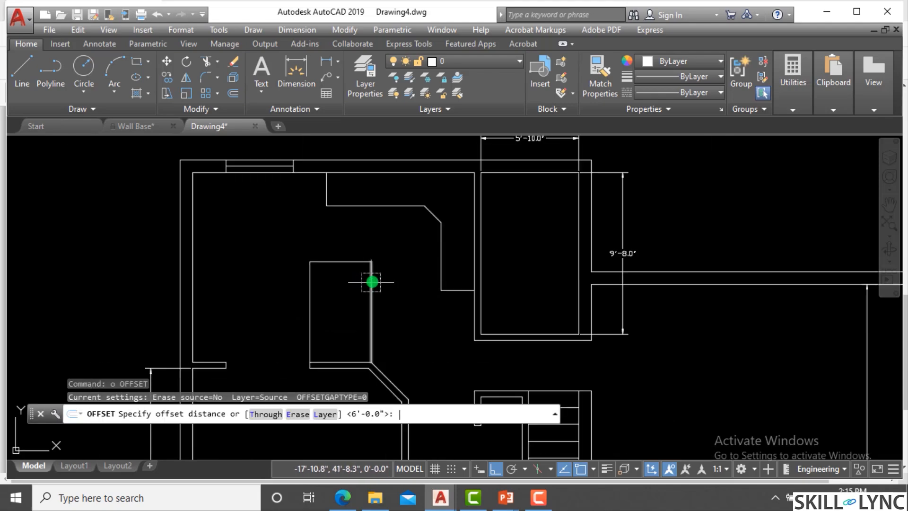
type("24")
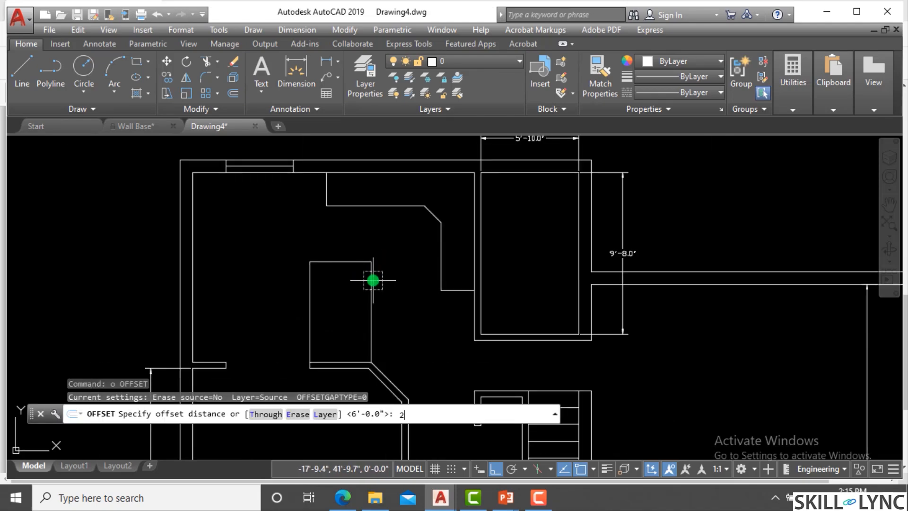
key("Return")
left_click(370, 300)
left_click(326, 296)
key("Escape")
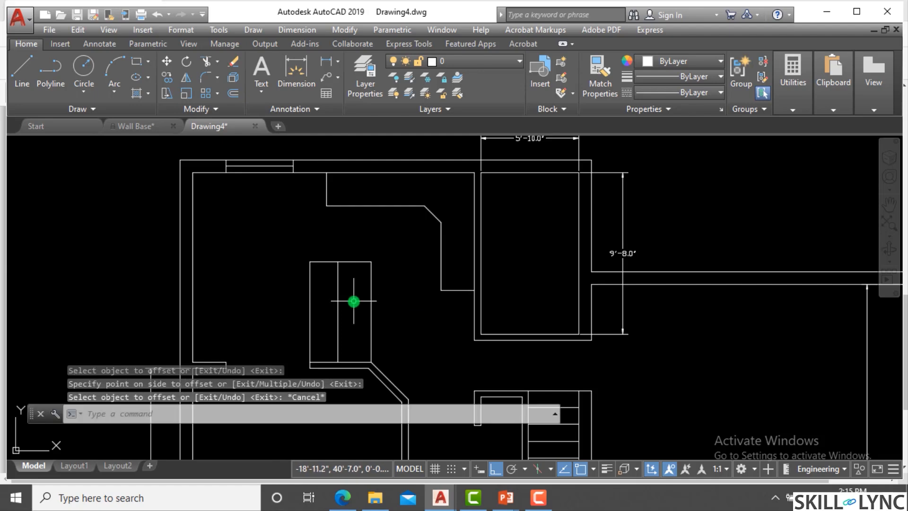
key("Escape")
left_click(355, 296)
left_click(331, 307)
key("Delete")
Step: Offset the island's right side 36 inches to the left
type("o")
key("Return")
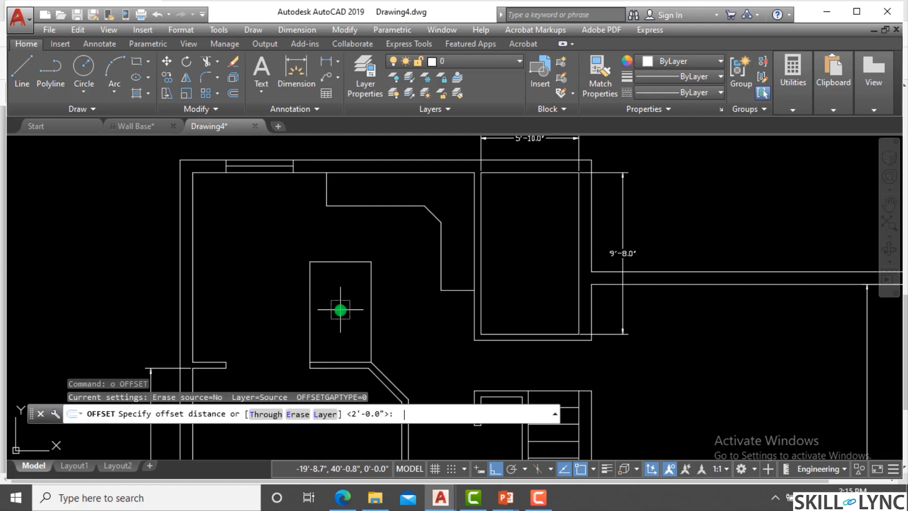
type("36")
key("Return")
left_click(372, 305)
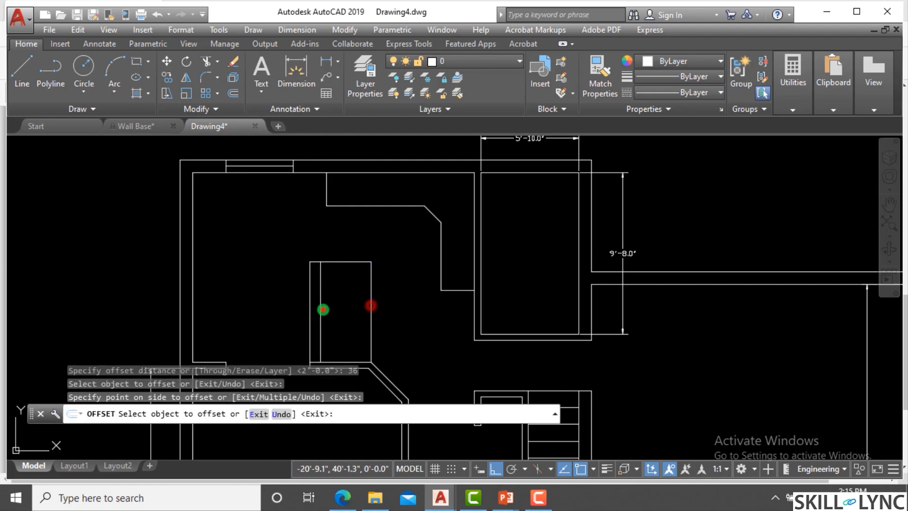
left_click(320, 308)
key("Escape")
key("Escape")
Step: Fillet the island's top edge to the offset left side and erase the outer vertical line at the wall end
type("f")
key("Return")
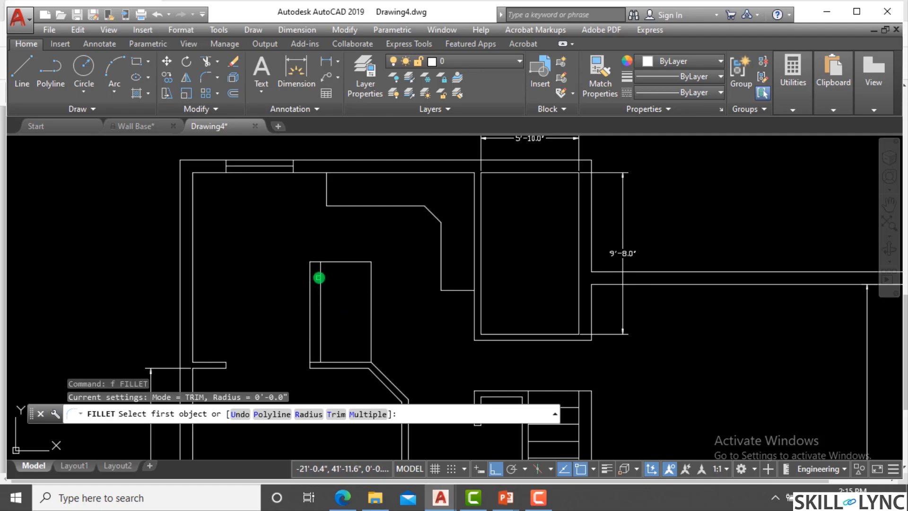
left_click(319, 277)
left_click(330, 260)
left_click(315, 287)
left_click(306, 287)
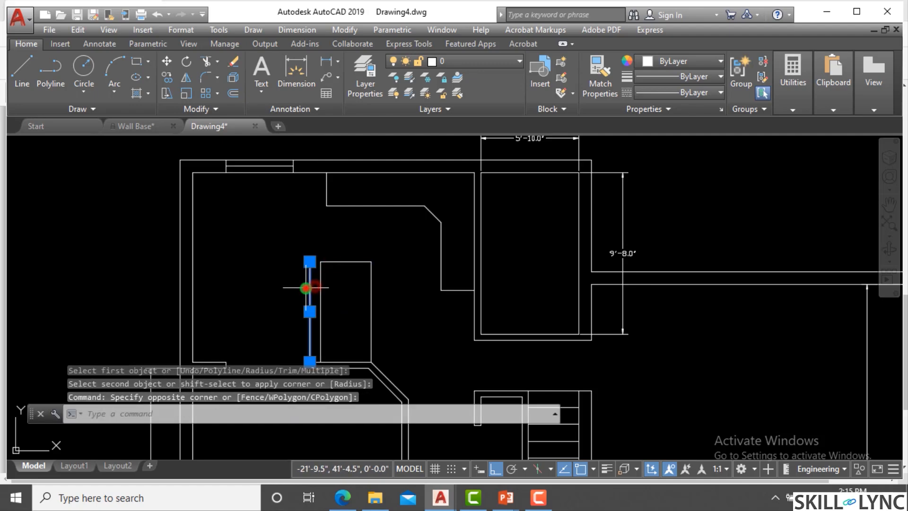
type("e")
key("Return")
Step: Check the reference plan and offset the island's top edge 9 inches downward
key("alt+Tab")
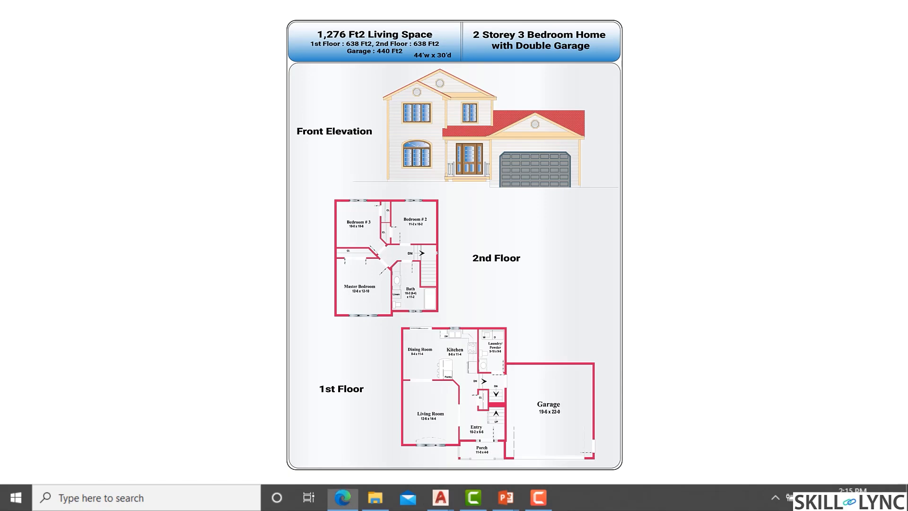
key("alt+Tab")
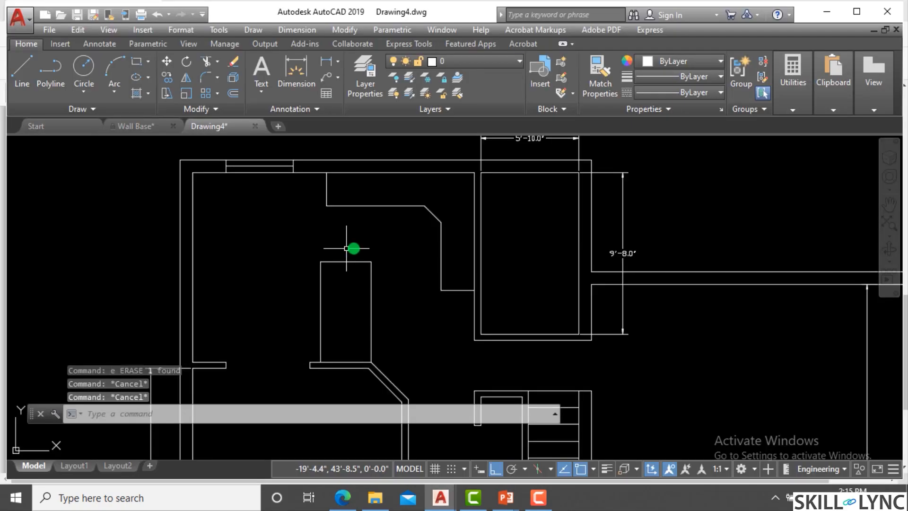
type("o")
key("Return")
type("9")
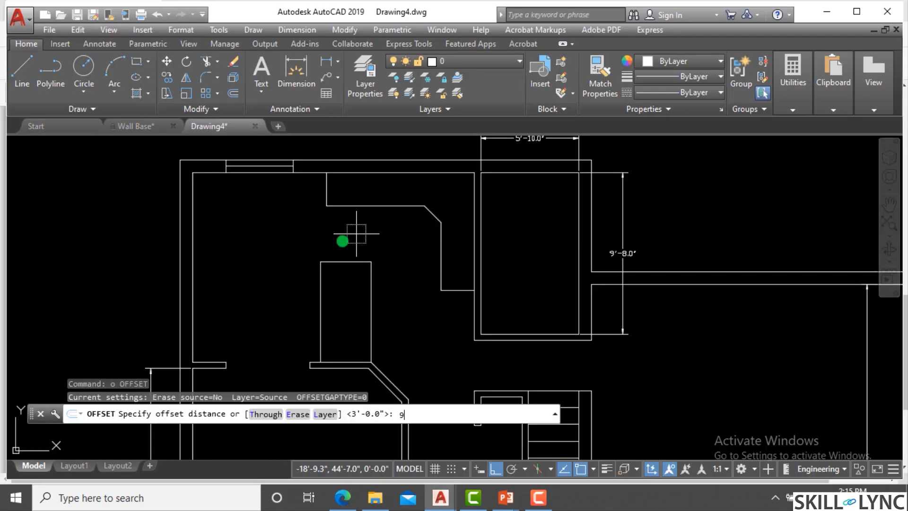
key("Return")
left_click(346, 261)
left_click(349, 284)
scroll(349, 257, "up", 4)
key("Escape")
key("Escape")
key("Escape")
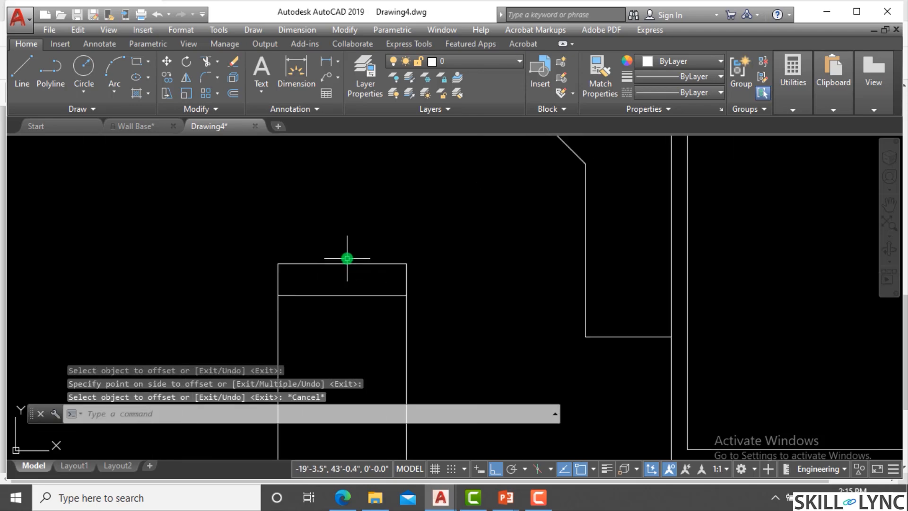
Step: Draw a vertical construction line from the midpoint of the offset line up to the island's top edge
type("l")
key("Return")
left_click(343, 294)
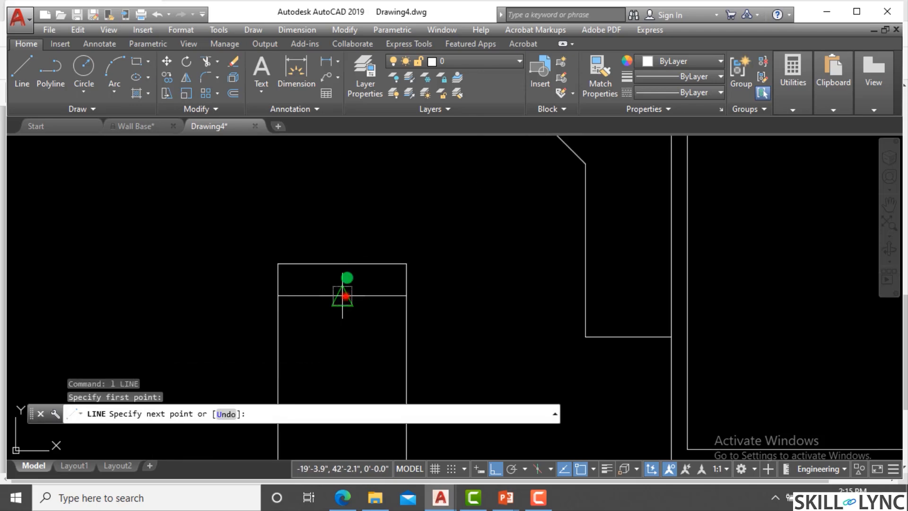
left_click(349, 266)
key("Escape")
key("Escape")
type("a")
key("Return")
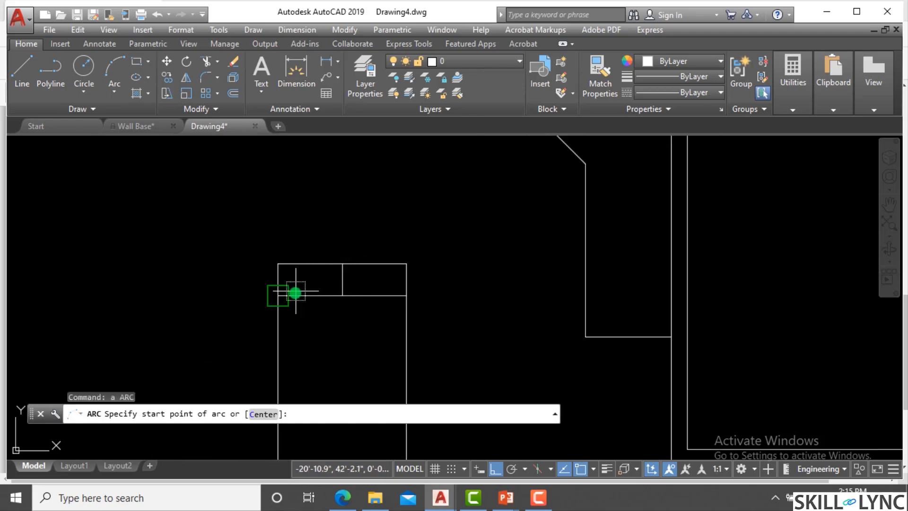
left_click(278, 295)
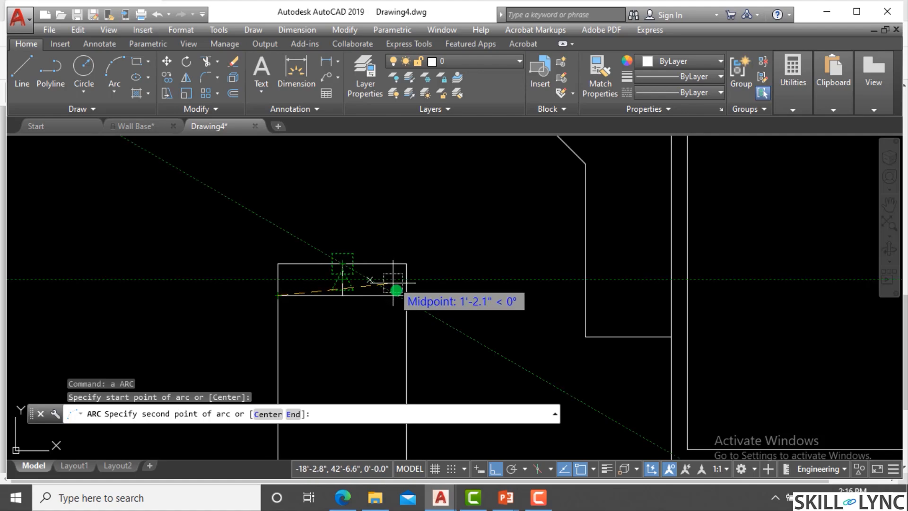
left_click(403, 295)
key("Escape")
key("Return")
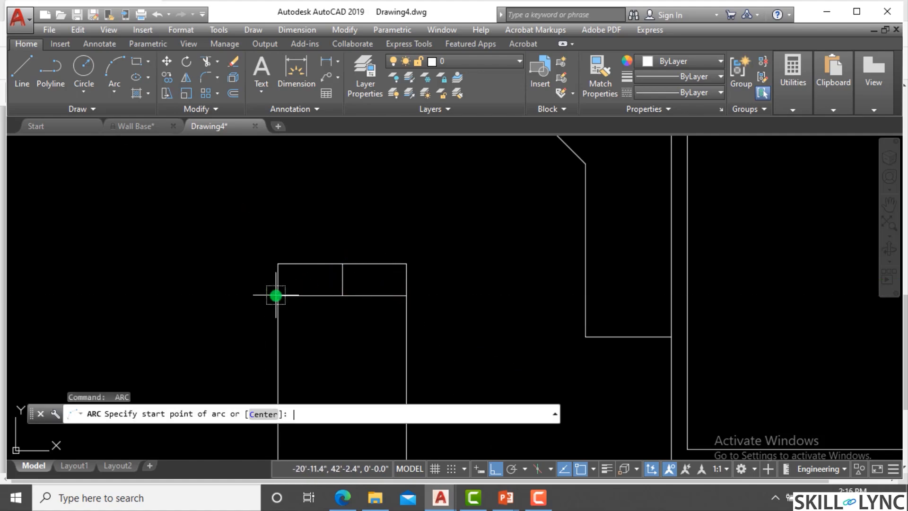
left_click(341, 263)
key("Escape")
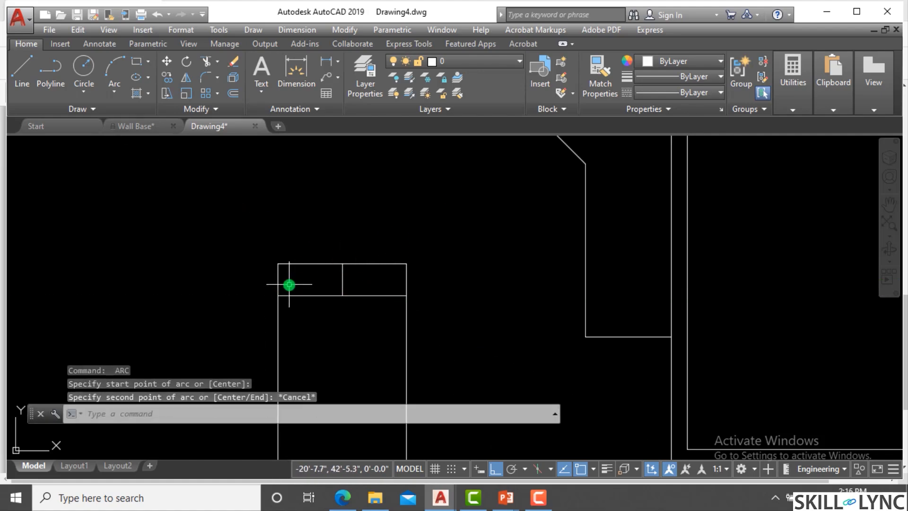
Step: Draw a three-point arc from the offset line's left end through the top edge's midpoint to the offset line's right end
type("a")
key("Return")
left_click(278, 295)
left_click(342, 264)
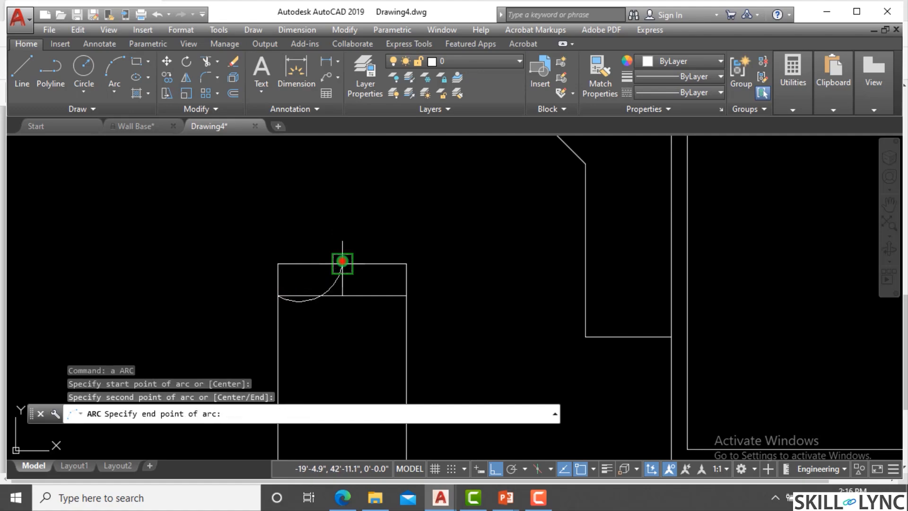
left_click(405, 295)
key("Escape")
key("Escape")
Step: Erase the island's straight top edge above the arc
left_click(385, 260)
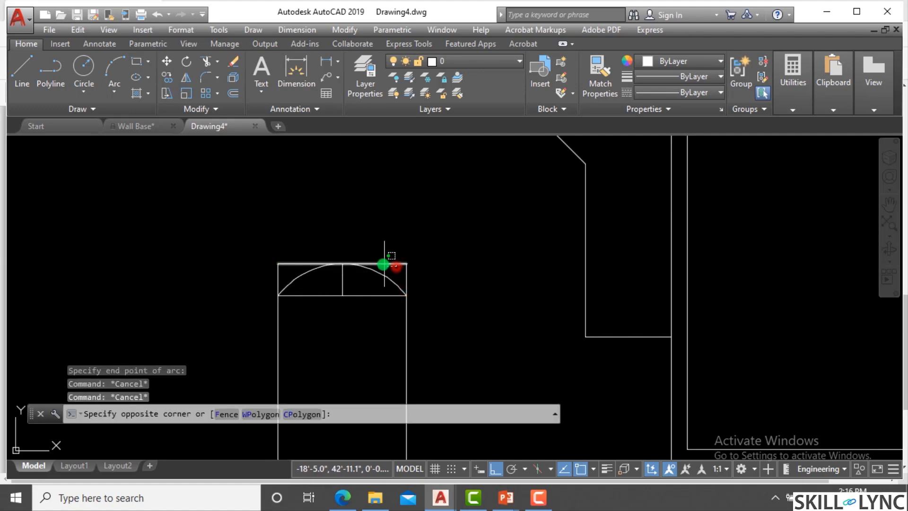
left_click(380, 271)
type("e")
key("Return")
left_click(409, 261)
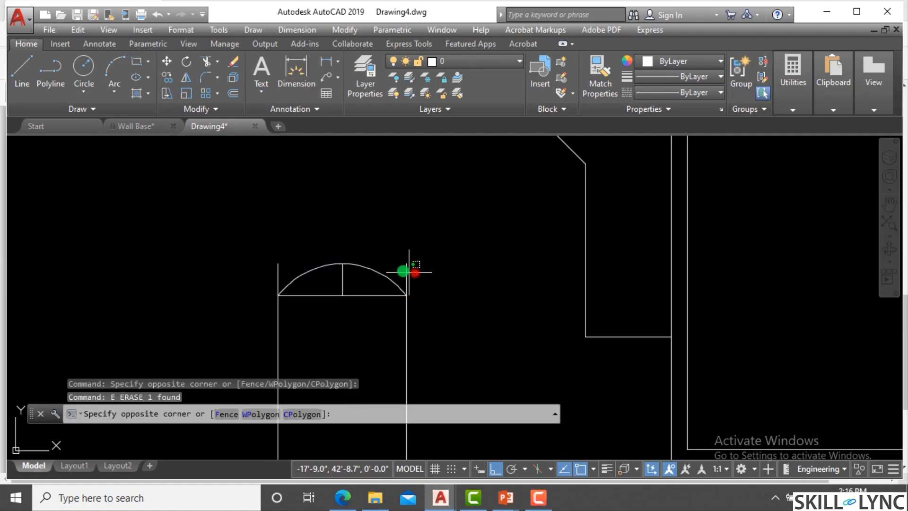
left_click(403, 270)
key("Escape")
key("Escape")
type("t")
key("Return")
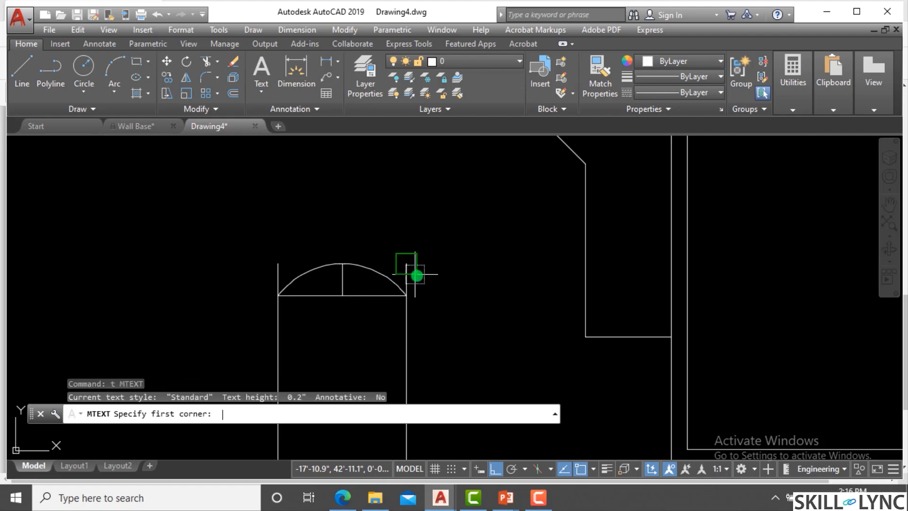
key("Return")
left_click(416, 276)
key("Escape")
key("Escape")
Step: Trim the part of the island's right side that extends above the arc
type("tr")
key("Return")
key("Return")
left_click(421, 278)
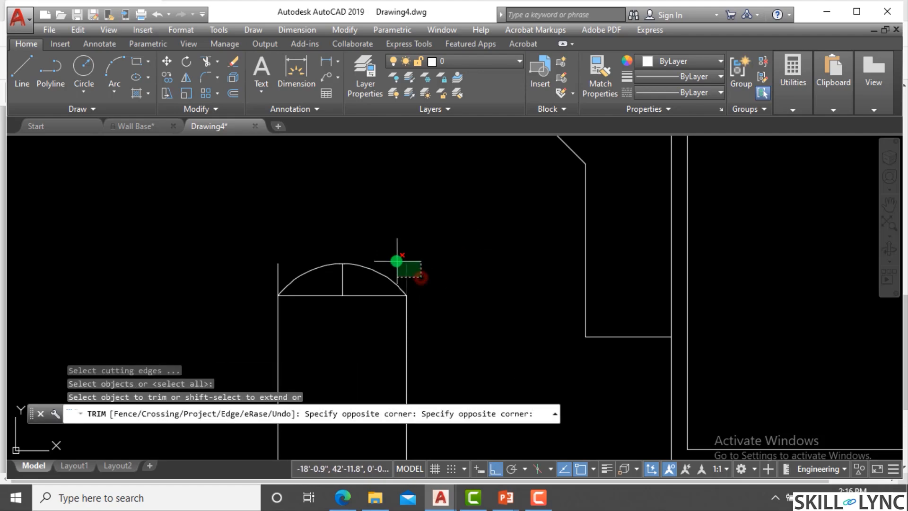
left_click(396, 261)
key("Escape")
Step: Erase the horizontal offset line and the vertical construction line beneath the arc
left_click(367, 308)
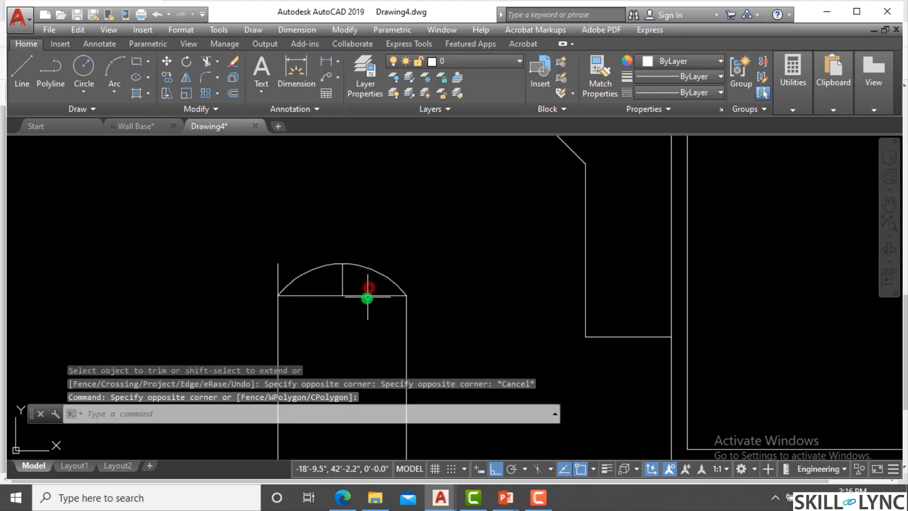
left_click(351, 284)
type("e")
key("Return")
key("Escape")
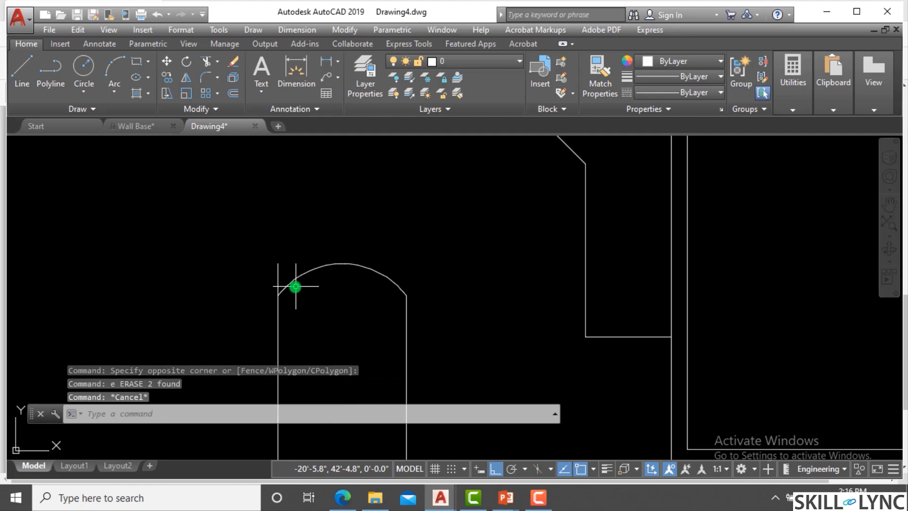
Step: Trim the part of the island's left side that extends above the arc
type("tr")
key("Return")
key("Return")
left_click(293, 259)
left_click(269, 273)
key("Escape")
scroll(319, 218, "down", 5)
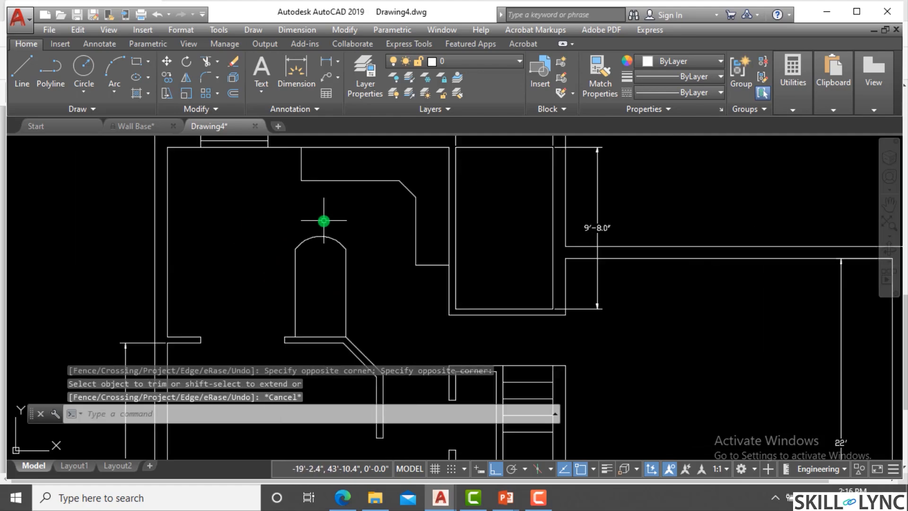
Step: Start a single-line text in the dining area beside the arched island, keeping the default height and 0 rotation
scroll(476, 339, "down", 1)
scroll(279, 256, "up", 3)
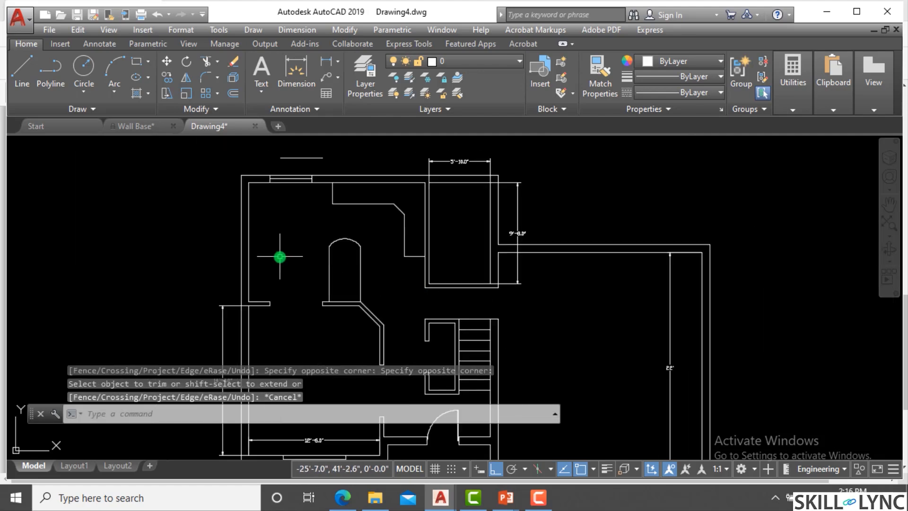
scroll(283, 255, "up", 2)
type("d")
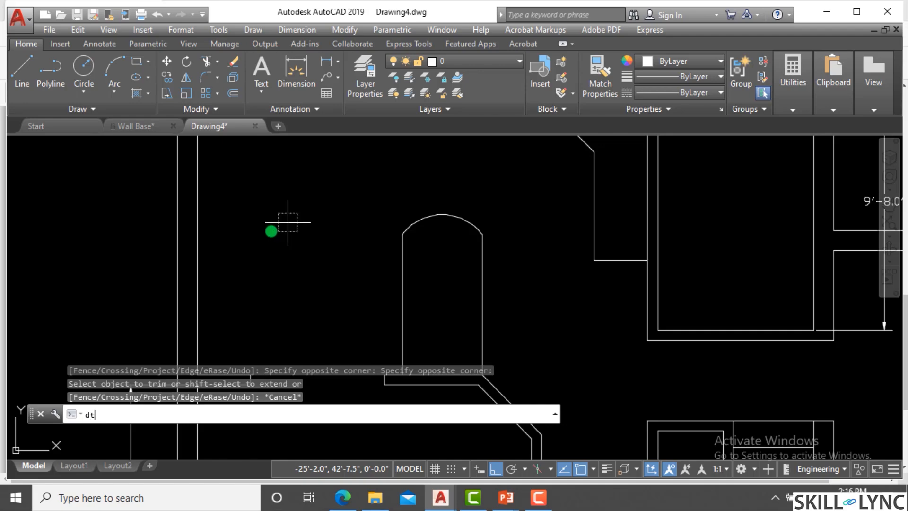
type("t")
key("Return")
left_click(265, 247)
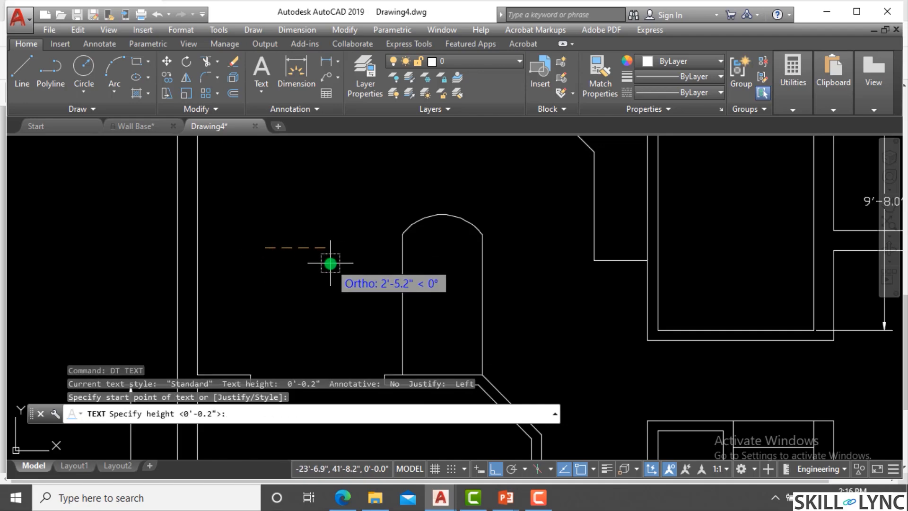
key("Return")
key("Return")
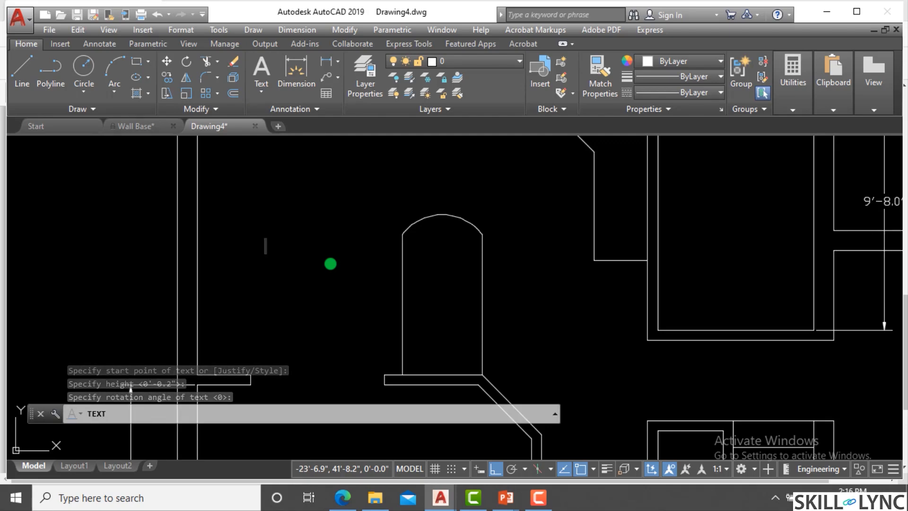
Step: Check the room name in the reference plan PDF and enter DINING as the label text
key("alt+Tab")
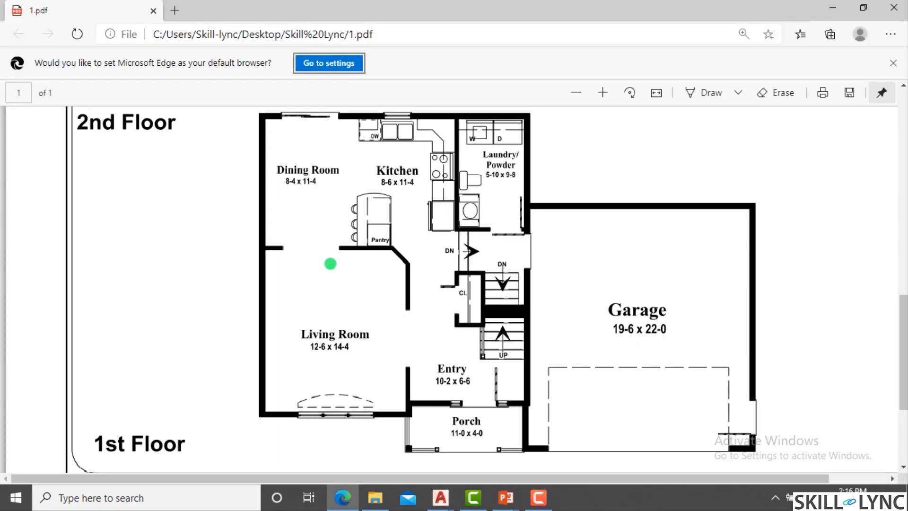
key("alt+Tab")
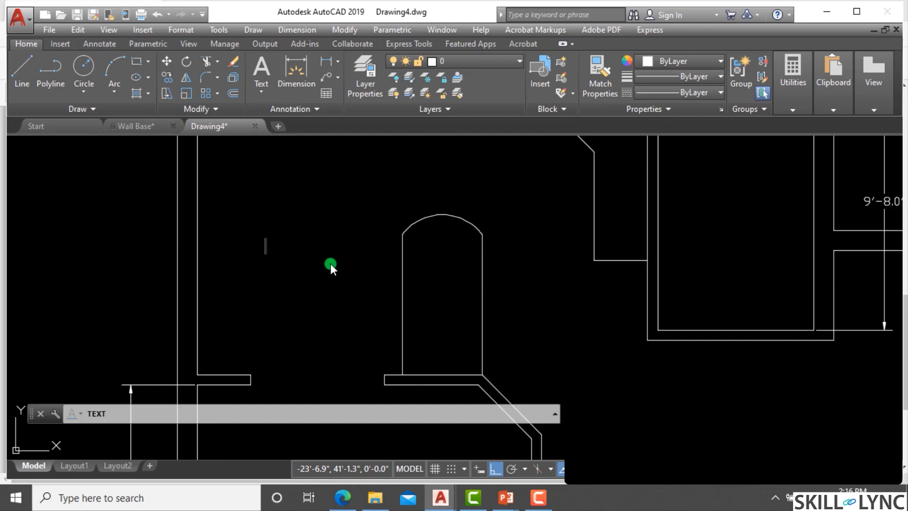
type("DINING")
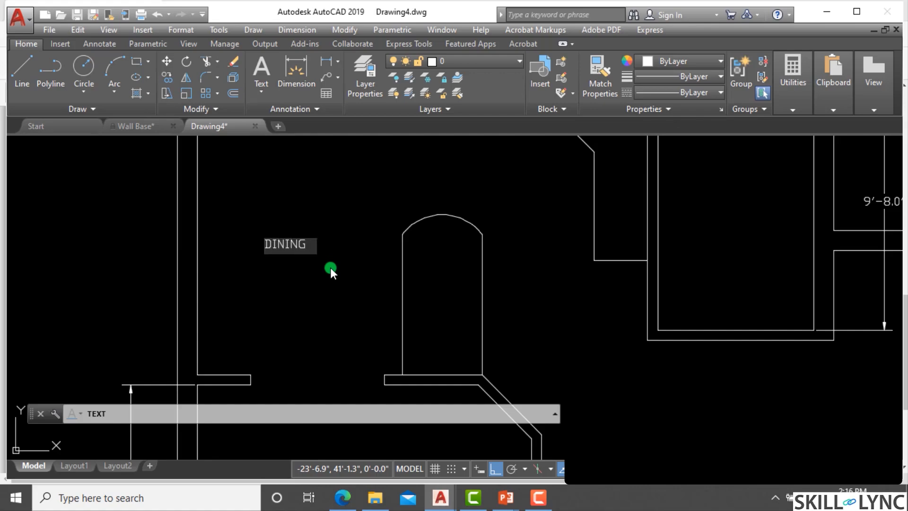
key("Escape")
key("Escape")
key("Escape")
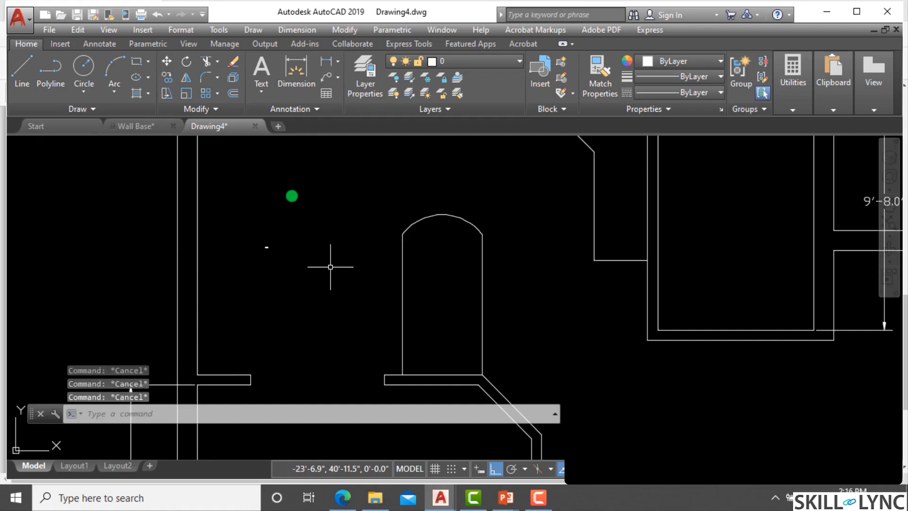
Step: Scale the DINING label by a factor of 4 from a base point on the text
type("sc")
key("Return")
left_click(303, 268)
left_click(261, 236)
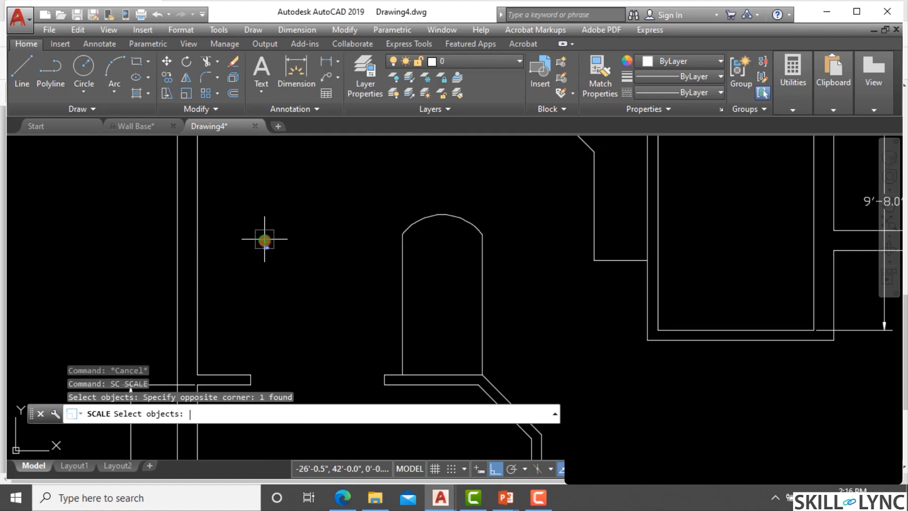
key("Return")
left_click(267, 247)
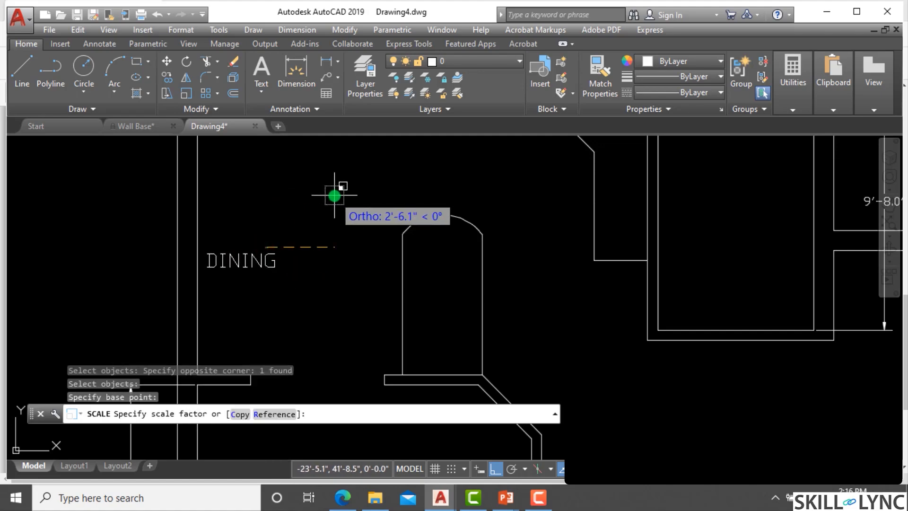
type("4")
key("Return")
Step: Enlarge the DINING label further by eye, using a base point just below the text
scroll(259, 238, "up", 2)
type("sc")
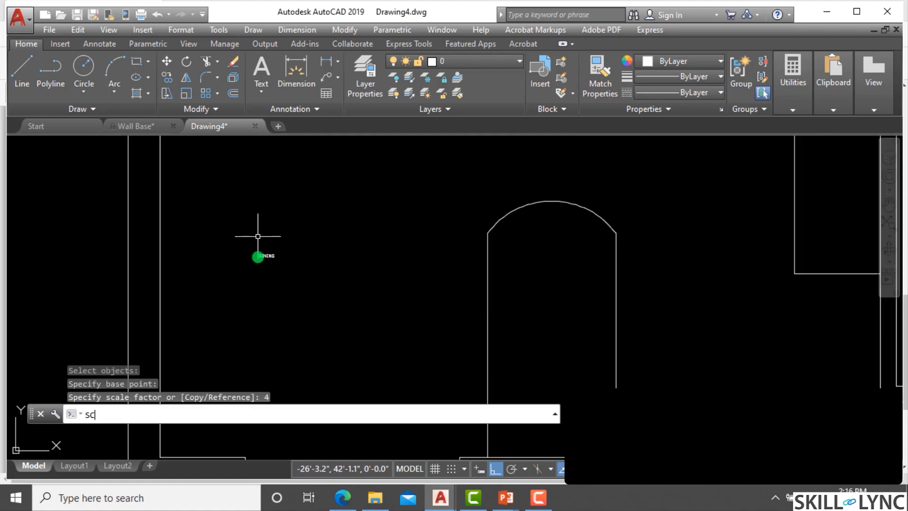
key("Return")
left_click(299, 283)
left_click(253, 227)
key("Return")
left_click(267, 273)
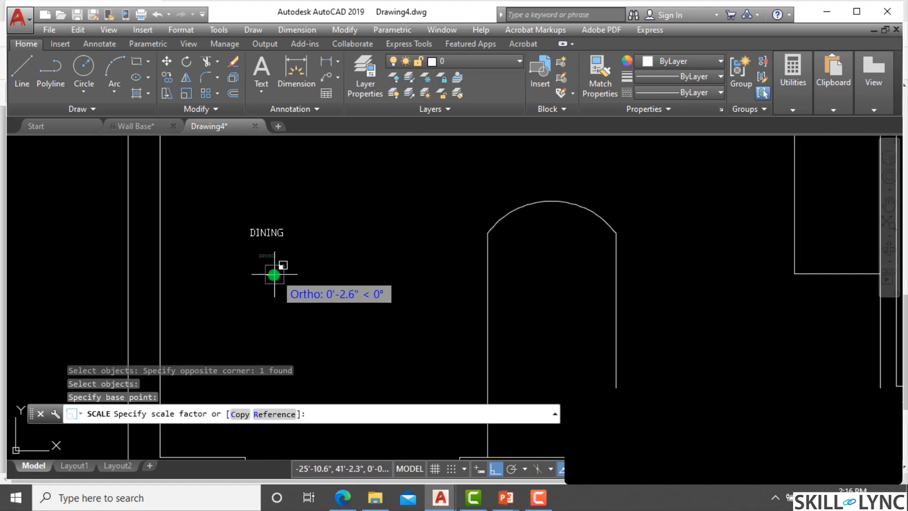
key("Escape")
scroll(296, 263, "down", 4)
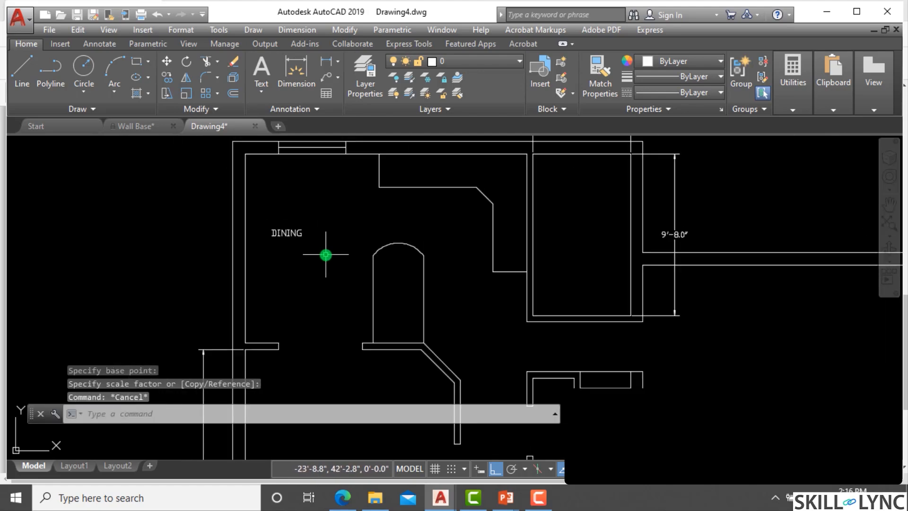
Step: Copy the DINING label straight down into the living room
scroll(325, 208, "down", 3)
scroll(338, 225, "up", 3)
key("Escape")
key("Escape")
left_click(340, 224)
type("co")
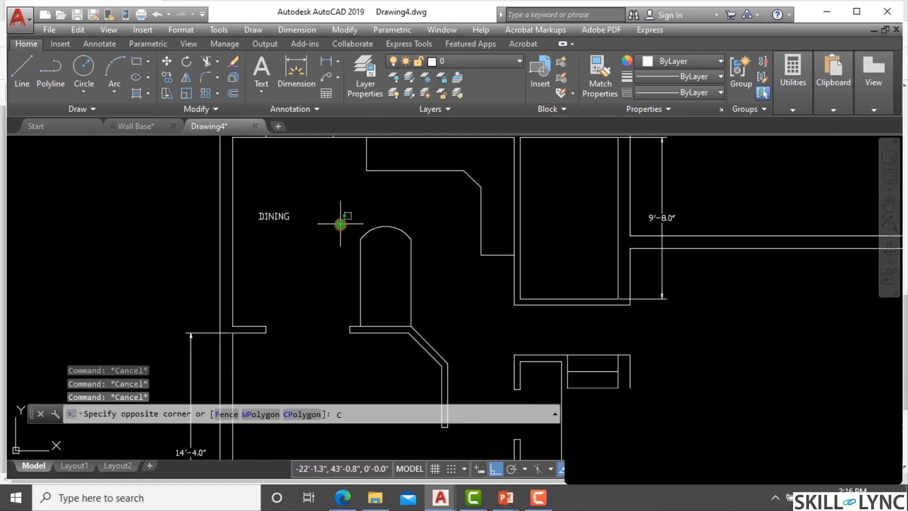
key("Return")
left_click(301, 233)
left_click(255, 194)
key("Return")
left_click(264, 213)
scroll(284, 237, "down", 3)
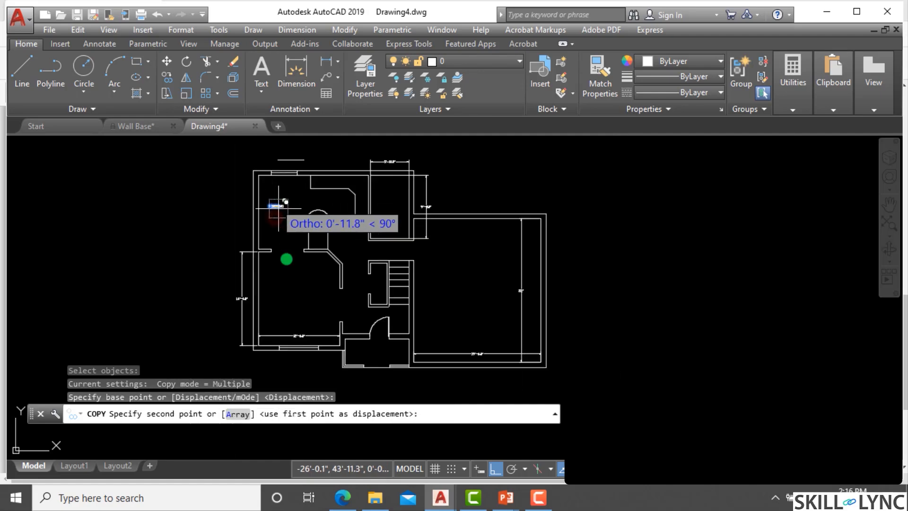
scroll(292, 282, "up", 2)
left_click(292, 299)
key("Escape")
key("Escape")
key("Escape")
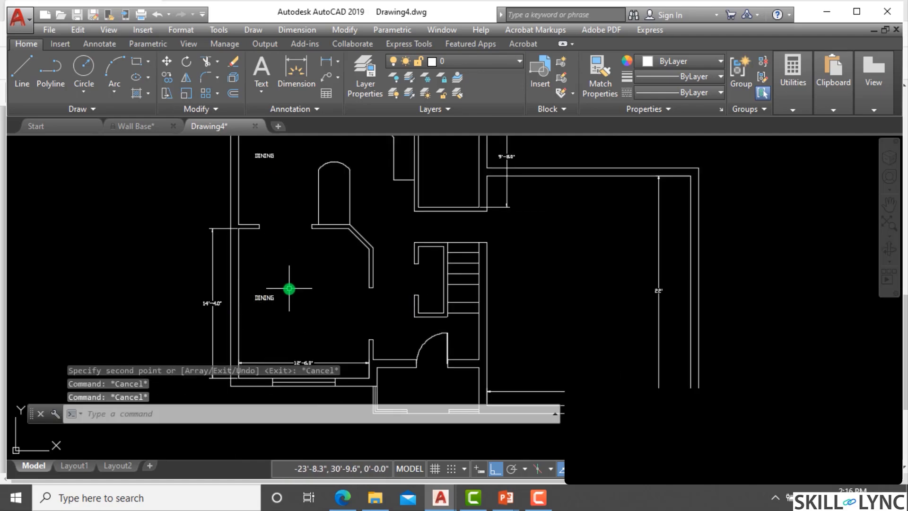
Step: Change the copied label in the living room to LIVING
type("ed")
key("Return")
left_click(269, 302)
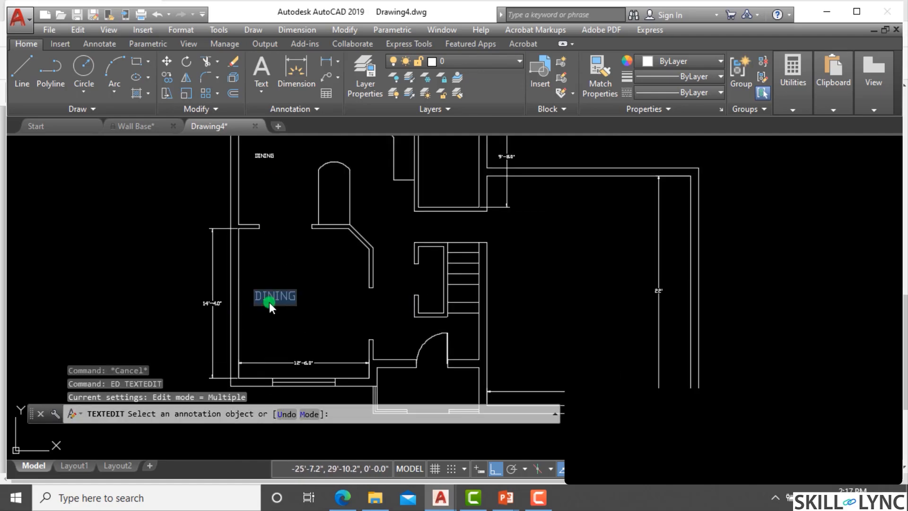
type("LIVING")
key("Escape")
key("Escape")
key("Escape")
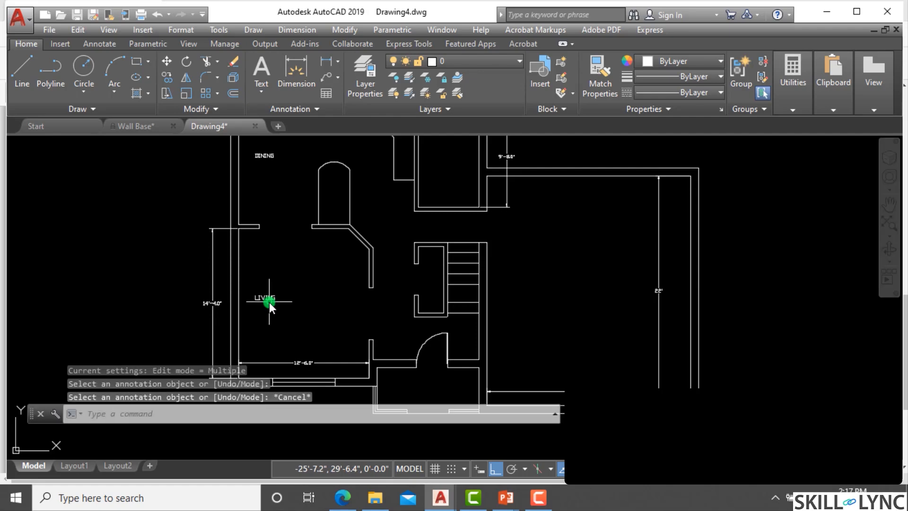
Step: Copy the LIVING label horizontally into the middle of the garage
type("co")
key("Return")
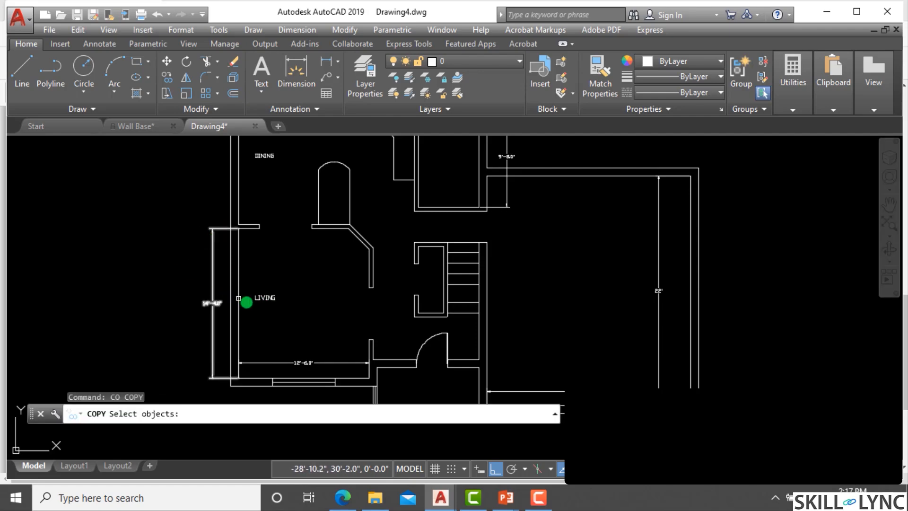
left_click(252, 274)
left_click(290, 315)
key("Return")
left_click(264, 298)
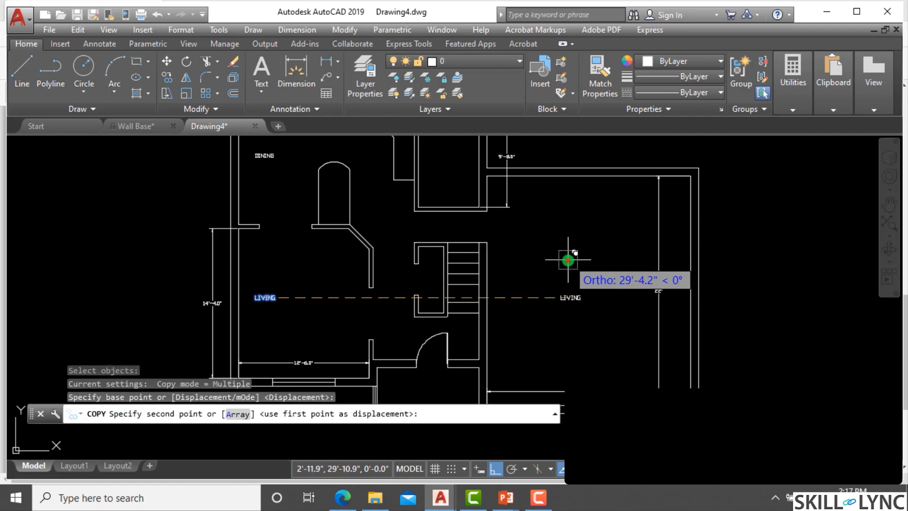
left_click(622, 259)
key("Escape")
scroll(594, 256, "down", 3)
scroll(371, 323, "up", 2)
scroll(604, 257, "down", 1)
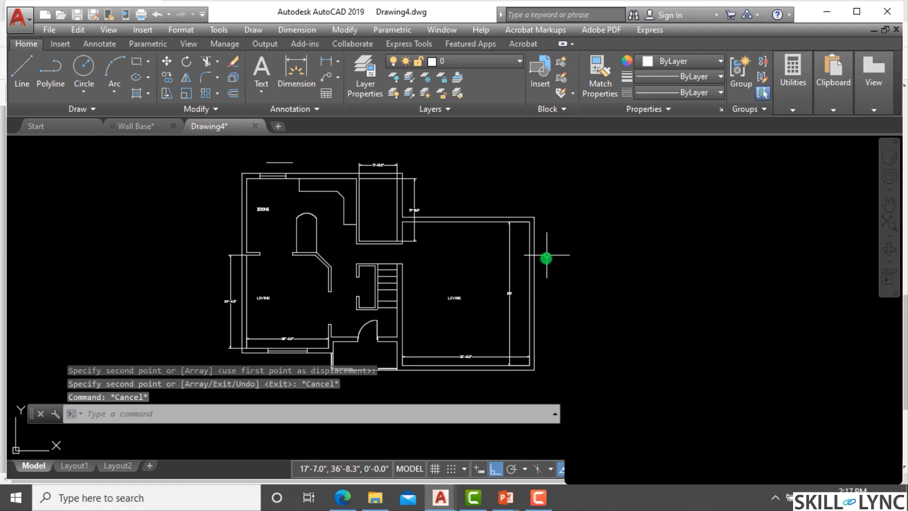
scroll(480, 348, "up", 3)
scroll(383, 303, "down", 3)
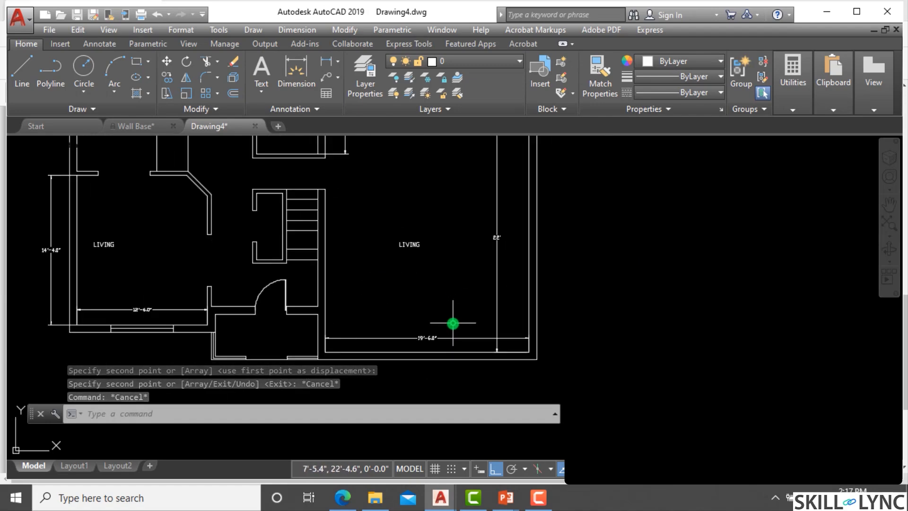
scroll(374, 293, "up", 2)
scroll(385, 301, "down", 2)
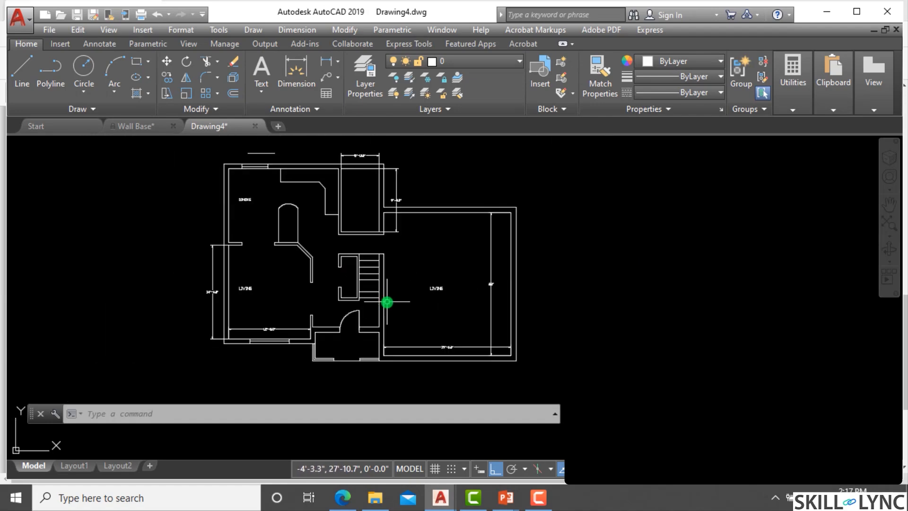
Step: Open the Layer Properties Manager and move it so that its layer list is fully accessible
type("LA")
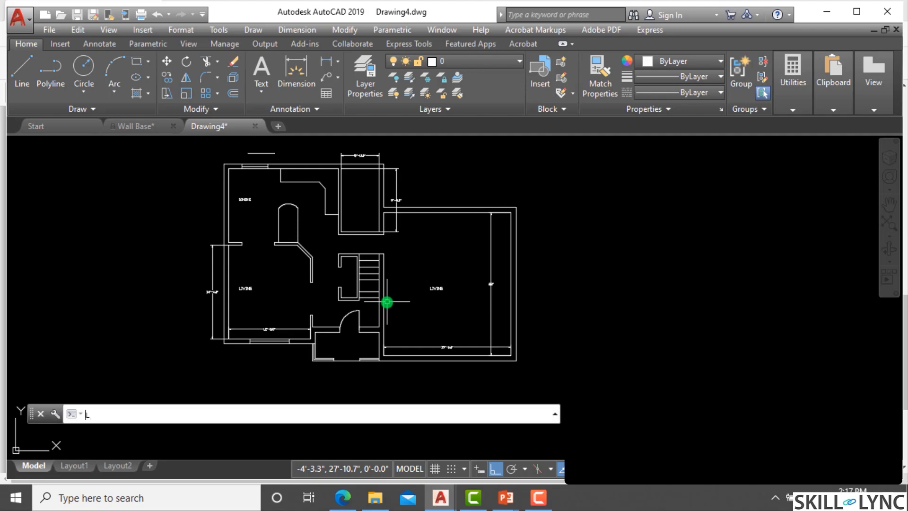
key("Return")
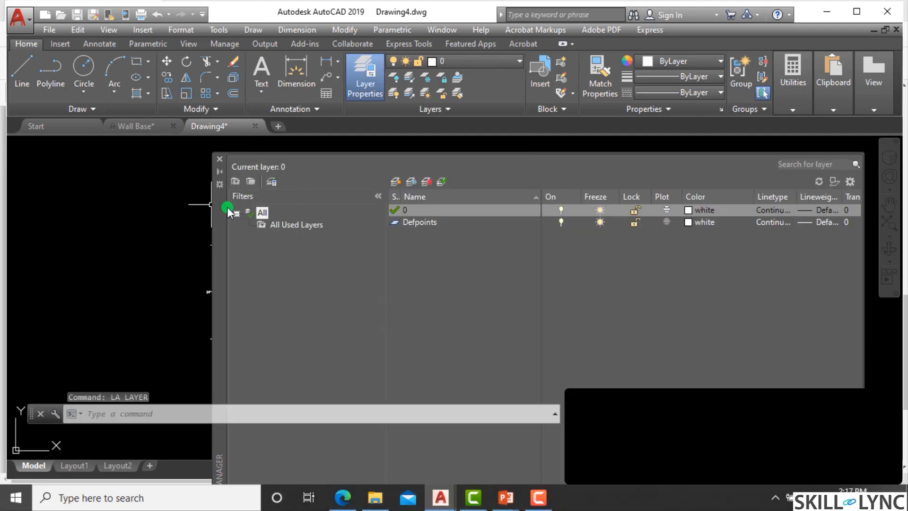
left_click_drag(228, 209, 130, 148)
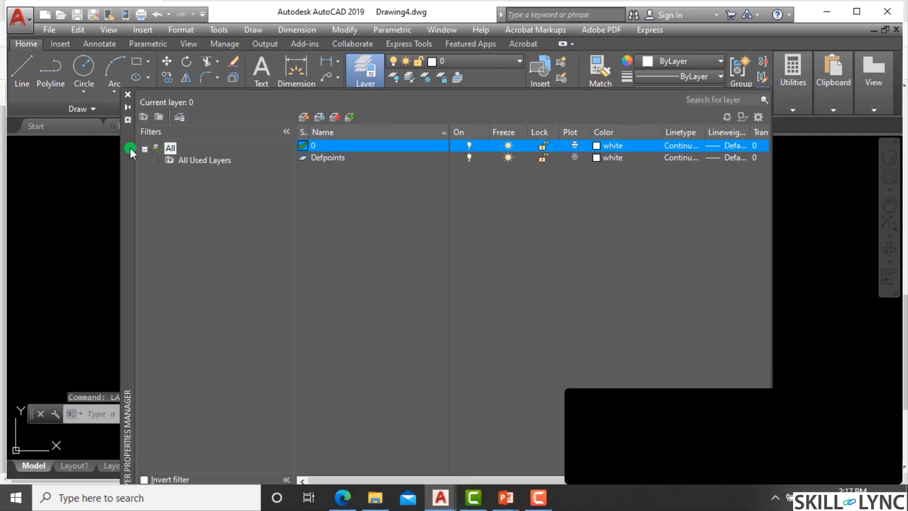
Step: Create a new layer named Wall-Ext
left_click(306, 114)
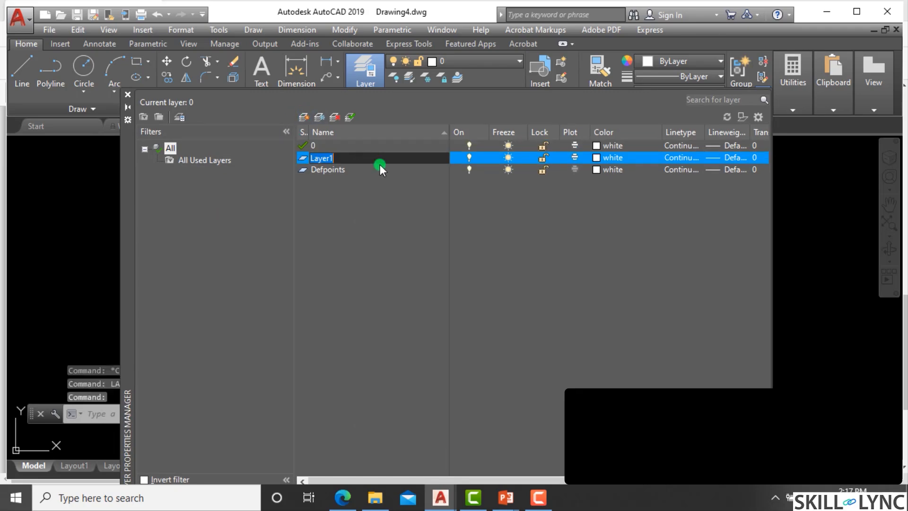
type("Wa")
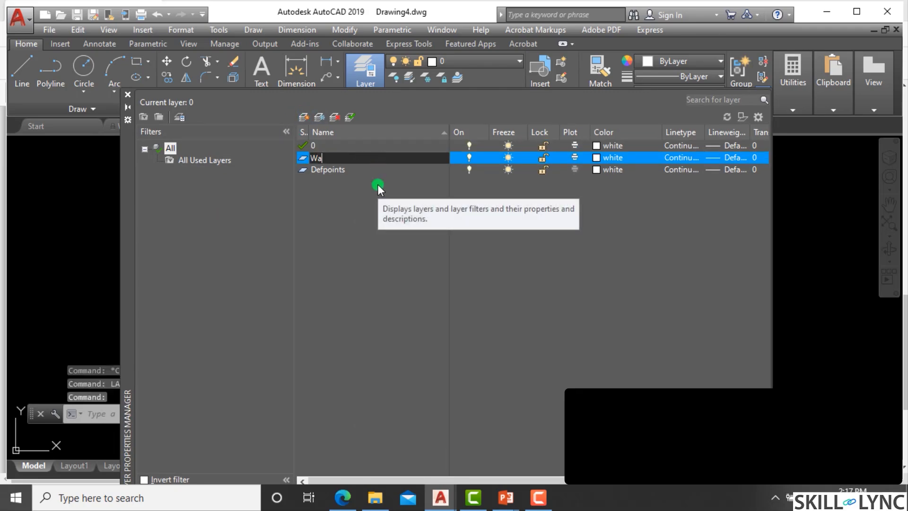
type("ll-E")
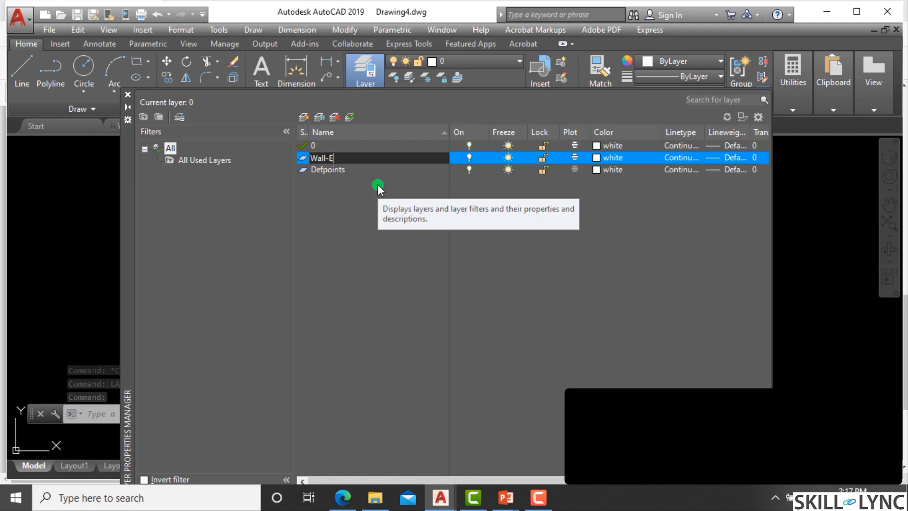
type("xtern")
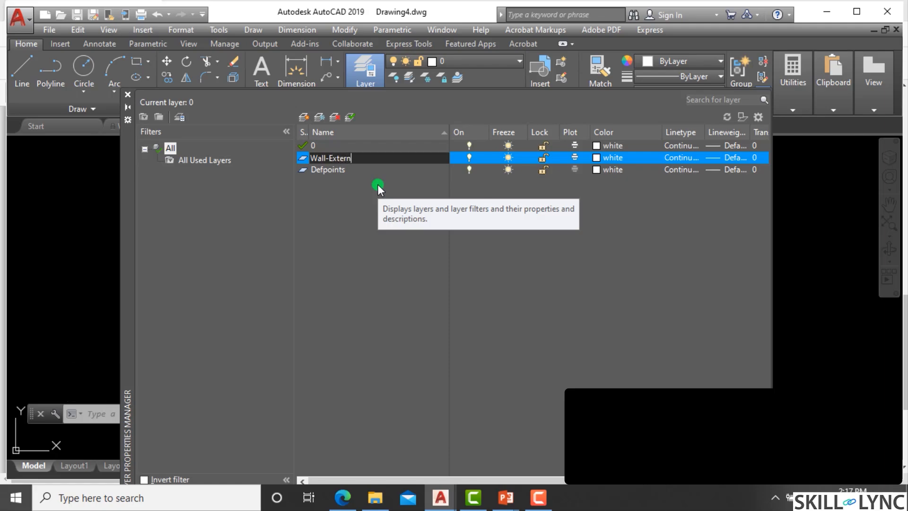
type("a;")
key("BackSpace")
key("BackSpace")
key("BackSpace")
key("BackSpace")
key("BackSpace")
key("Return")
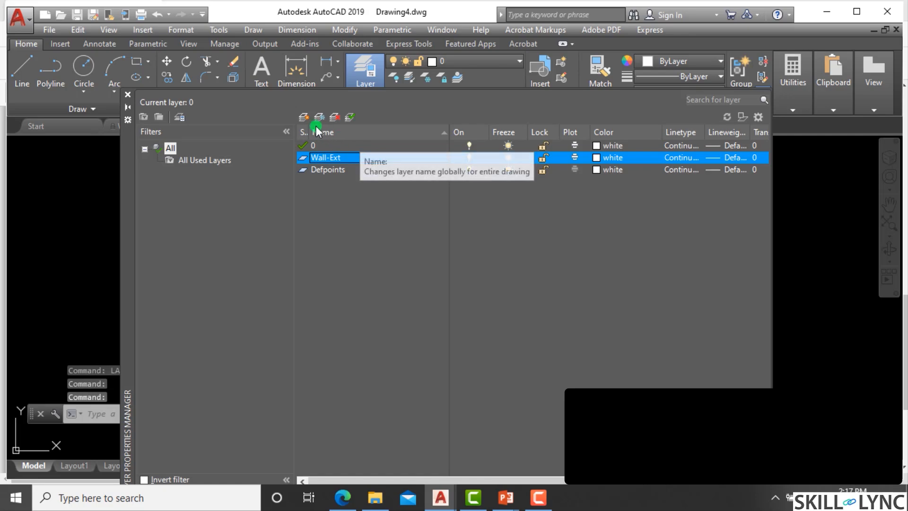
Step: Create a new layer named Wall-Int
left_click(300, 117)
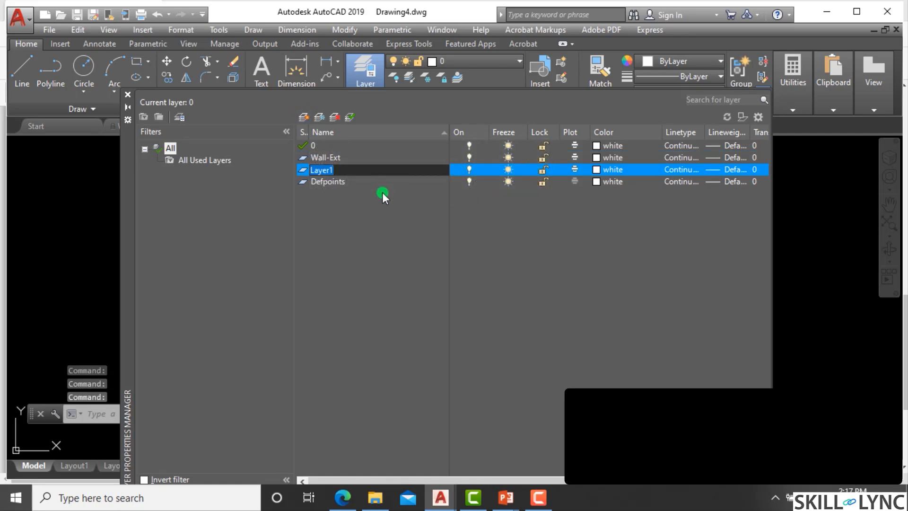
key("Return")
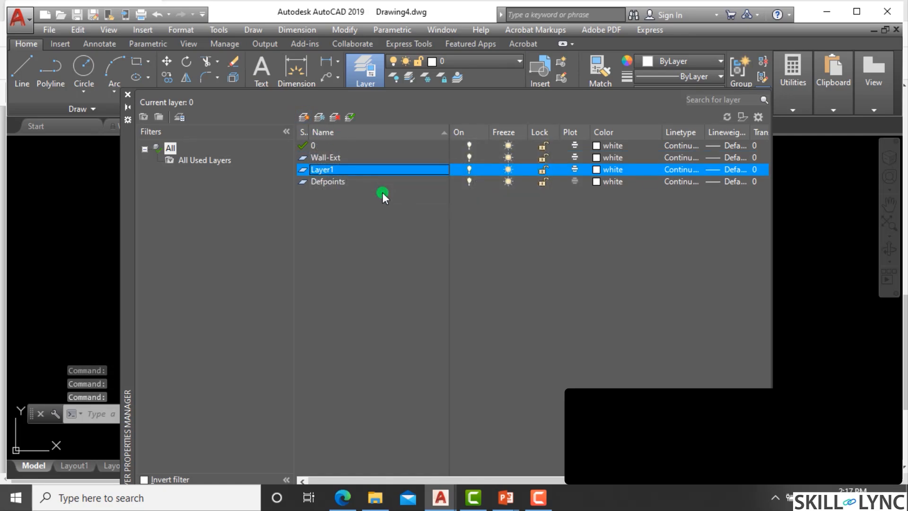
right_click(370, 165)
left_click(418, 217)
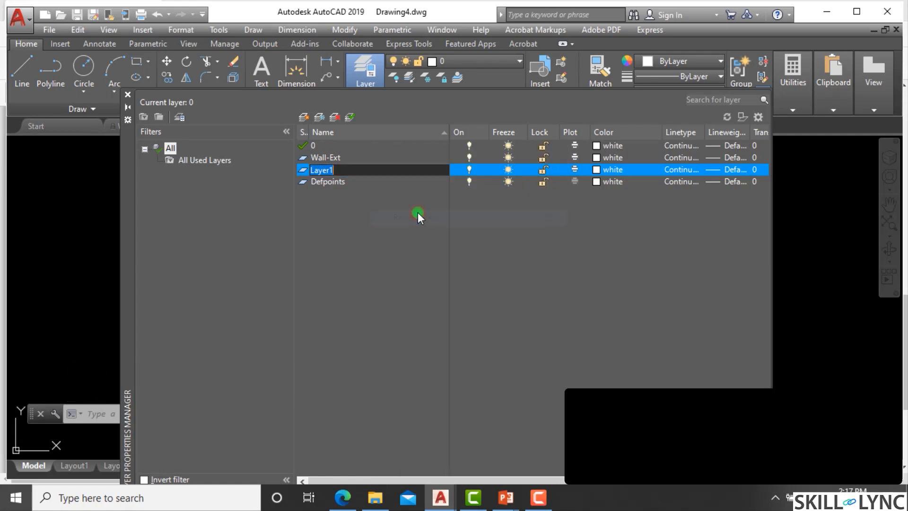
type("Wall")
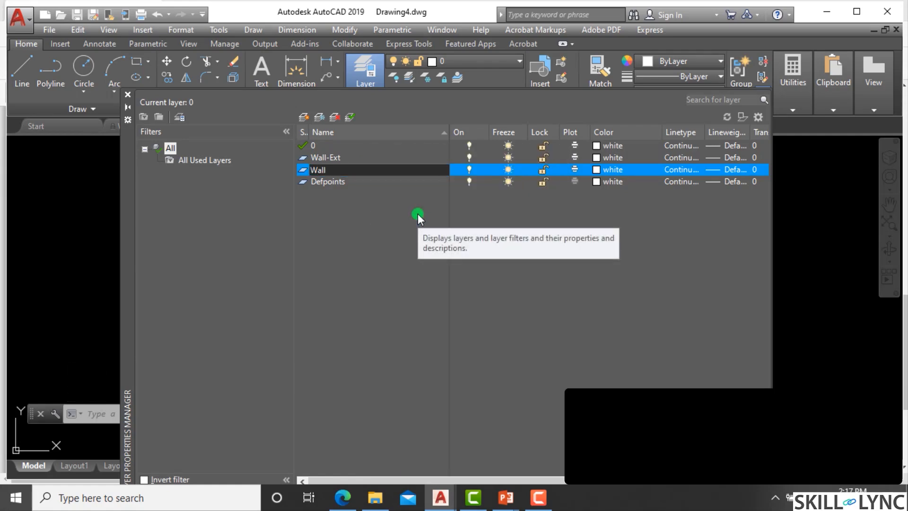
type("-Int")
key("Return")
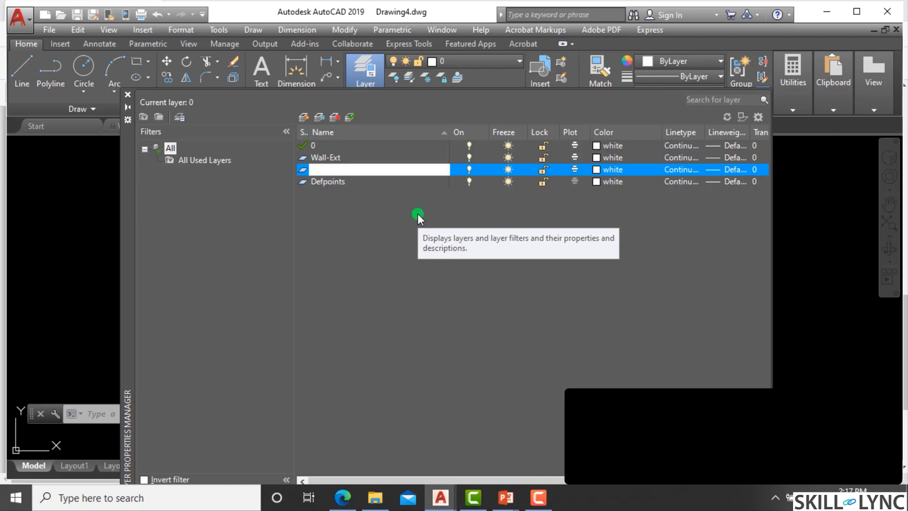
Step: Create a new layer named Text
left_click(367, 169)
right_click(367, 169)
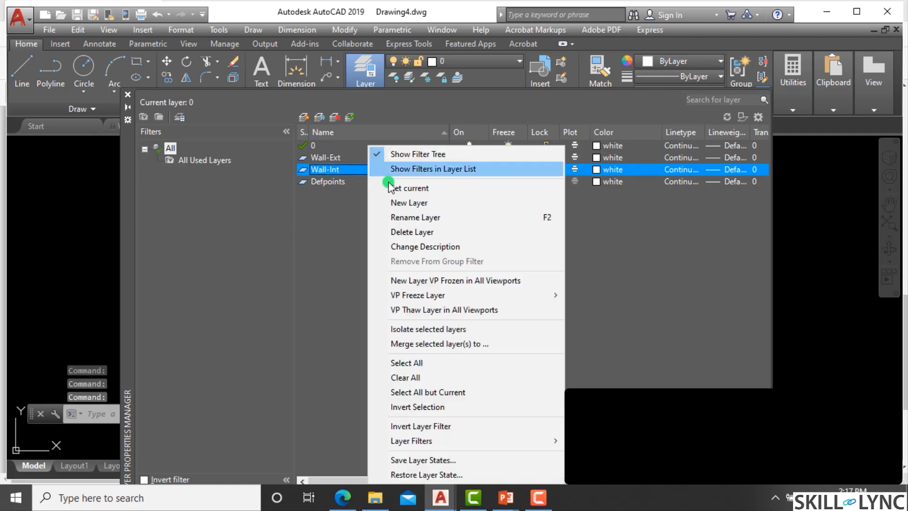
left_click(405, 203)
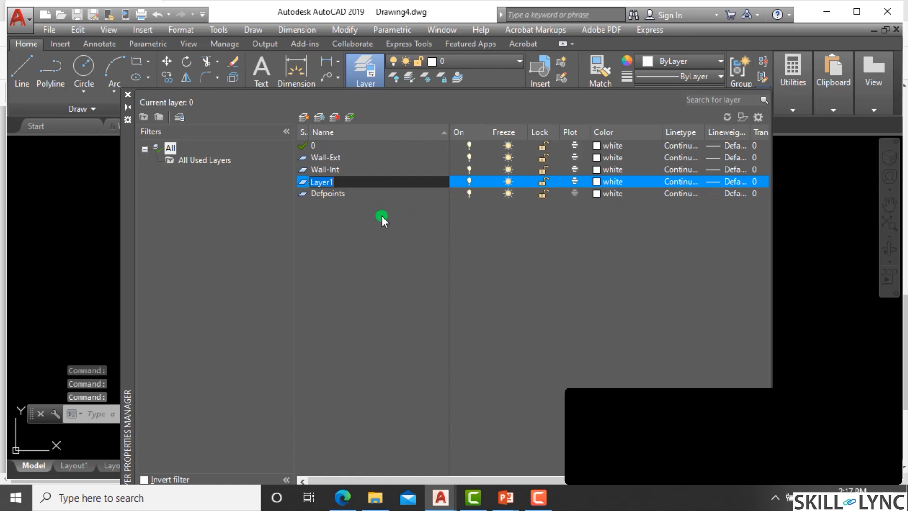
type("Text")
key("Return")
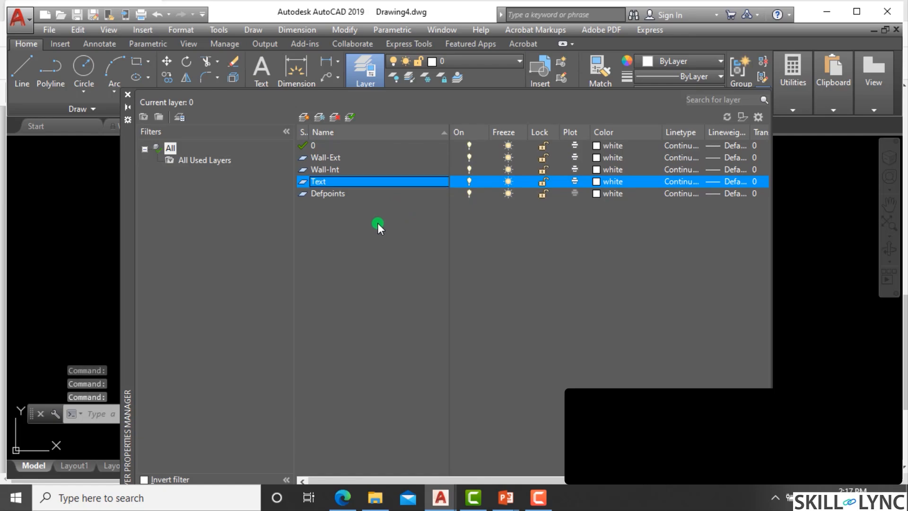
Step: Create two new layers named Window and Door
right_click(337, 178)
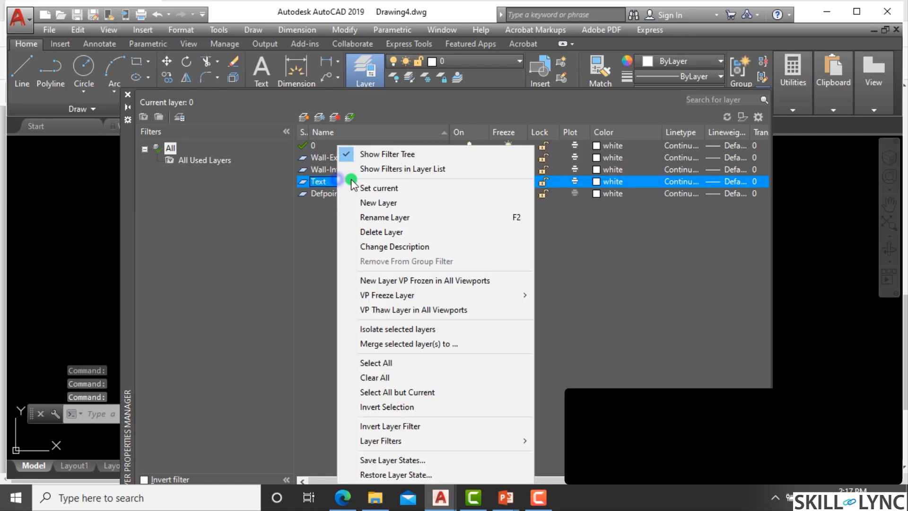
left_click(375, 204)
type("Window")
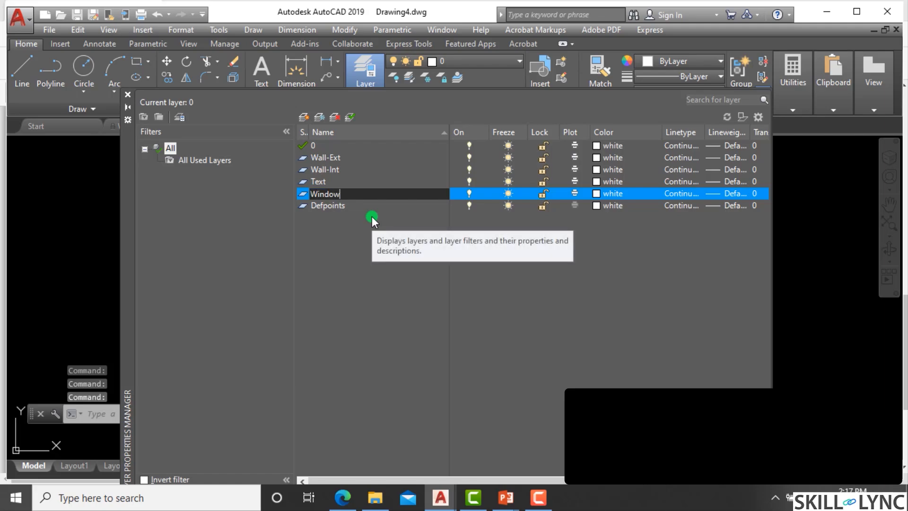
key("Return")
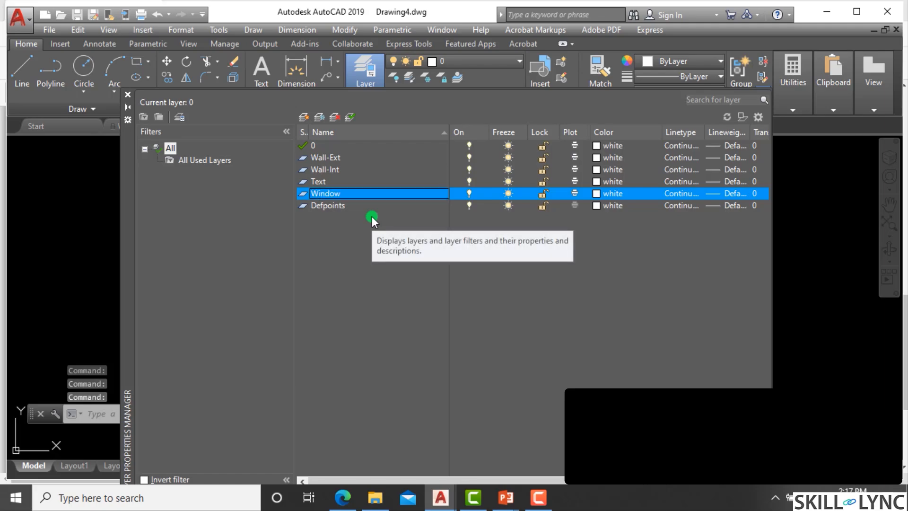
right_click(344, 194)
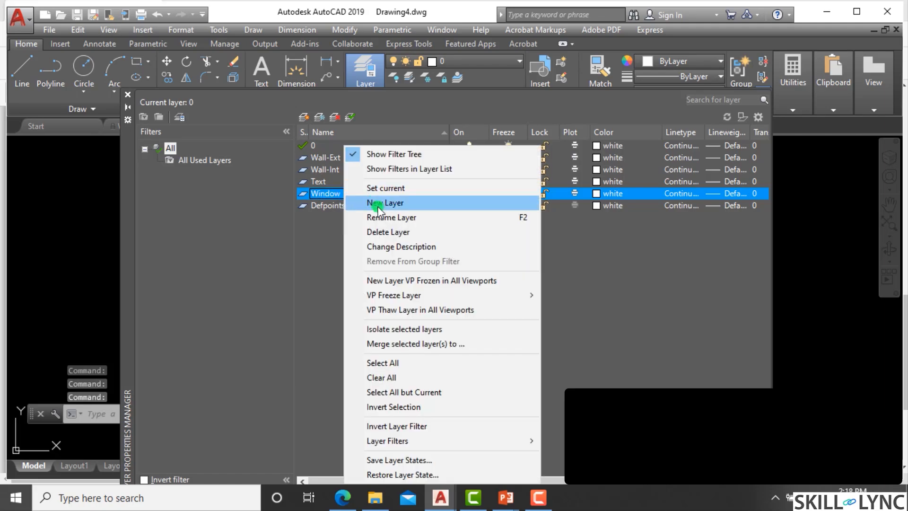
left_click(382, 201)
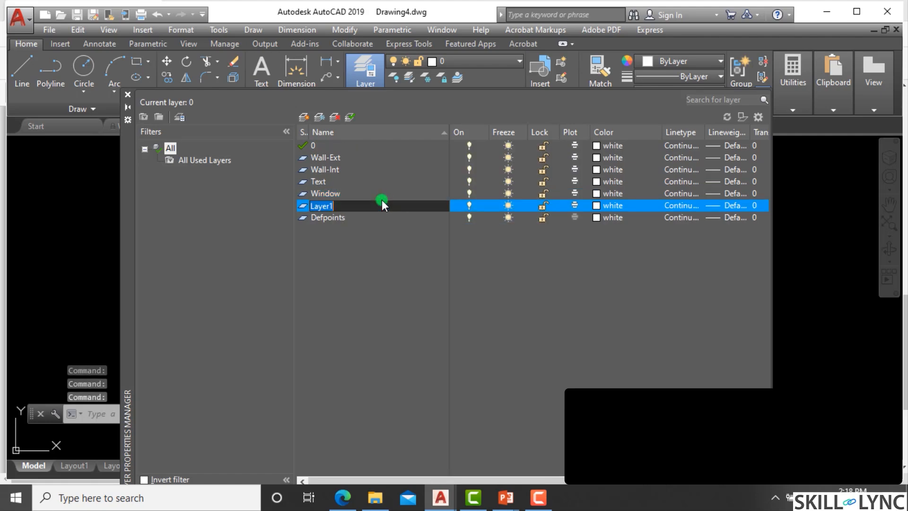
type("Door")
key("Return")
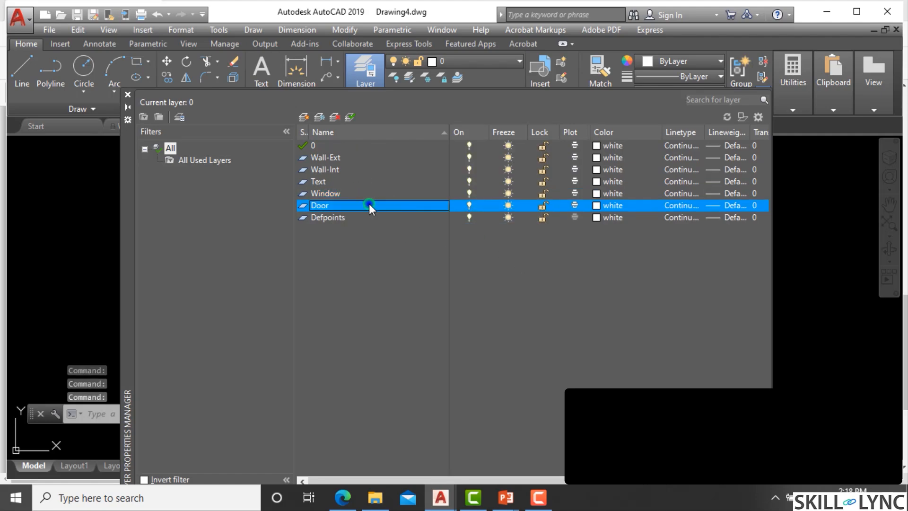
Step: Create a new layer named Stairs
right_click(369, 204)
left_click(414, 201)
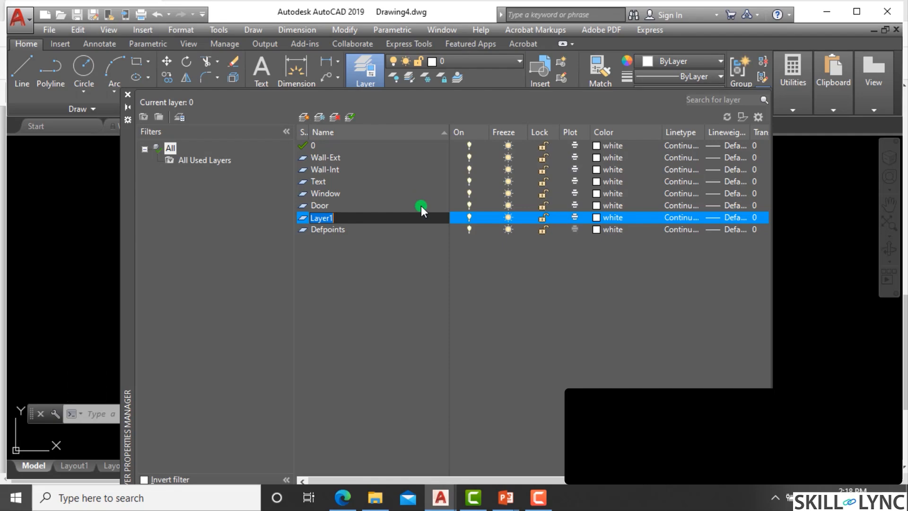
type("Stairs")
key("Return")
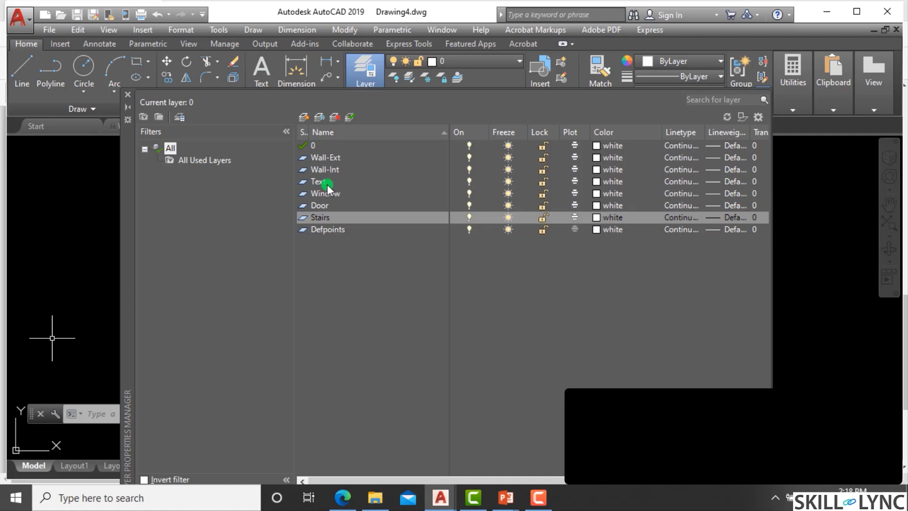
Step: Create a new layer named Dimensions and close the Layer Properties Manager
right_click(347, 217)
left_click(368, 217)
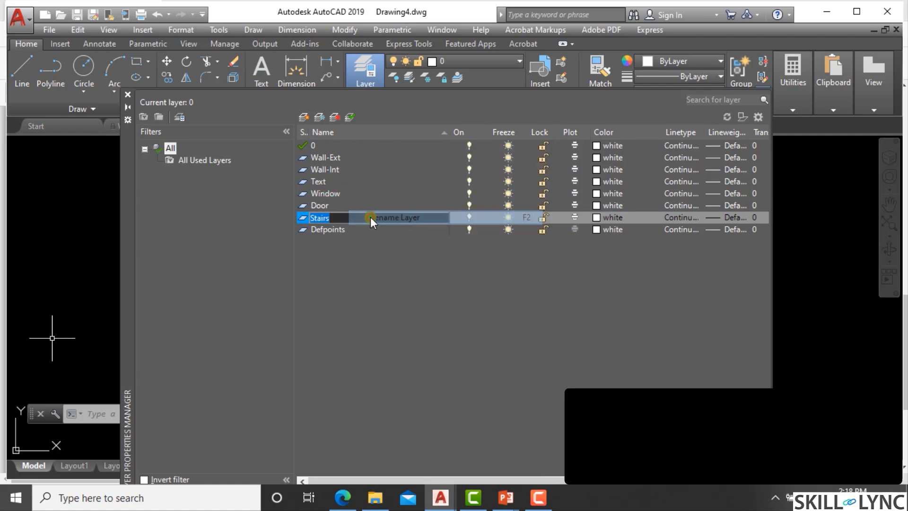
key("Return")
right_click(364, 219)
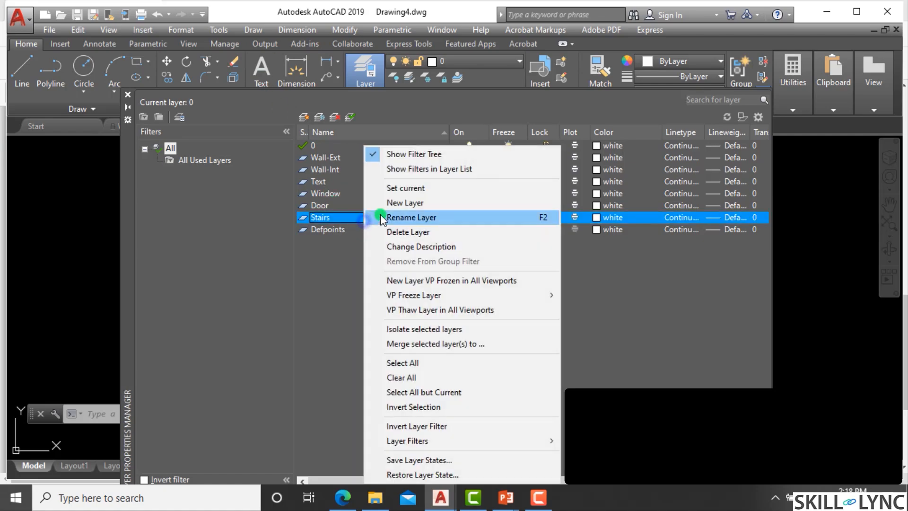
left_click(395, 202)
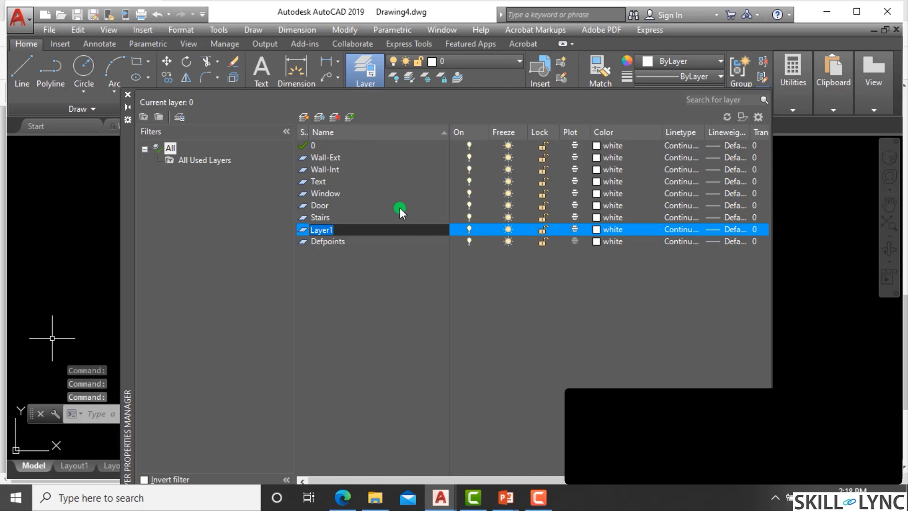
type("Dimensions")
key("Return")
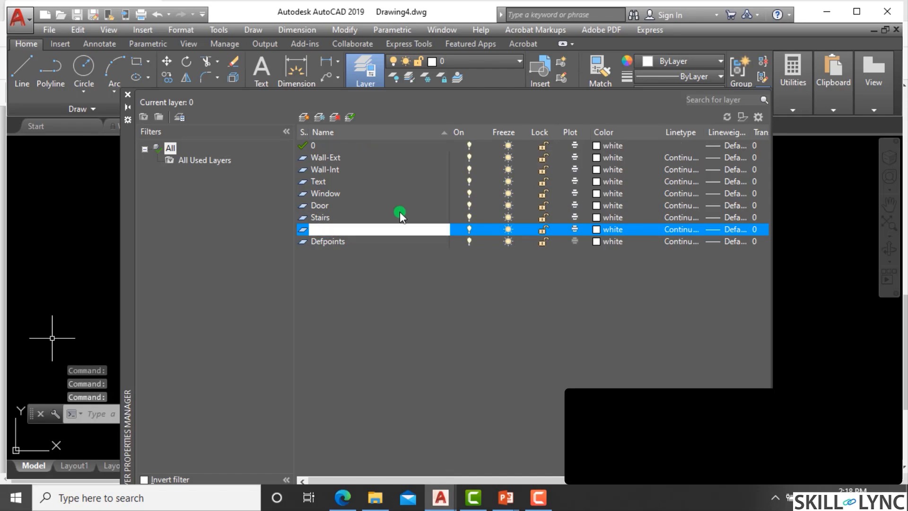
left_click_drag(133, 193, 119, 128)
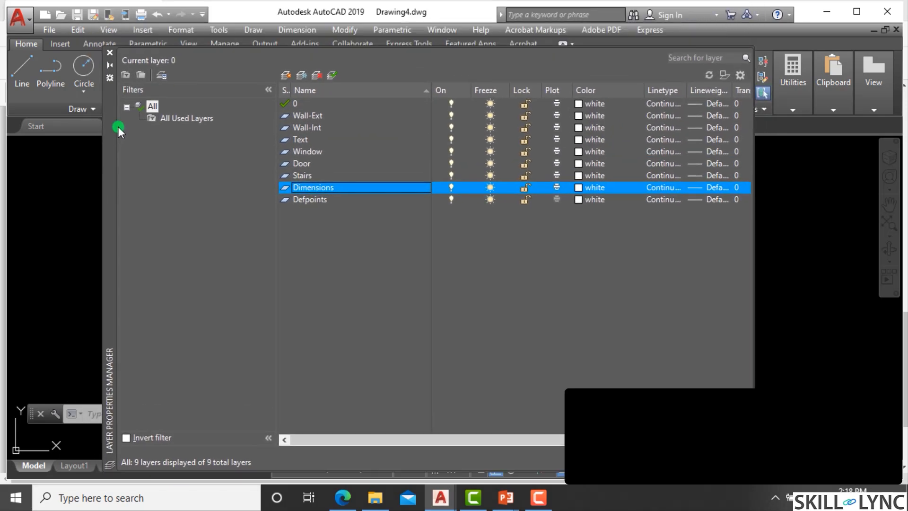
left_click(110, 52)
Step: Erase the stray horizontal linework lying outside the house above the dining room window
scroll(486, 249, "up", 2)
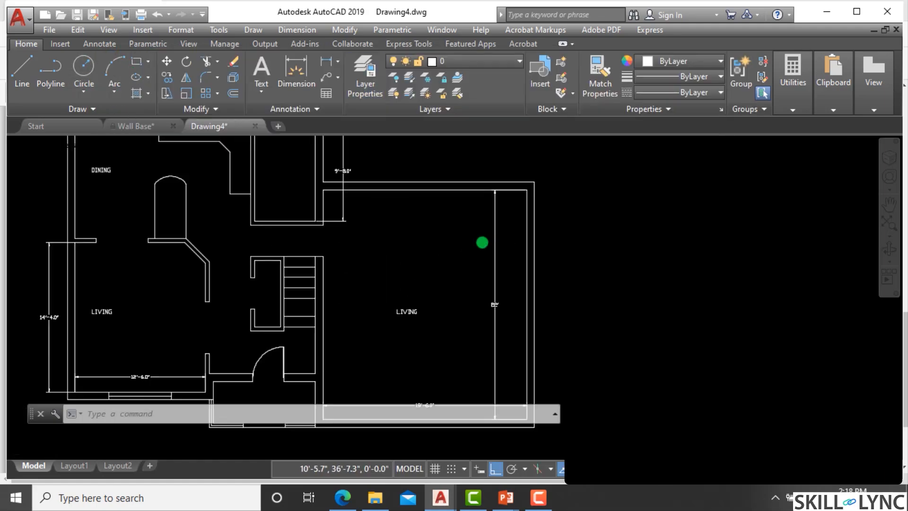
scroll(476, 278, "down", 2)
scroll(501, 275, "up", 2)
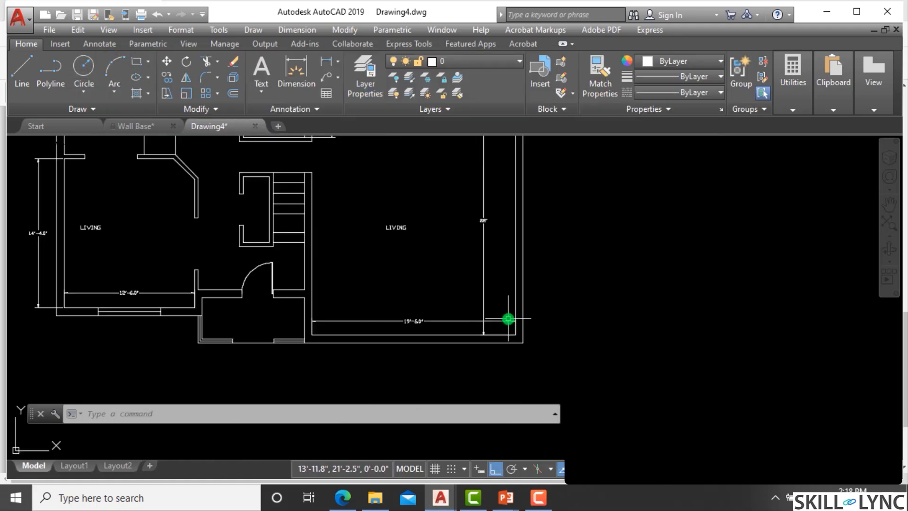
scroll(499, 308, "down", 4)
scroll(308, 126, "up", 4)
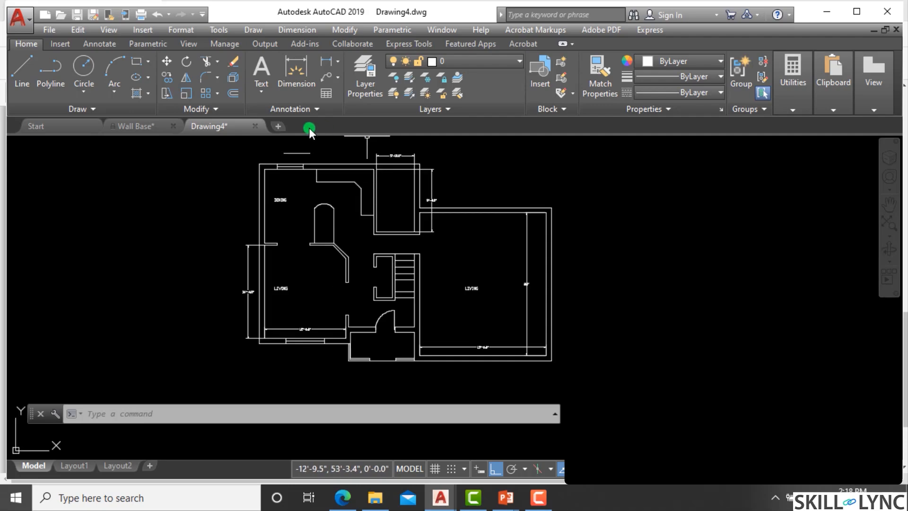
scroll(308, 172, "down", 2)
scroll(312, 164, "up", 2)
scroll(312, 164, "up", 2)
left_click(336, 195)
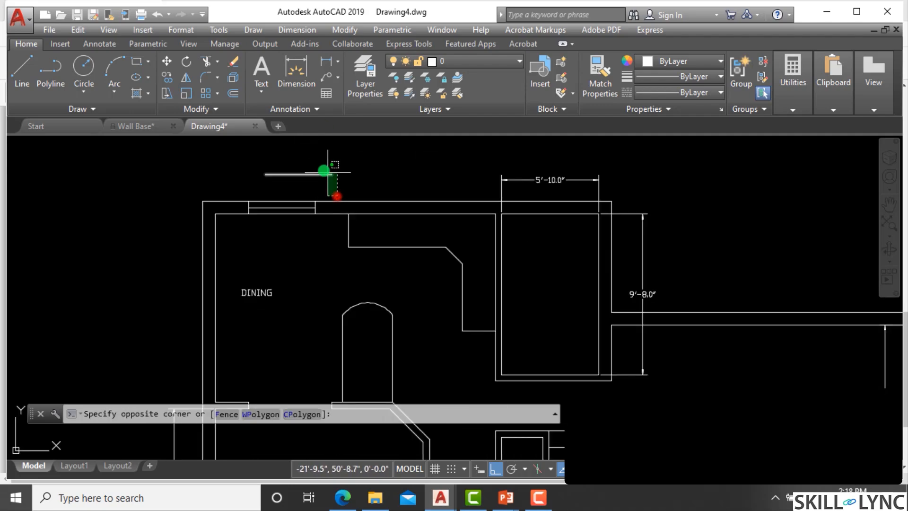
left_click(310, 168)
scroll(302, 177, "down", 4)
scroll(349, 188, "up", 2)
type("e")
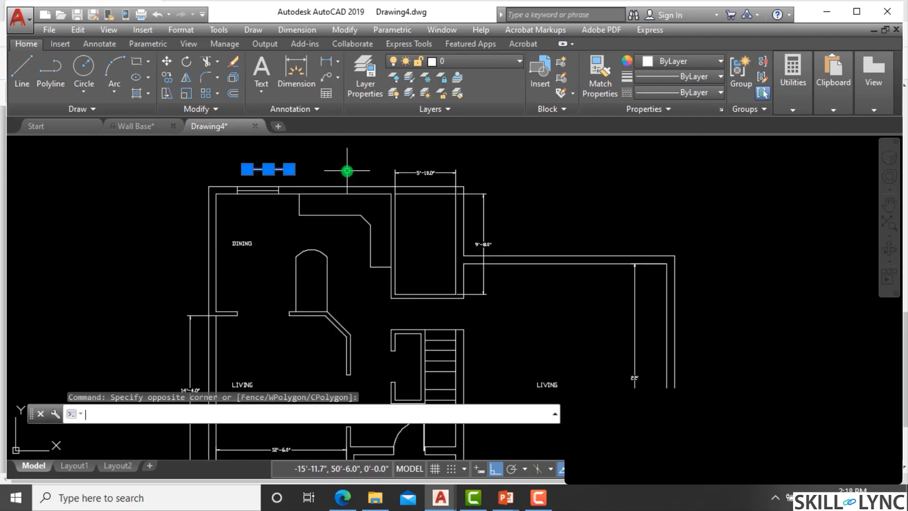
key("Return")
Step: Reopen the Layer Properties Manager and create a new layer named Furniture
type("la")
key("Return")
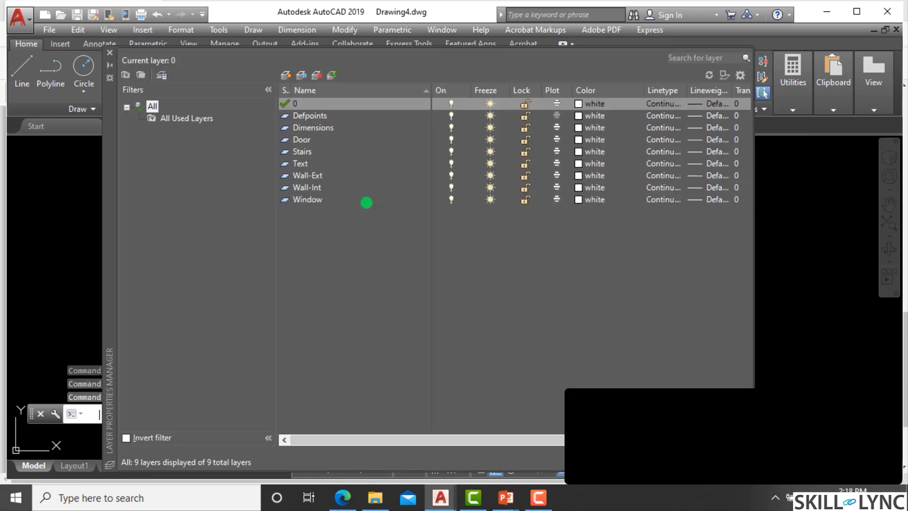
left_click(282, 75)
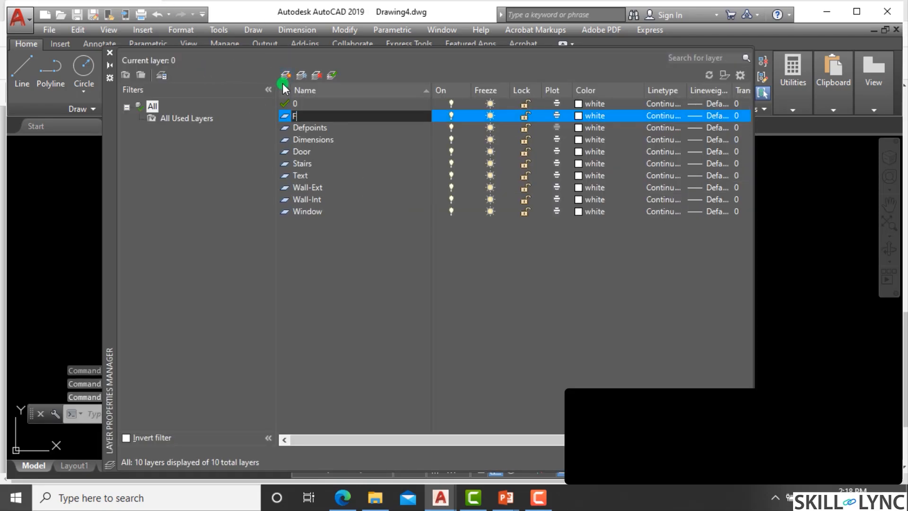
type("Furni")
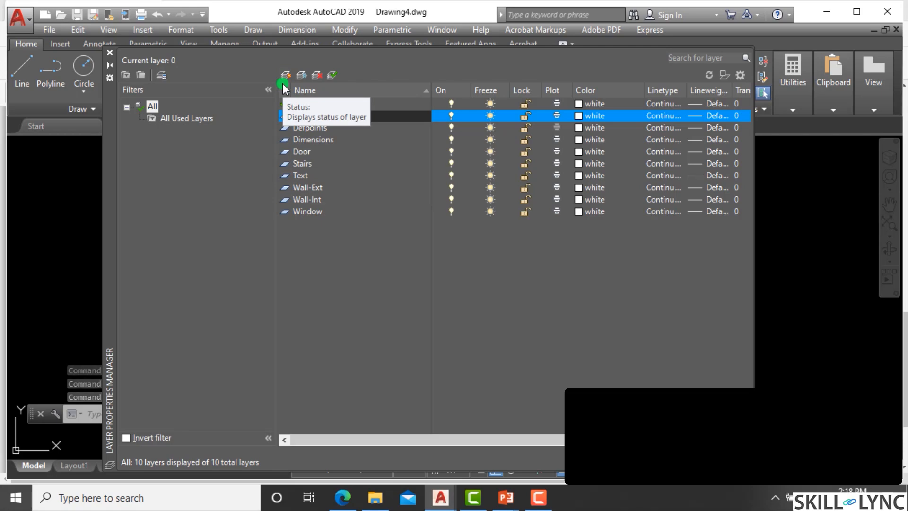
type("ture")
key("Return")
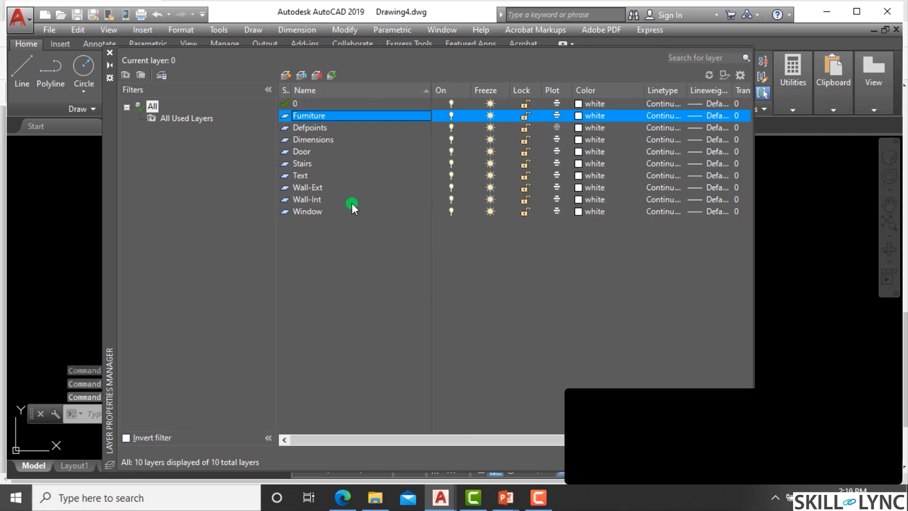
Step: Set the colour of the Wall-Ext layer to red
left_click(306, 185)
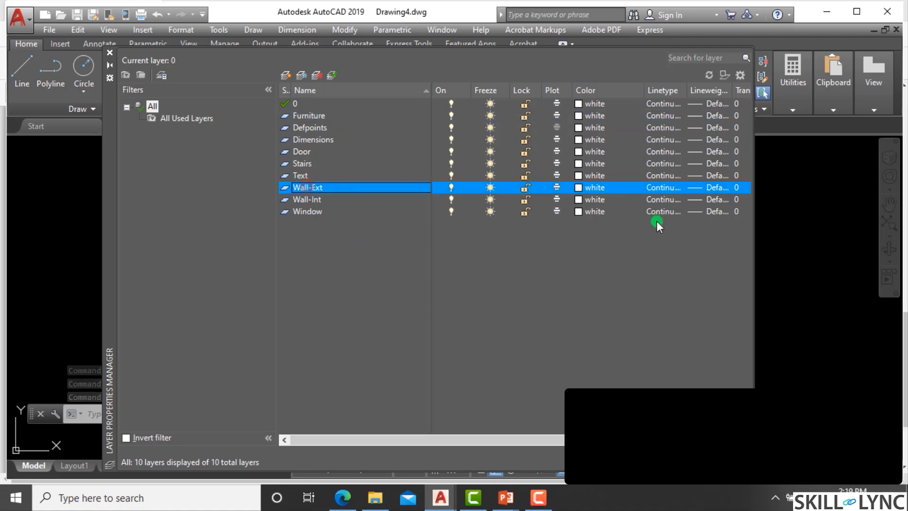
left_click(263, 41)
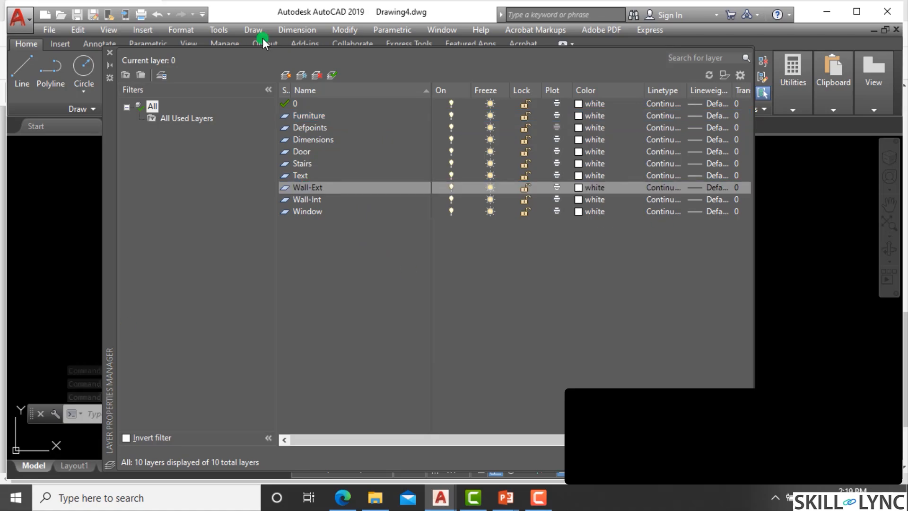
left_click(580, 187)
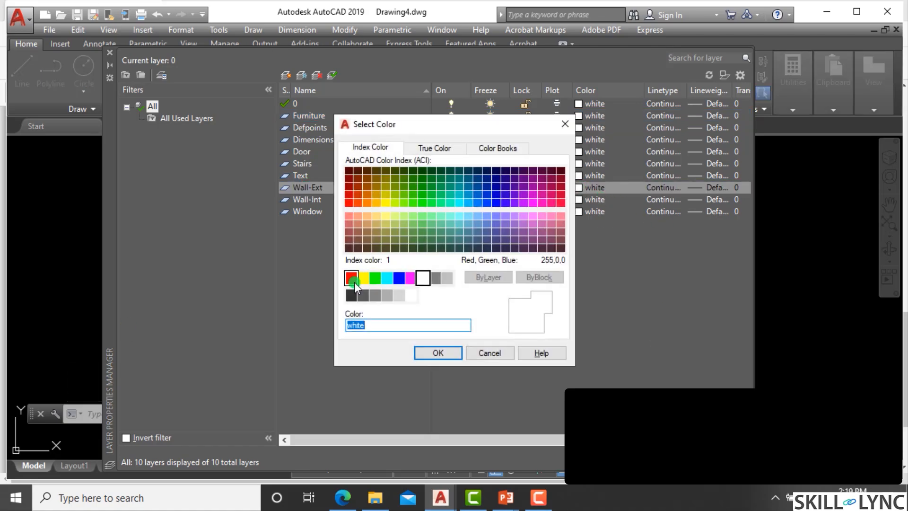
left_click(352, 279)
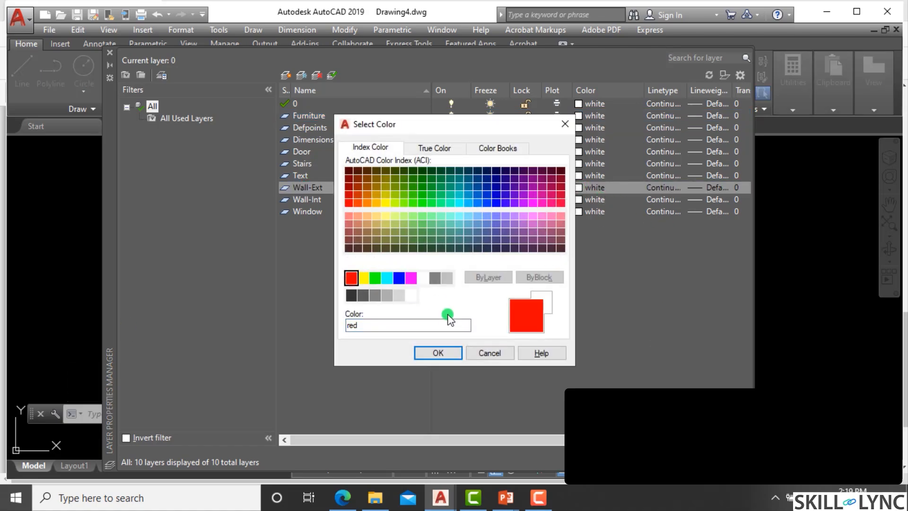
left_click(434, 354)
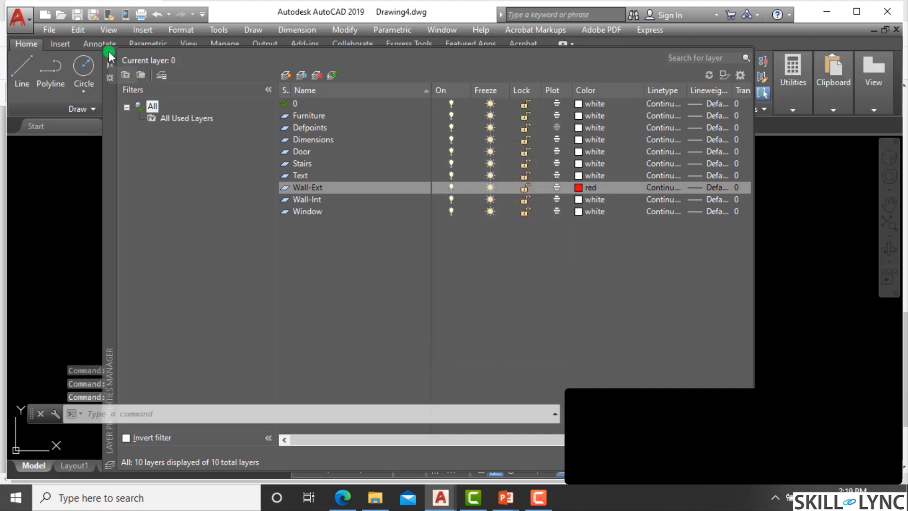
Step: Set the colour of the Wall-Int layer to index colour 40 and close the Layer Properties Manager
left_click(307, 200)
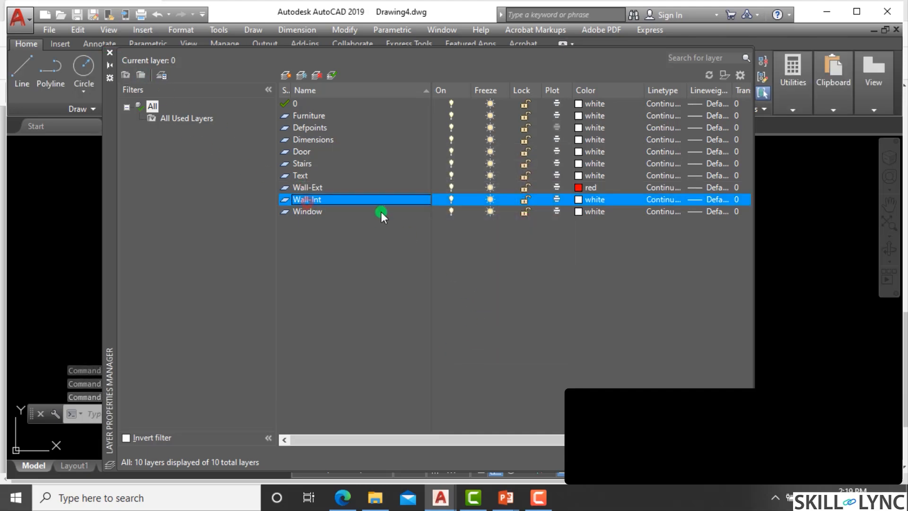
left_click(581, 199)
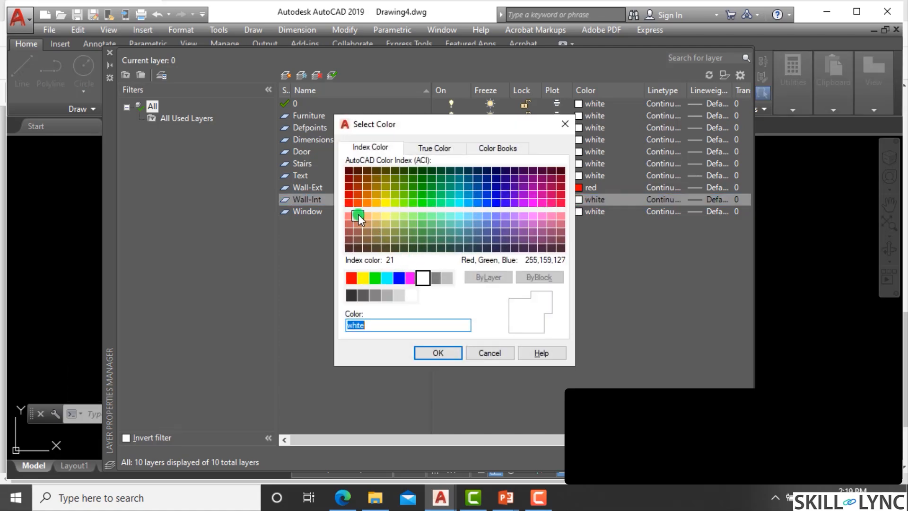
left_click(358, 215)
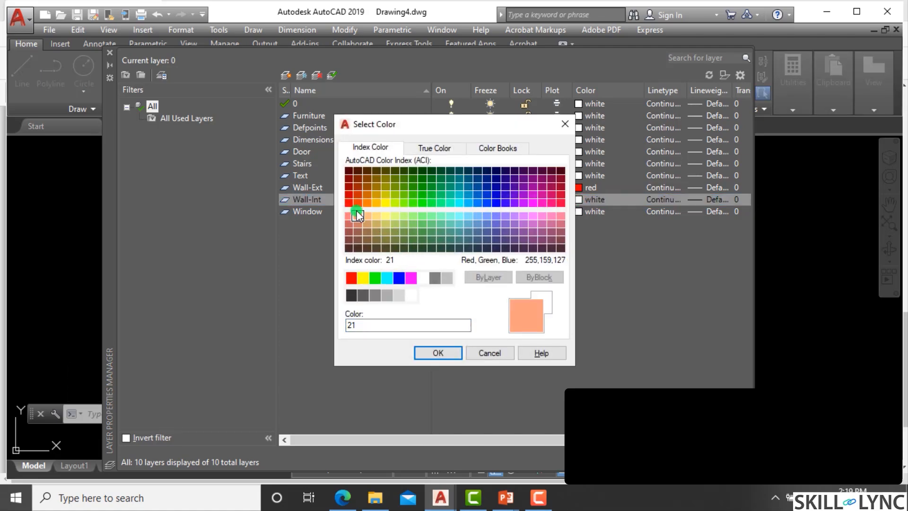
left_click(357, 203)
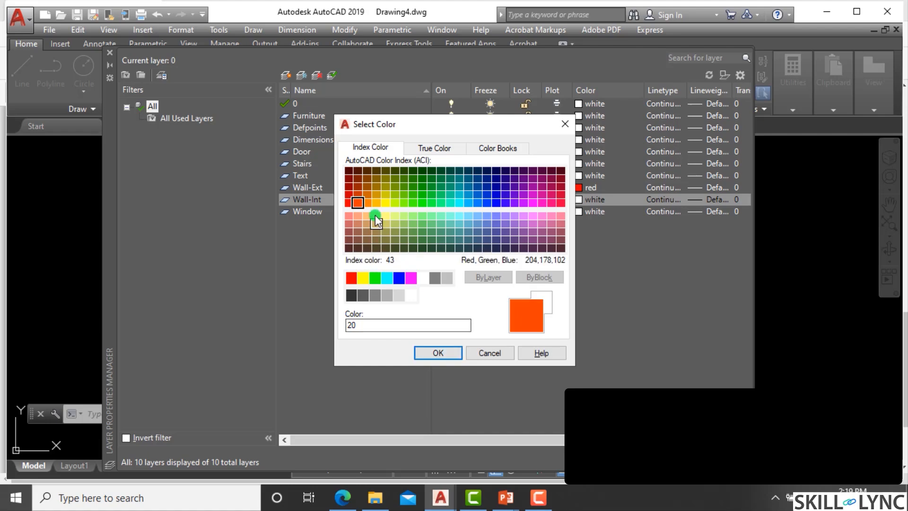
left_click(376, 203)
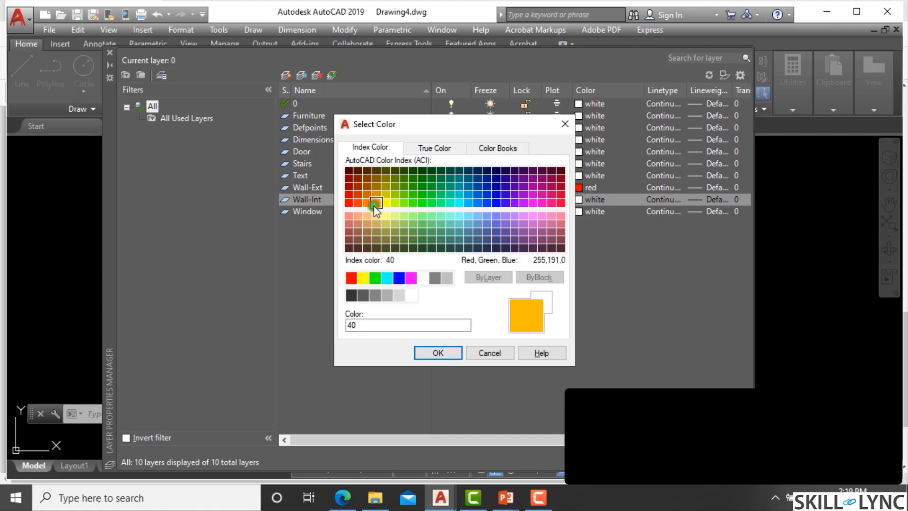
left_click(438, 353)
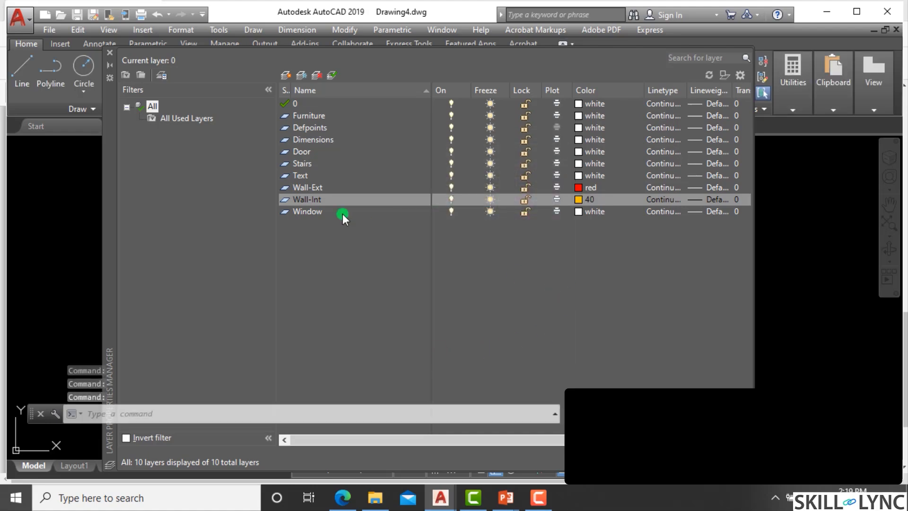
left_click(110, 57)
Step: Assign the outer west wall line and the living room's inner west wall line to the Wall-Ext layer
scroll(244, 202, "down", 3)
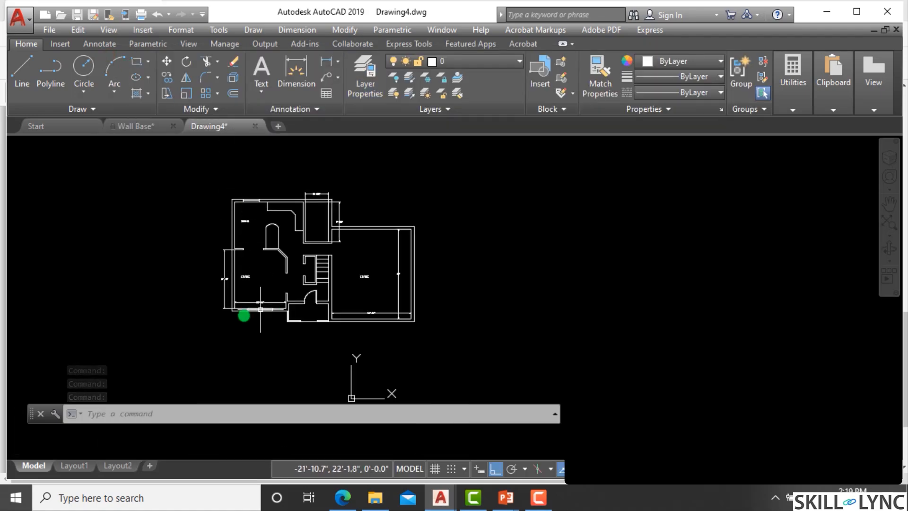
scroll(239, 249, "up", 5)
scroll(238, 251, "up", 2)
scroll(226, 267, "down", 2)
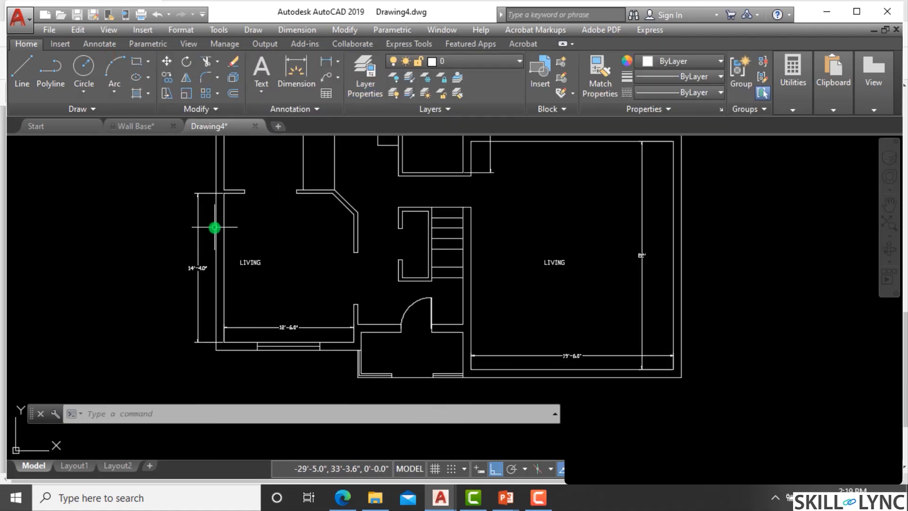
left_click(237, 241)
left_click(204, 241)
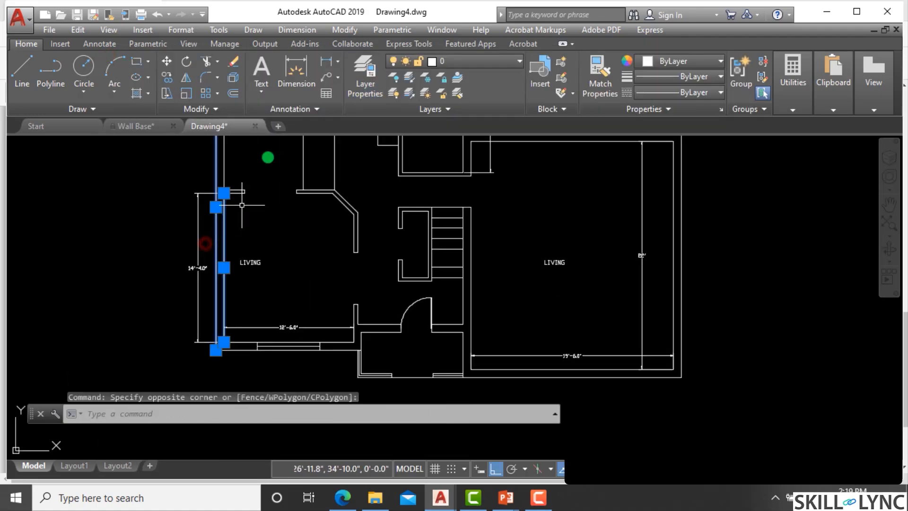
left_click(453, 59)
left_click(474, 195)
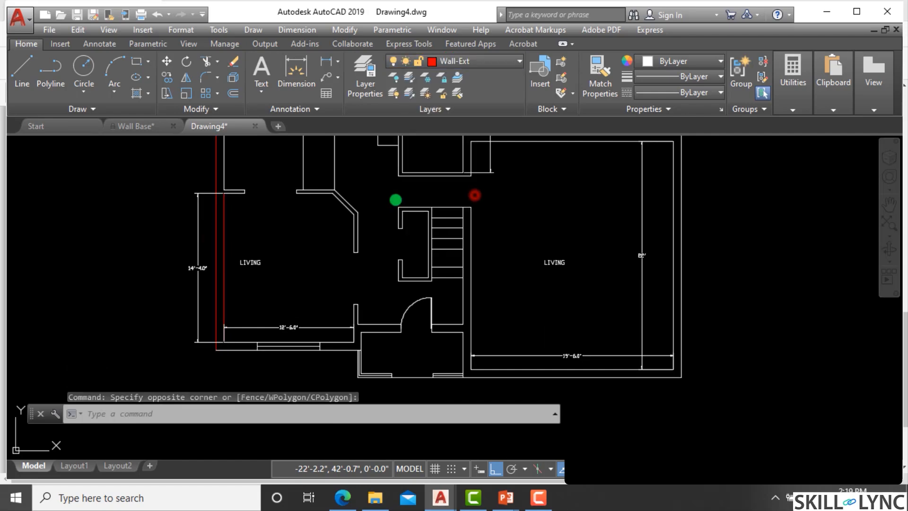
key("Escape")
key("Escape")
scroll(241, 181, "up", 3)
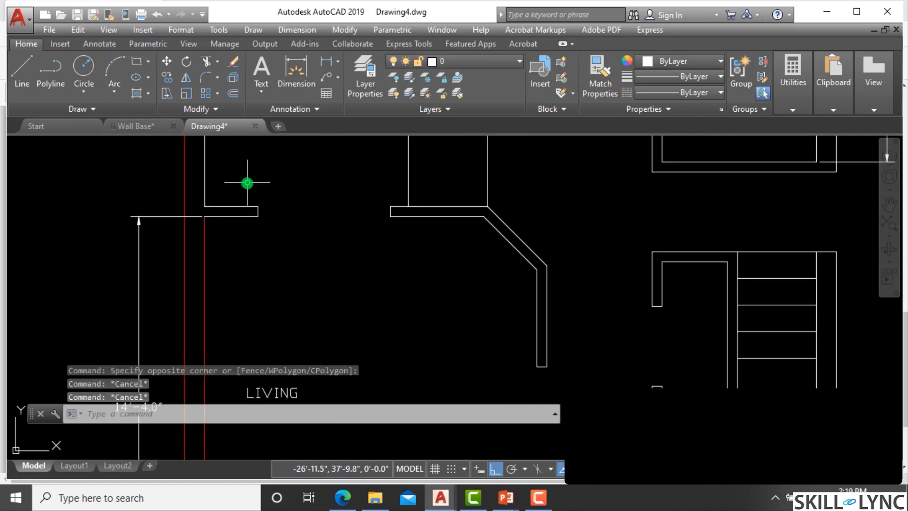
left_click(248, 183)
type("wa")
key("Return")
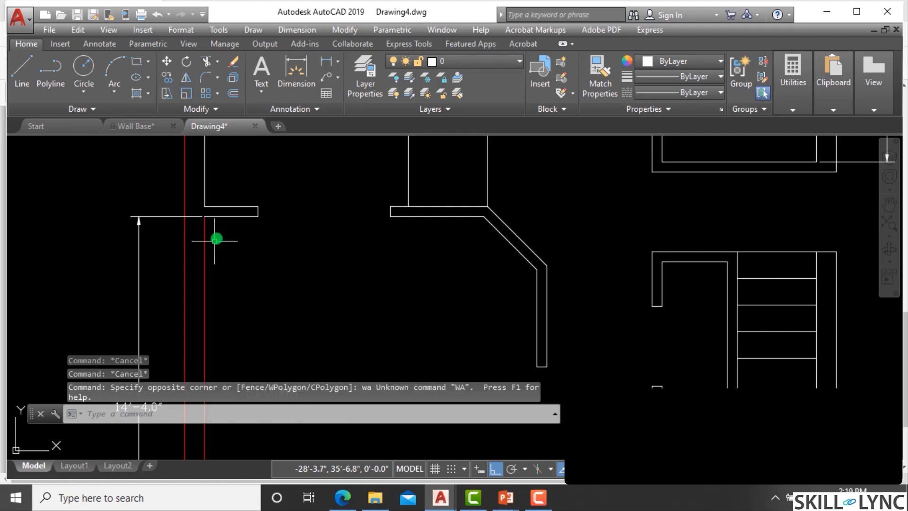
Step: Assign the dining room's inner west wall line to the Wall-Ext layer
left_click(191, 177)
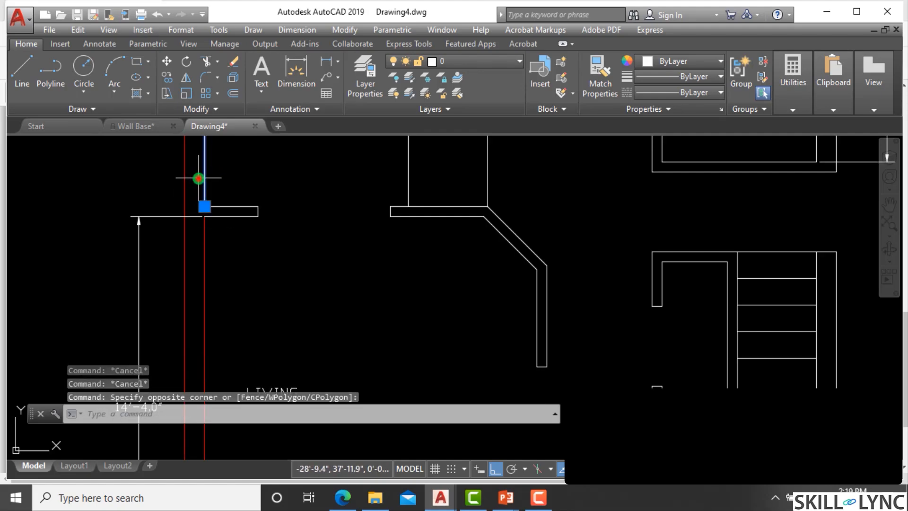
left_click(448, 63)
left_click(459, 192)
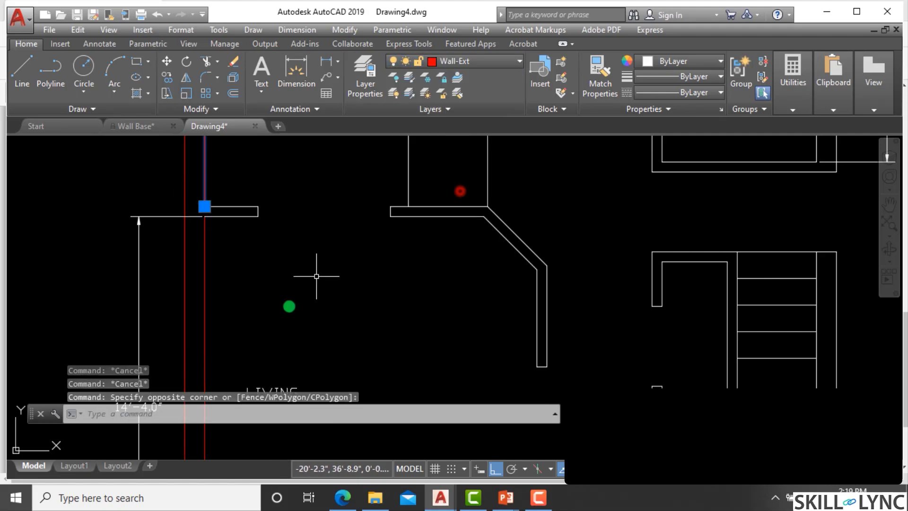
scroll(303, 288, "down", 4)
key("Escape")
key("Escape")
Step: Assign the outer and inner wall lines along the dining room's window side to the Wall-Ext layer
scroll(268, 208, "up", 4)
left_click(276, 255)
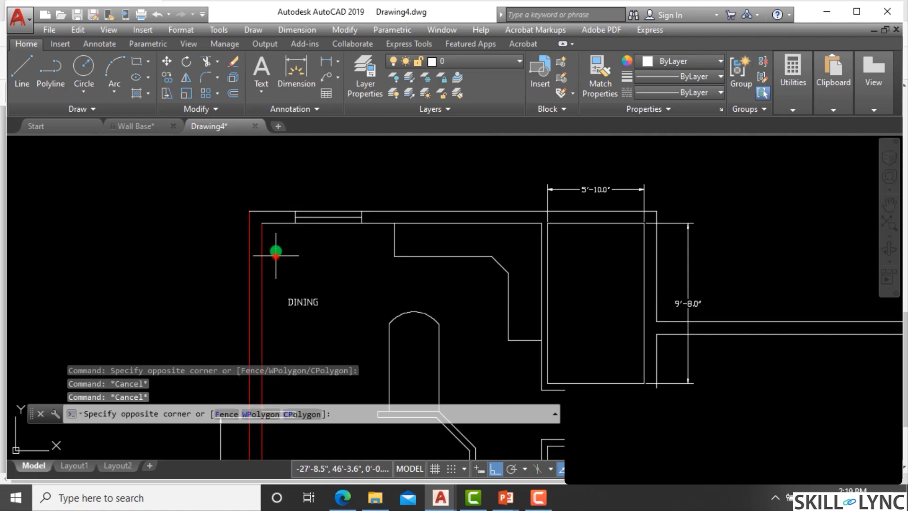
left_click(243, 198)
left_click(441, 66)
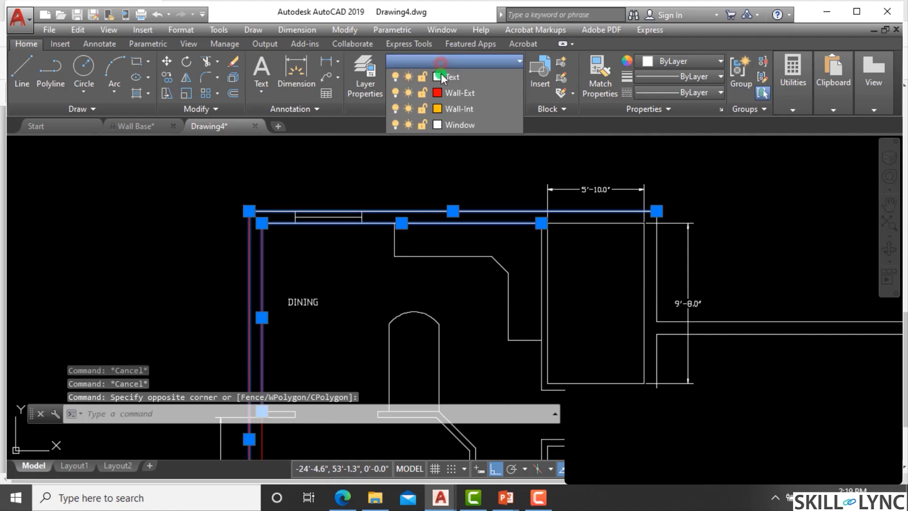
left_click(459, 189)
scroll(458, 189, "down", 3)
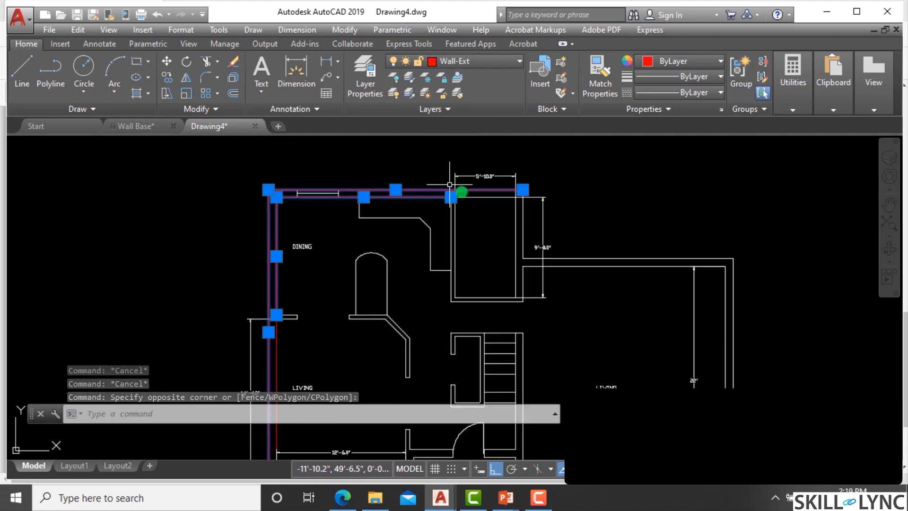
key("Escape")
key("Escape")
Step: Assign the inner upper wall line of the small 5'-10" wide room to the Wall-Ext layer
scroll(542, 197, "up", 5)
left_click(521, 208)
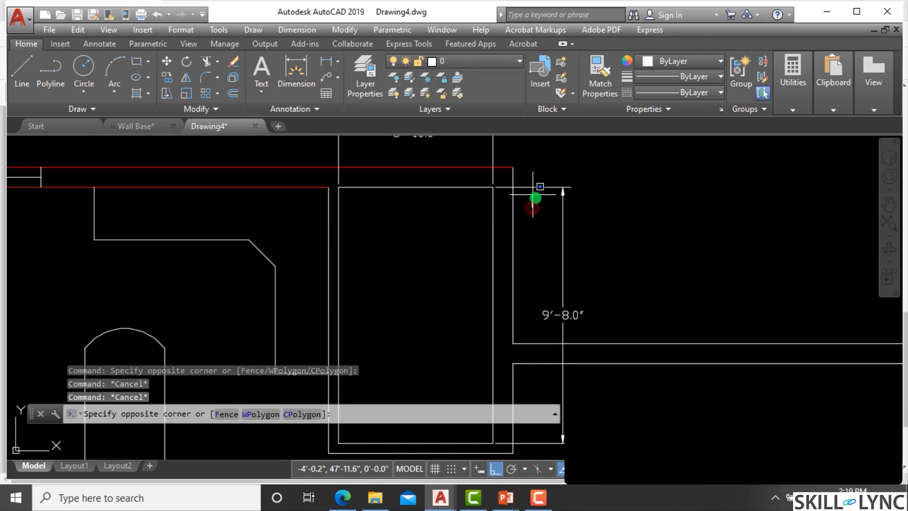
key("Escape")
key("Escape")
left_click(388, 206)
left_click(385, 184)
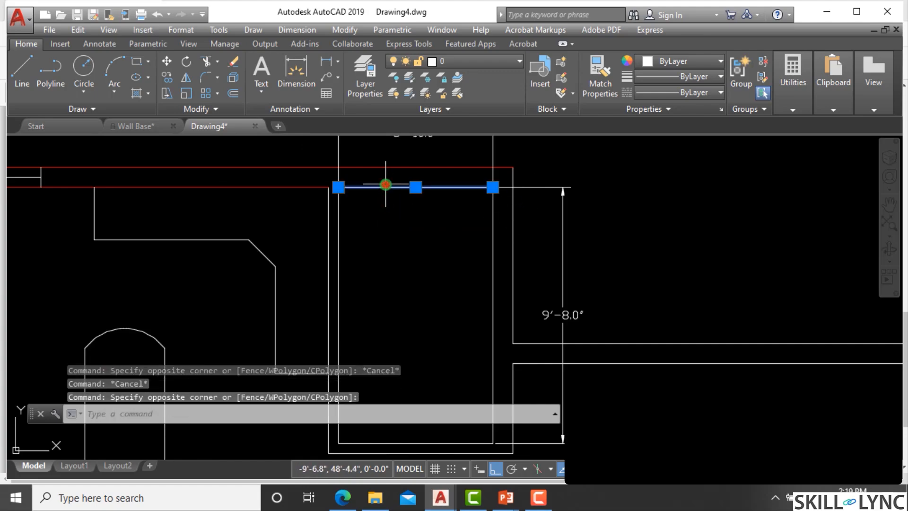
left_click(437, 60)
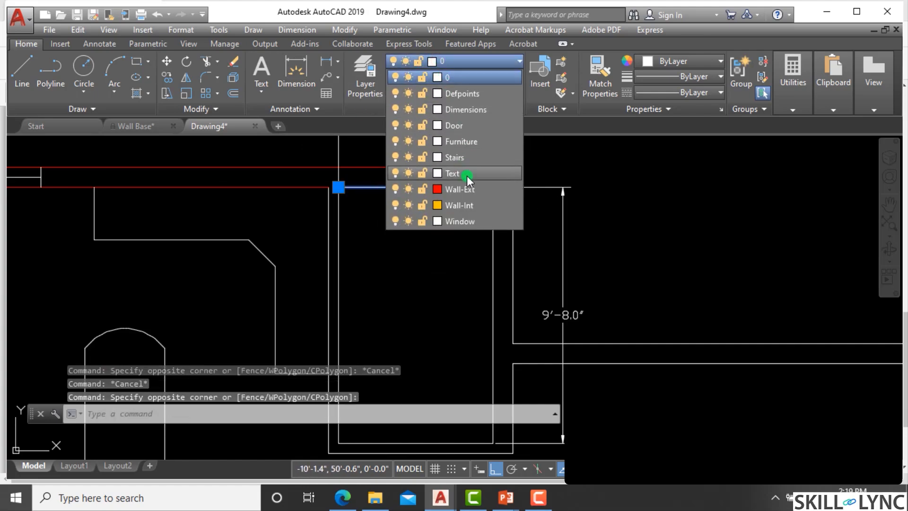
left_click(517, 189)
key("Escape")
Step: Assign the small room's inner east wall line and the outer wall line above the garage to the Wall-Ext layer
left_click(493, 214)
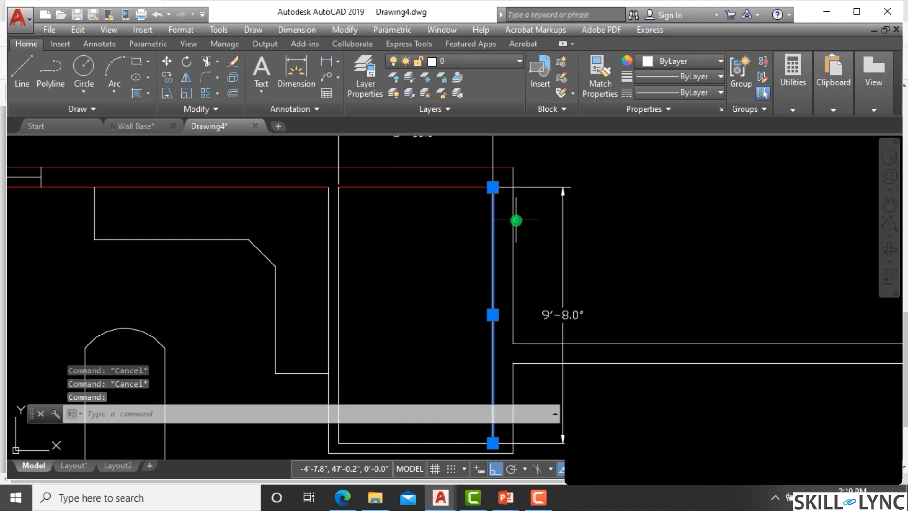
left_click(516, 219)
left_click(466, 61)
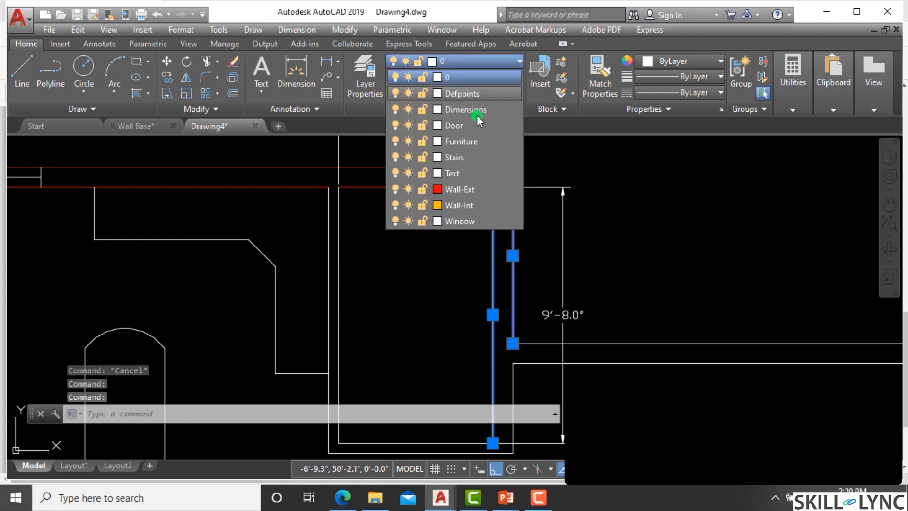
left_click(469, 186)
key("Escape")
key("Escape")
Step: Assign the short vertical wall line between the garage's upper wall and the small room's lower corner to the Wall-Ext layer
scroll(475, 161, "down", 5)
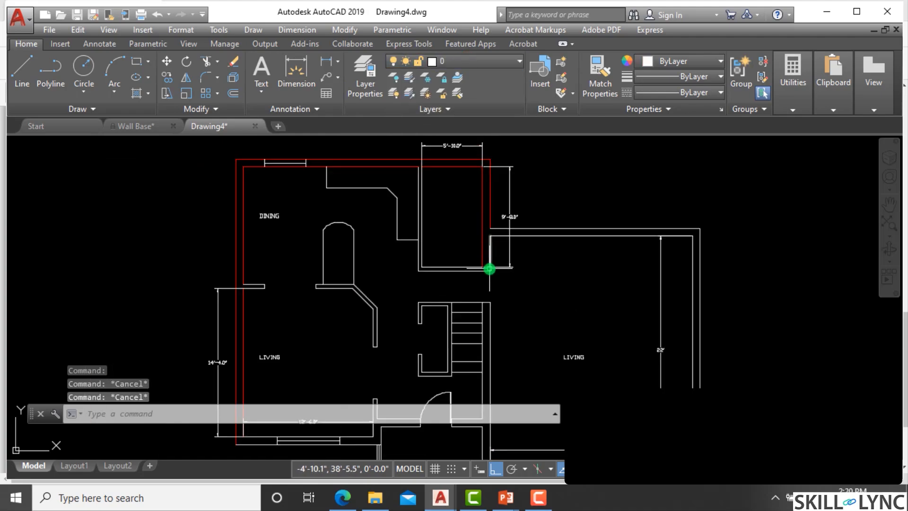
scroll(489, 269, "up", 6)
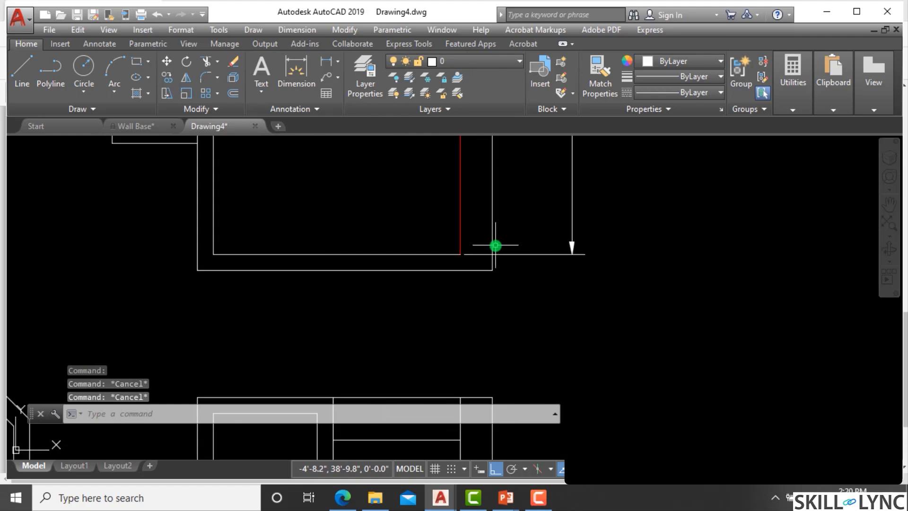
scroll(499, 239, "down", 3)
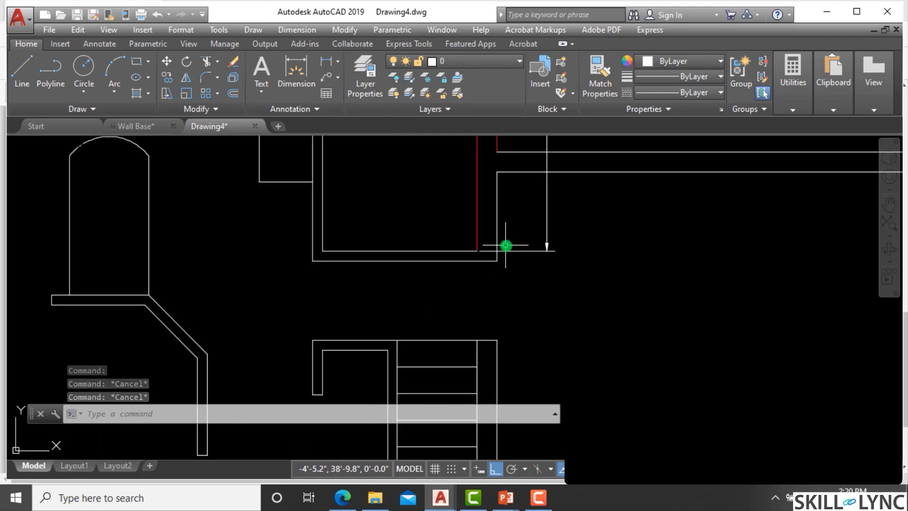
left_click(466, 61)
left_click(466, 61)
left_click(496, 201)
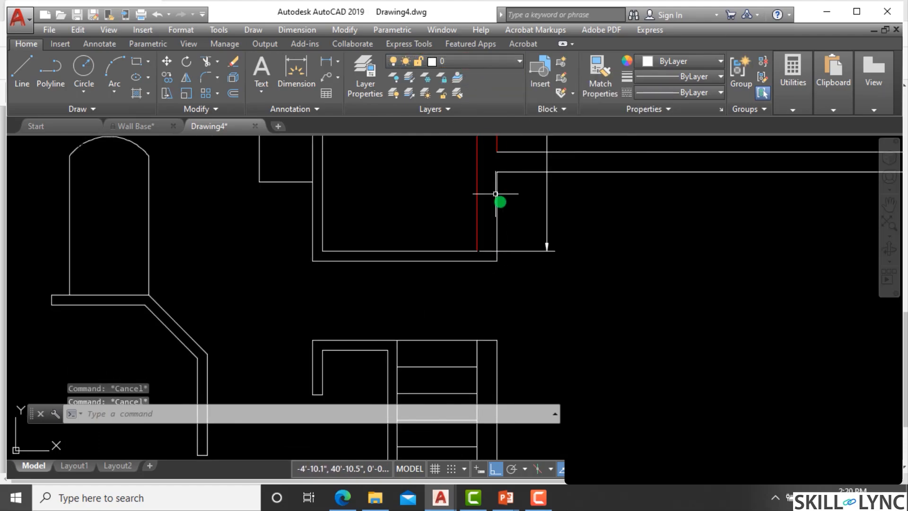
left_click(493, 206)
left_click(463, 61)
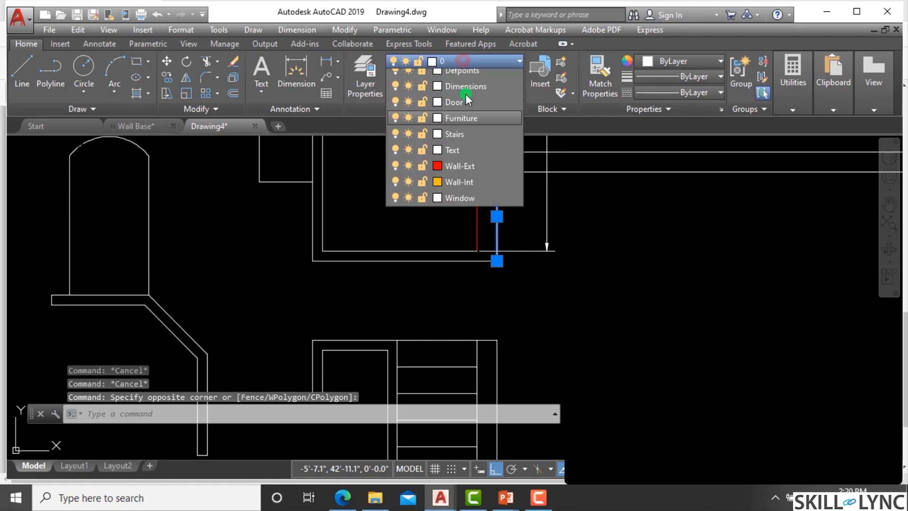
left_click(470, 190)
key("Escape")
key("Escape")
Step: Assign both upper wall lines of the garage to the Wall-Ext layer
scroll(480, 258, "down", 4)
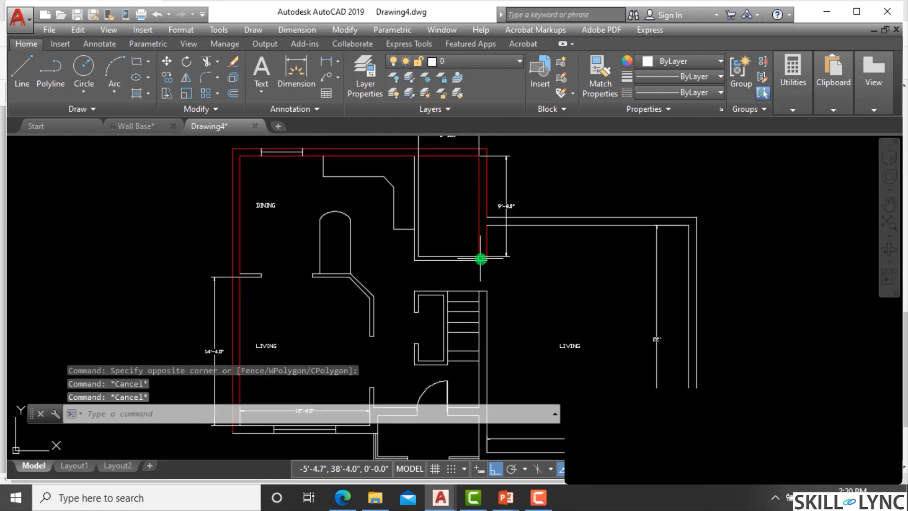
scroll(551, 212, "up", 2)
left_click(544, 248)
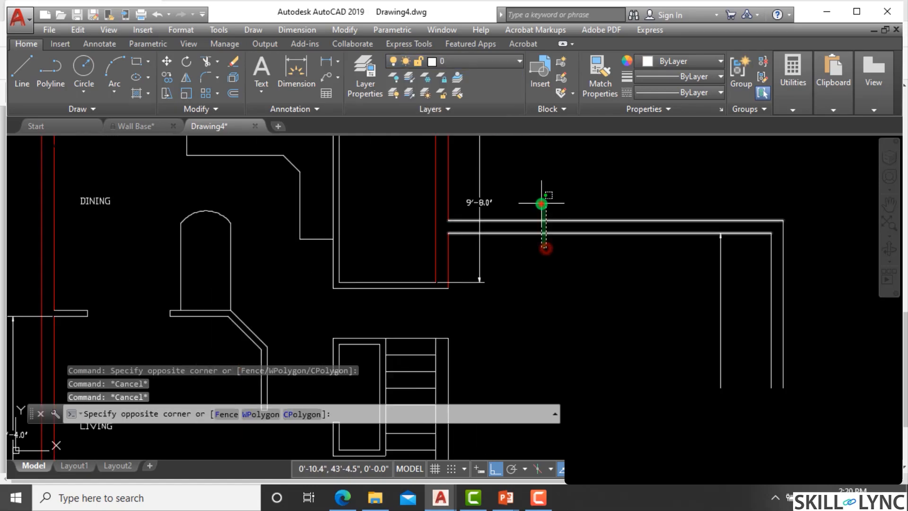
left_click(543, 203)
left_click(436, 66)
left_click(466, 186)
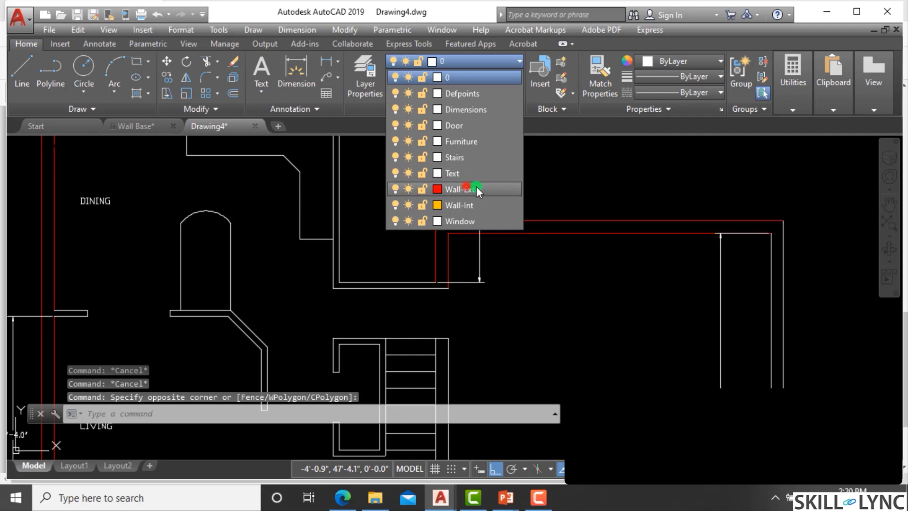
key("Escape")
key("Escape")
Step: Assign the inner and outer east wall lines of the garage to the Wall-Ext layer
scroll(468, 246, "down", 5)
scroll(616, 318, "up", 3)
left_click(670, 278)
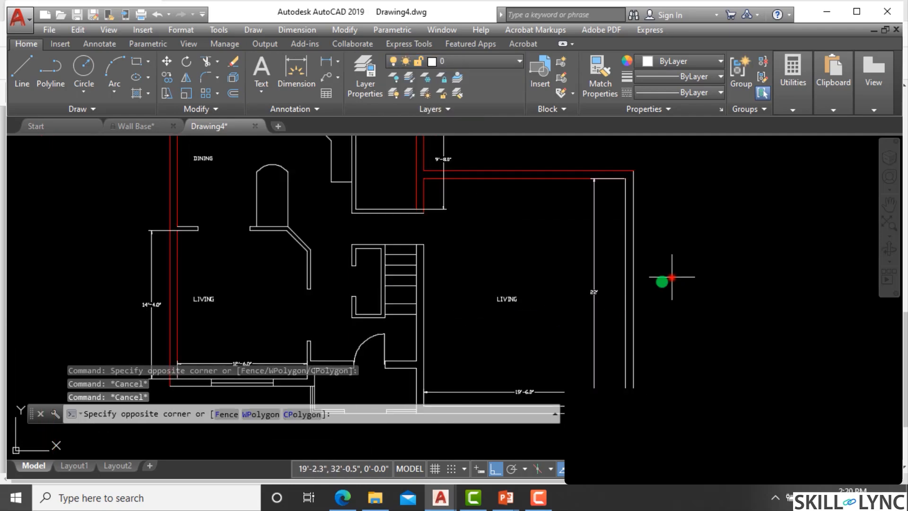
left_click(624, 281)
left_click(461, 61)
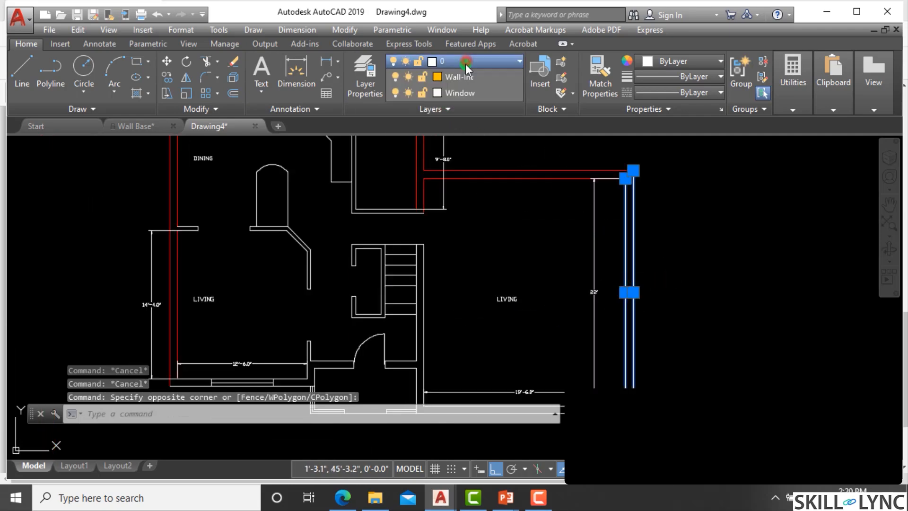
left_click(469, 189)
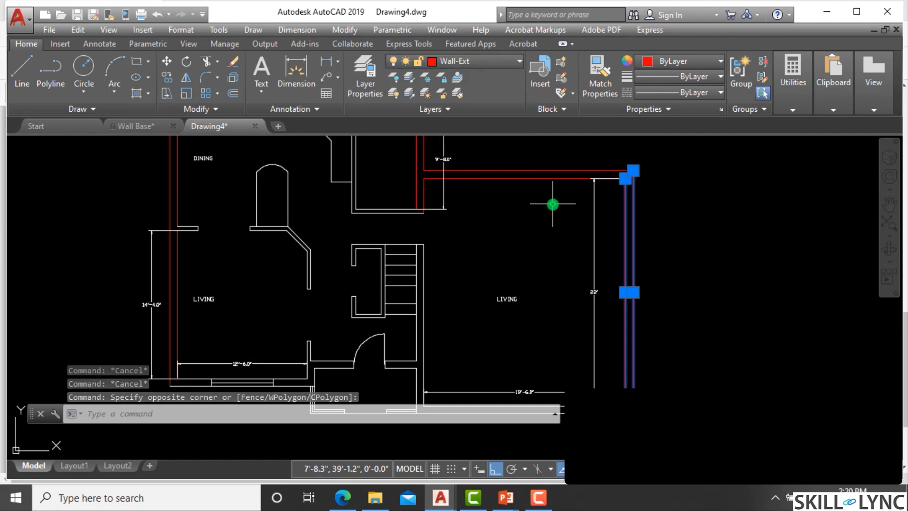
scroll(568, 284, "down", 4)
scroll(570, 293, "up", 2)
key("Escape")
key("Escape")
left_click(543, 296)
left_click(527, 274)
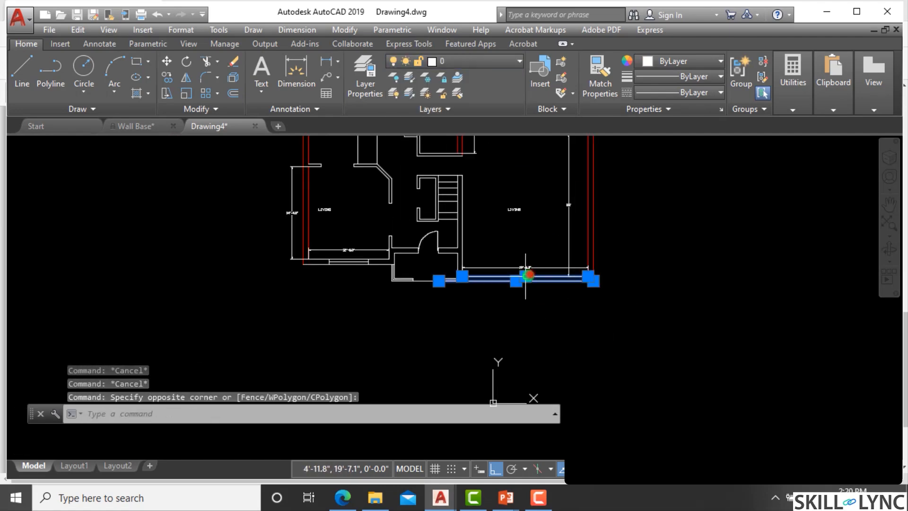
scroll(459, 254, "up", 2)
left_click(496, 247)
left_click(457, 220)
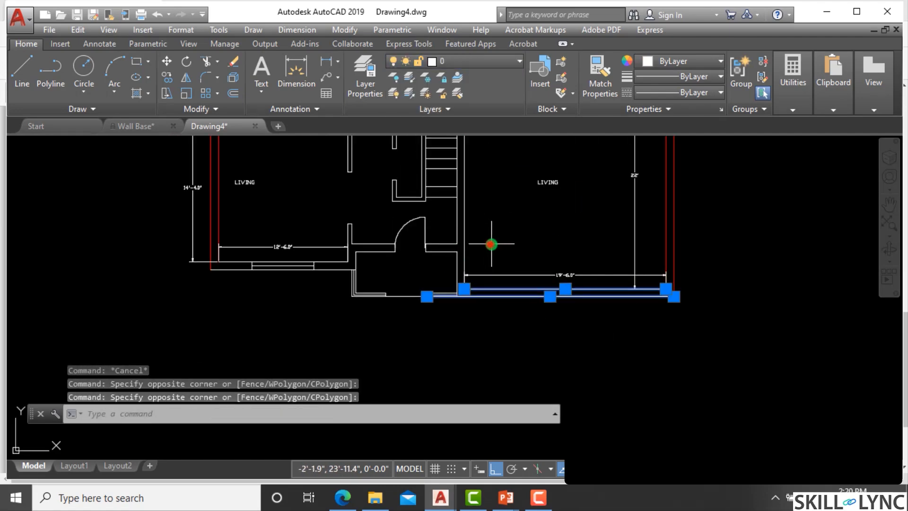
scroll(460, 293, "up", 2)
left_click(482, 248)
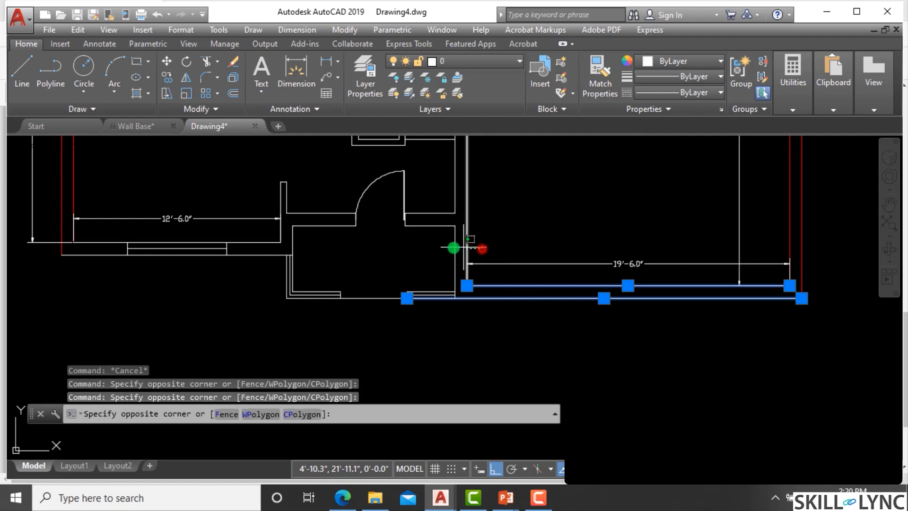
key("Escape")
key("Escape")
Step: Assign the garage's inner and outer west wall lines, including the segment along the entry porch, to the Wall-Ext layer
scroll(469, 236, "up", 2)
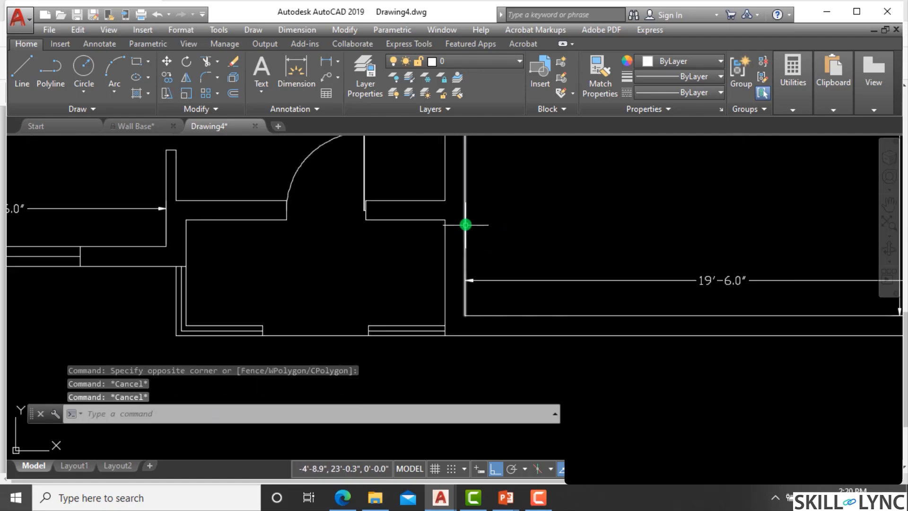
scroll(473, 255, "down", 4)
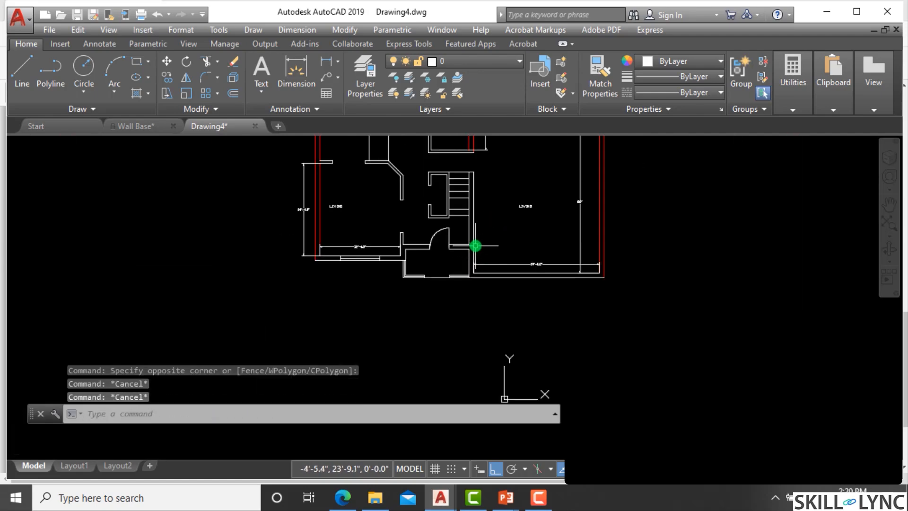
left_click(487, 234)
left_click(460, 219)
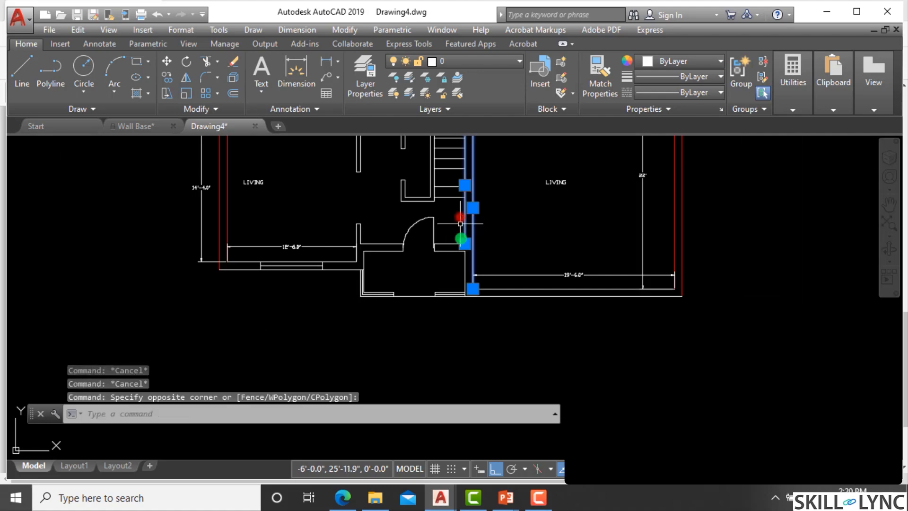
left_click(466, 274)
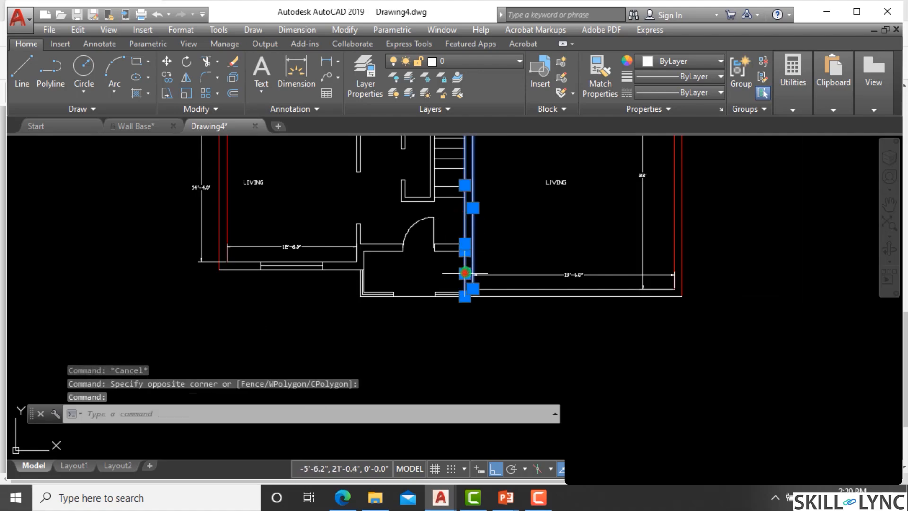
left_click(484, 62)
left_click(478, 192)
key("Escape")
key("Escape")
left_click(503, 310)
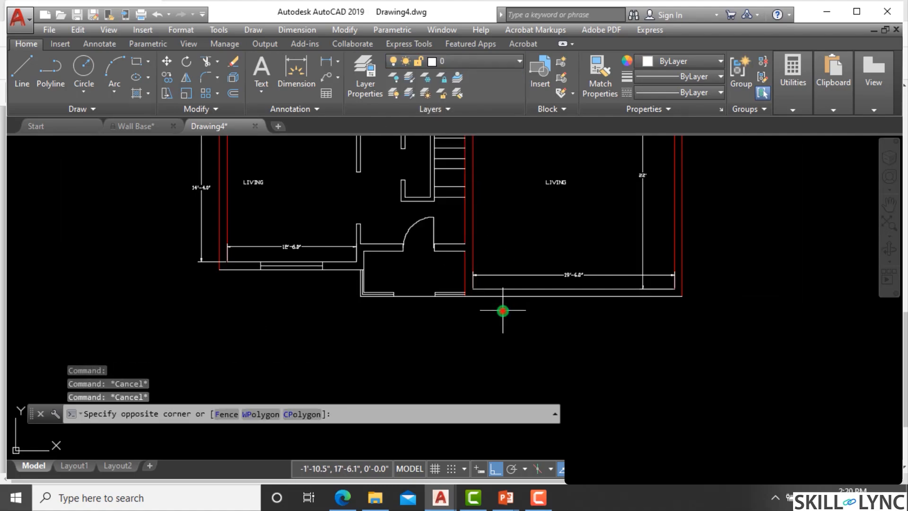
left_click(503, 279)
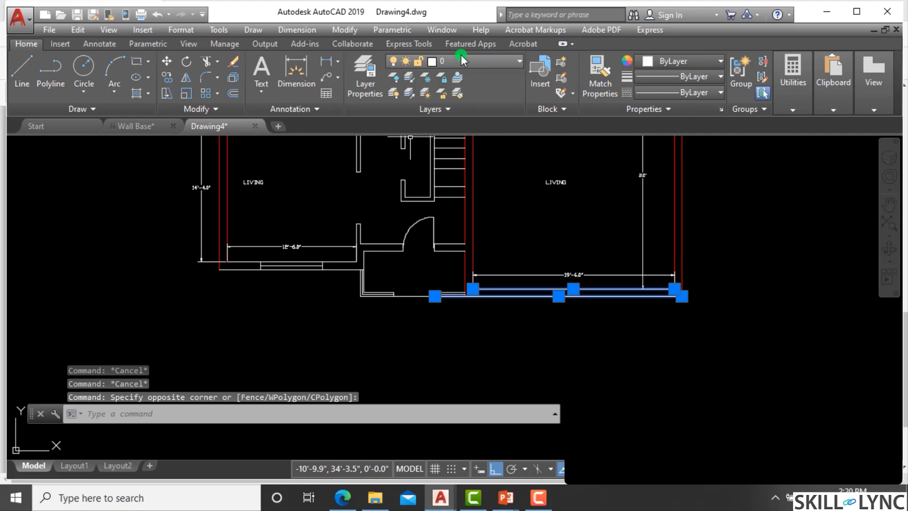
key("Escape")
key("Escape")
scroll(470, 328, "up", 4)
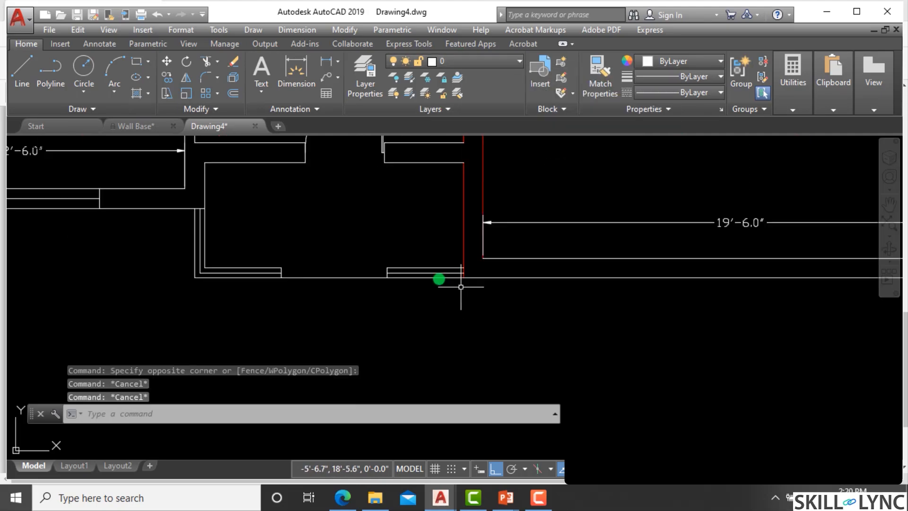
left_click(435, 280)
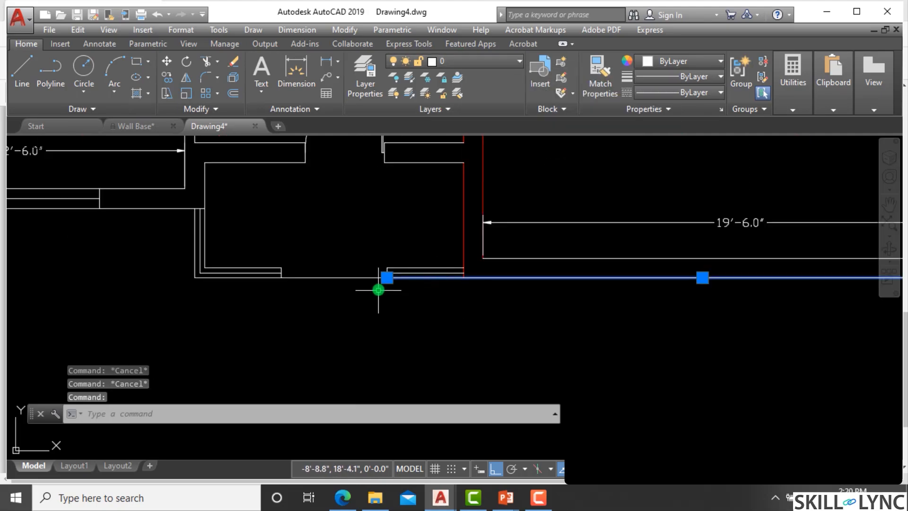
left_click(386, 278)
key("Escape")
key("Escape")
Step: Shorten the garage's outer lower wall line so its west end meets the porch's east wall line
scroll(438, 288, "up", 3)
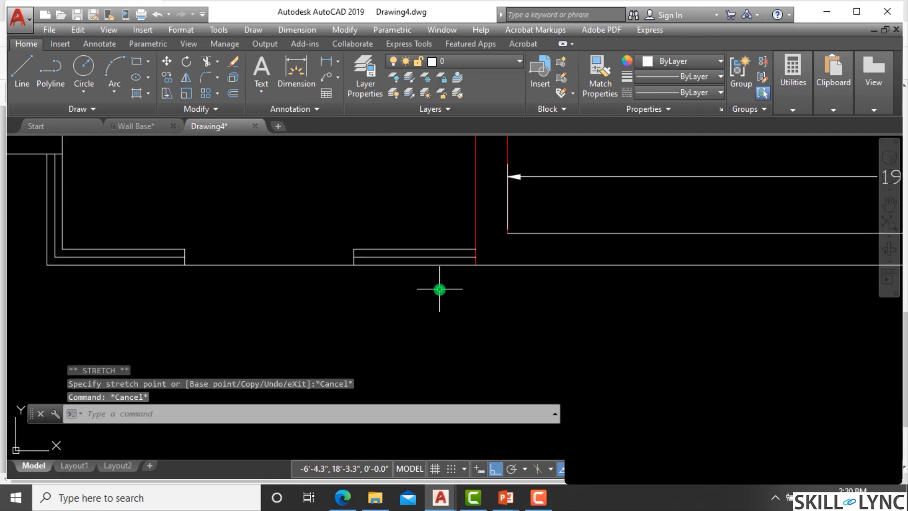
left_click(554, 256)
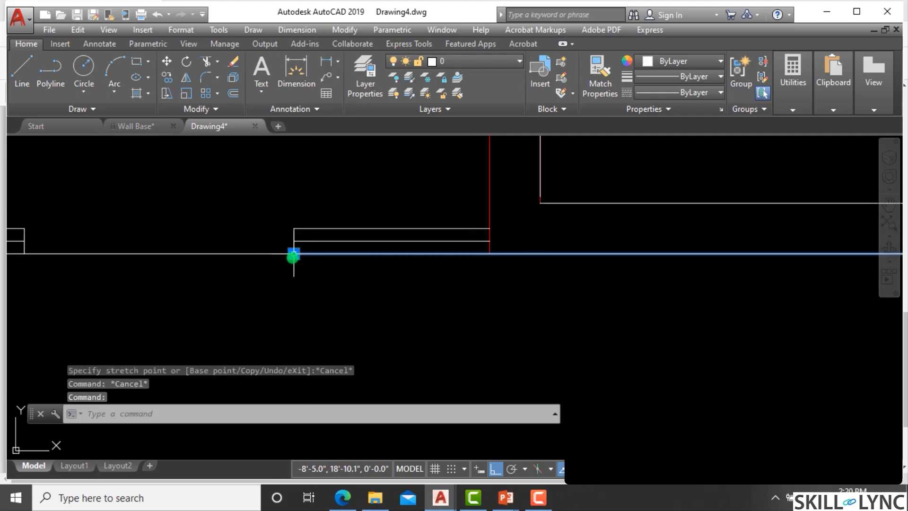
left_click(294, 254)
left_click(489, 250)
key("Escape")
key("Escape")
key("Escape")
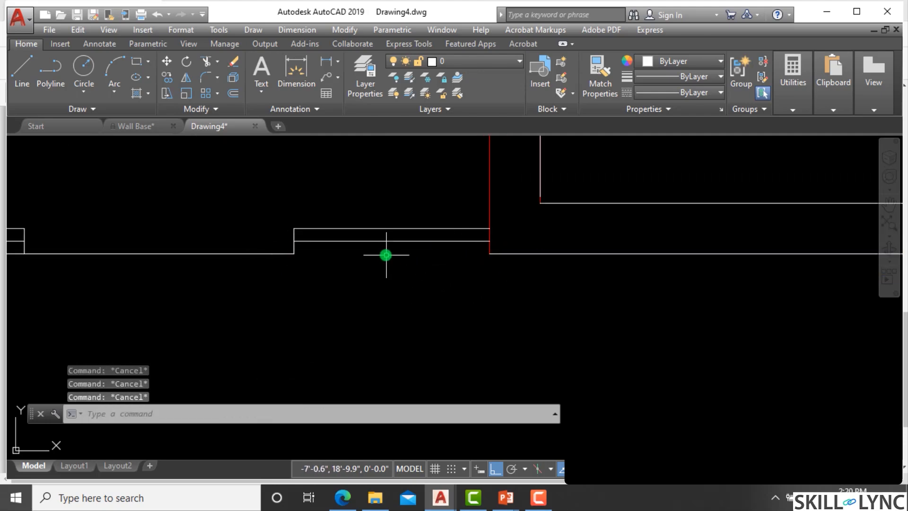
Step: Draw a separate line along the lower edge of the porch's east window, up to the garage wall corner
key("Return")
left_click(294, 254)
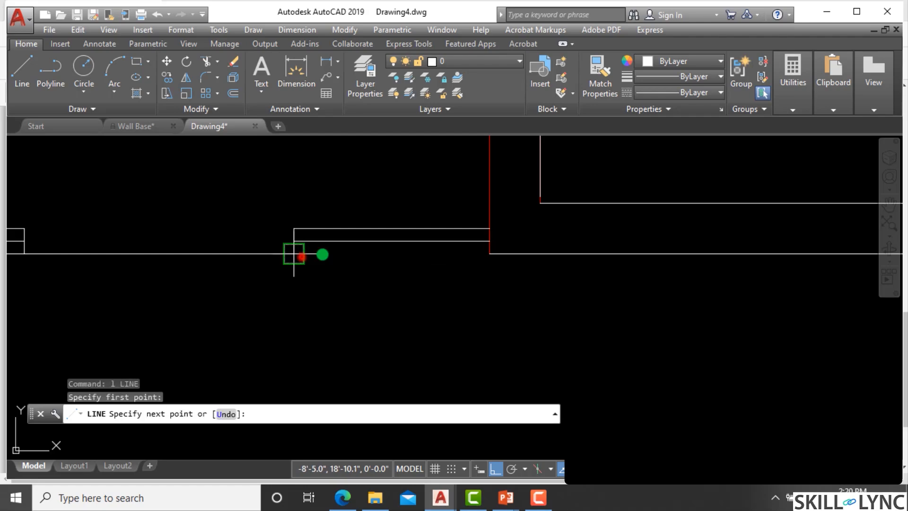
key("Escape")
key("Escape")
scroll(553, 292, "down", 2)
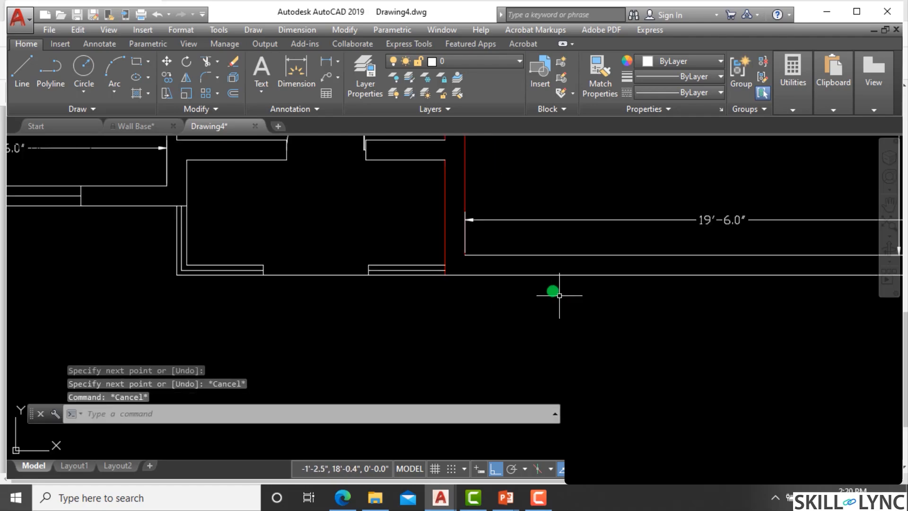
Step: Assign the garage's inner and outer lower wall lines to the Wall-Ext layer
left_click(540, 284)
left_click(527, 238)
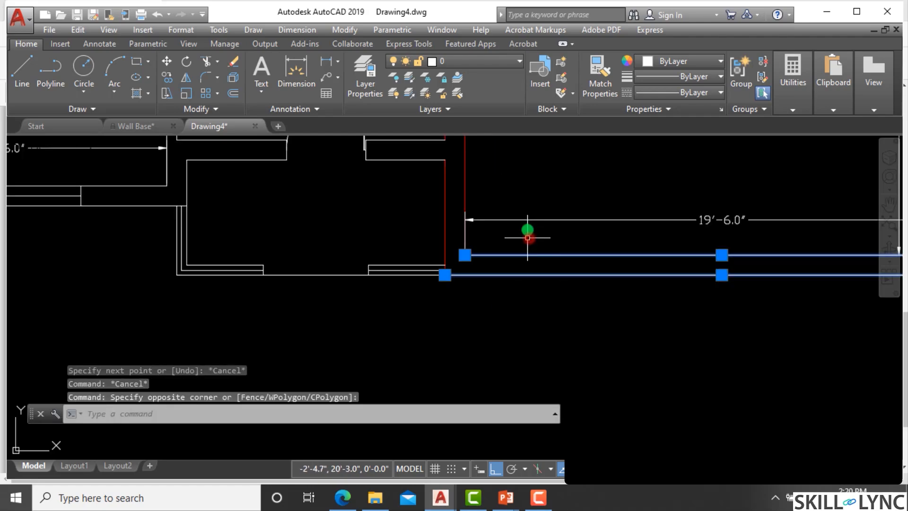
left_click(519, 65)
left_click(493, 179)
key("Escape")
key("Escape")
Step: Assign both lower wall lines of the west living room, at the window, to the Wall-Ext layer
scroll(431, 285, "down", 6)
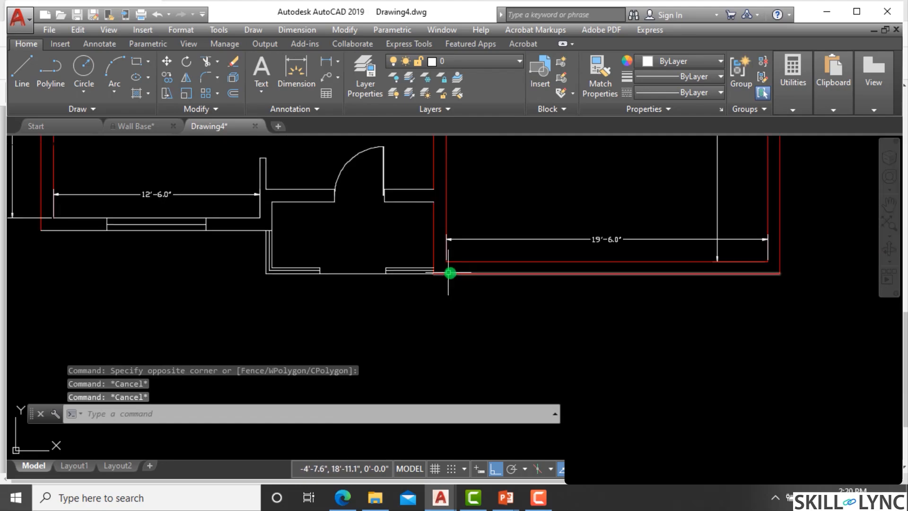
scroll(472, 182, "up", 2)
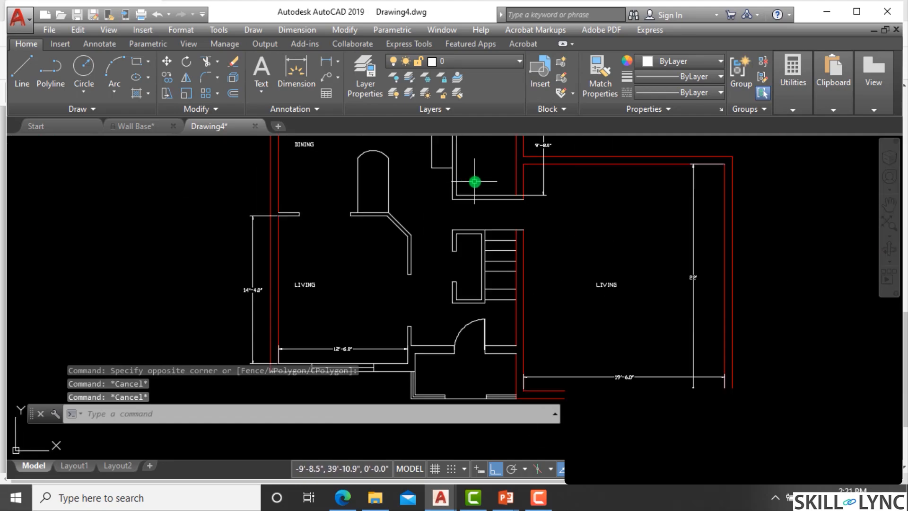
scroll(498, 193, "down", 2)
scroll(443, 205, "up", 2)
scroll(432, 181, "down", 2)
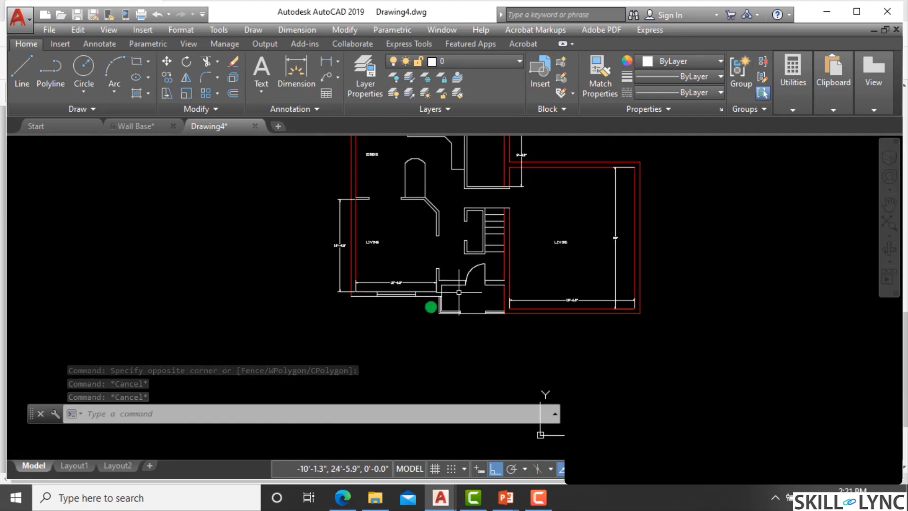
scroll(426, 298, "up", 4)
left_click(433, 299)
left_click(431, 258)
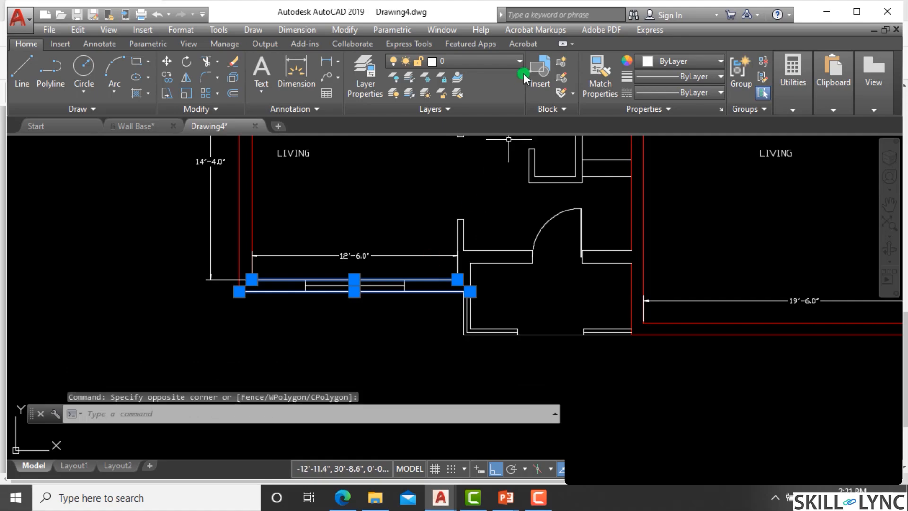
left_click(496, 60)
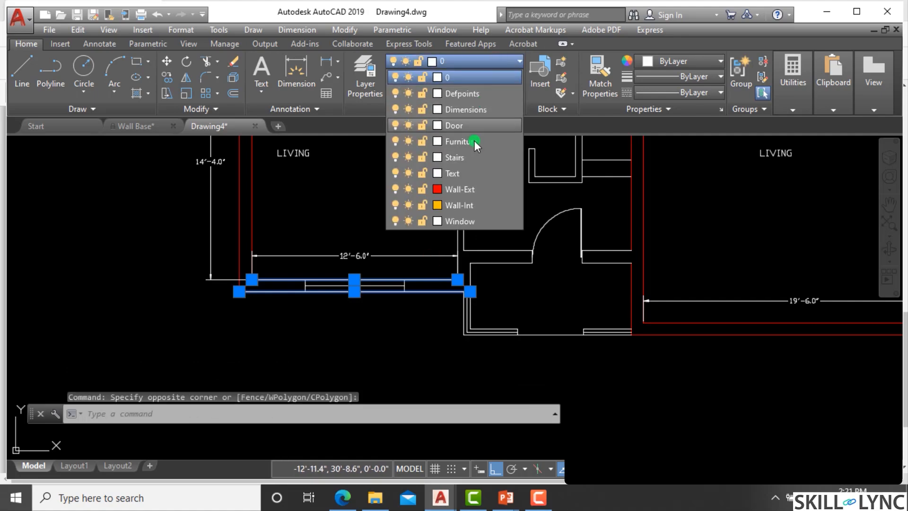
left_click(465, 189)
key("Escape")
key("Escape")
left_click(502, 269)
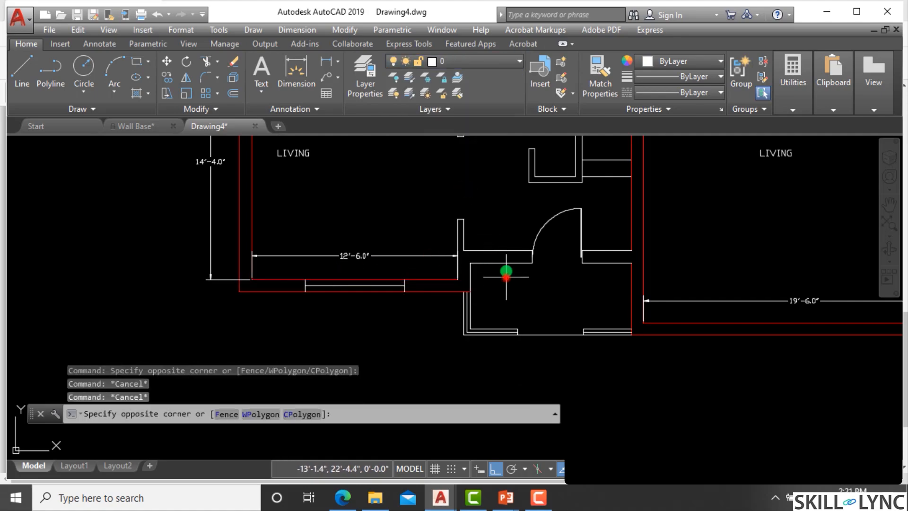
left_click(492, 211)
scroll(463, 279, "up", 4)
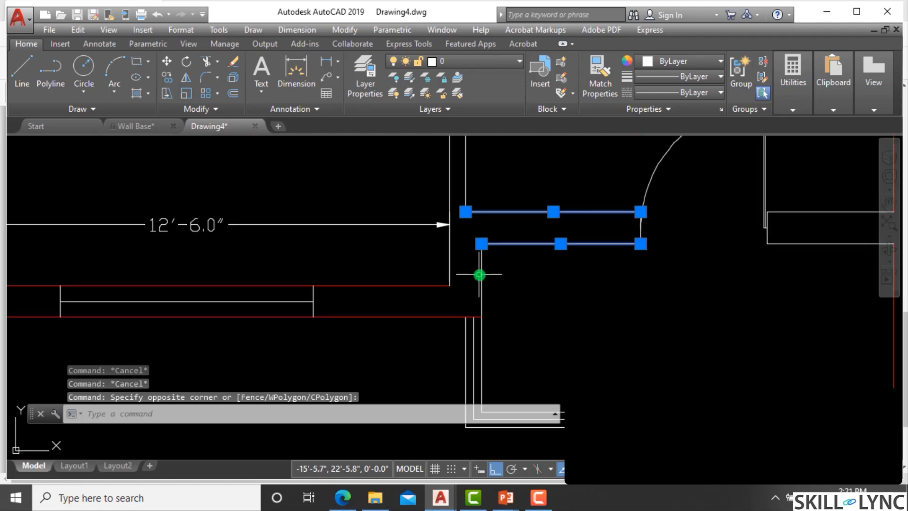
left_click(478, 271)
left_click(450, 260)
left_click(455, 262)
left_click(438, 251)
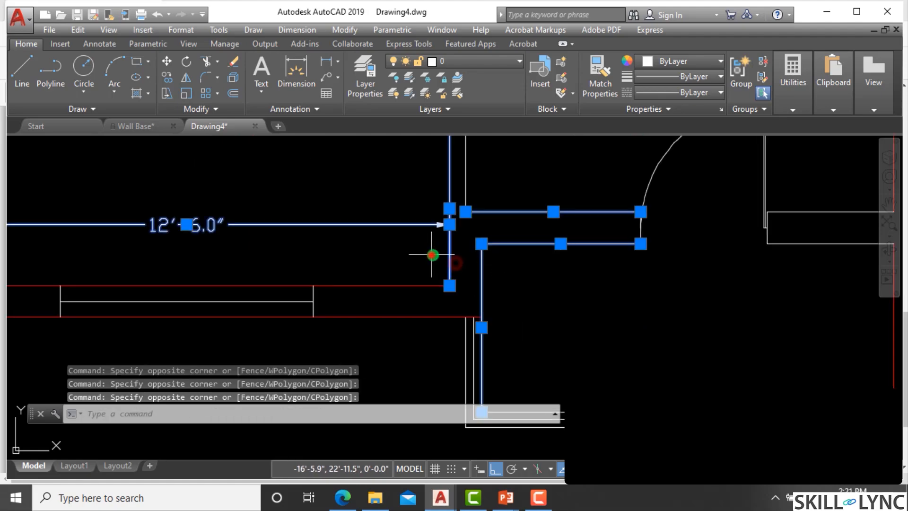
scroll(441, 262, "down", 3)
key("Escape")
key("Escape")
Step: Trim the porch's inner west line below the living room's outer lower wall line
scroll(462, 278, "up", 5)
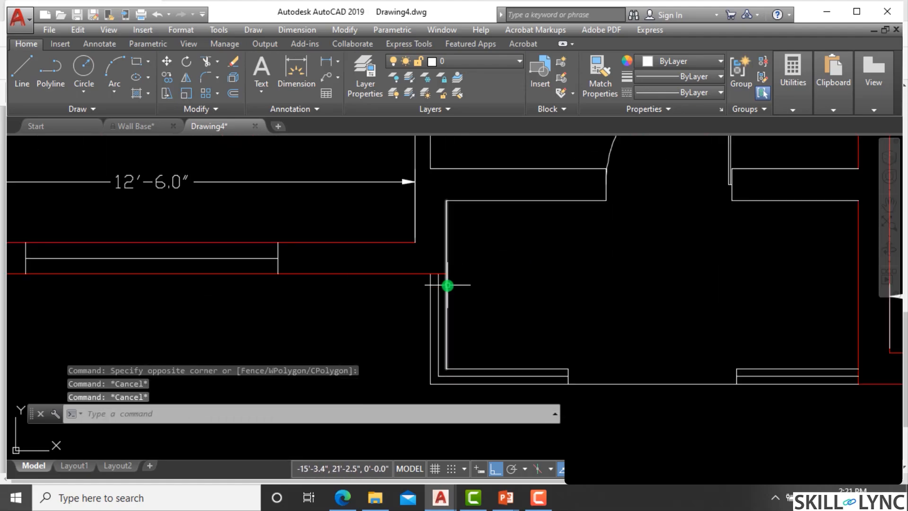
type("tr")
key("Return")
key("Return")
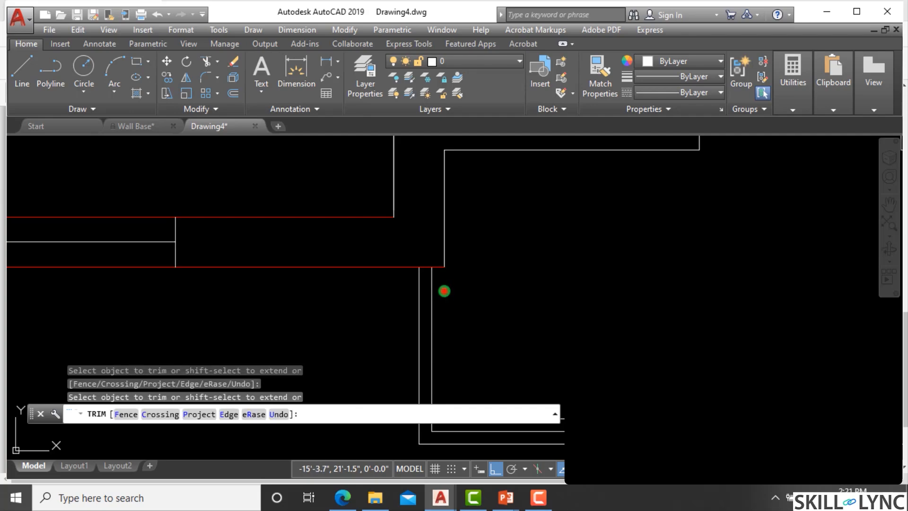
key("Escape")
Step: Draw a separate vertical line from the living room's outer wall corner down to the porch window's inner corner
scroll(422, 265, "down", 4)
scroll(473, 274, "up", 2)
type("l")
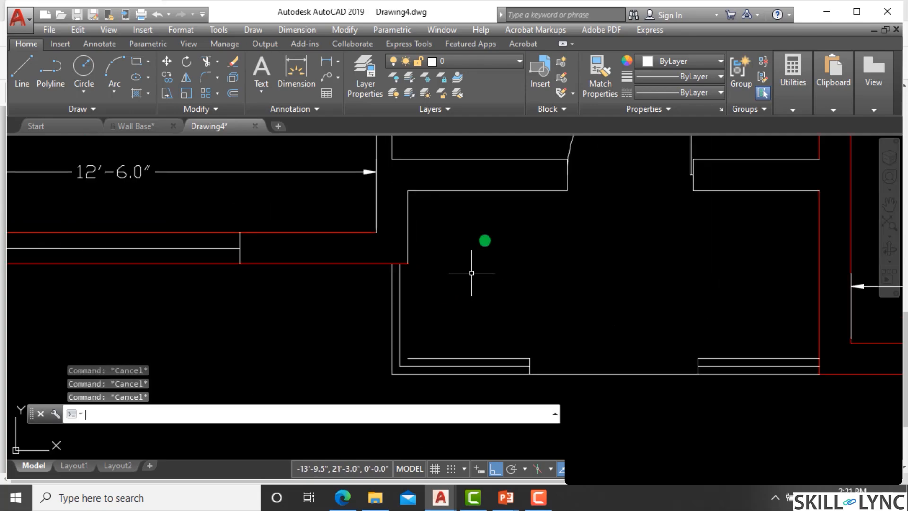
key("Return")
left_click(408, 264)
left_click(408, 358)
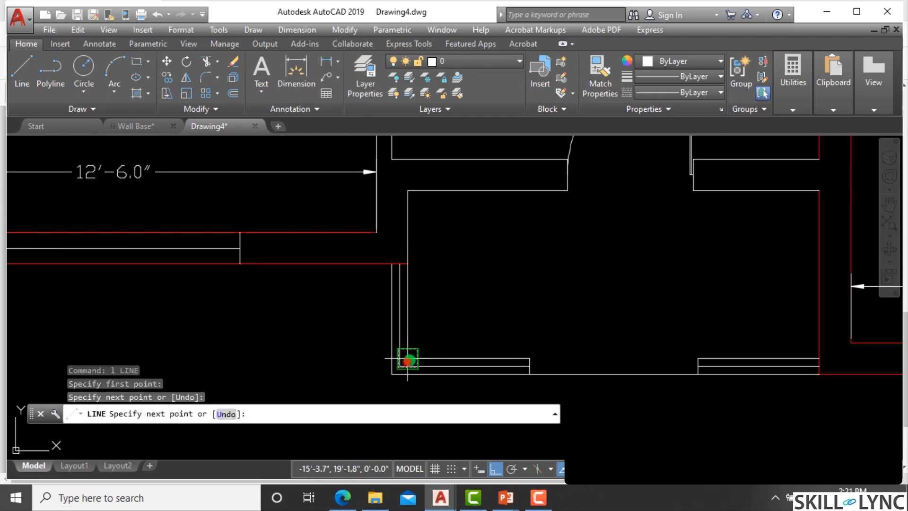
key("Escape")
Step: Assign the two wall lines west of the entry door and the porch's short upper west line to the Wall-Ext layer
left_click(432, 240)
left_click(389, 205)
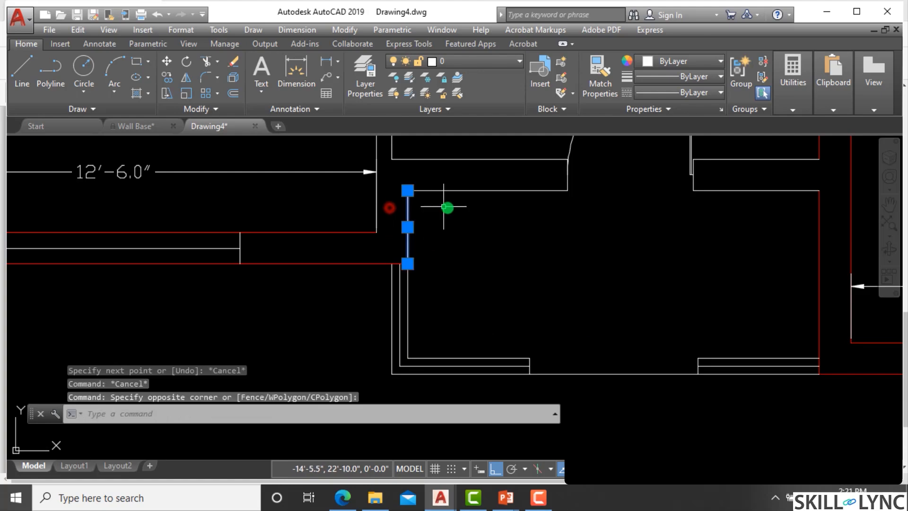
left_click(444, 204)
left_click(427, 149)
scroll(496, 282, "down", 2)
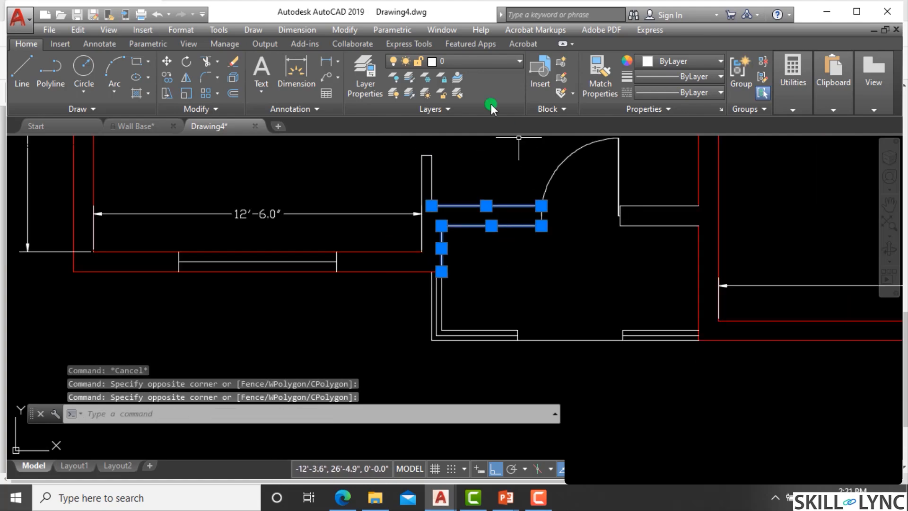
left_click(488, 60)
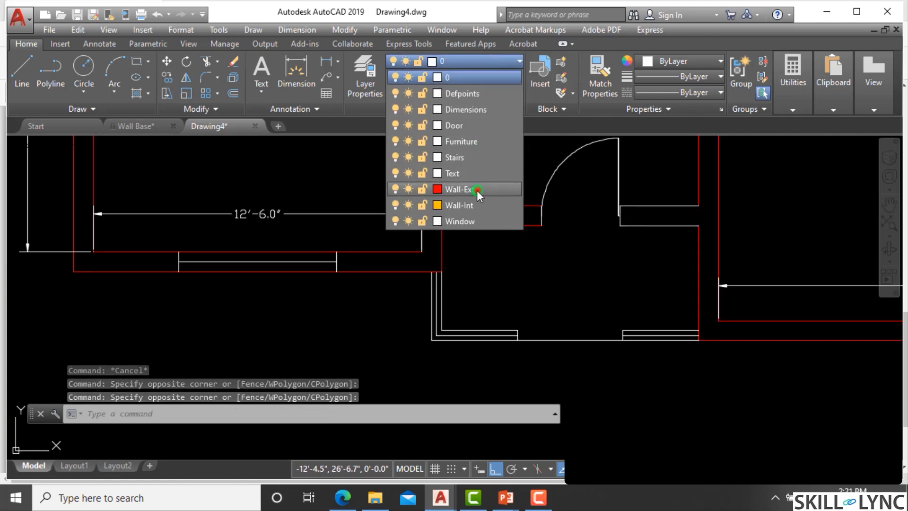
left_click(477, 191)
key("Escape")
scroll(454, 275, "down", 2)
scroll(523, 290, "up", 1)
left_click(524, 290)
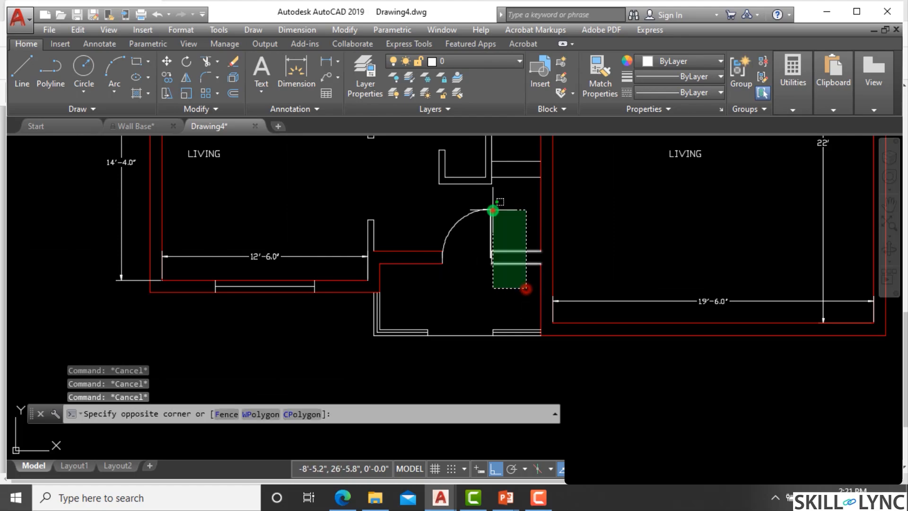
left_click(472, 196)
key("Escape")
Step: Assign the two wall lines east of the entry door and both door jamb lines to the Wall-Ext layer
left_click(529, 265)
left_click(515, 219)
scroll(487, 249, "up", 3)
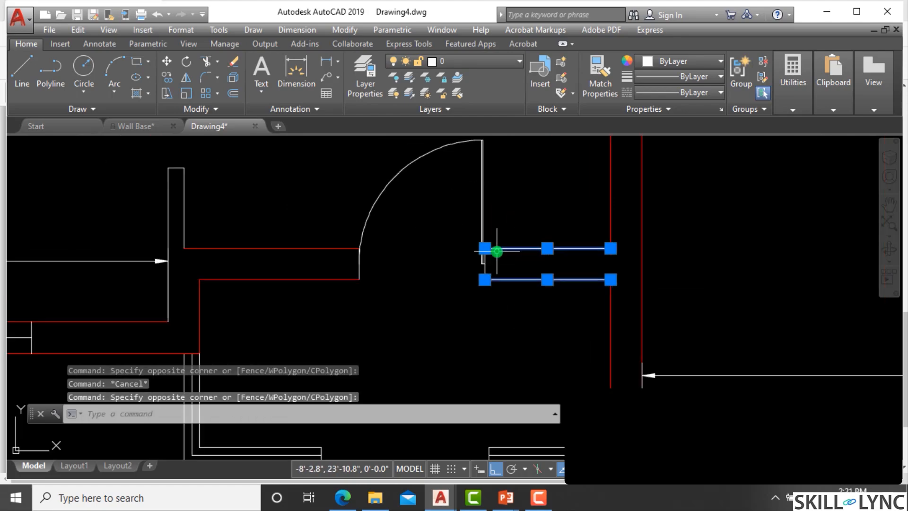
left_click(468, 265)
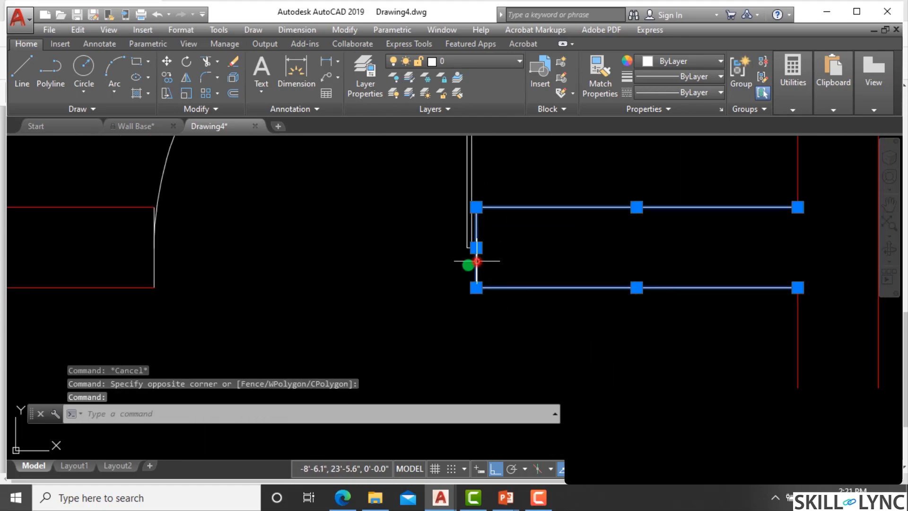
left_click(155, 267)
left_click(469, 60)
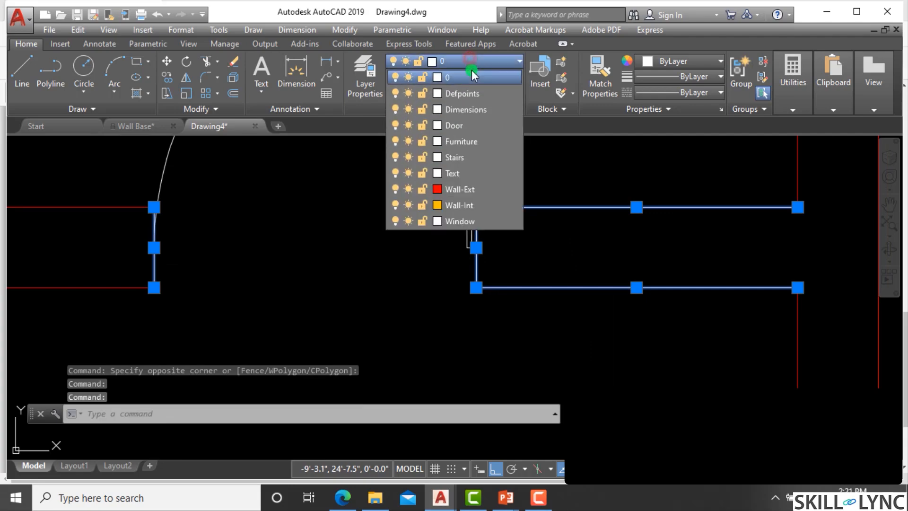
left_click(464, 190)
key("Escape")
key("Escape")
key("Escape")
scroll(466, 285, "down", 3)
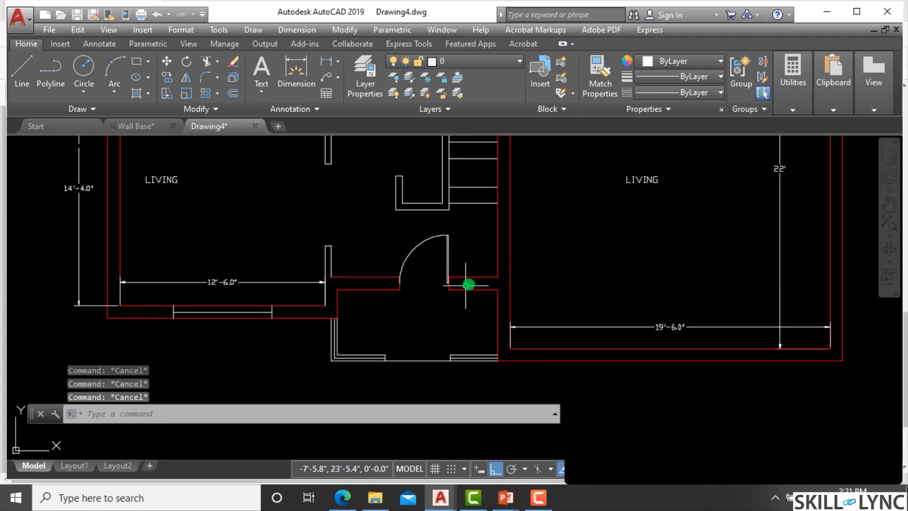
Step: Assign the two vertical lines of the short wall stub at the west living room's lower east corner to the Wall-Ext layer
scroll(310, 282, "up", 2)
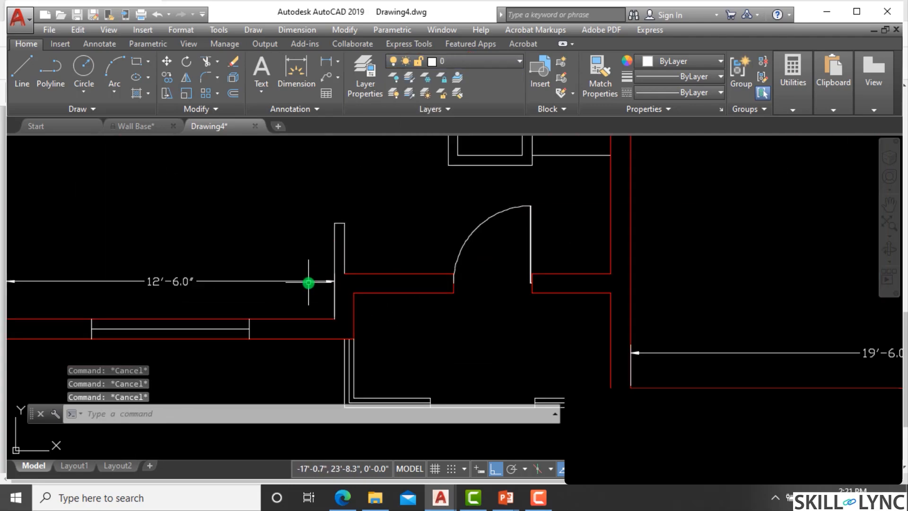
left_click(333, 297)
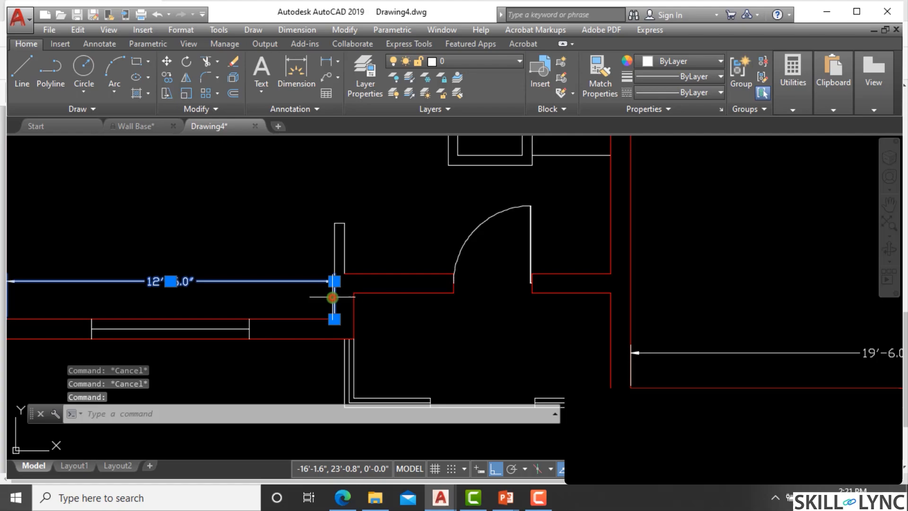
left_click(353, 241)
left_click(326, 228)
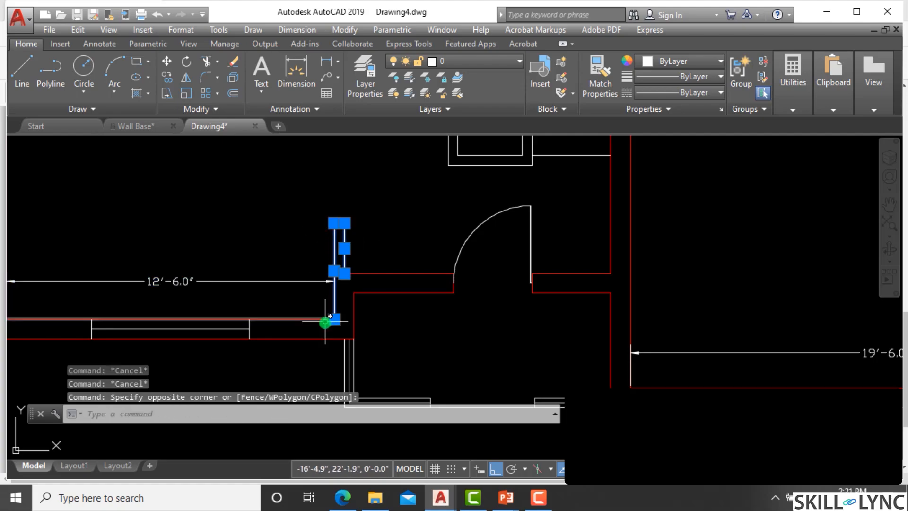
left_click(473, 61)
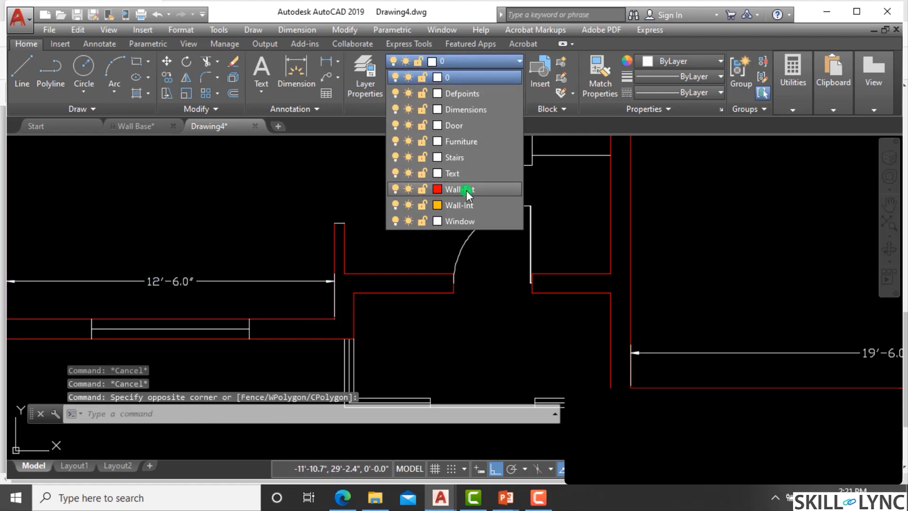
left_click(475, 179)
key("Escape")
key("Escape")
key("Escape")
Step: Put the short end line of that wall stub on the Wall-Ext layer together with its two vertical lines
scroll(423, 300, "down", 1)
scroll(386, 260, "up", 2)
left_click(356, 247)
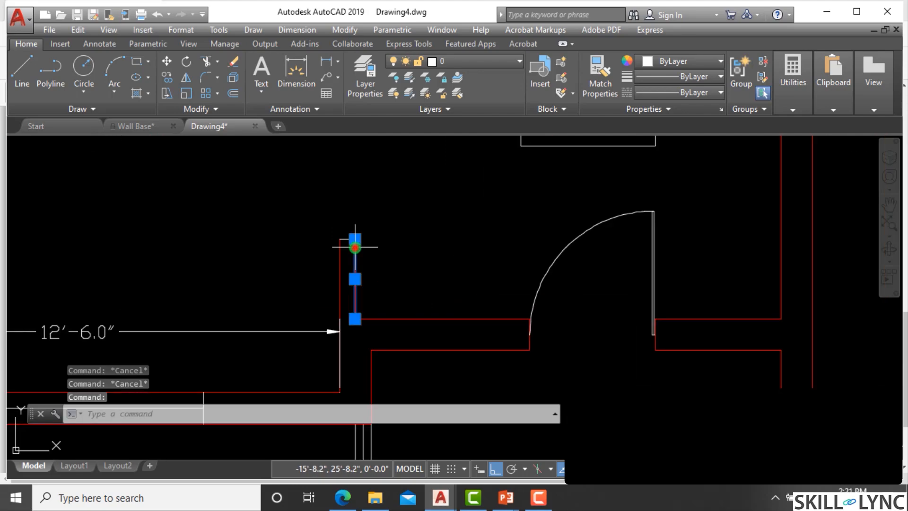
left_click(384, 252)
key("Escape")
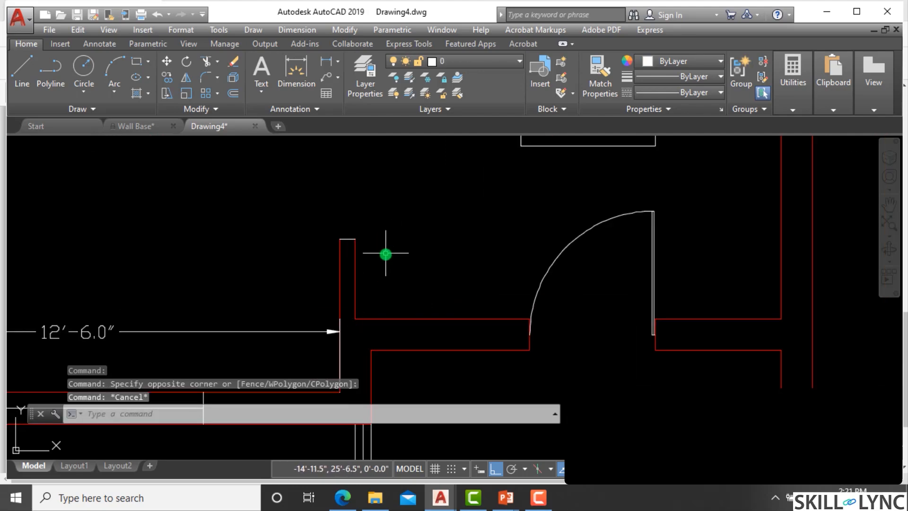
key("Escape")
left_click(385, 254)
left_click(337, 224)
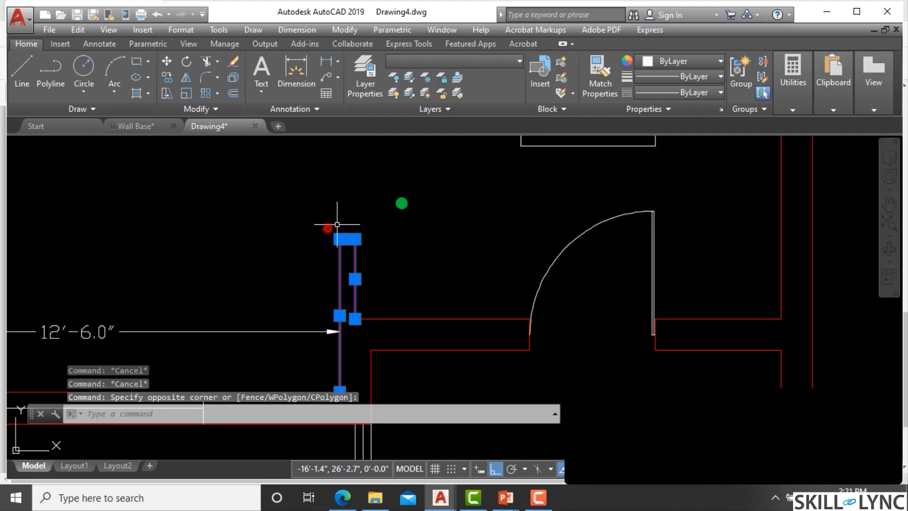
left_click(504, 61)
left_click(470, 191)
left_click(472, 186)
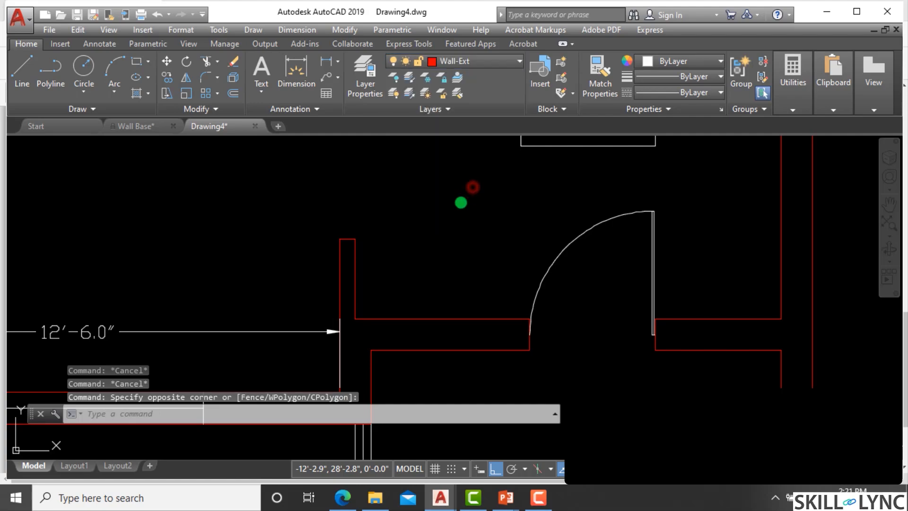
key("Escape")
key("Escape")
key("Escape")
Step: Assign the short wall stub between the dining and living rooms at the west exterior wall to the Wall-Int layer
scroll(544, 227, "down", 5)
scroll(646, 259, "down", 2)
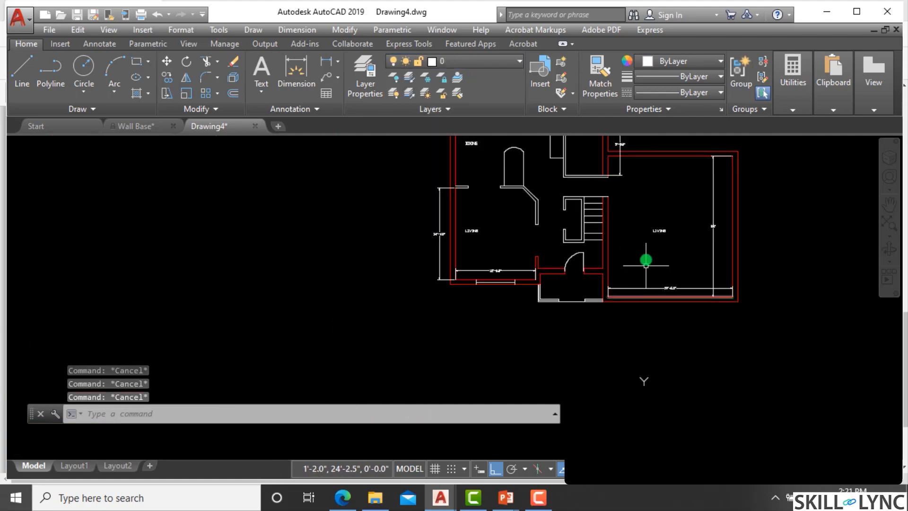
scroll(594, 183, "up", 4)
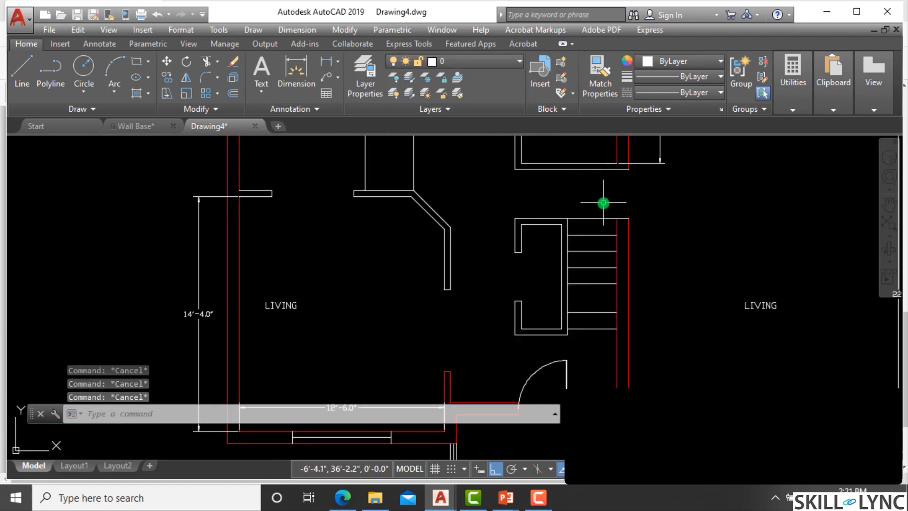
scroll(603, 203, "down", 6)
scroll(572, 152, "up", 2)
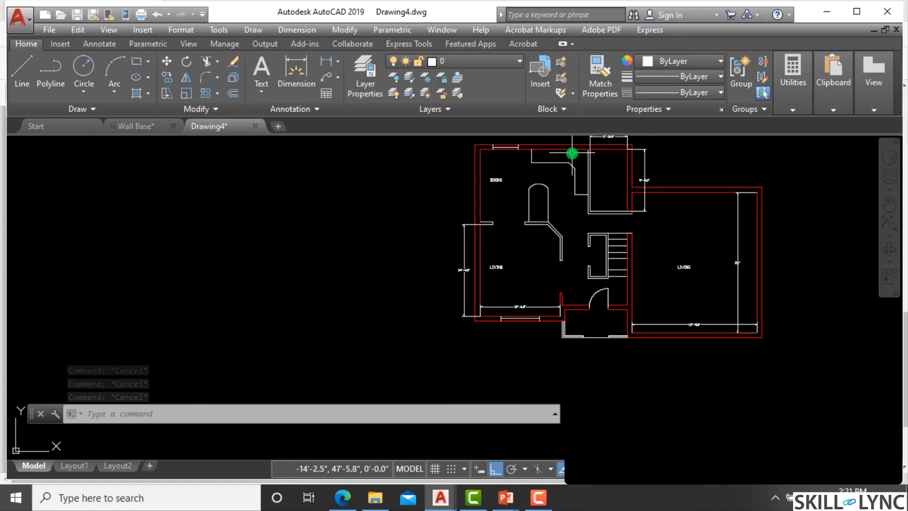
scroll(554, 180, "up", 2)
scroll(454, 244, "up", 2)
left_click(460, 280)
left_click(448, 218)
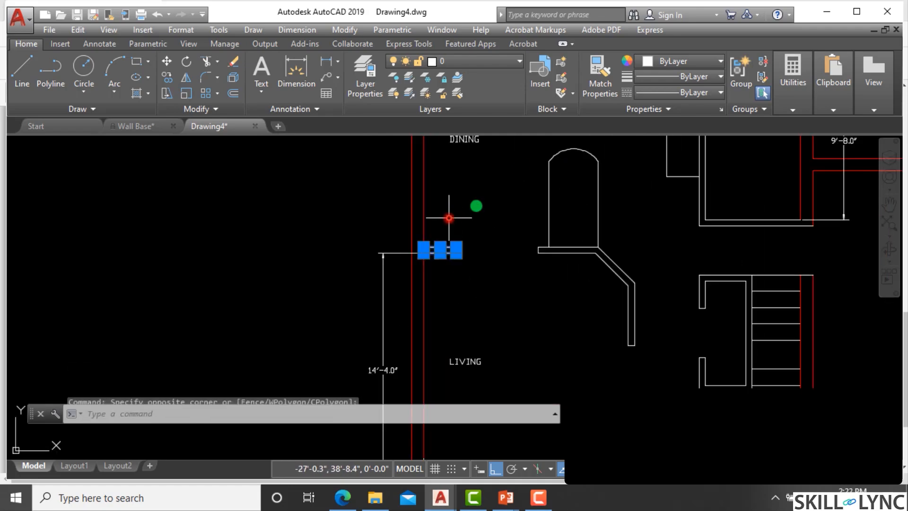
left_click(498, 64)
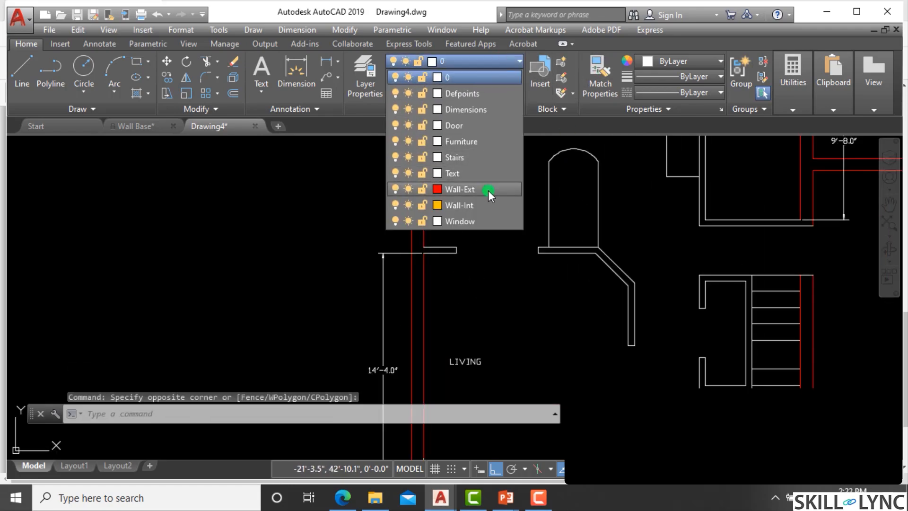
left_click(483, 211)
key("Escape")
key("Escape")
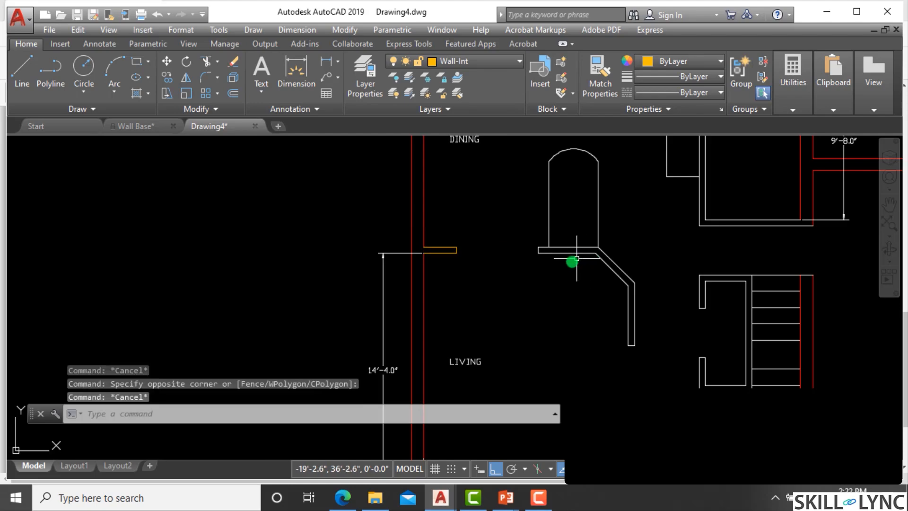
Step: Assign the angled partition between the dining and west living rooms, including its horizontal and vertical runs, to the Wall-Int layer
left_click(573, 263)
left_click(568, 227)
left_click(516, 210)
left_click(544, 284)
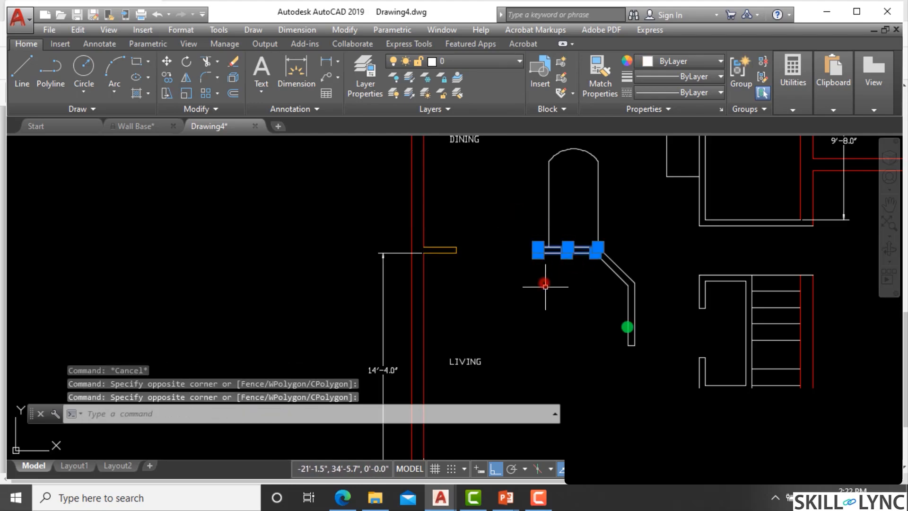
left_click(638, 356)
left_click(579, 240)
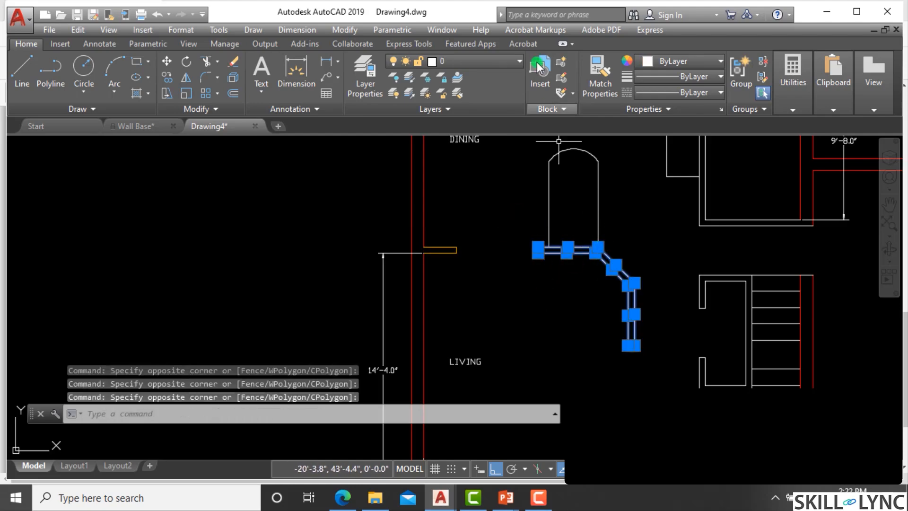
left_click(496, 60)
left_click(468, 205)
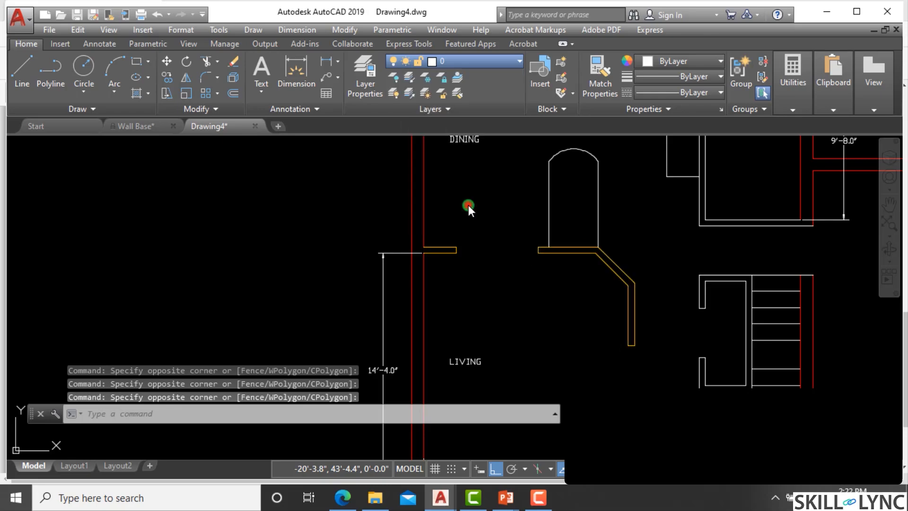
key("Escape")
key("Escape")
Step: Assign the west and lower wall lines of the room north of the stairs to the Wall-Int layer
scroll(440, 215, "down", 2)
scroll(600, 219, "up", 2)
left_click(653, 227)
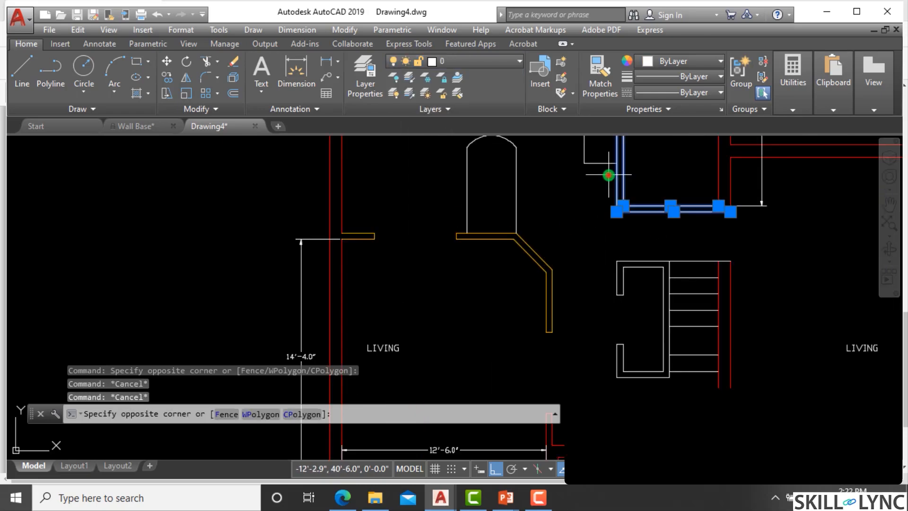
left_click(568, 173)
left_click(470, 61)
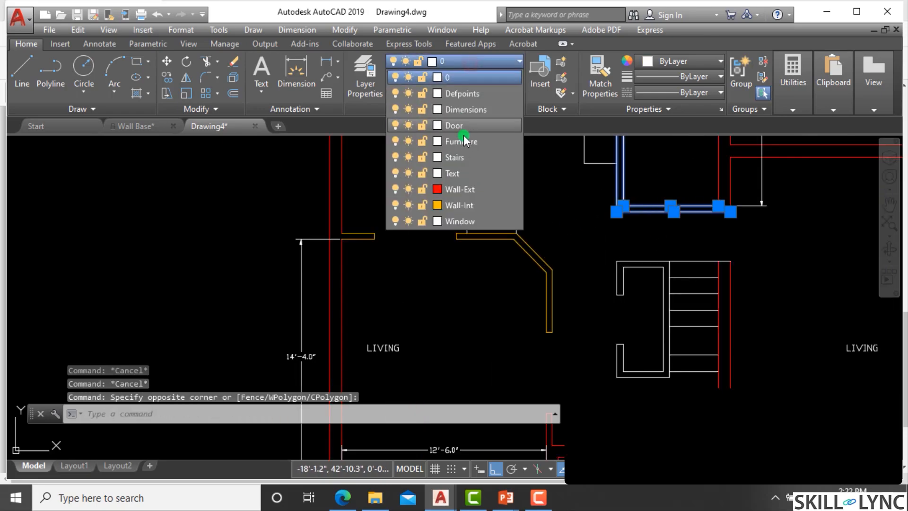
left_click(472, 204)
Step: Assign the upper wall lines and upper west return of the closet beside the stairs to the Wall-Int layer
left_click(645, 285)
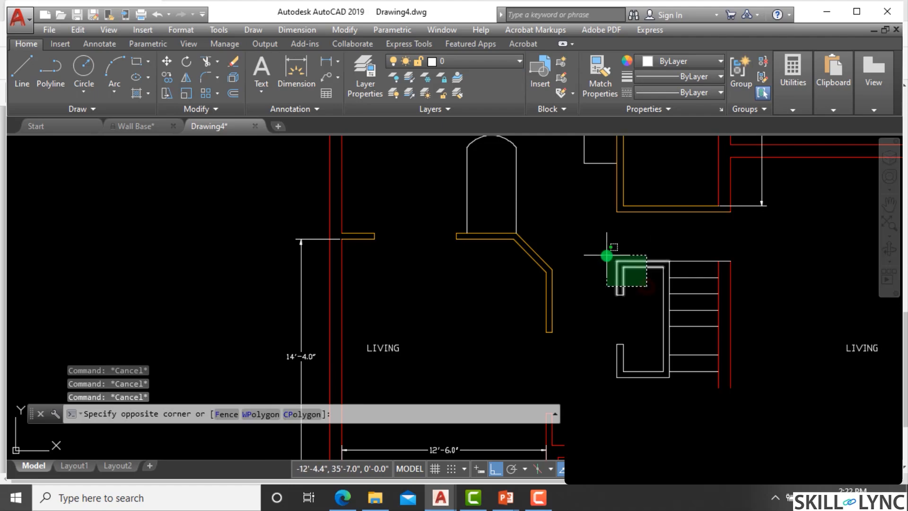
left_click(606, 256)
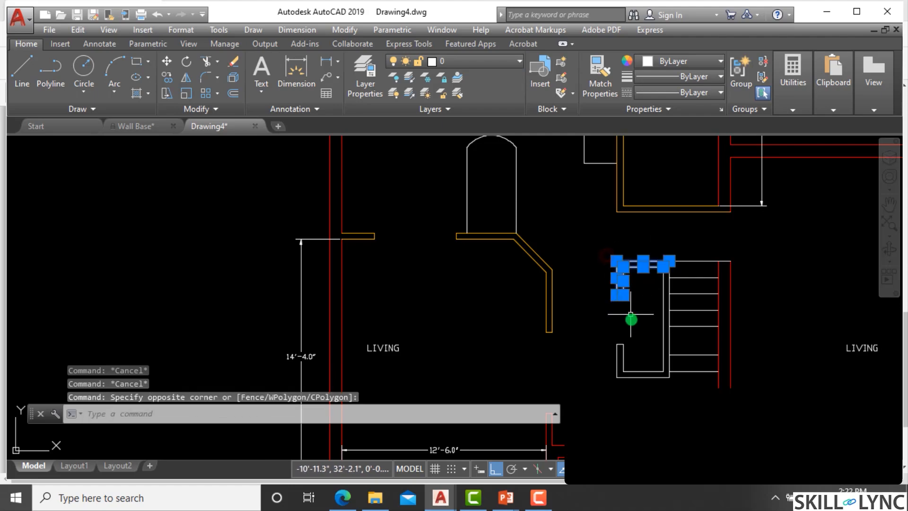
left_click(501, 64)
left_click(481, 204)
key("Escape")
key("Escape")
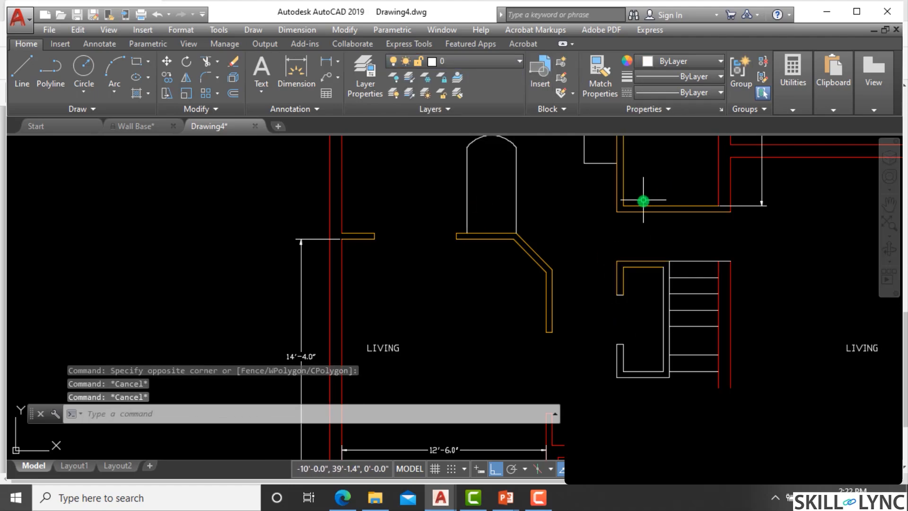
Step: Assign the stair closet's lower west return, lower wall lines and both east wall lines to the Wall-Int layer
scroll(643, 201, "down", 5)
scroll(620, 305, "up", 3)
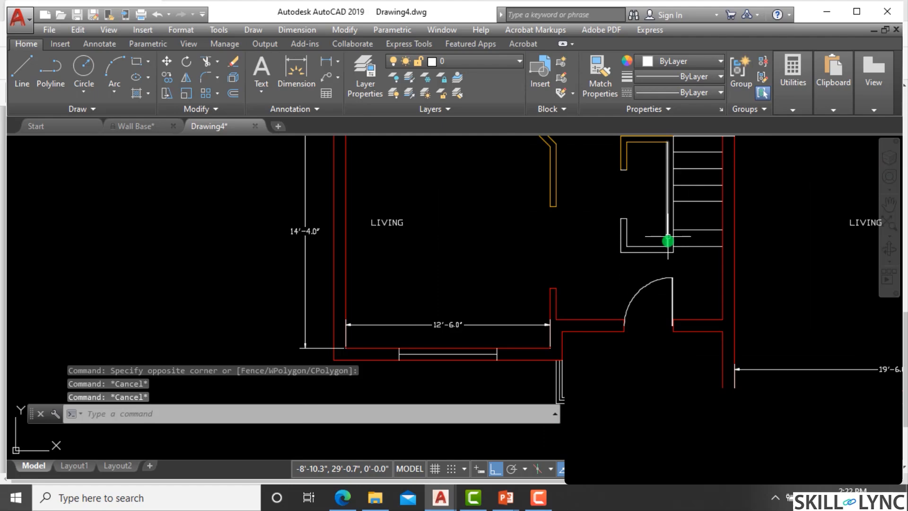
left_click(638, 264)
left_click(608, 203)
scroll(662, 215, "up", 5)
left_click(685, 207)
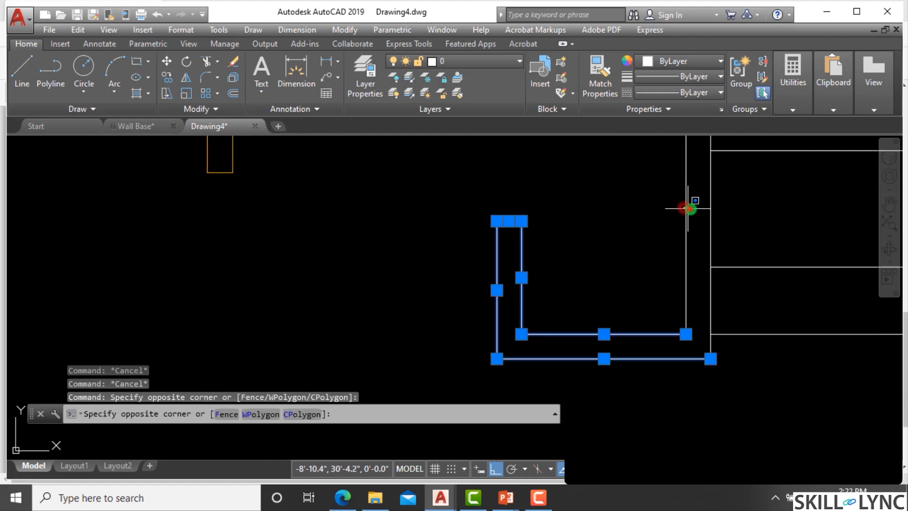
left_click(690, 208)
left_click(679, 215)
left_click(684, 216)
left_click(698, 220)
left_click(672, 234)
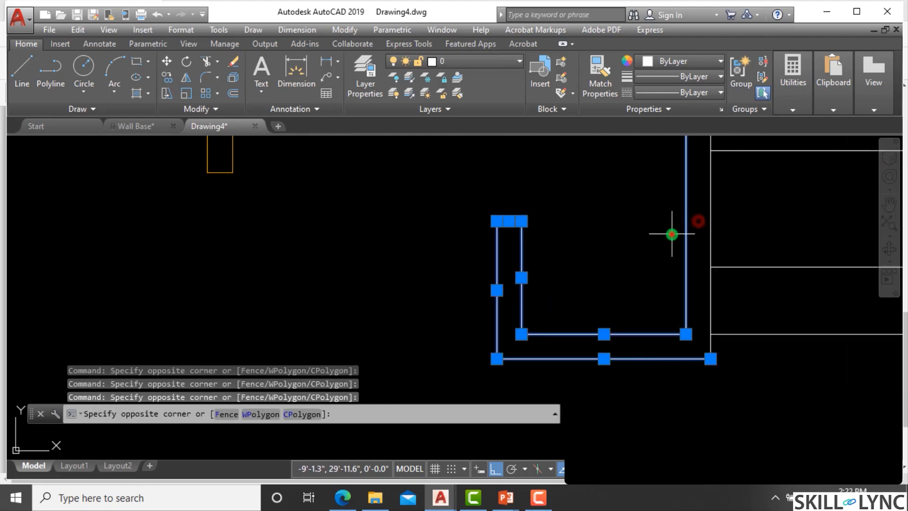
left_click(711, 230)
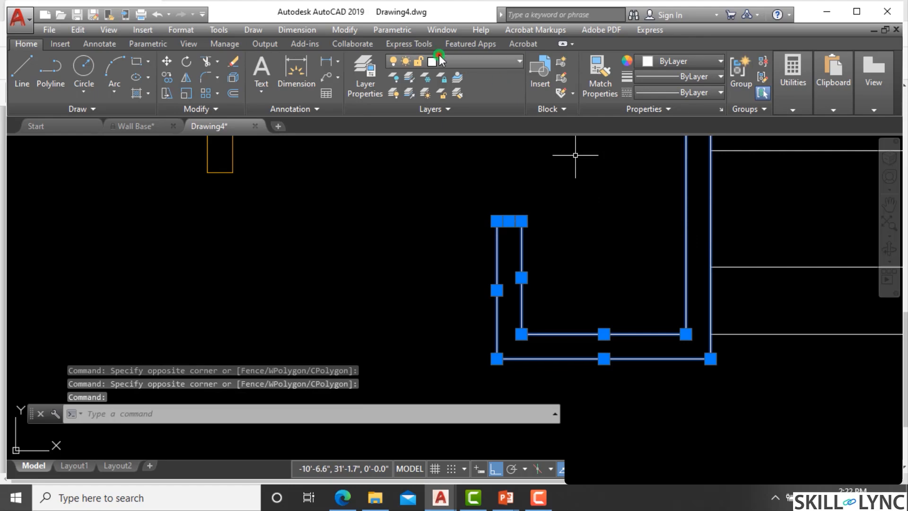
left_click(492, 62)
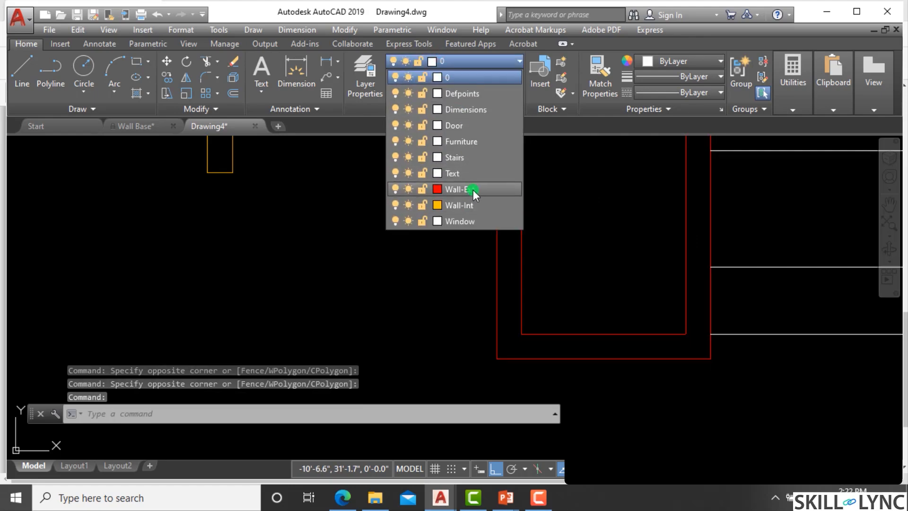
left_click(472, 206)
scroll(472, 308, "down", 5)
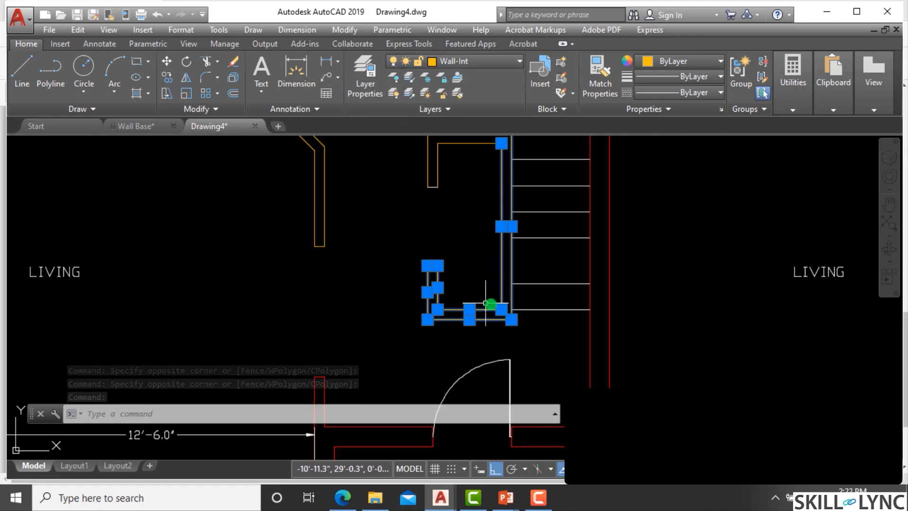
key("Escape")
key("Escape")
key("Escape")
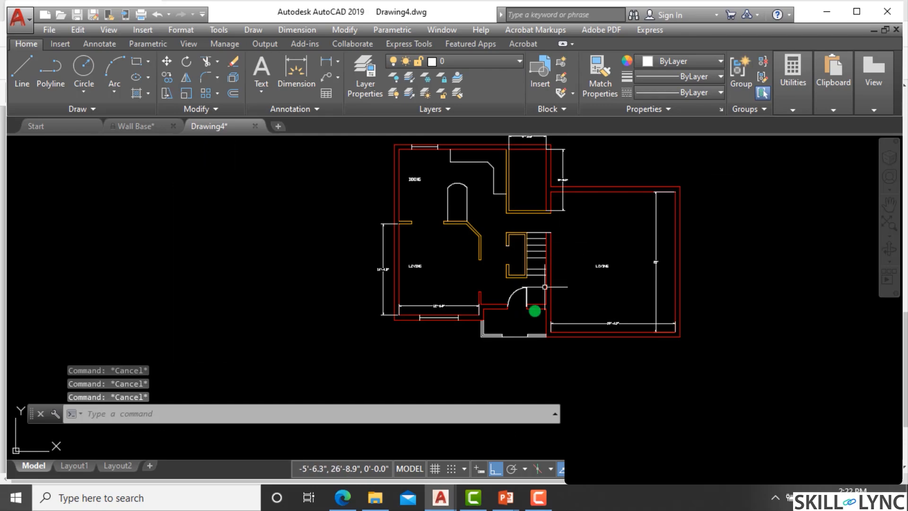
scroll(535, 310, "up", 2)
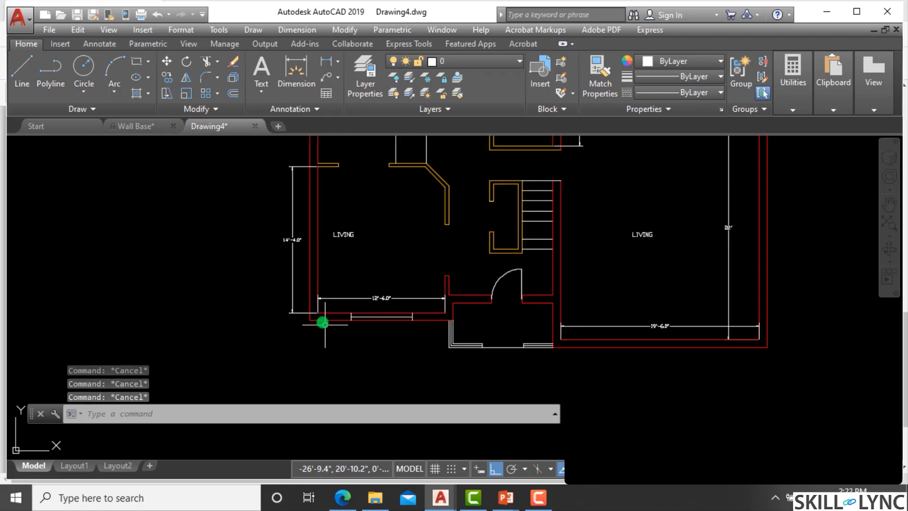
scroll(393, 312, "down", 2)
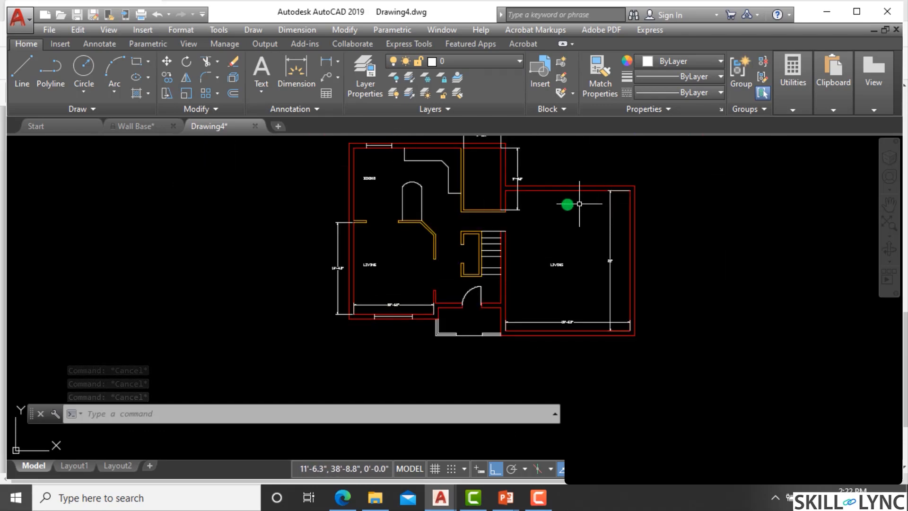
scroll(531, 146, "up", 3)
scroll(548, 153, "down", 3)
scroll(501, 270, "up", 3)
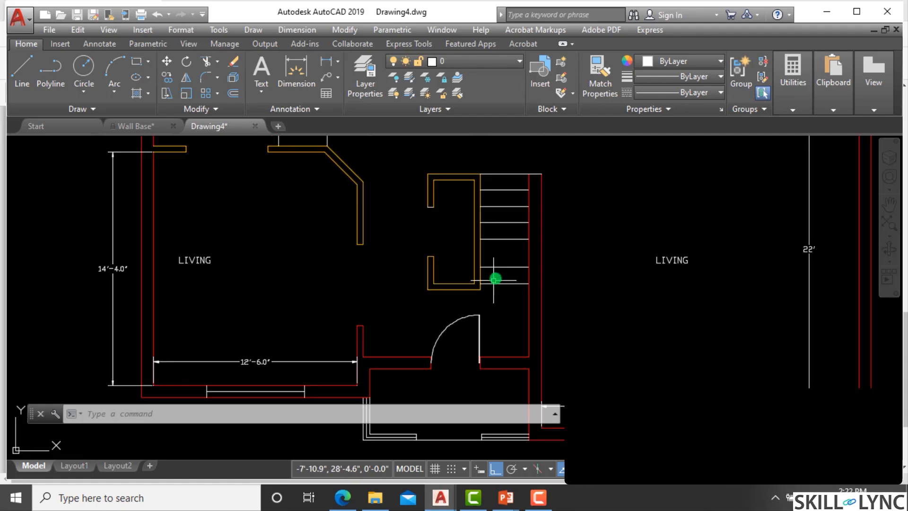
left_click(511, 305)
left_click(502, 152)
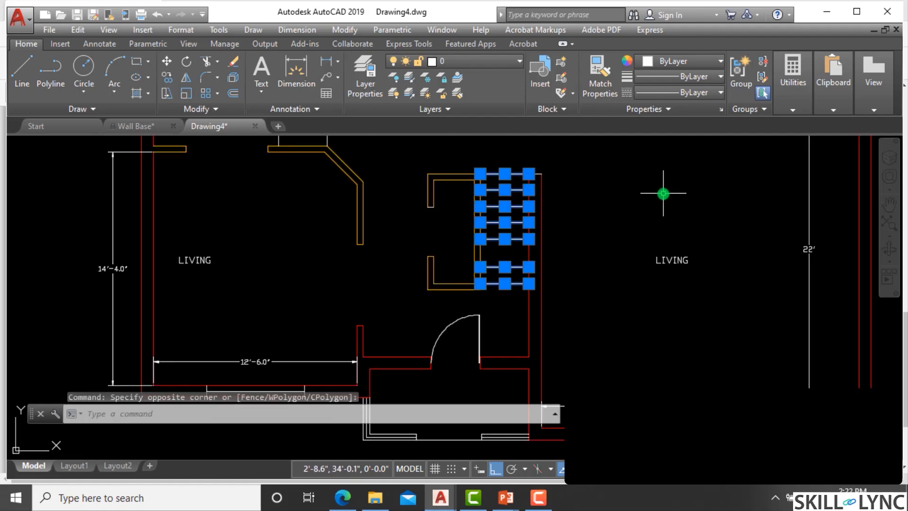
key("Escape")
Step: Set the Stairs layer's colour to index 140
type("la")
key("Return")
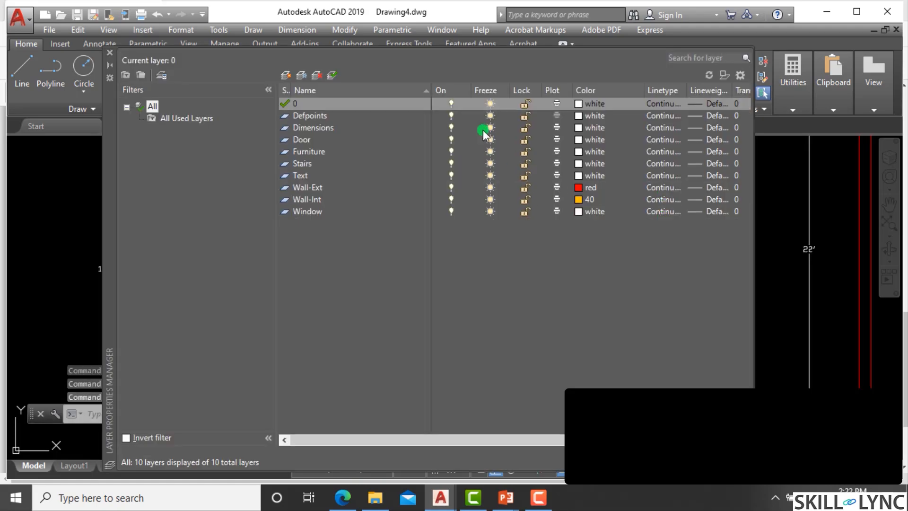
left_click(584, 163)
left_click(468, 203)
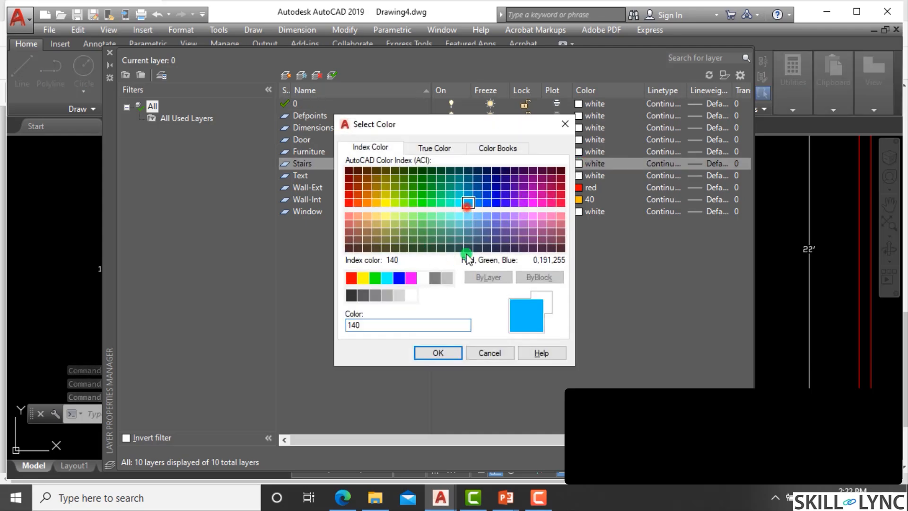
left_click(449, 352)
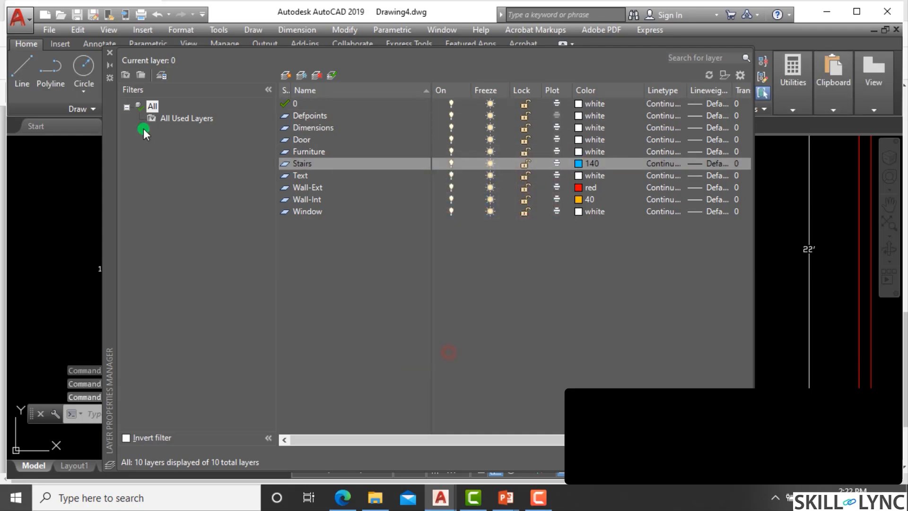
left_click(112, 52)
Step: Assign all the stair tread lines between the closet and the garage-side wall to the Stairs layer
left_click(515, 297)
left_click(497, 156)
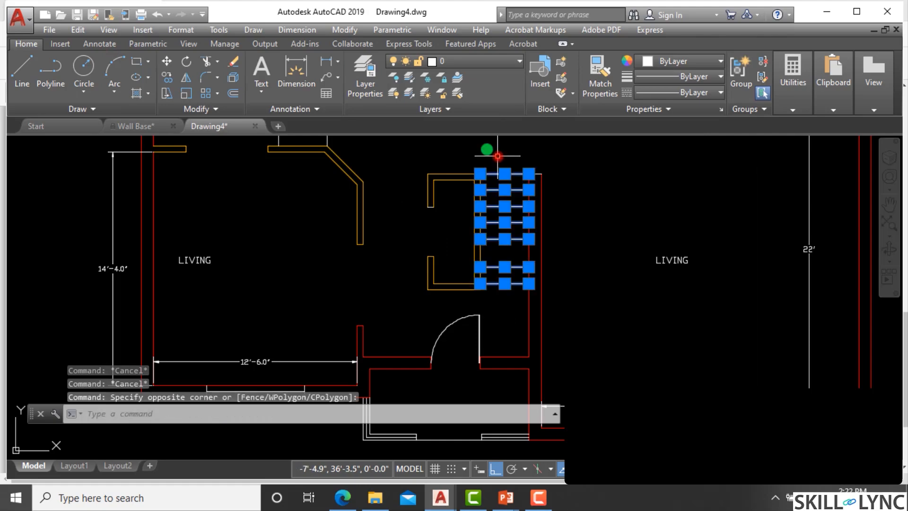
left_click(458, 63)
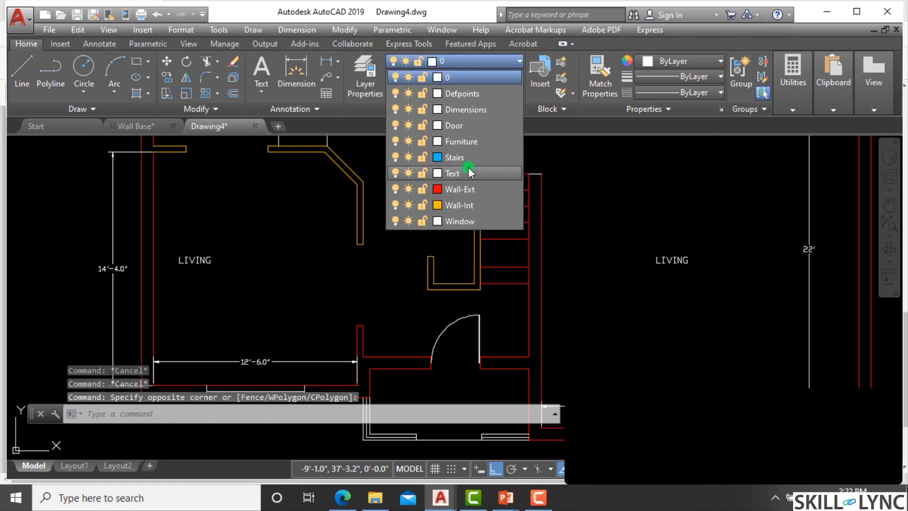
left_click(470, 159)
Step: Assign the short line capping the double wall at the upper east corner of the stairs to the Wall-Ext layer
scroll(521, 161, "up", 3)
left_click(532, 188)
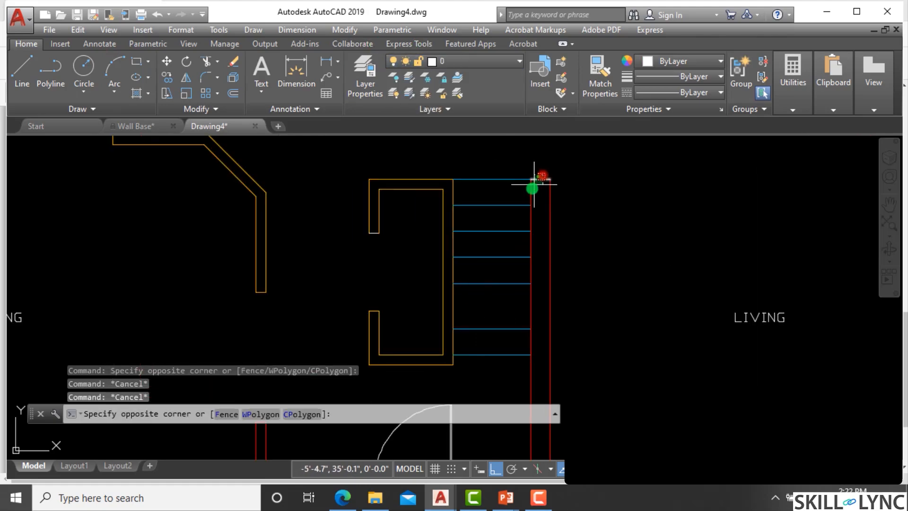
left_click(470, 63)
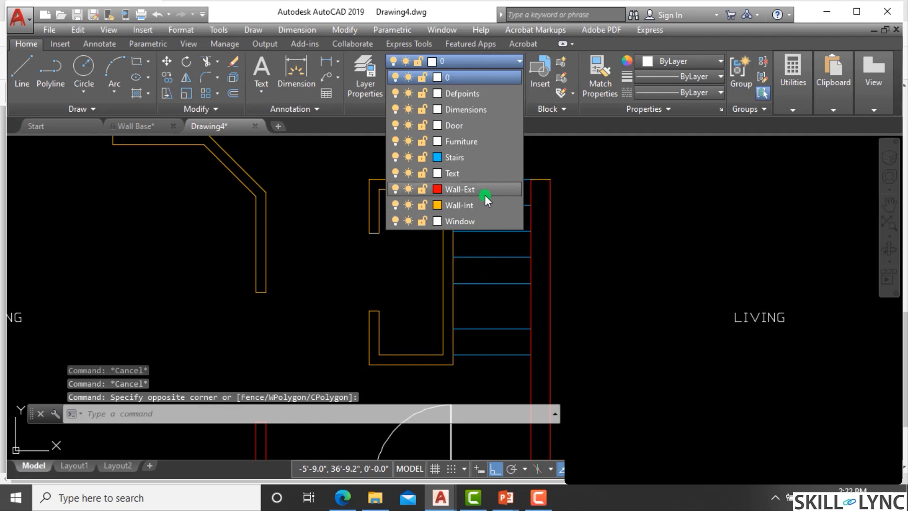
left_click(484, 195)
Step: Assign the stair closet's upper west return, including its end line, to the Wall-Int layer
scroll(517, 179, "down", 4)
scroll(421, 207, "up", 4)
left_click(381, 229)
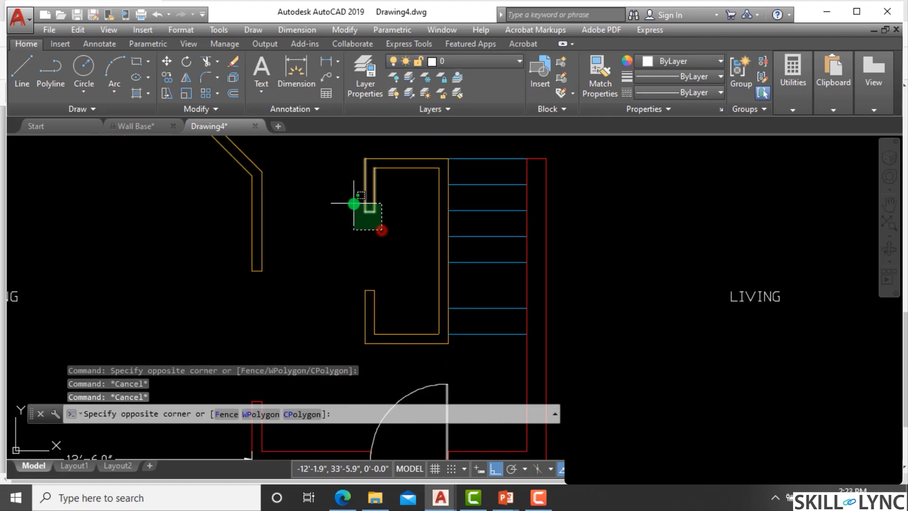
left_click(352, 203)
left_click(469, 64)
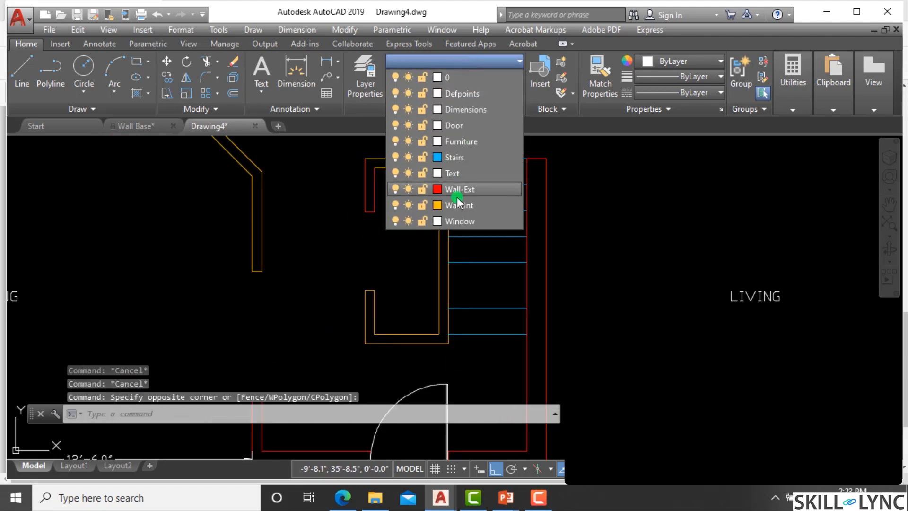
left_click(456, 203)
key("Escape")
key("Escape")
scroll(566, 195, "down", 3)
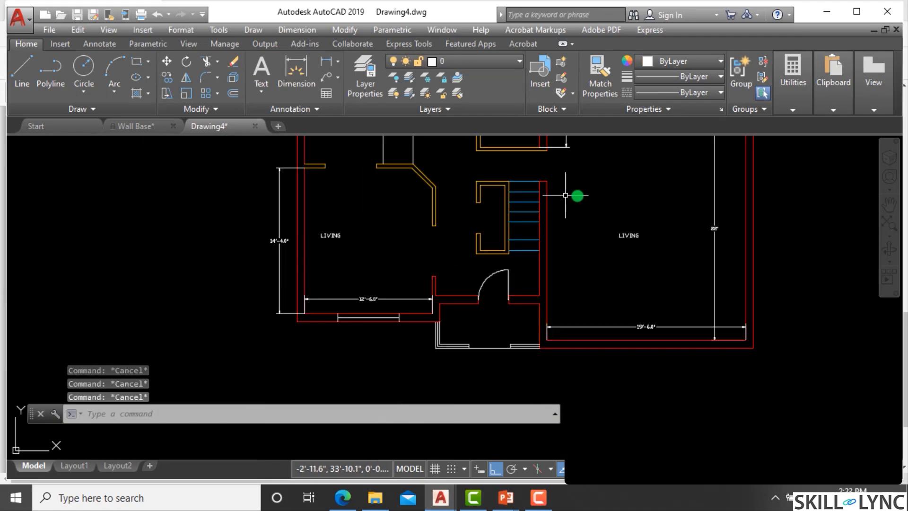
Step: Assign the two stair lines on either side of the wide gap between treads to the Wall-Ext layer
scroll(539, 246, "up", 4)
left_click(518, 205)
left_click(499, 169)
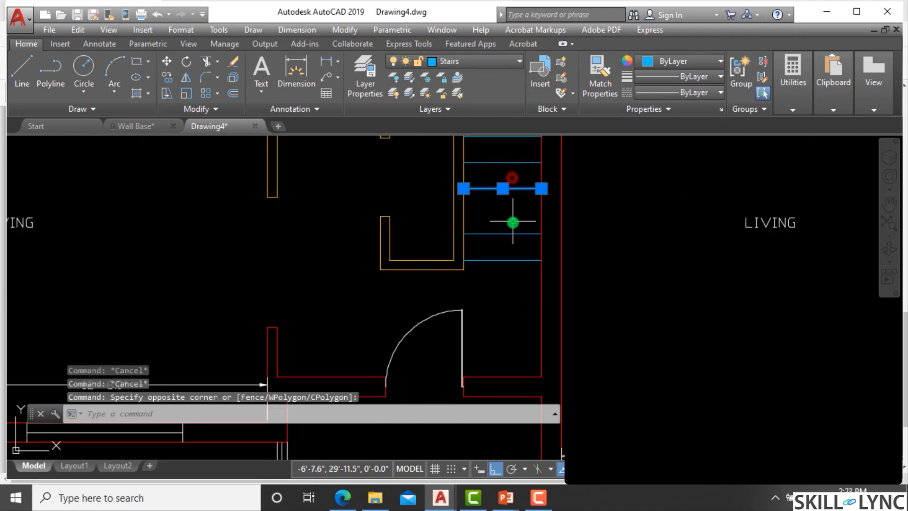
left_click(513, 222)
left_click(504, 244)
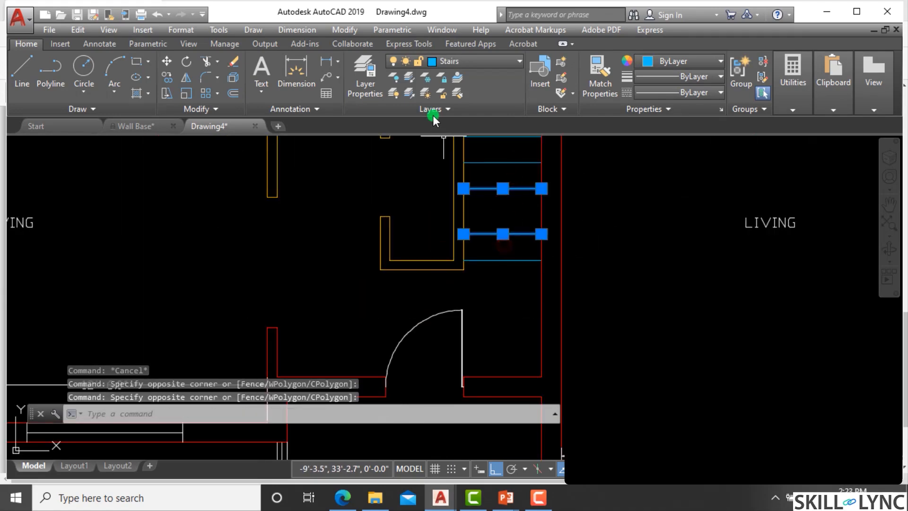
left_click(475, 61)
left_click(475, 188)
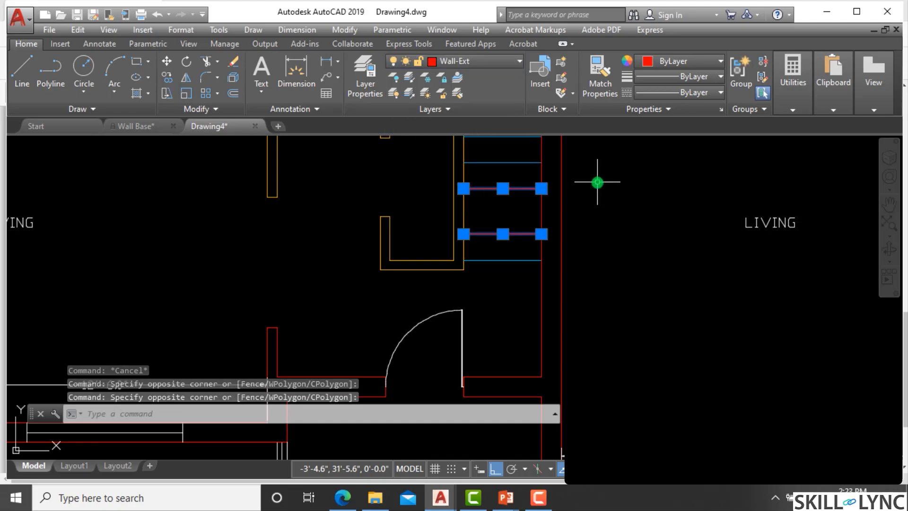
key("Escape")
Step: Trim away the wall line segments bounding the stairs on both sides between the two Wall-Ext cross lines
type("tr")
key("Return")
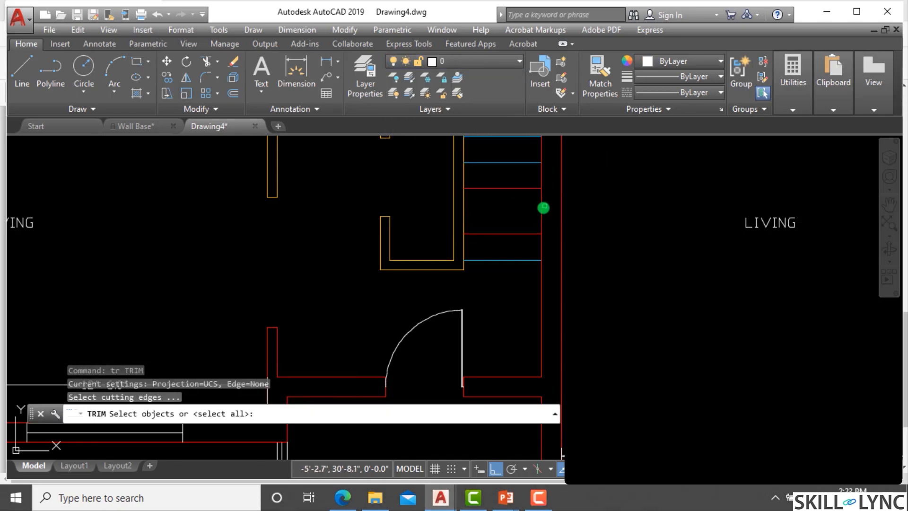
key("Return")
left_click(544, 212)
left_click(527, 213)
left_click(456, 215)
left_click(473, 205)
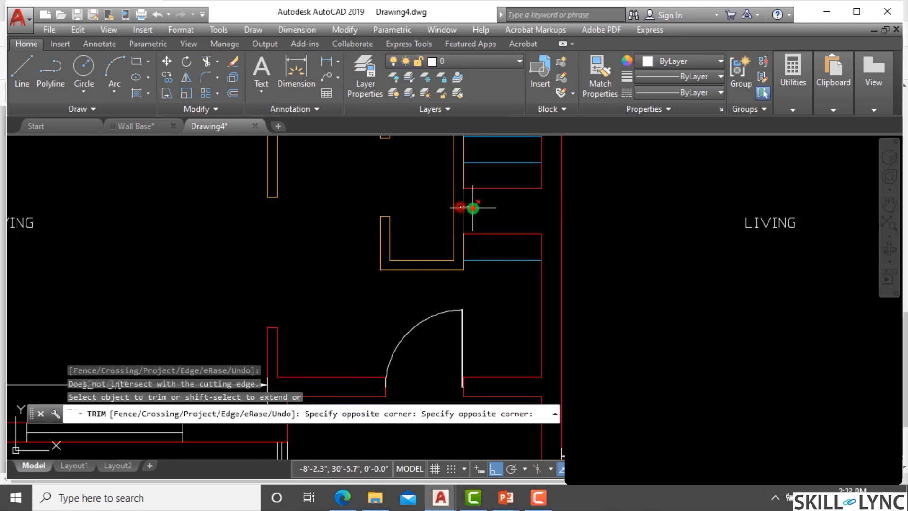
key("Escape")
key("Escape")
Step: Examine the dining, living and stair areas of the plan for elements that still need a layer
scroll(568, 246, "down", 2)
scroll(355, 264, "down", 3)
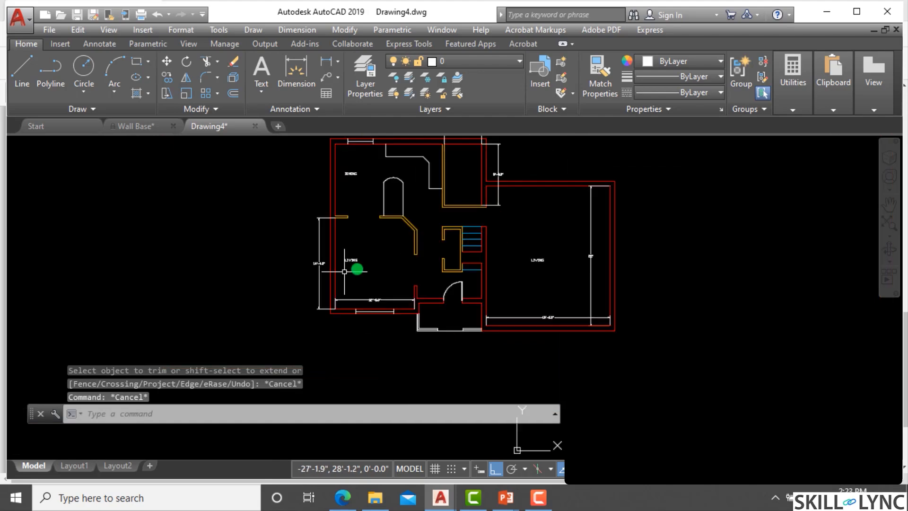
scroll(476, 280, "up", 4)
scroll(476, 281, "down", 4)
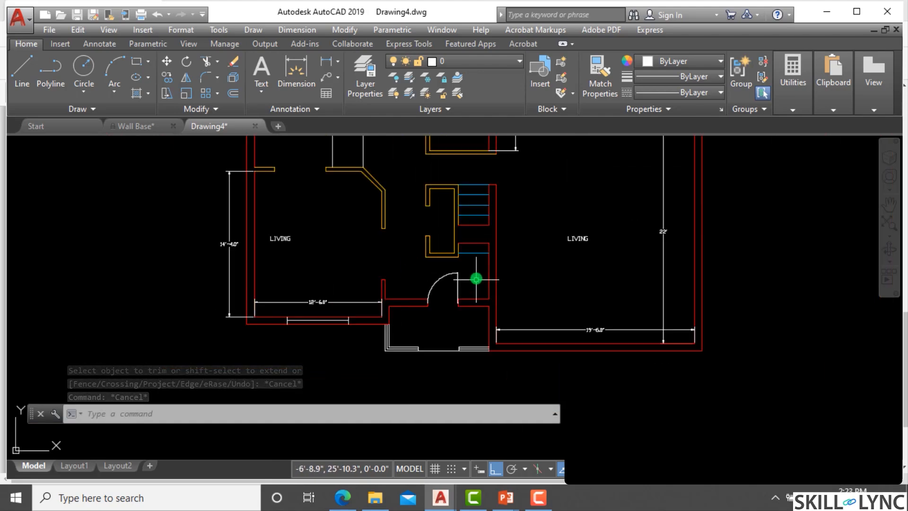
scroll(363, 169, "up", 2)
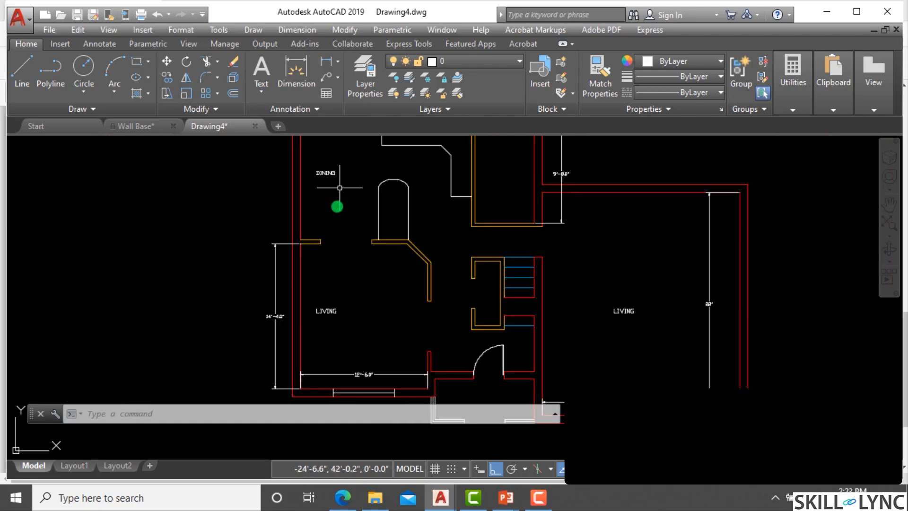
scroll(339, 197, "down", 2)
scroll(387, 183, "up", 4)
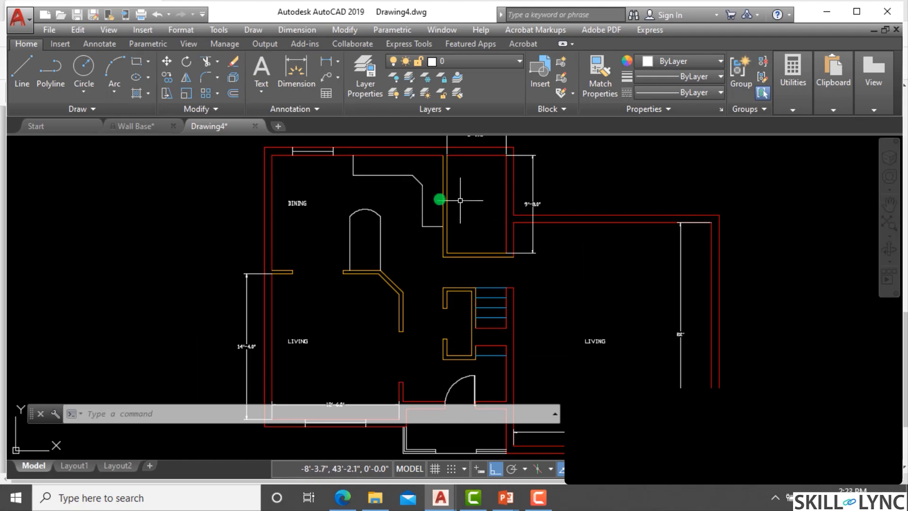
scroll(361, 196, "up", 2)
scroll(369, 217, "down", 2)
scroll(303, 185, "up", 2)
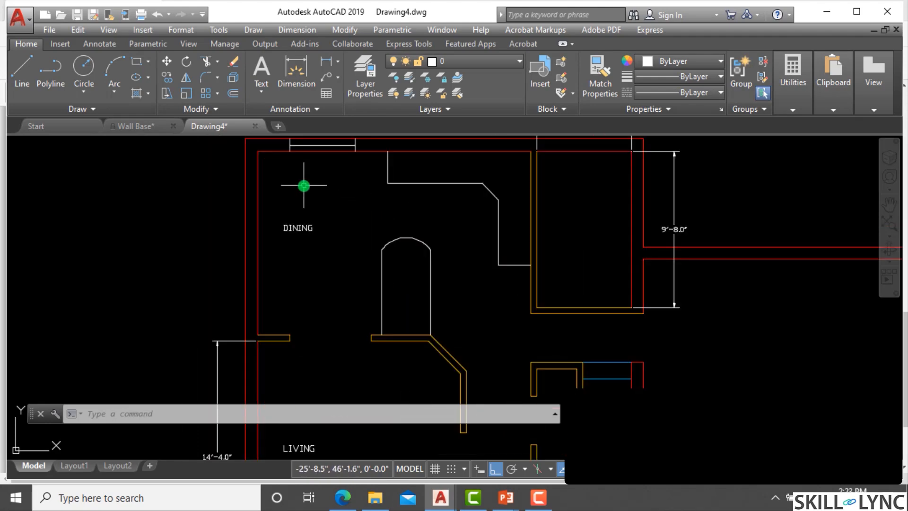
Step: Set the Door layer's colour to index 102
type("LA")
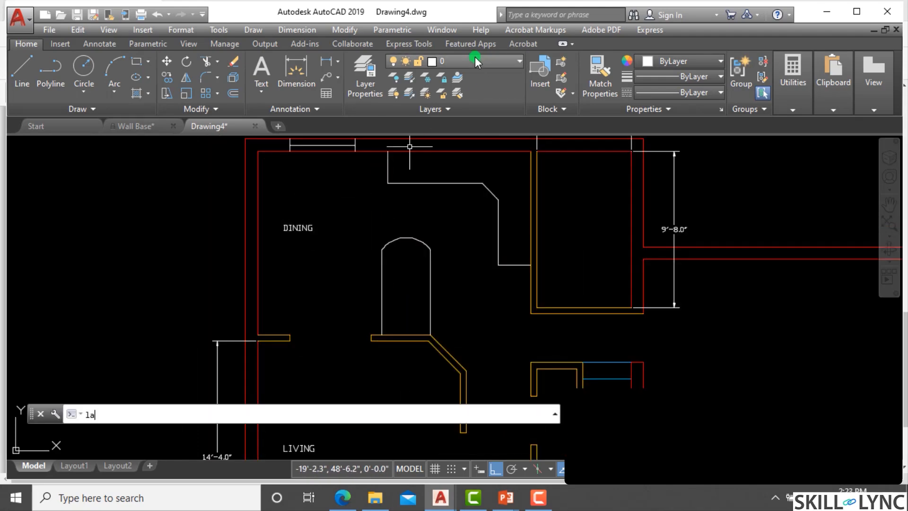
key("Return")
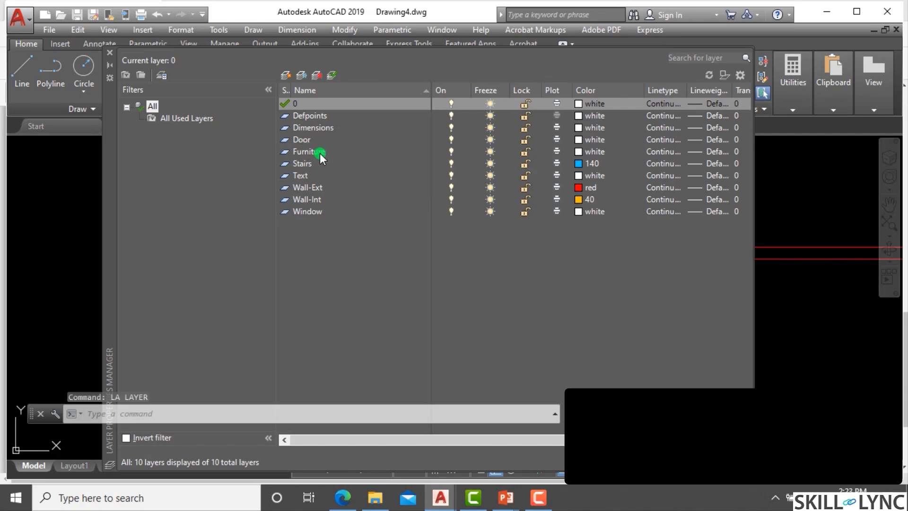
left_click(303, 139)
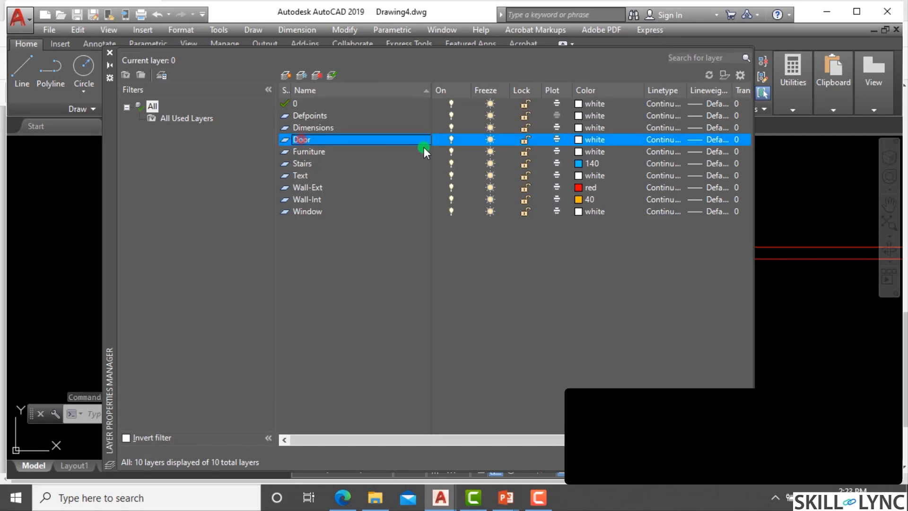
left_click(578, 140)
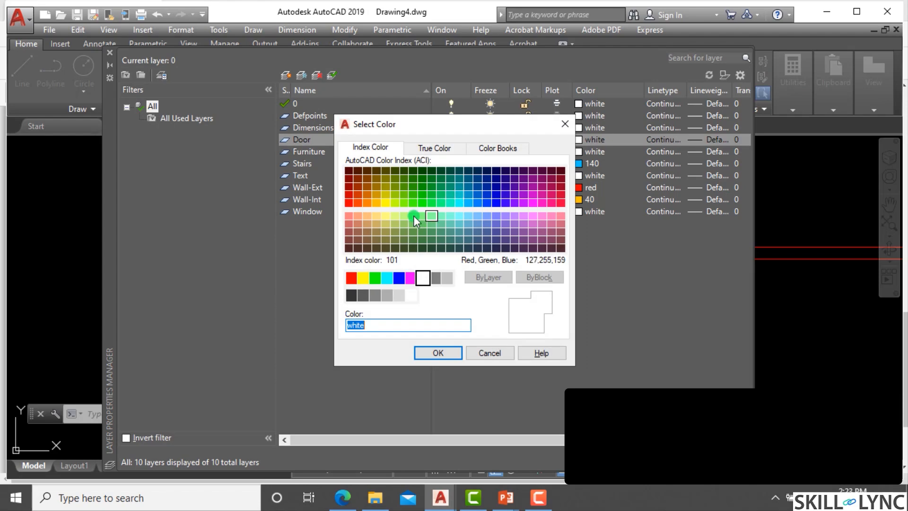
left_click(430, 200)
left_click(439, 351)
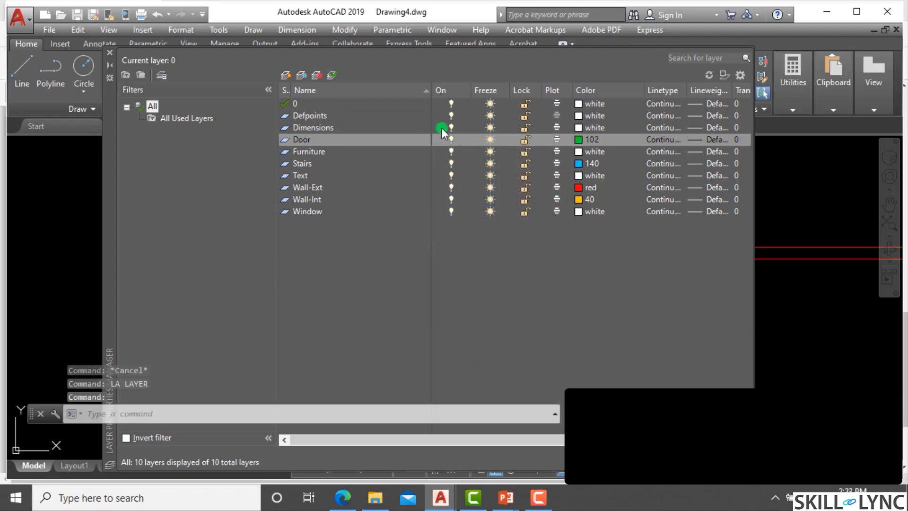
Step: Set the Dimensions layer's colour to index 42
left_click(339, 128)
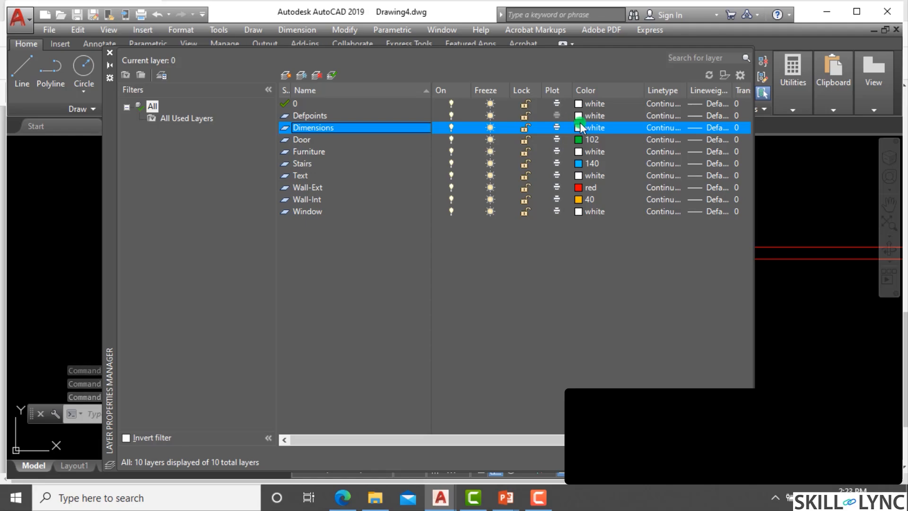
left_click(579, 127)
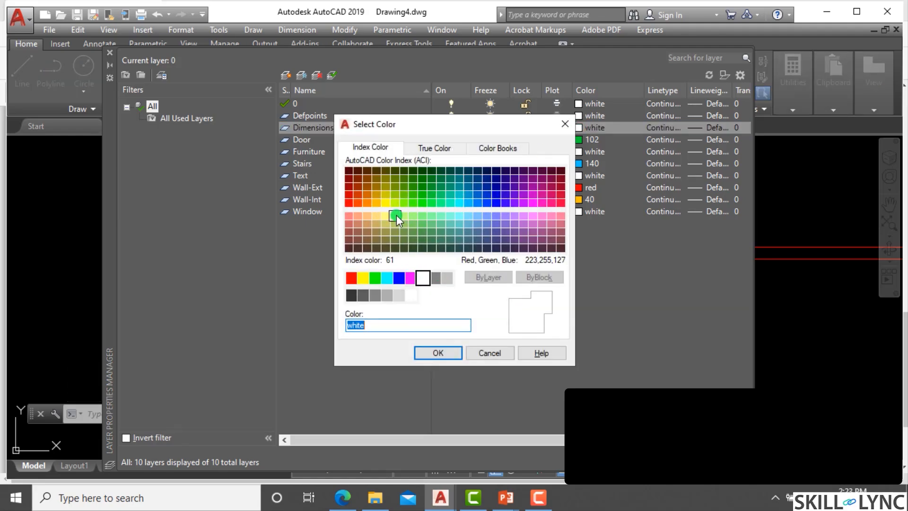
left_click(376, 193)
left_click(440, 354)
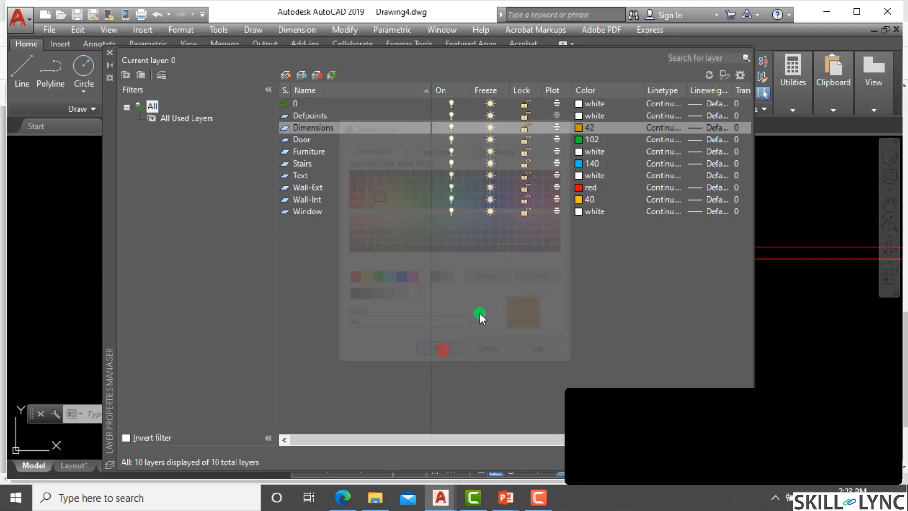
Step: Set the Furniture layer's colour to index 134
left_click(579, 152)
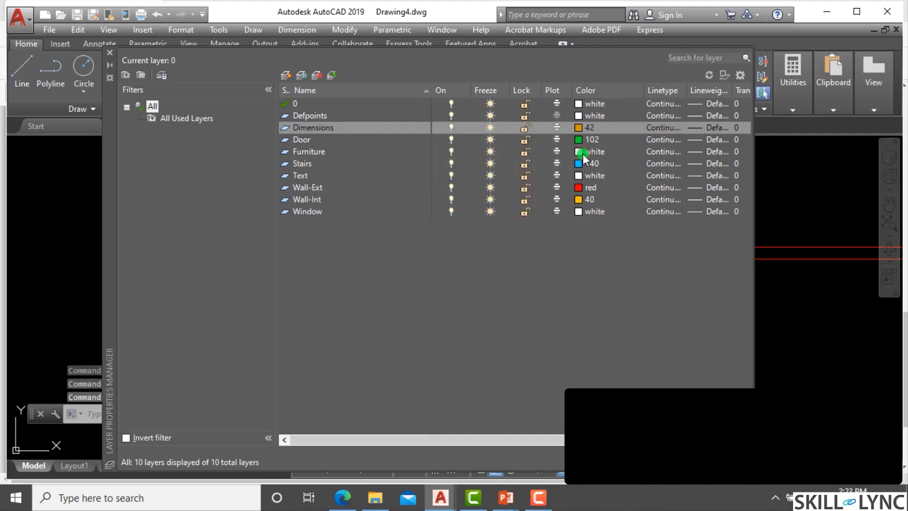
left_click(545, 177)
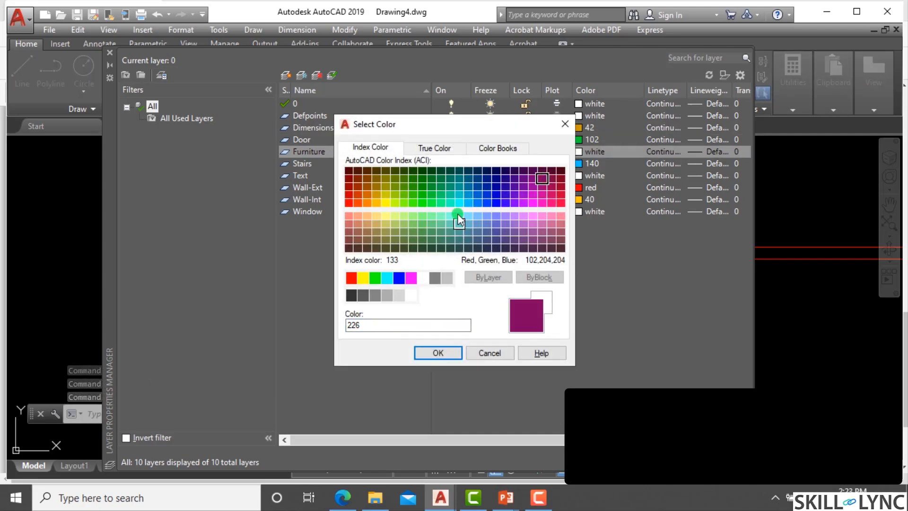
left_click(459, 187)
left_click(440, 353)
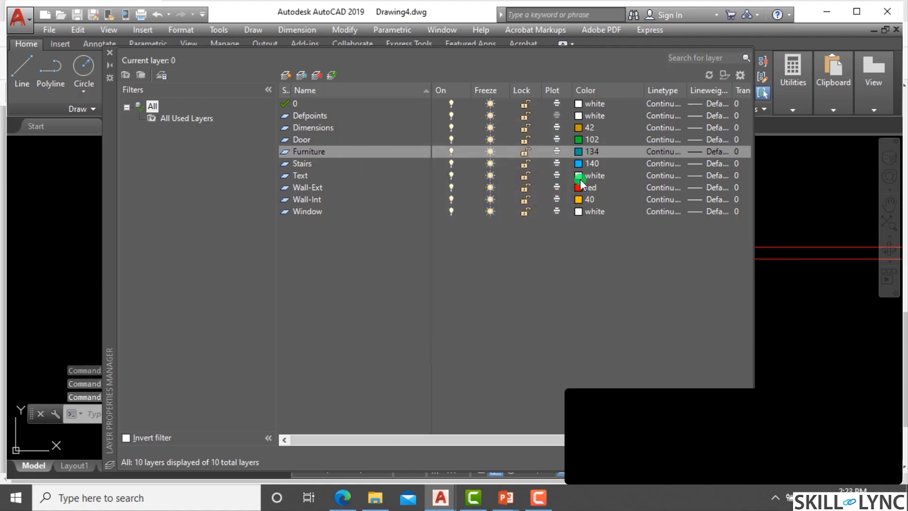
Step: Set the Text layer's colour to index 52
left_click(579, 174)
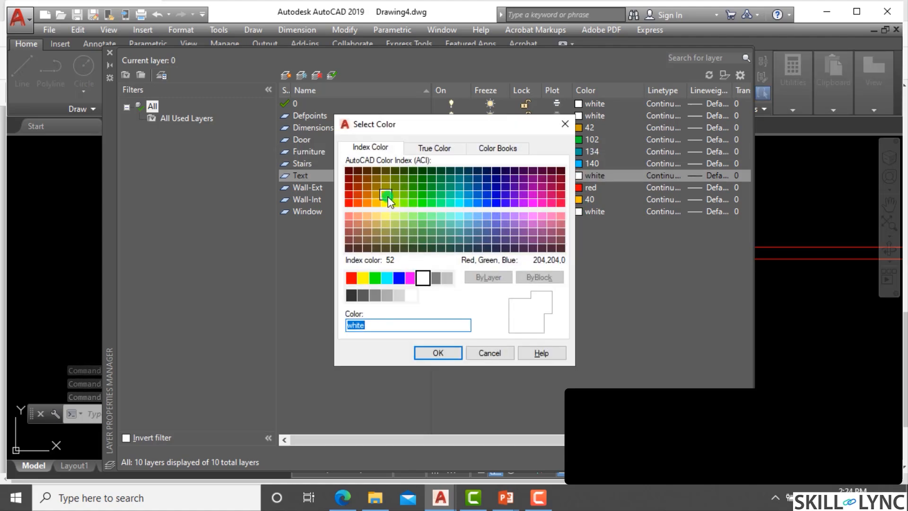
left_click(388, 196)
left_click(430, 353)
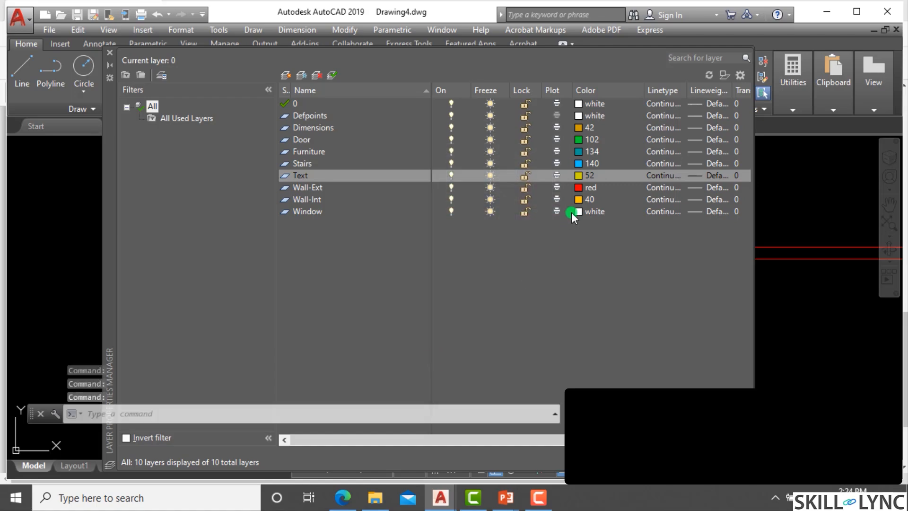
Step: Set the Window layer's colour to green and close the layer manager
left_click(577, 211)
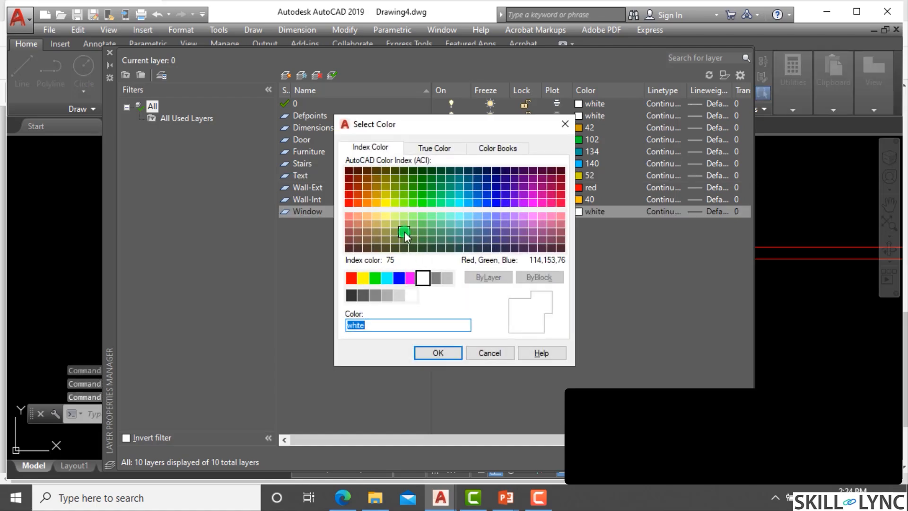
left_click(378, 278)
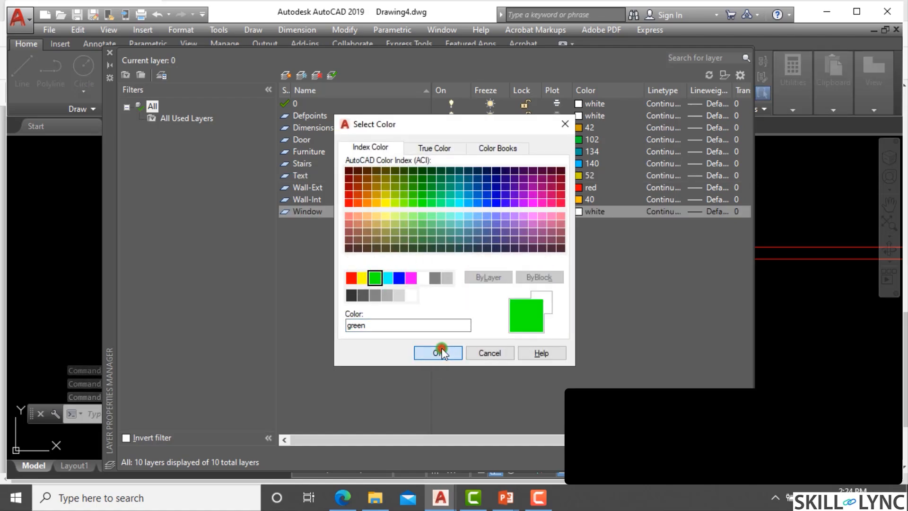
left_click(439, 353)
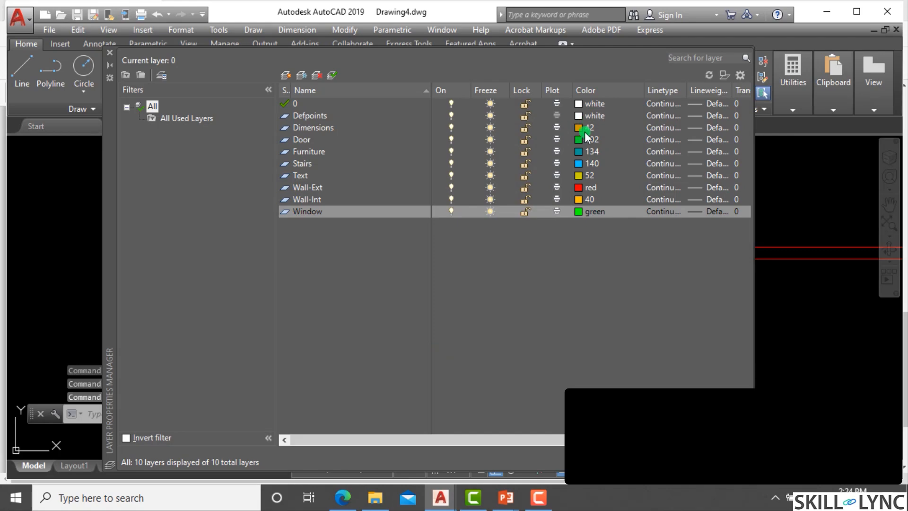
left_click(109, 57)
Step: Move the arched-end outline beside the DINING label to the Furniture layer and clear the selection
left_click(429, 286)
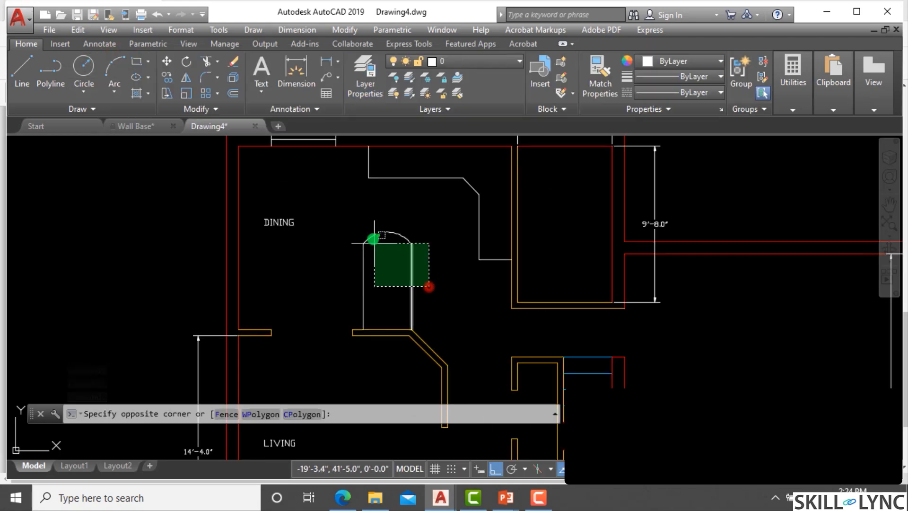
left_click(374, 239)
left_click(463, 63)
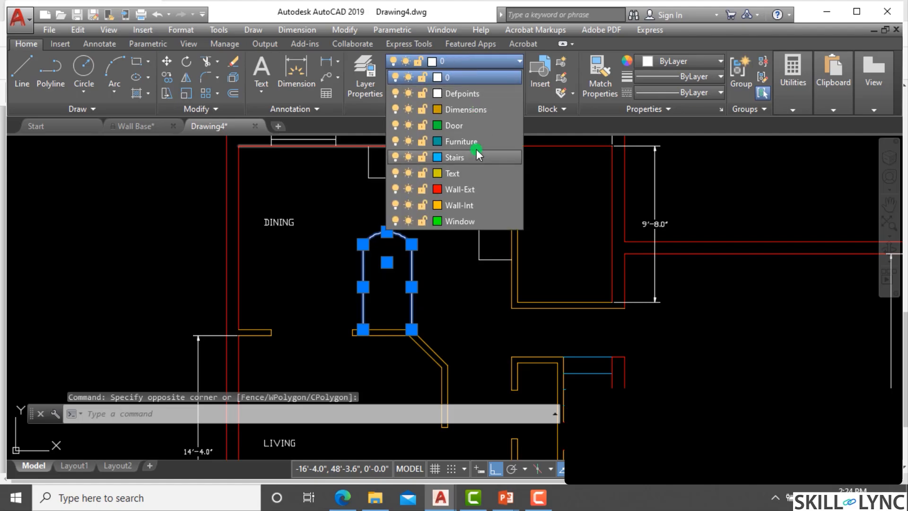
left_click(474, 141)
key("Escape")
key("Escape")
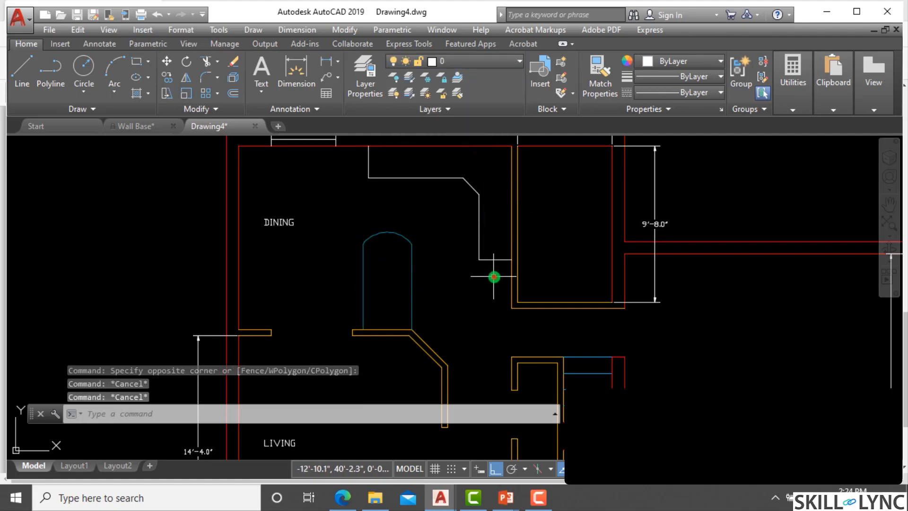
left_click(490, 271)
left_click(462, 174)
left_click(424, 203)
left_click(350, 159)
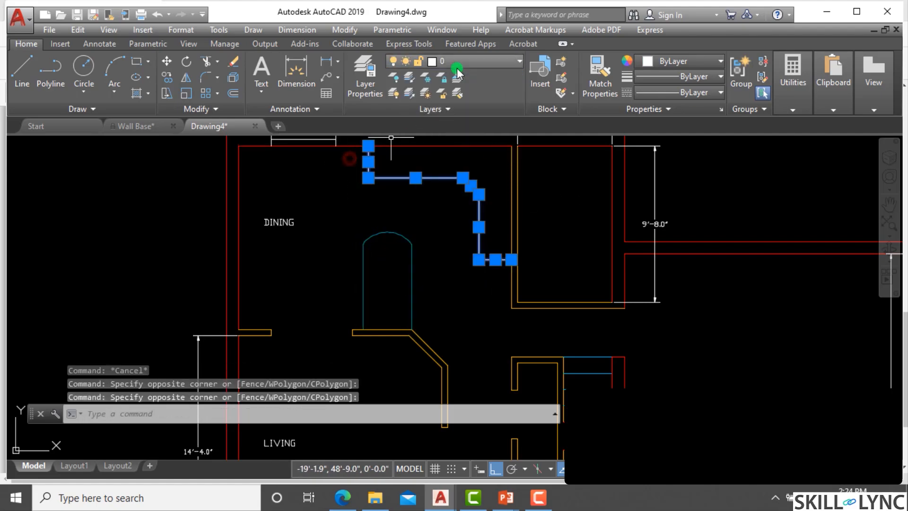
left_click(461, 62)
left_click(465, 63)
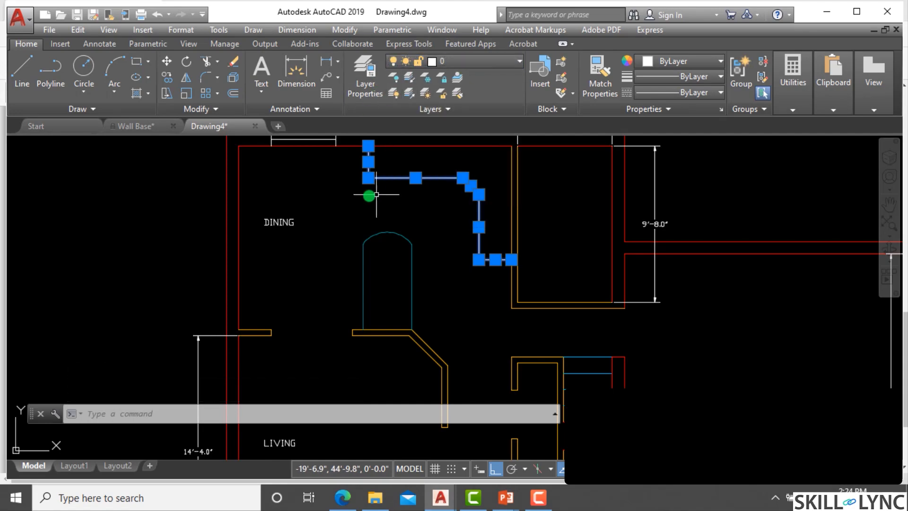
key("Escape")
key("Escape")
key("Escape")
Step: Create a new layer named Slab in the layer manager
type("la")
key("Return")
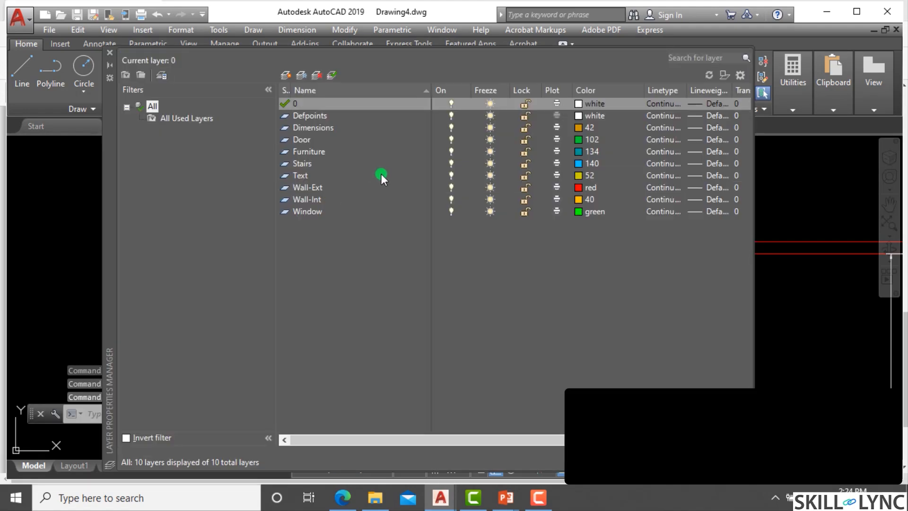
left_click(287, 74)
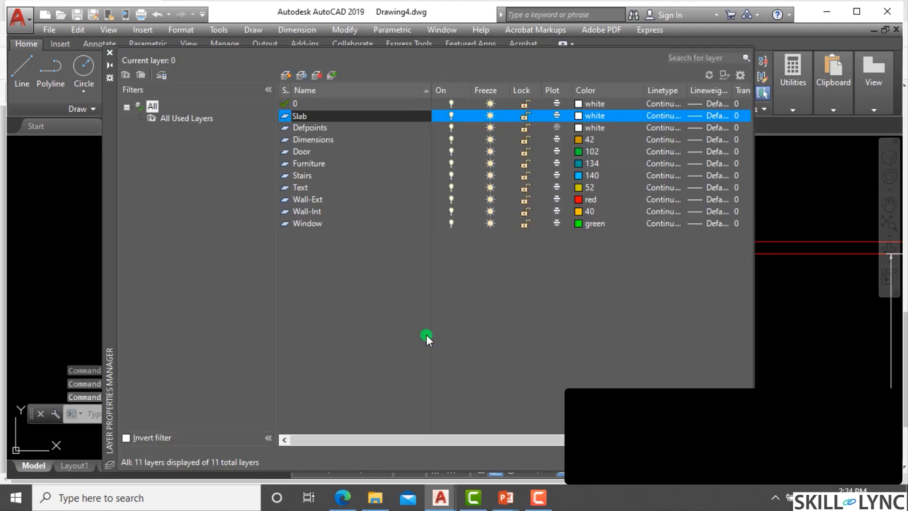
left_click(374, 294)
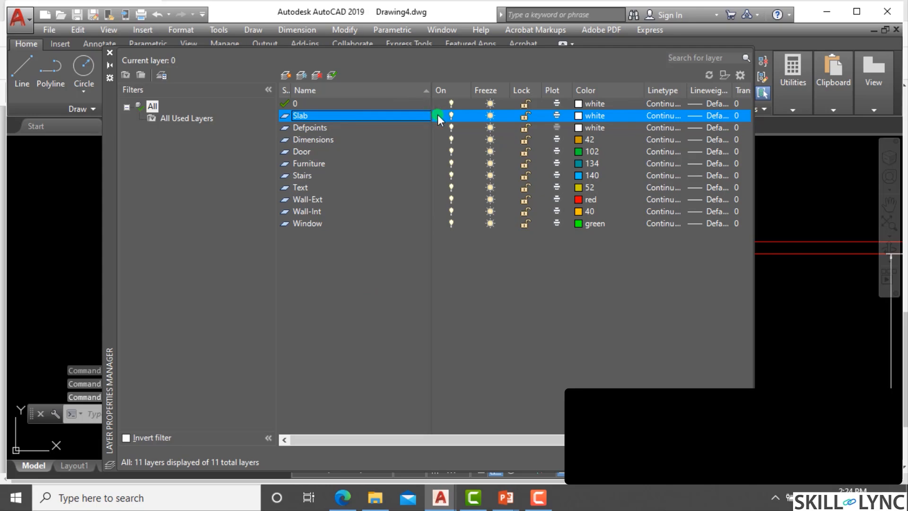
Step: Set the Slab layer's colour to index 42
left_click(579, 115)
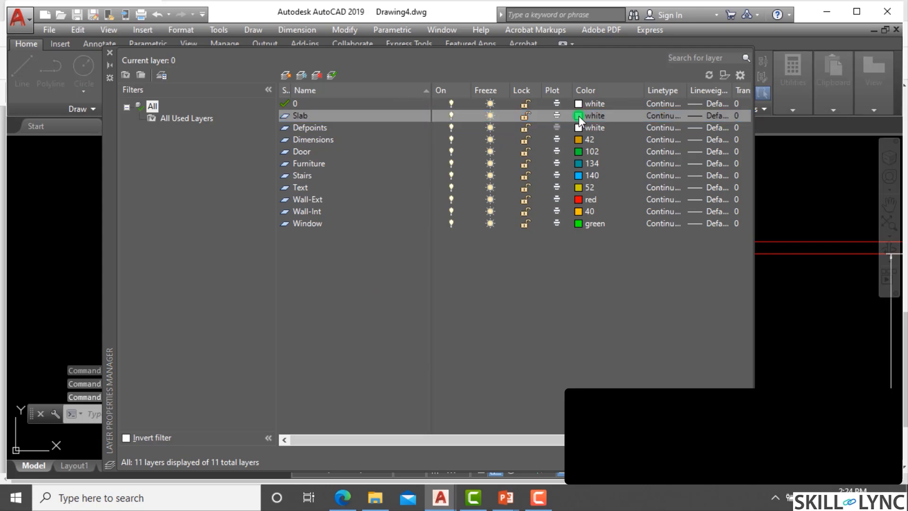
left_click(376, 199)
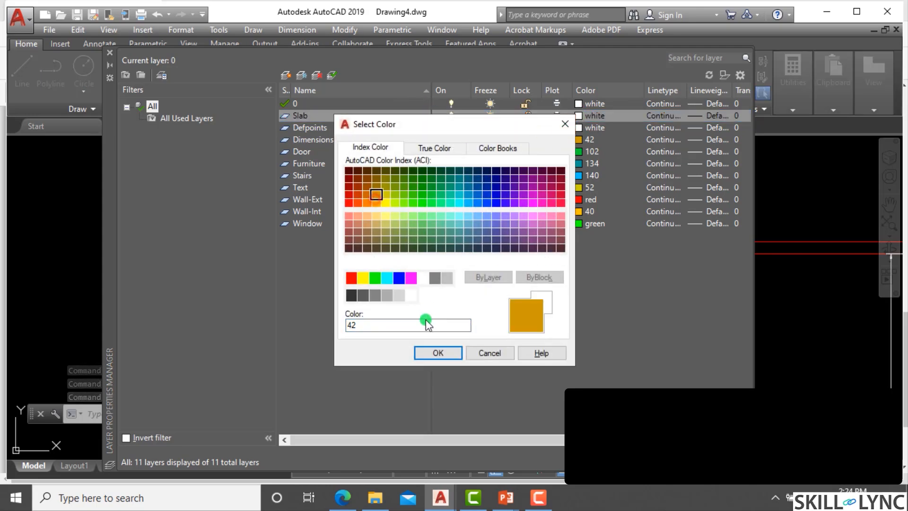
Step: Set the Slab layer's color to index 42
left_click(438, 353)
left_click(111, 55)
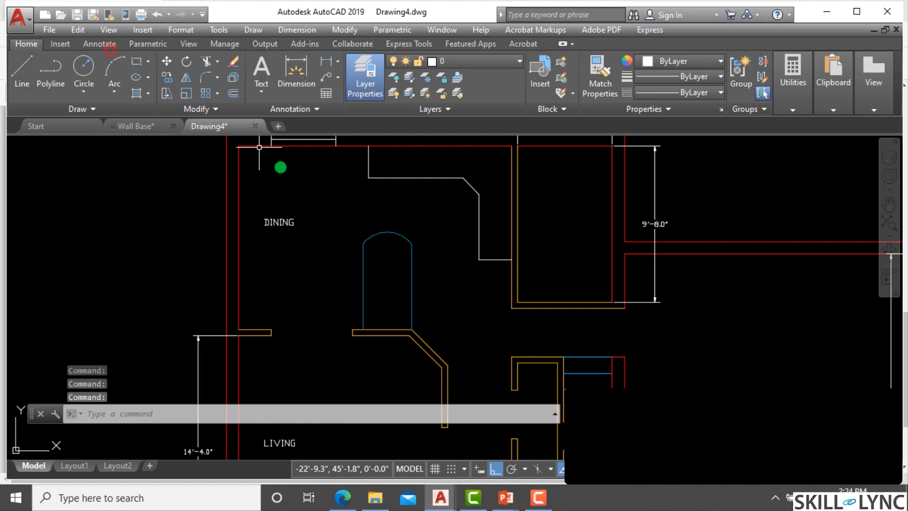
Step: Move all segments of the angled counter outline beside the dining area to the Slab layer
left_click(430, 190)
left_click(341, 139)
left_click(492, 269)
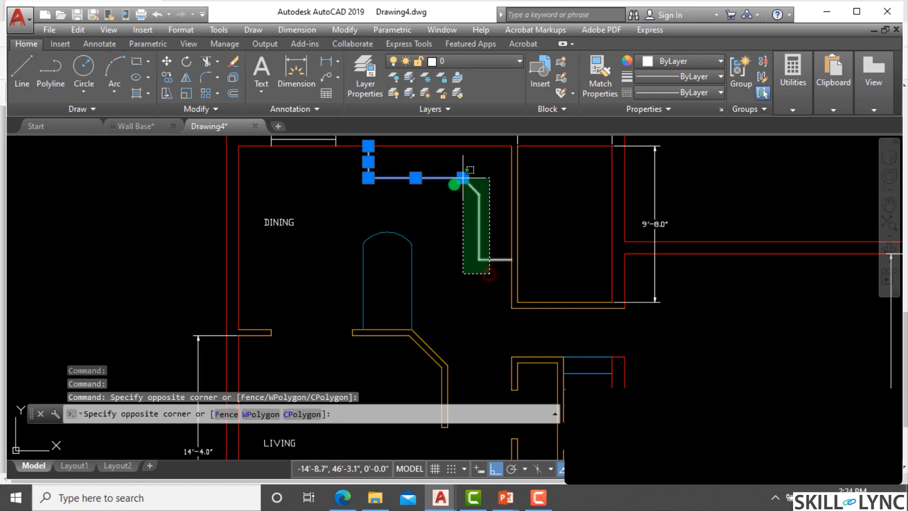
left_click(451, 179)
left_click(443, 65)
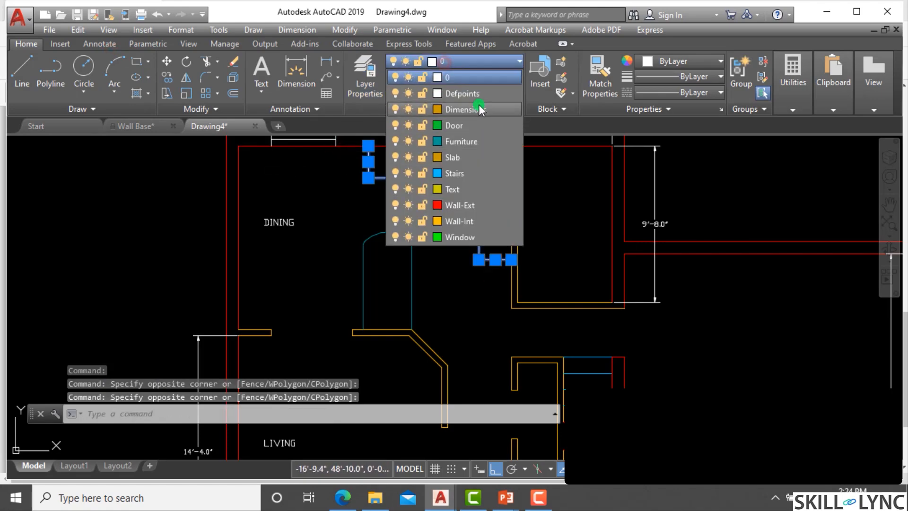
left_click(465, 155)
key("Escape")
key("Escape")
key("Escape")
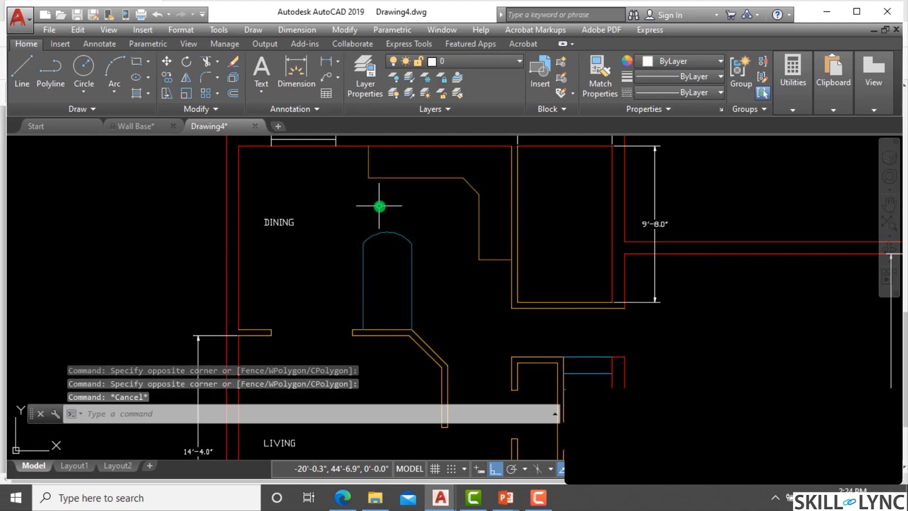
Step: Change the Slab layer's color to index 204
scroll(448, 197, "down", 3)
scroll(413, 205, "up", 3)
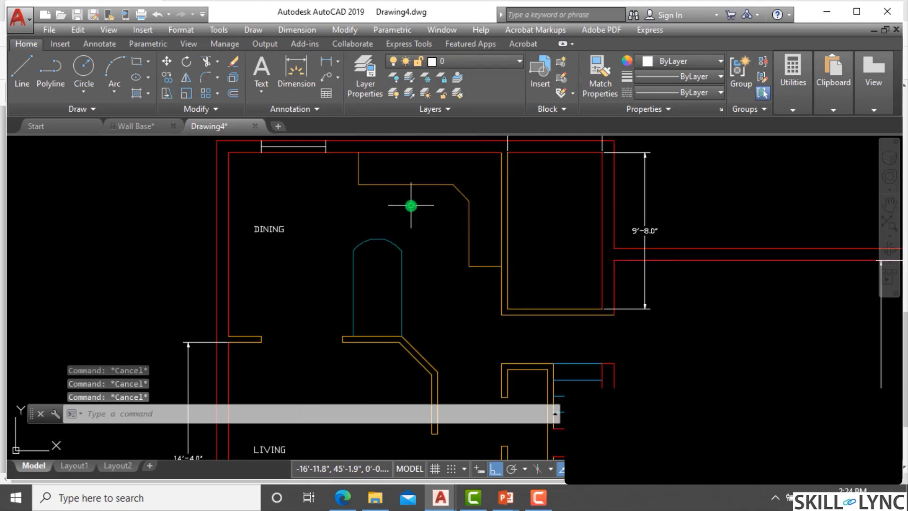
scroll(427, 205, "down", 3)
scroll(424, 232, "up", 3)
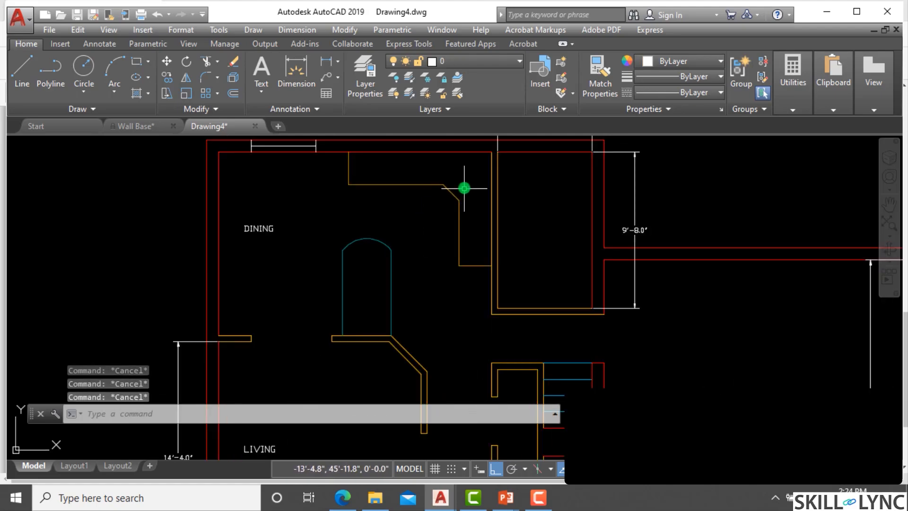
scroll(464, 189, "up", 2)
type("la")
key("Return")
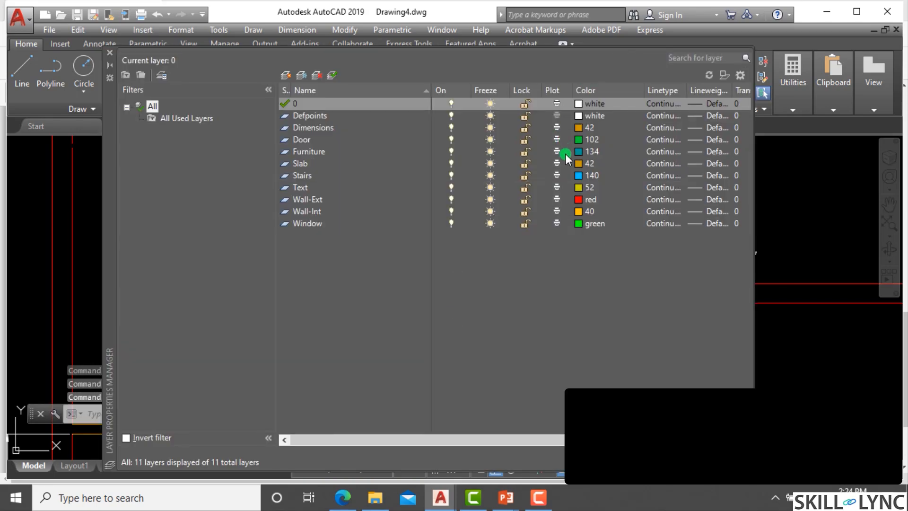
left_click(578, 163)
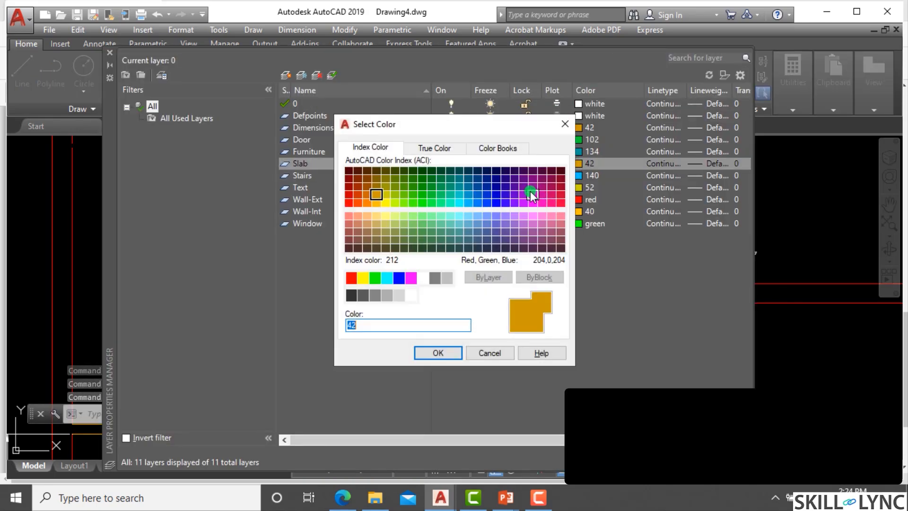
left_click(523, 187)
left_click(432, 356)
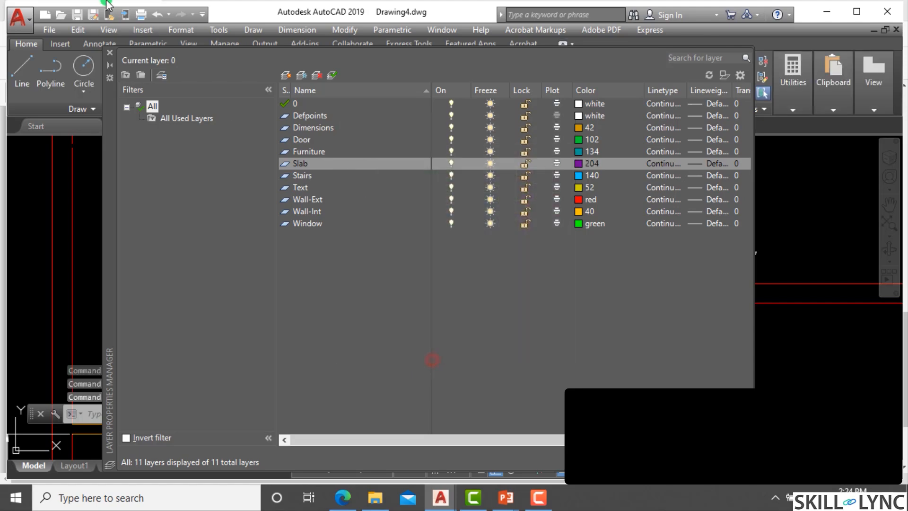
left_click(110, 58)
scroll(470, 211, "down", 4)
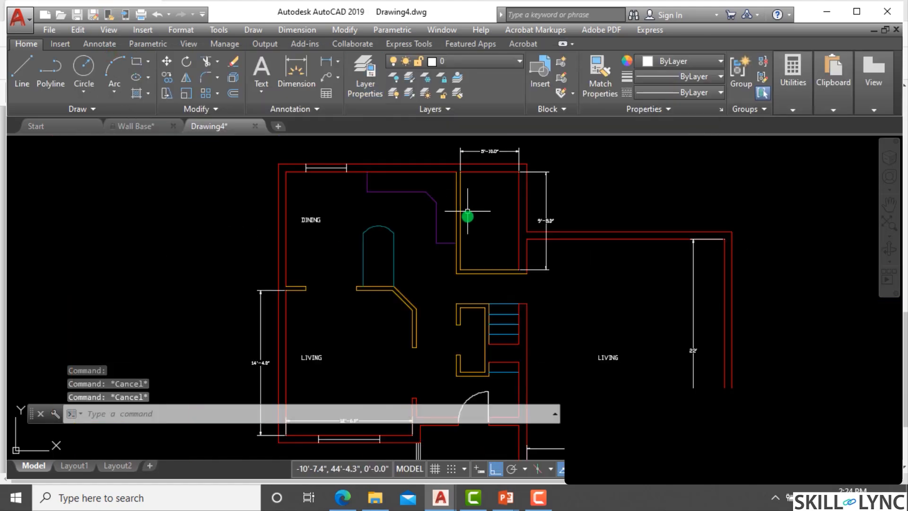
scroll(406, 256, "up", 2)
left_click(330, 204)
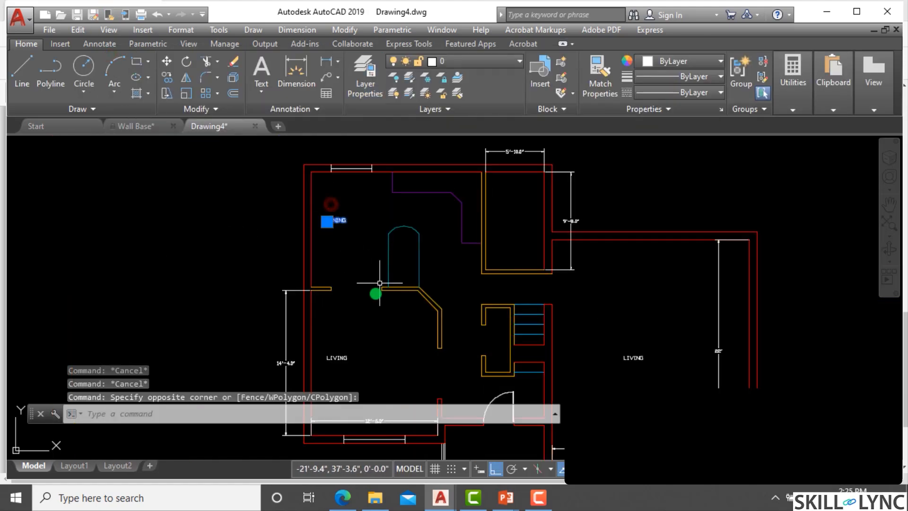
left_click(358, 367)
left_click(337, 341)
key("Escape")
key("Escape")
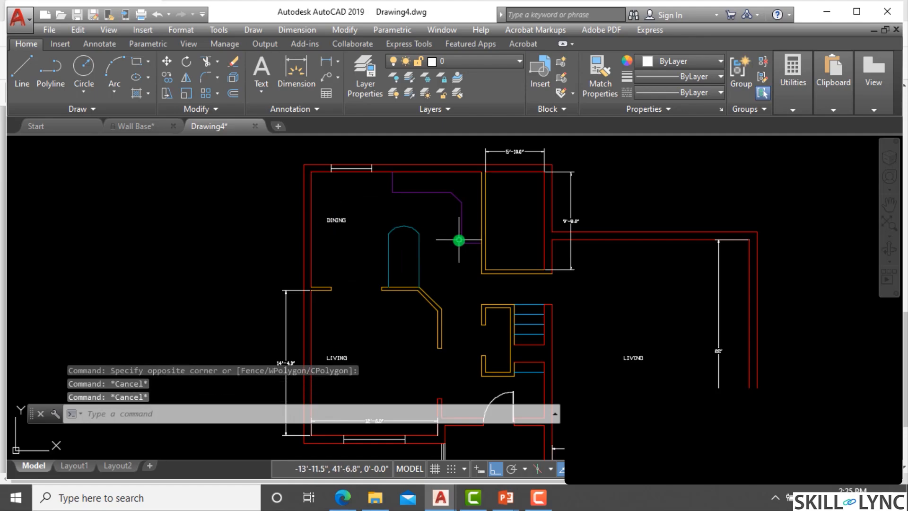
type("la")
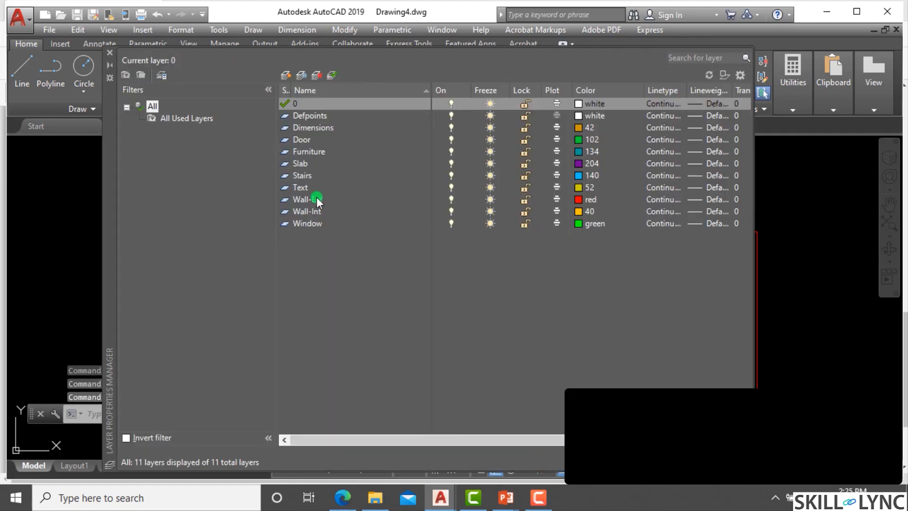
left_click(112, 52)
Step: Move the DINING label and both LIVING labels to the Text layer
left_click(360, 391)
left_click(322, 331)
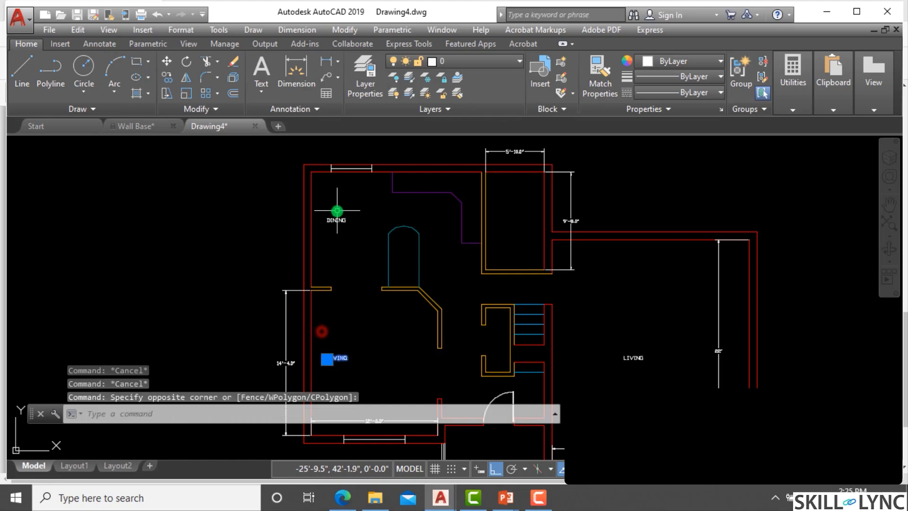
left_click(336, 220)
scroll(334, 205, "down", 4)
scroll(439, 312, "up", 2)
scroll(462, 236, "up", 2)
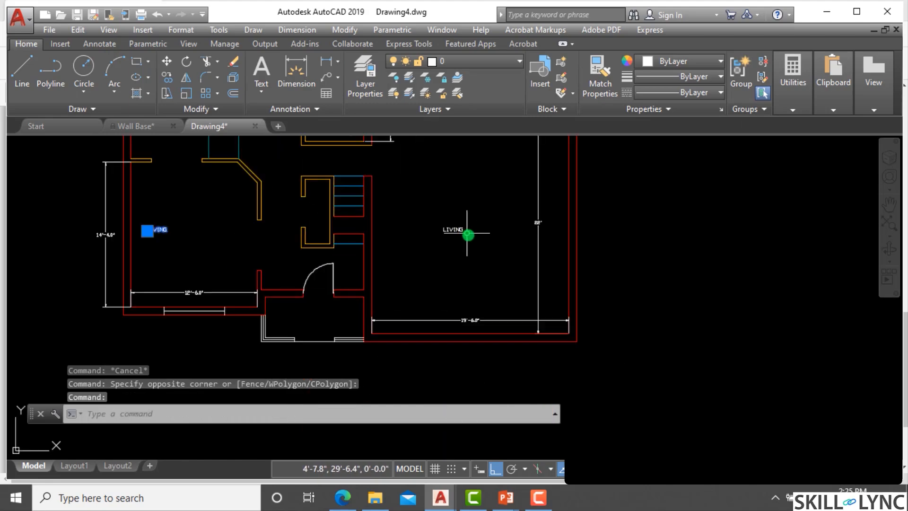
left_click(468, 233)
left_click(442, 209)
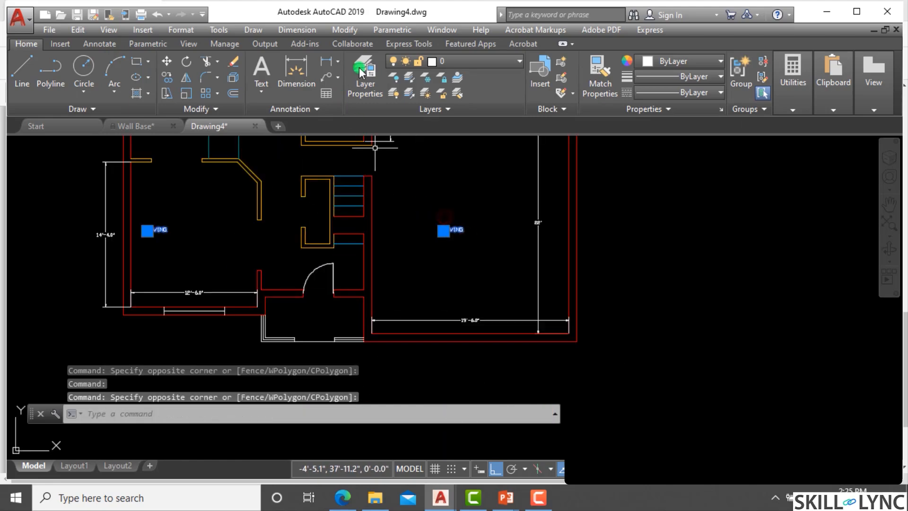
left_click(454, 55)
left_click(469, 187)
key("Escape")
key("Escape")
key("Escape")
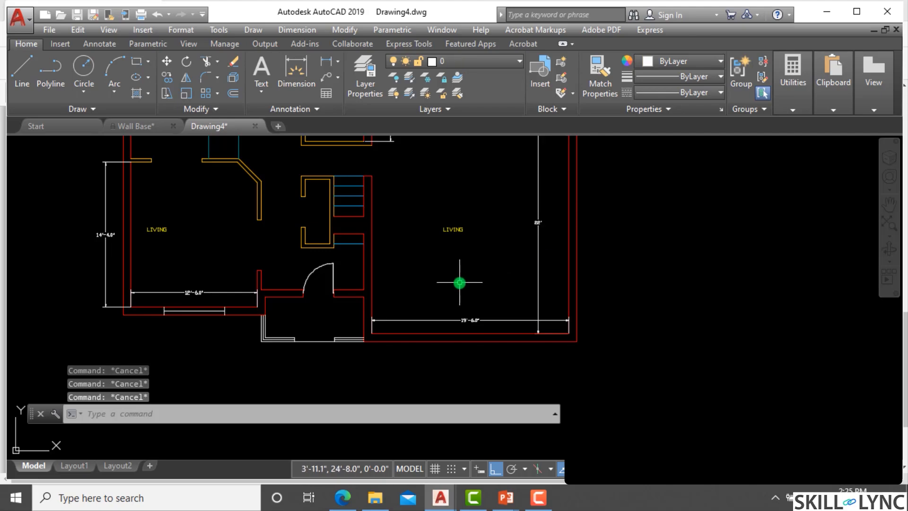
Step: Change the Text layer's color to index 220
scroll(460, 283, "down", 2)
type("la")
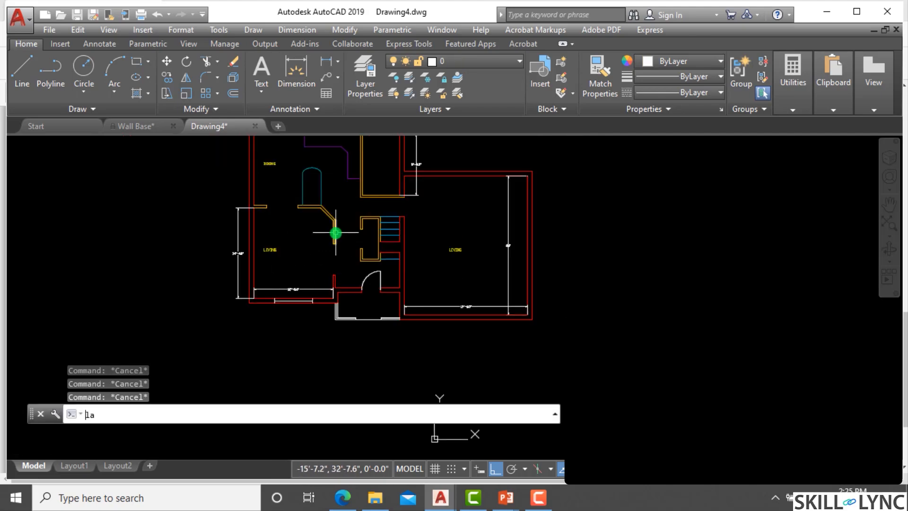
key("Return")
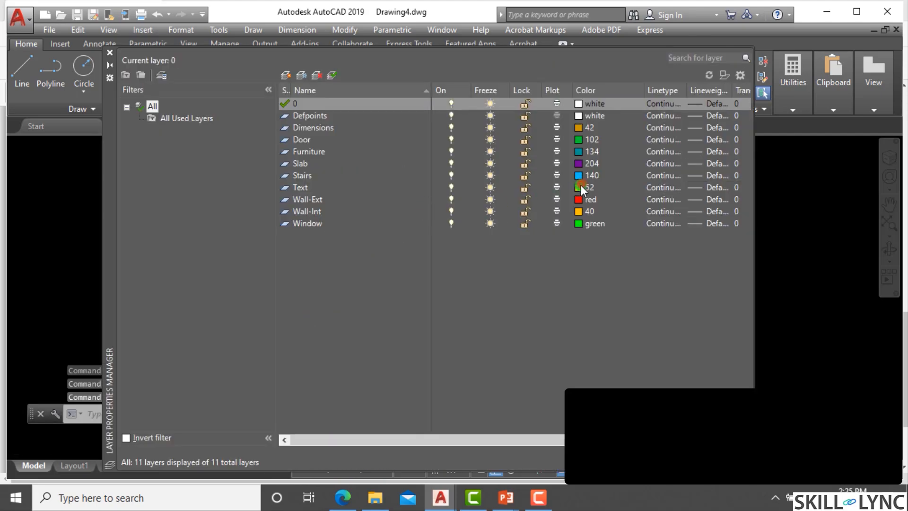
left_click(579, 187)
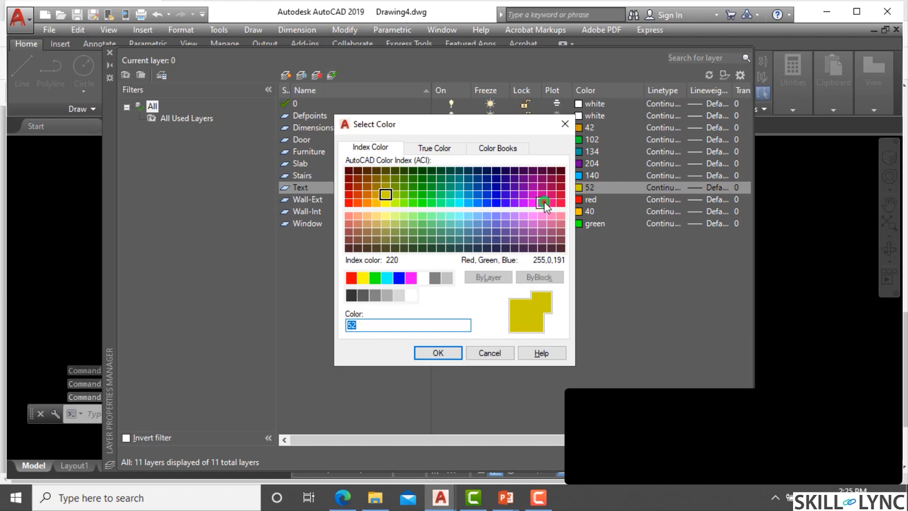
left_click(544, 202)
left_click(438, 353)
left_click(110, 53)
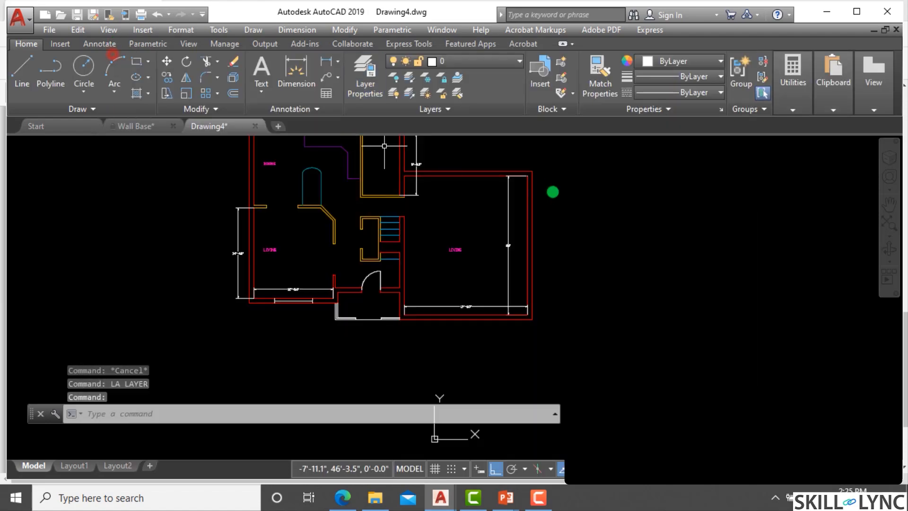
key("Escape")
key("Escape")
Step: Move the window in the lower wall of the 12'-6" wide living room to the Window layer
scroll(431, 287, "up", 5)
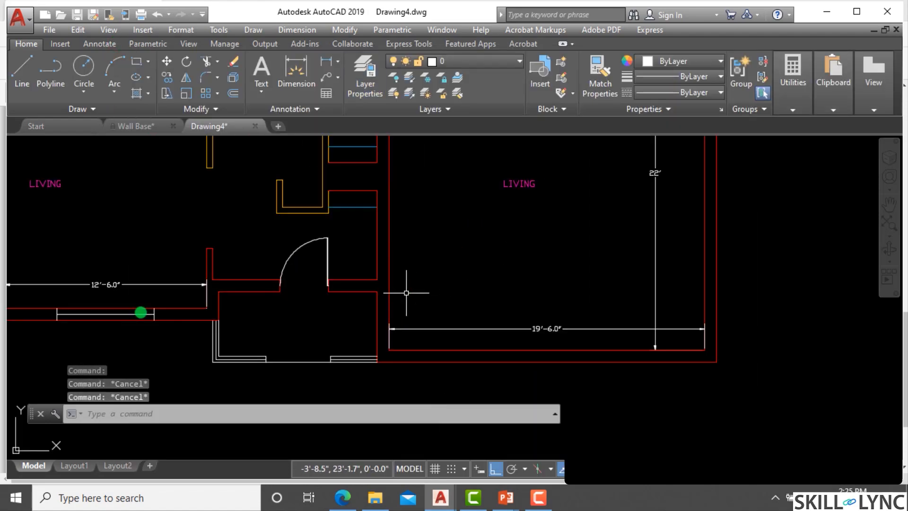
left_click(32, 276)
left_click(268, 368)
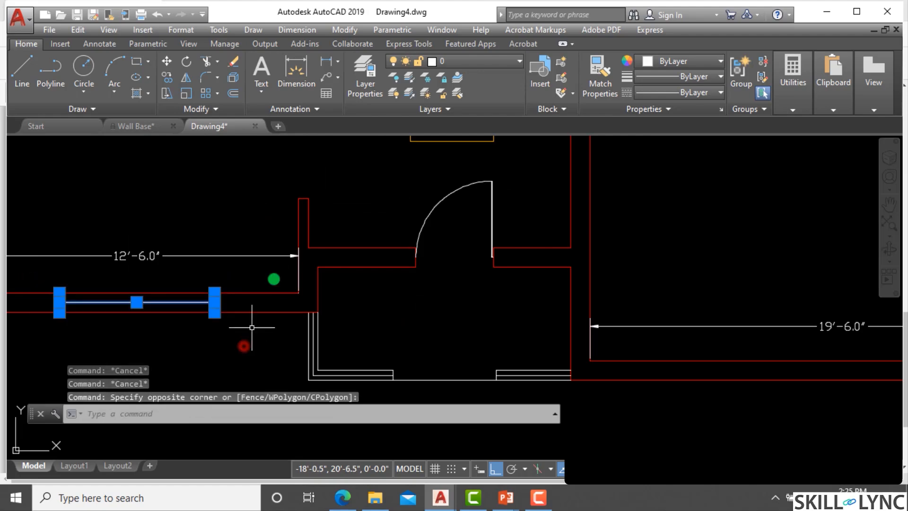
left_click(449, 61)
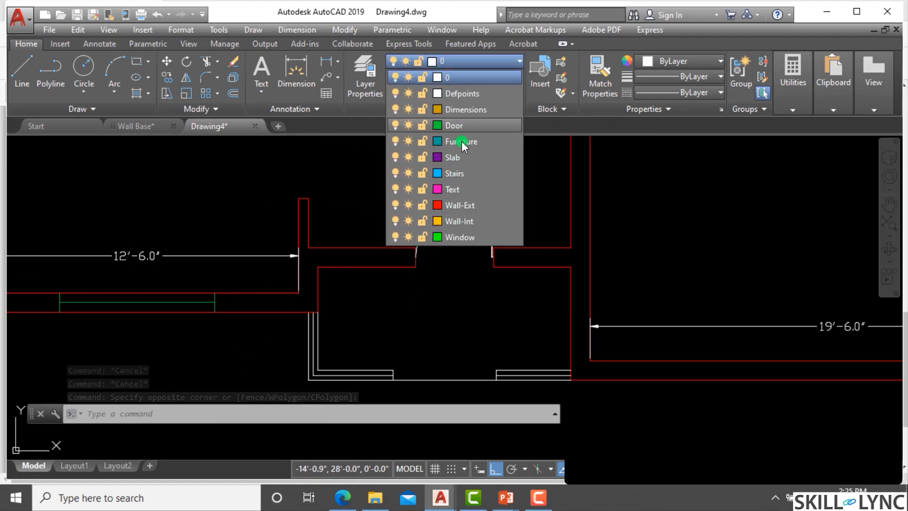
left_click(464, 242)
key("Escape")
key("Escape")
Step: Move the L-shaped corner window lines and the short window on the other side of the entrance porch opening to the Window layer
scroll(369, 357, "down", 3)
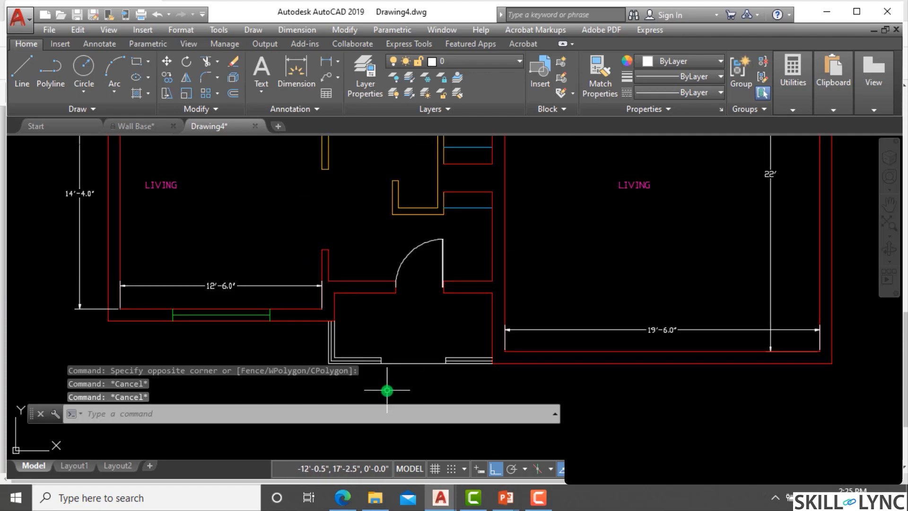
scroll(385, 389, "up", 3)
left_click(360, 364)
left_click(272, 298)
left_click(562, 361)
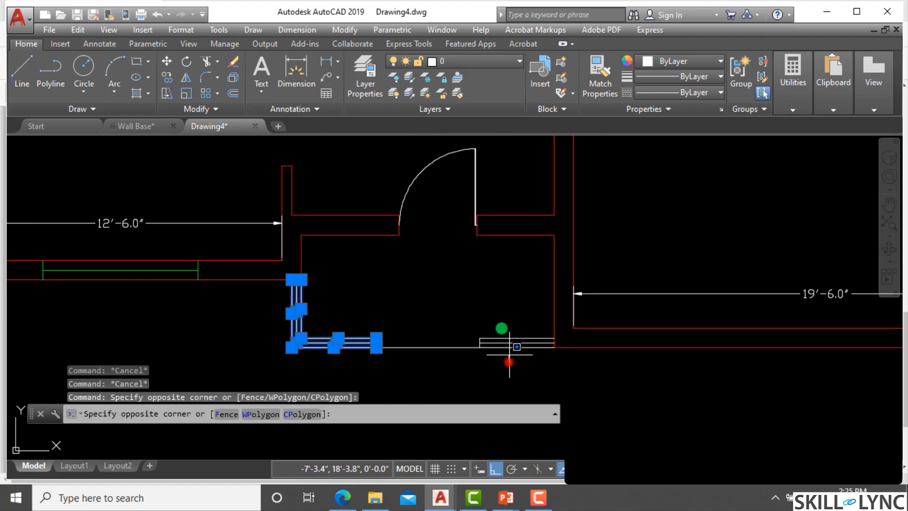
left_click(499, 317)
left_click(470, 326)
left_click(527, 365)
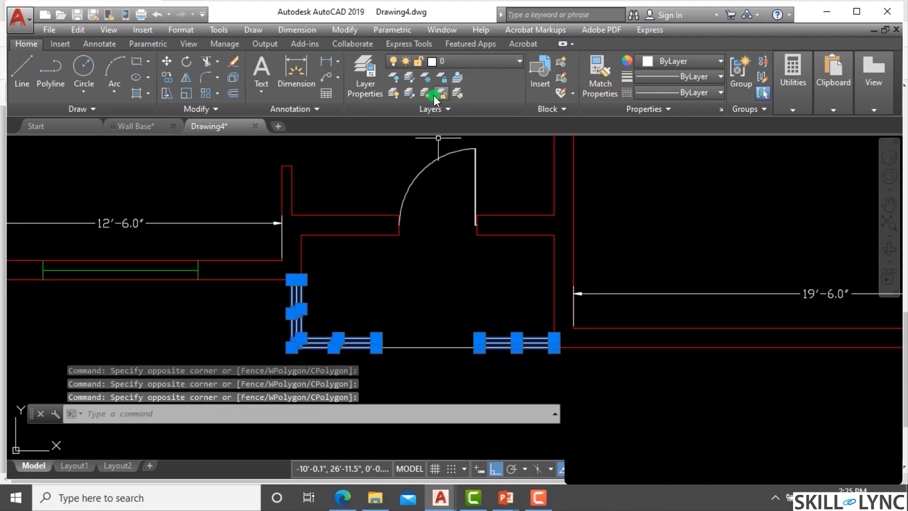
left_click(461, 61)
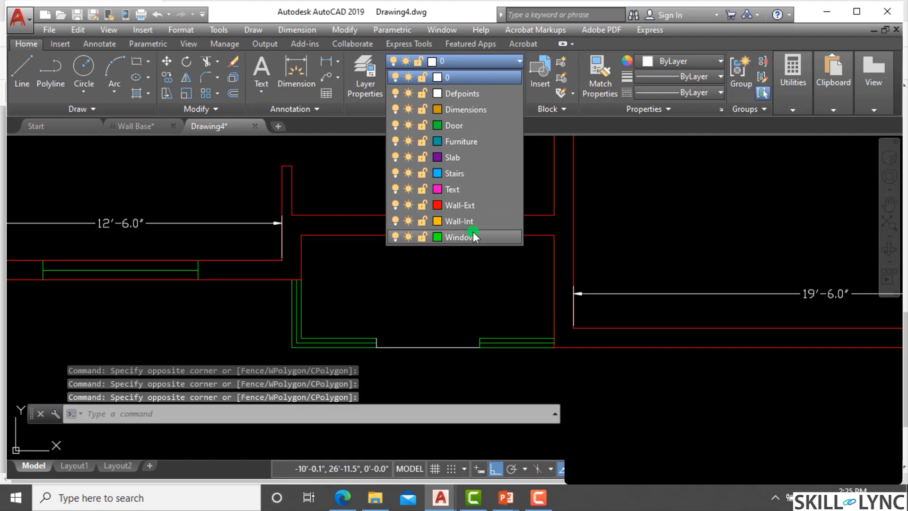
left_click(473, 236)
key("Escape")
key("Escape")
Step: Move the short end line closing the porch's L-shaped window to the Window layer
scroll(355, 361, "up", 5)
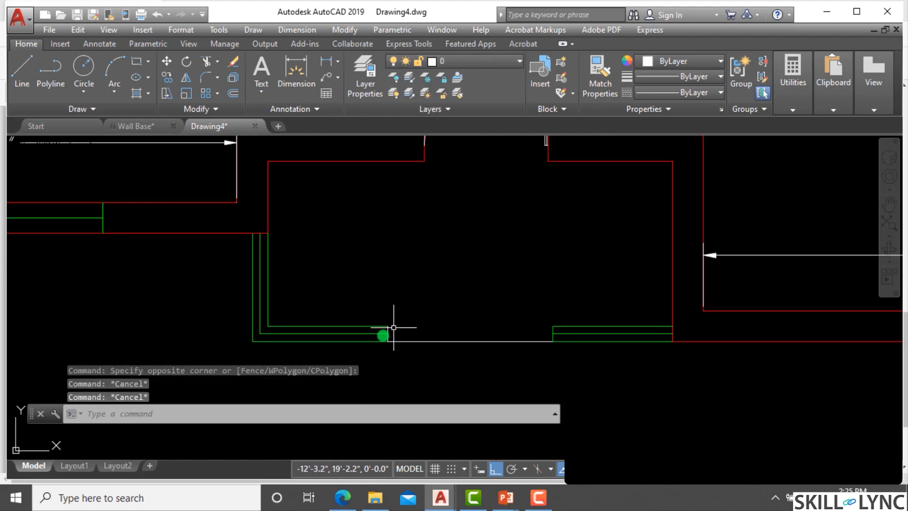
left_click(393, 318)
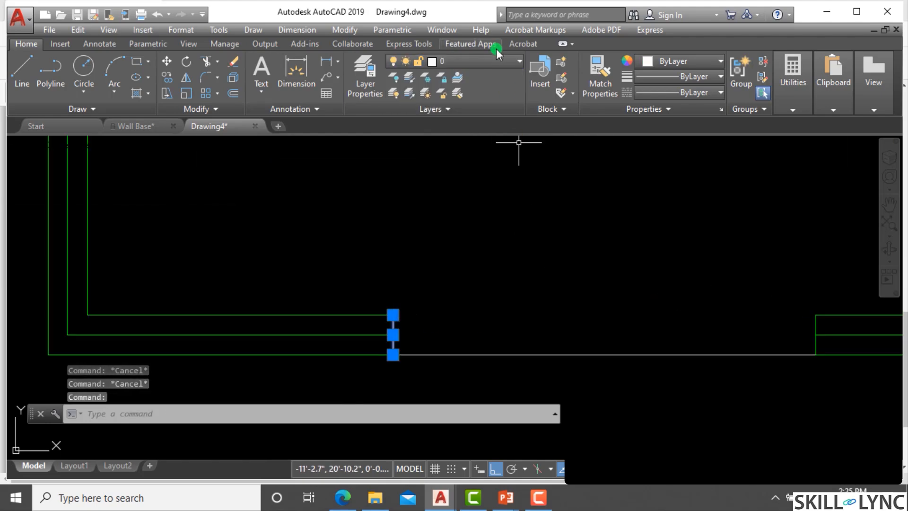
left_click(495, 60)
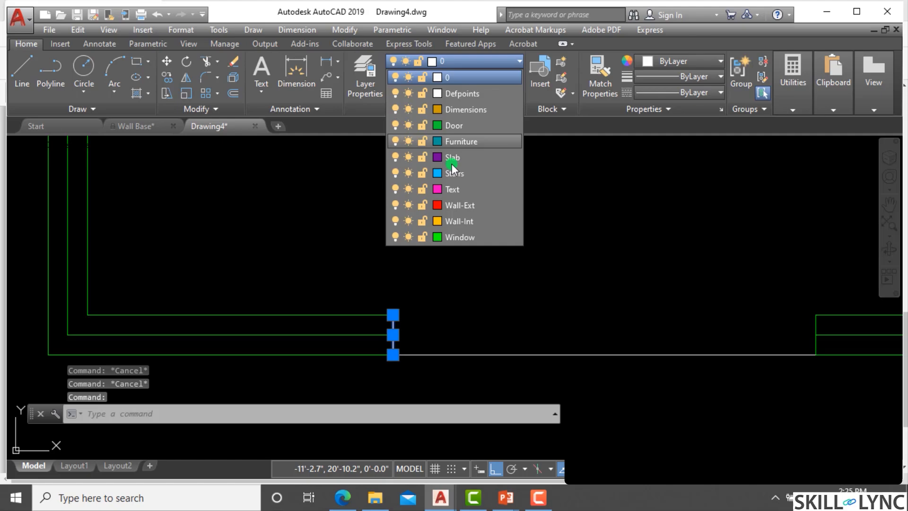
left_click(459, 236)
key("Escape")
key("Escape")
Step: Move the entrance door's swing arc and the complete door leaf, including its short end line, to the Door layer
scroll(414, 315, "down", 3)
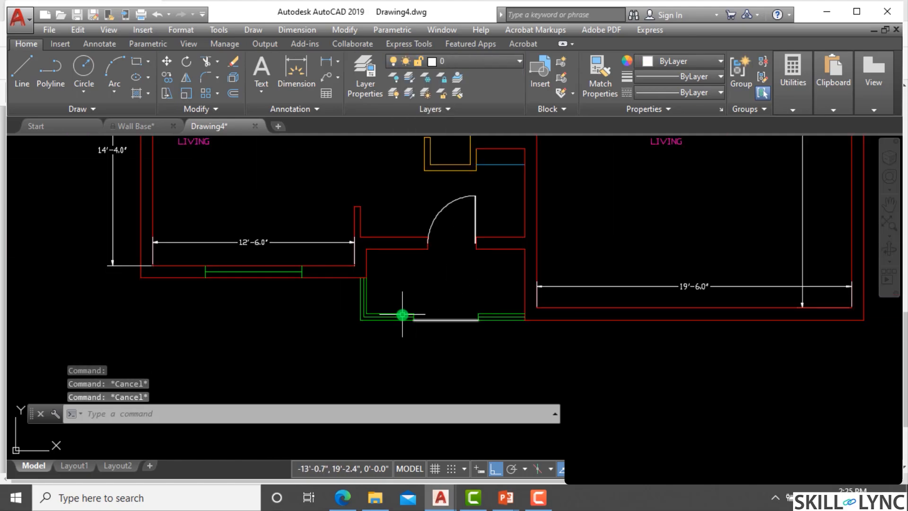
scroll(468, 262, "up", 5)
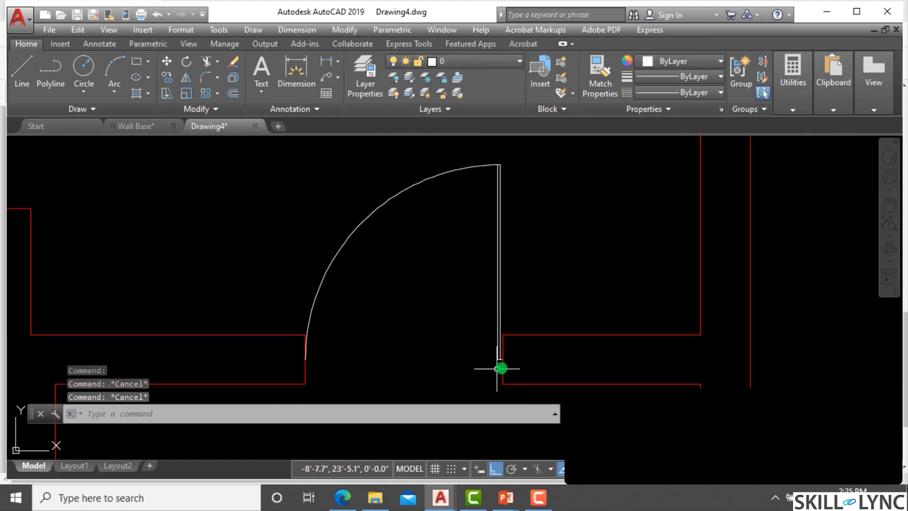
left_click(520, 260)
left_click(383, 156)
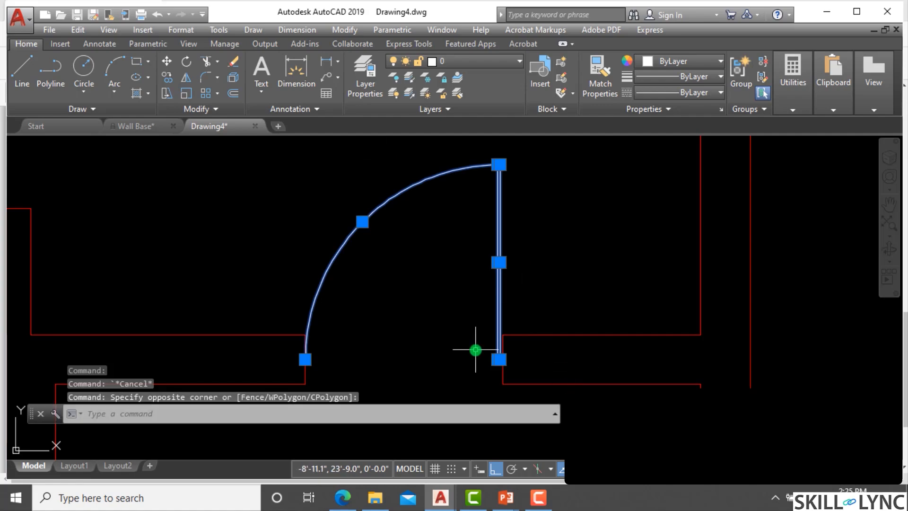
scroll(492, 369, "up", 8)
left_click(567, 312)
left_click(517, 219)
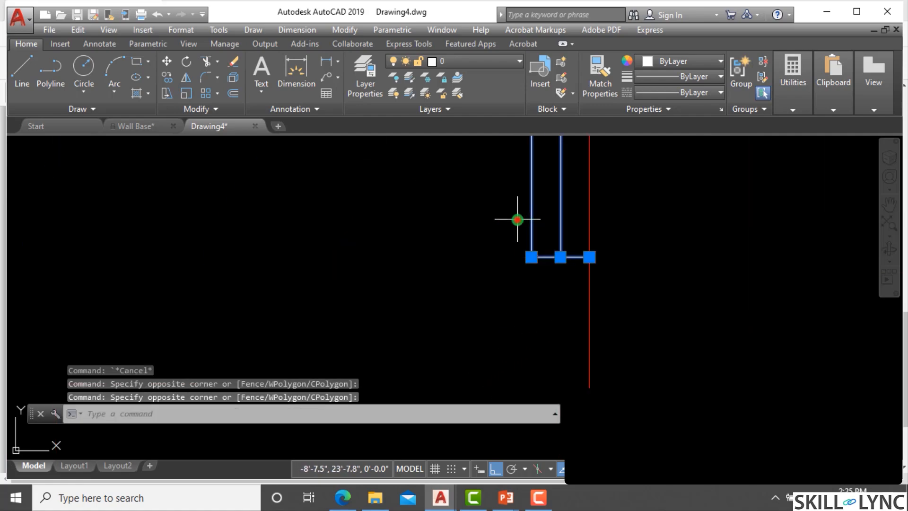
left_click(454, 58)
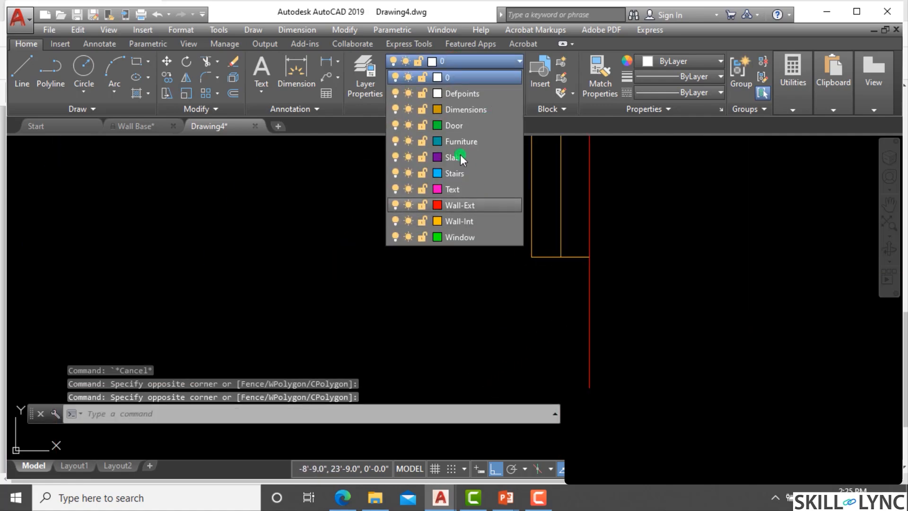
left_click(460, 126)
key("Escape")
key("Escape")
key("Escape")
scroll(423, 283, "down", 8)
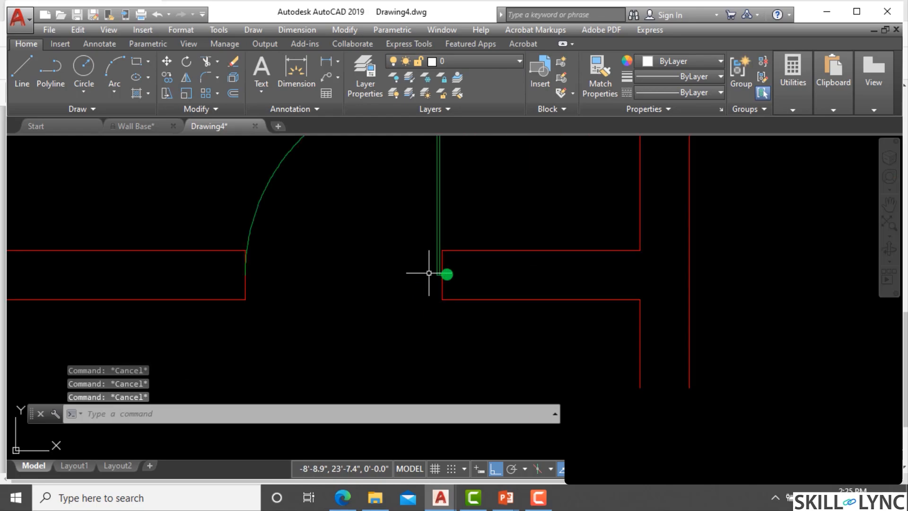
Step: Move the horizontal and vertical dimensions of both living rooms to the Dimensions layer
scroll(517, 303, "down", 2)
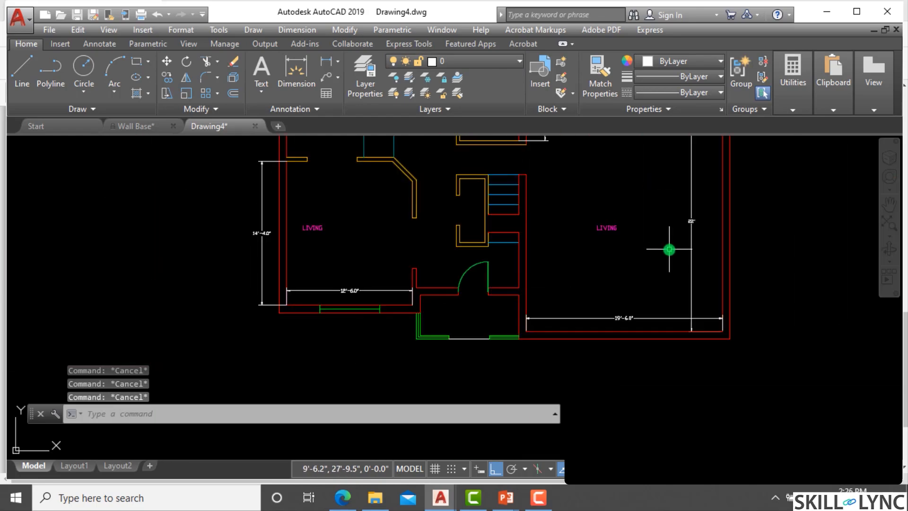
left_click(641, 318)
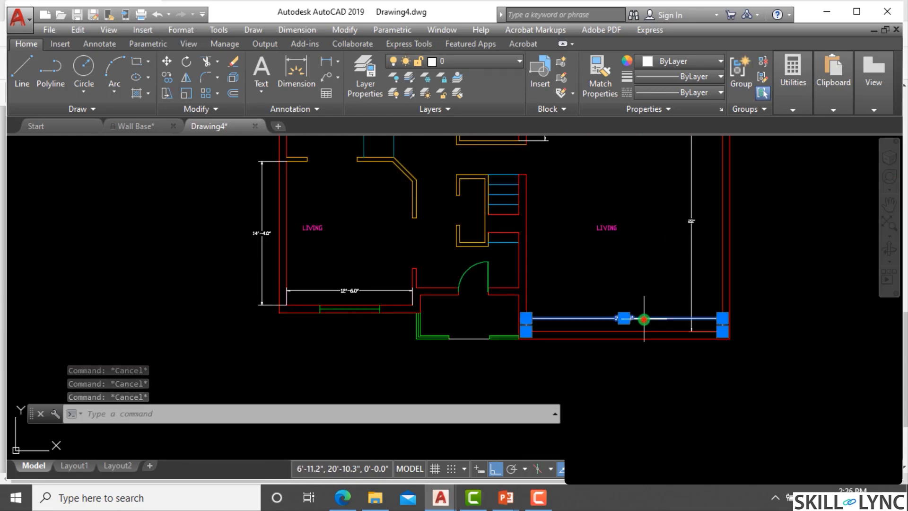
left_click(699, 274)
left_click(271, 233)
left_click(243, 239)
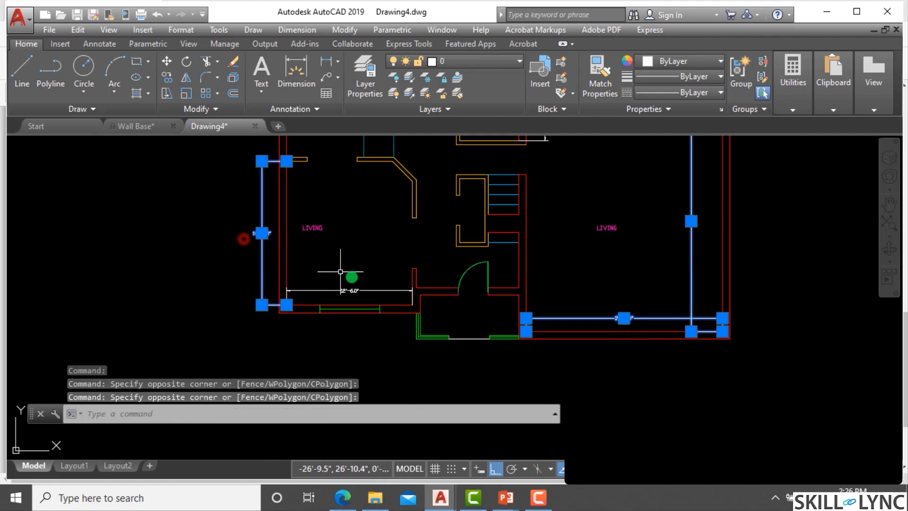
left_click(351, 290)
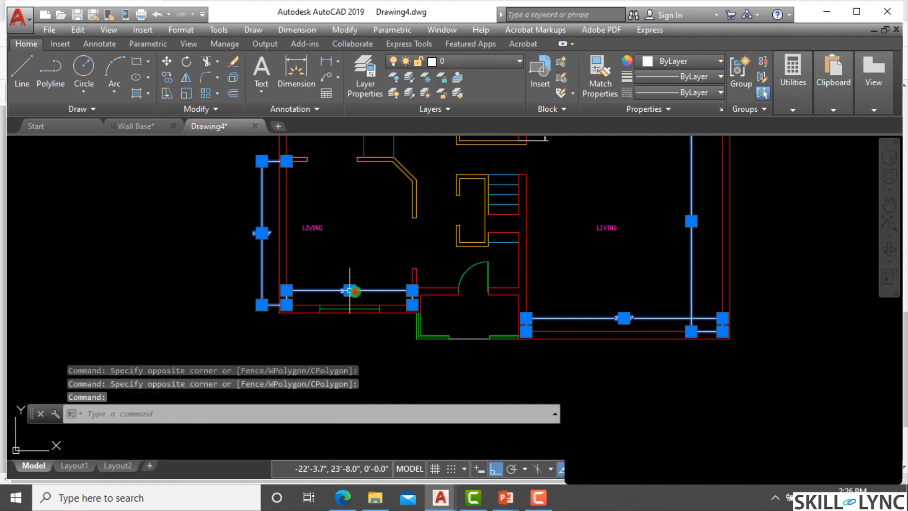
left_click(448, 63)
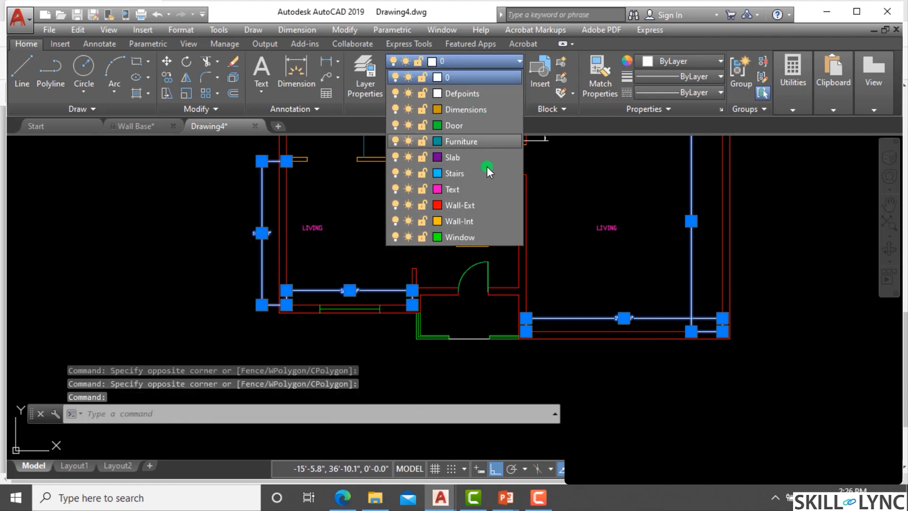
left_click(469, 107)
scroll(381, 324, "down", 5)
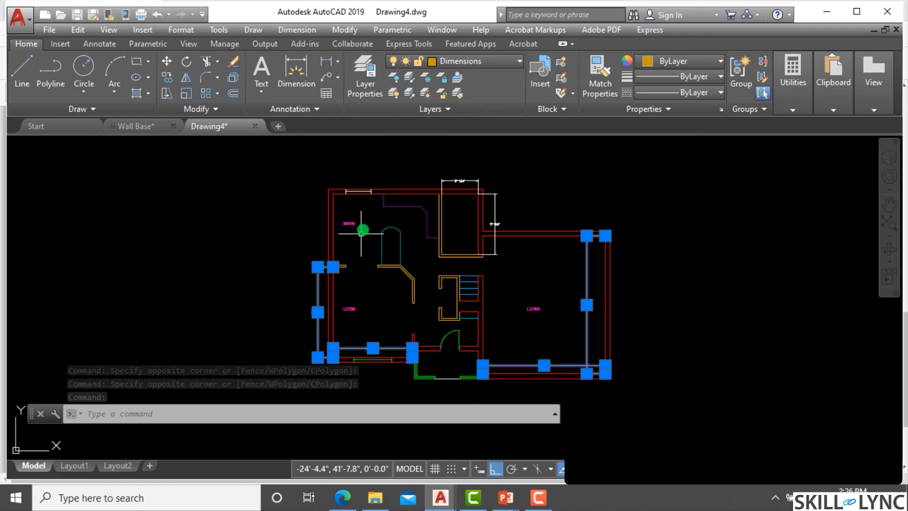
key("Escape")
key("Escape")
key("Escape")
Step: Move the window in the dining room's upper wall to the Window layer
scroll(344, 183, "up", 5)
left_click(347, 181)
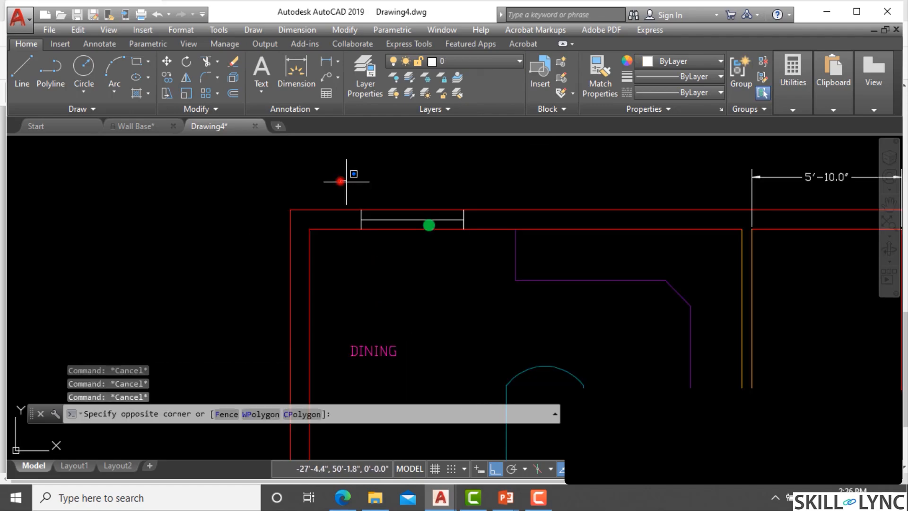
left_click(473, 255)
left_click(473, 61)
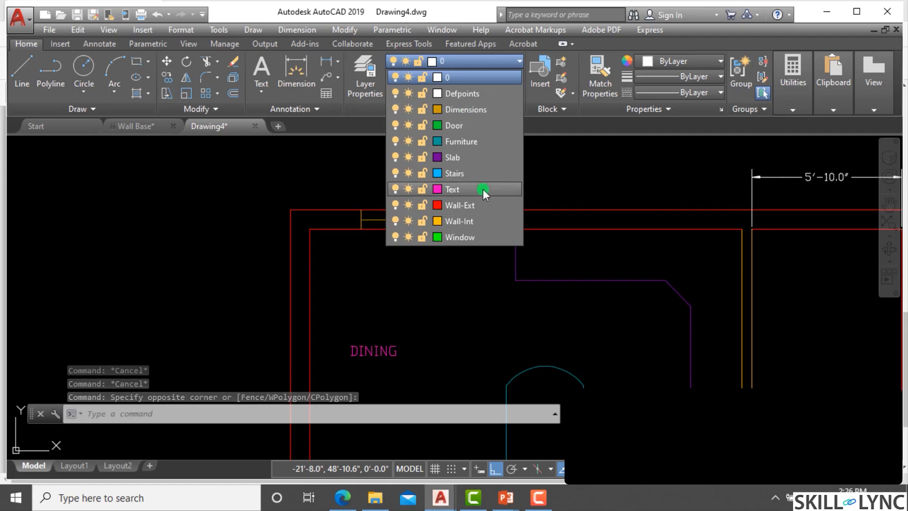
left_click(477, 236)
key("Escape")
scroll(435, 223, "down", 3)
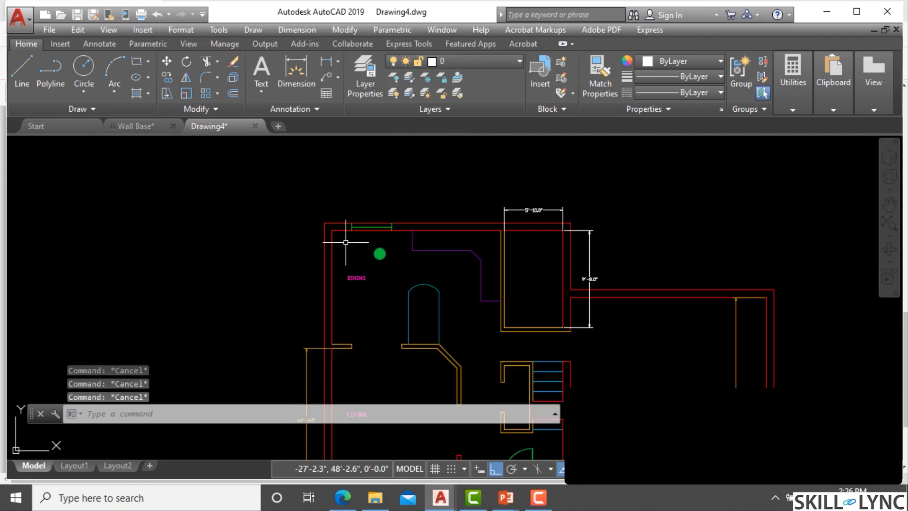
Step: Move the width and height dimensions of the small upper room beside the dining area to the Dimensions layer
scroll(557, 197, "up", 5)
left_click(506, 203)
left_click(448, 147)
left_click(674, 278)
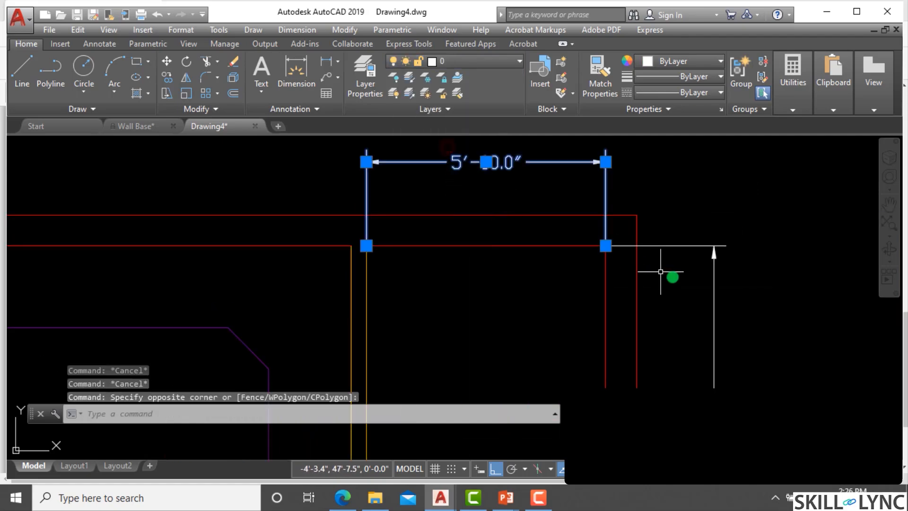
left_click(738, 284)
left_click(479, 61)
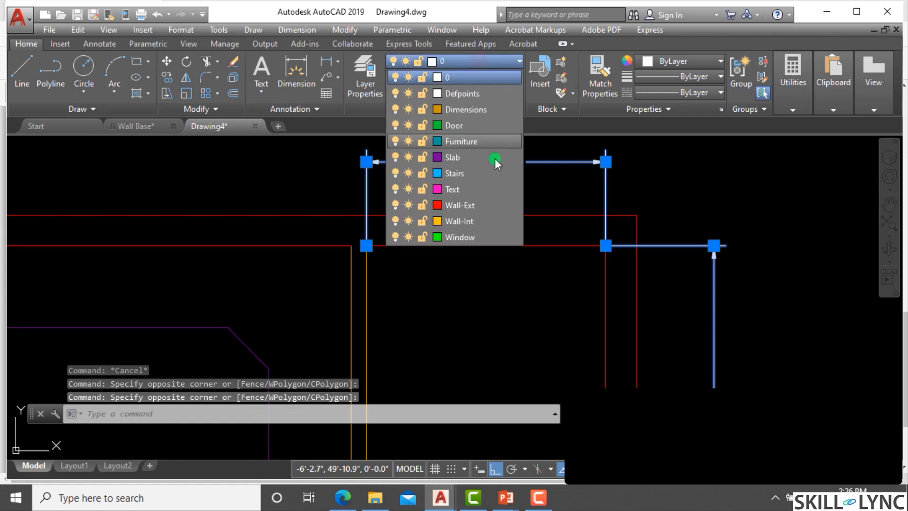
left_click(472, 109)
key("Escape")
key("Escape")
scroll(481, 178, "down", 4)
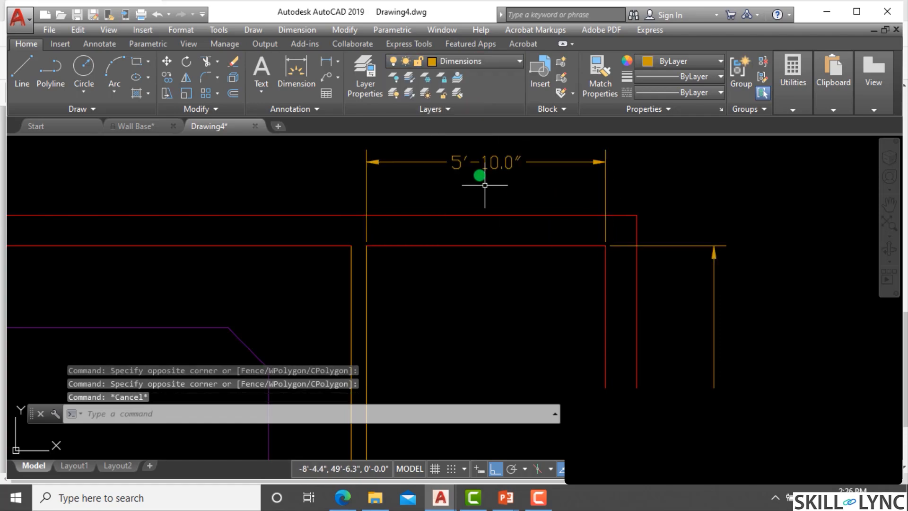
scroll(570, 190, "down", 3)
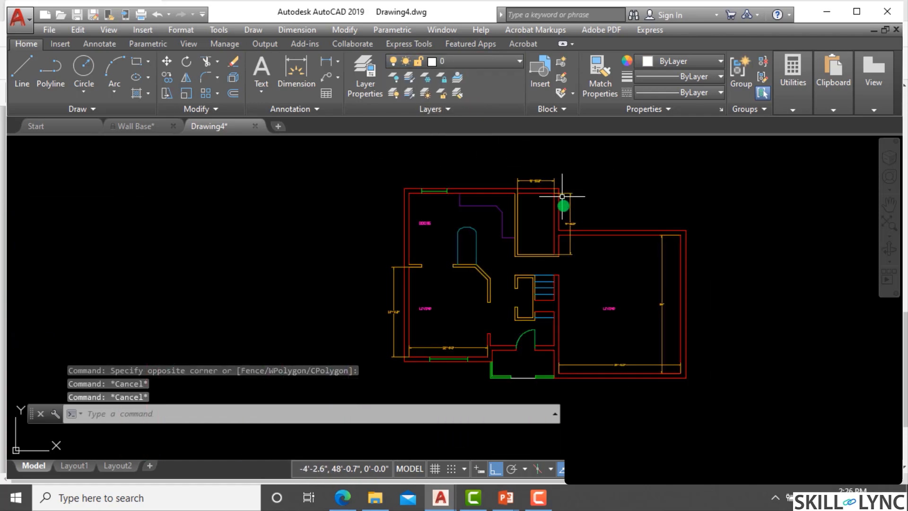
scroll(566, 197, "up", 1)
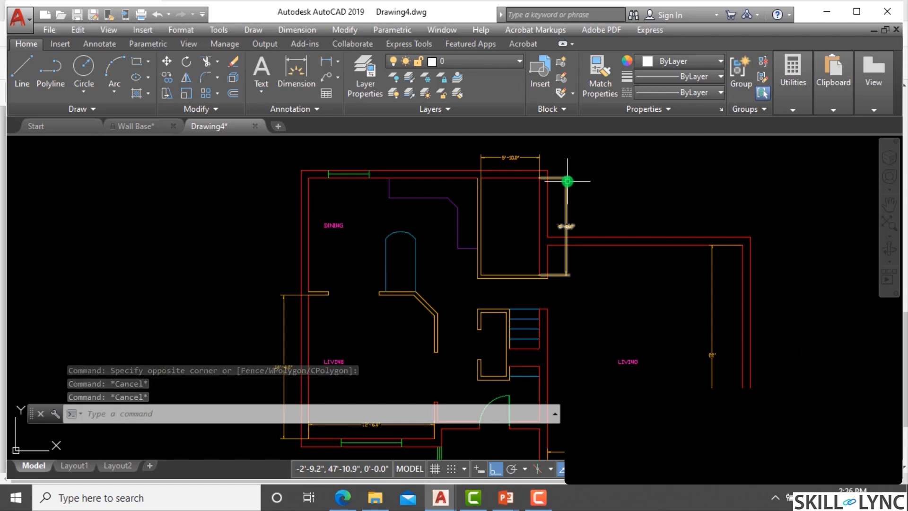
type("D")
key("Return")
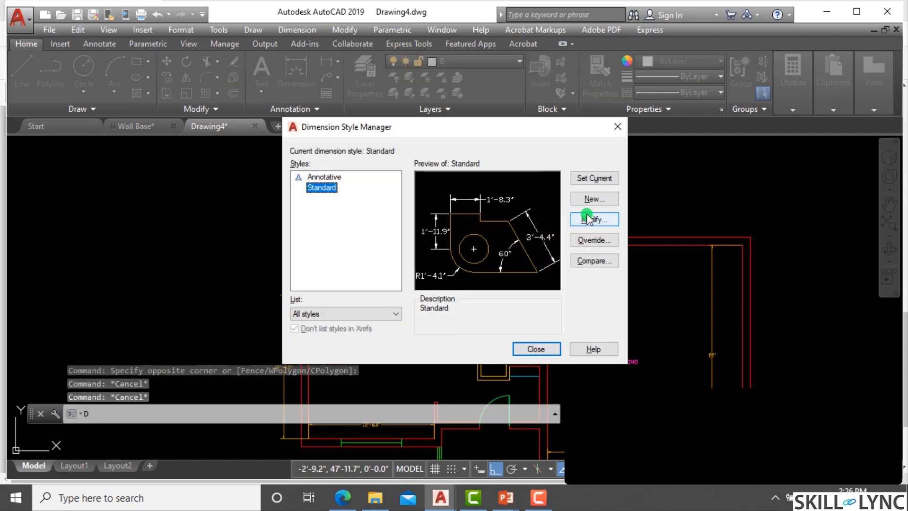
key("Escape")
key("Escape")
key("Escape")
Step: Change the Dimensions layer's color to index 84
type("LA")
key("Return")
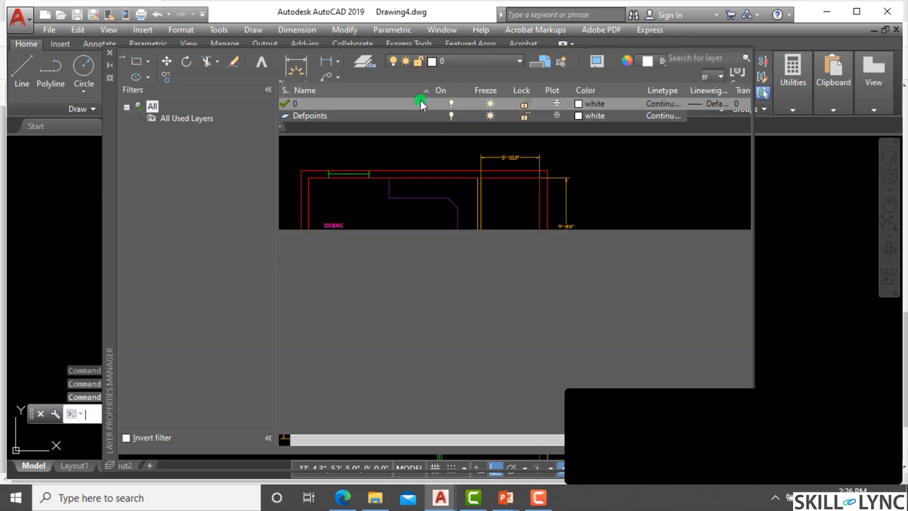
left_click(320, 130)
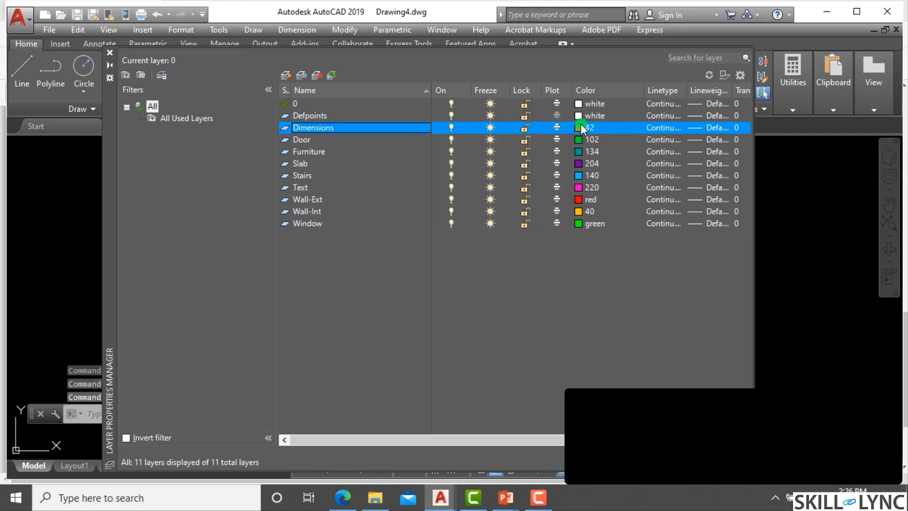
left_click(580, 127)
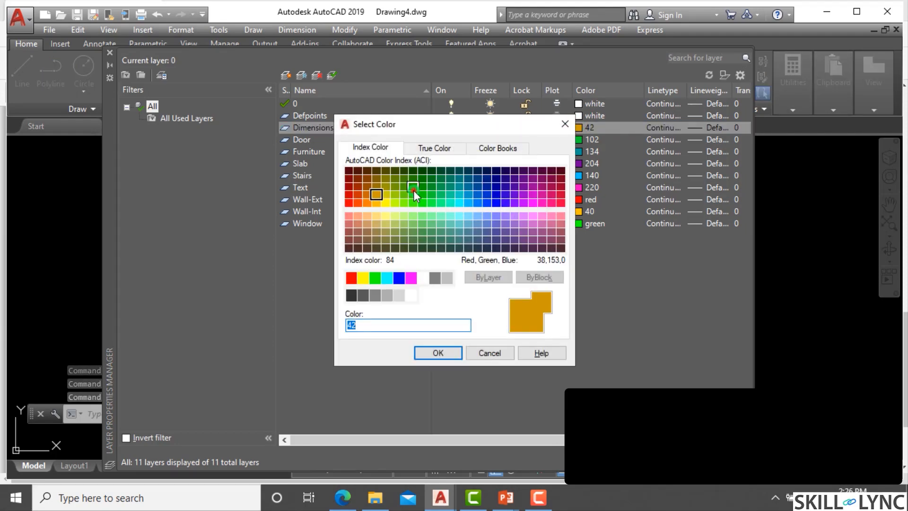
left_click(413, 186)
left_click(444, 353)
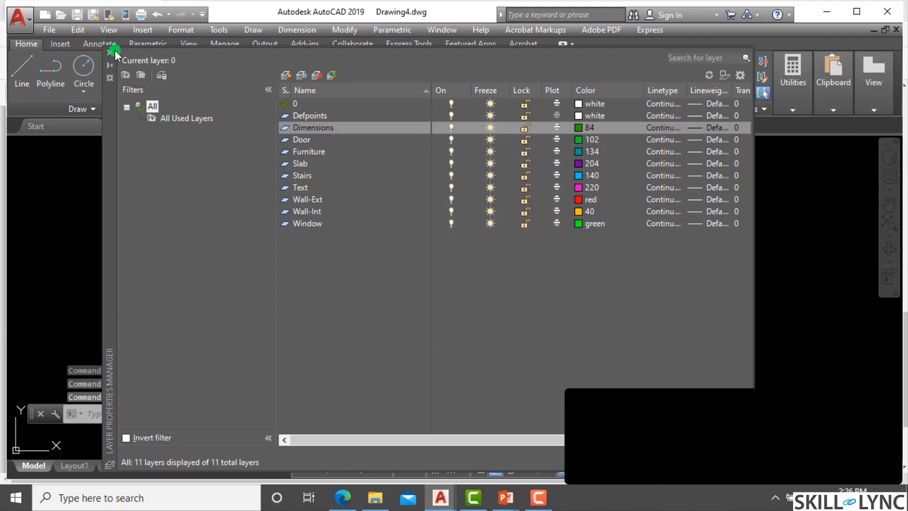
left_click(105, 57)
key("Escape")
key("Escape")
Step: Move the line across the entrance porch opening, between the two porch windows, to the Stairs layer
scroll(544, 213, "down", 3)
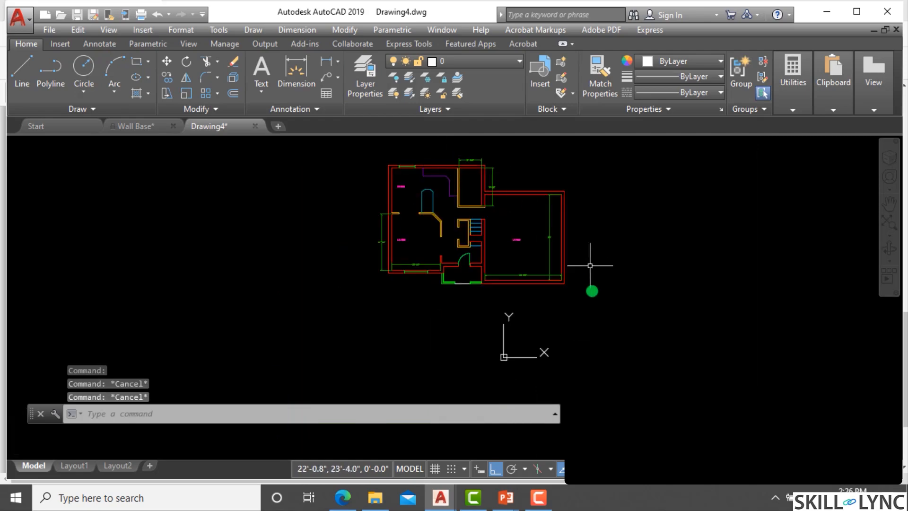
scroll(487, 245, "up", 5)
scroll(441, 290, "up", 2)
left_click(444, 305)
left_click(440, 254)
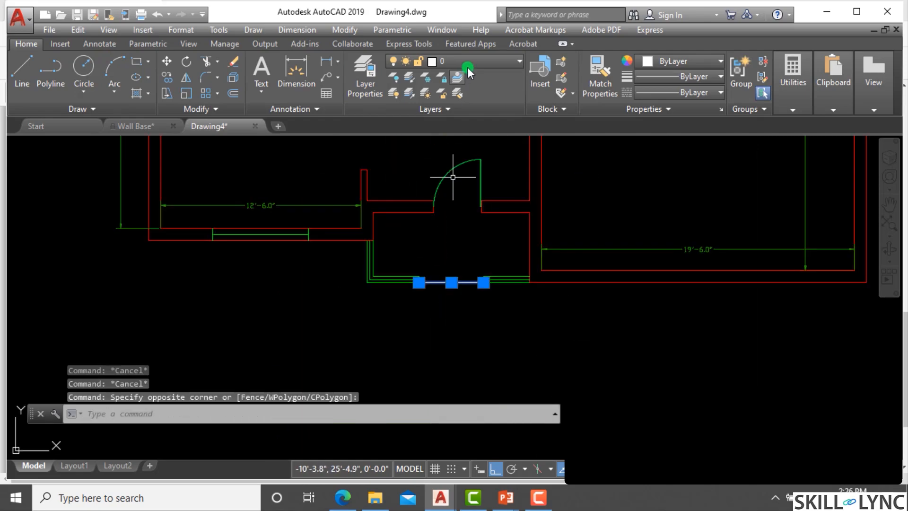
left_click(469, 71)
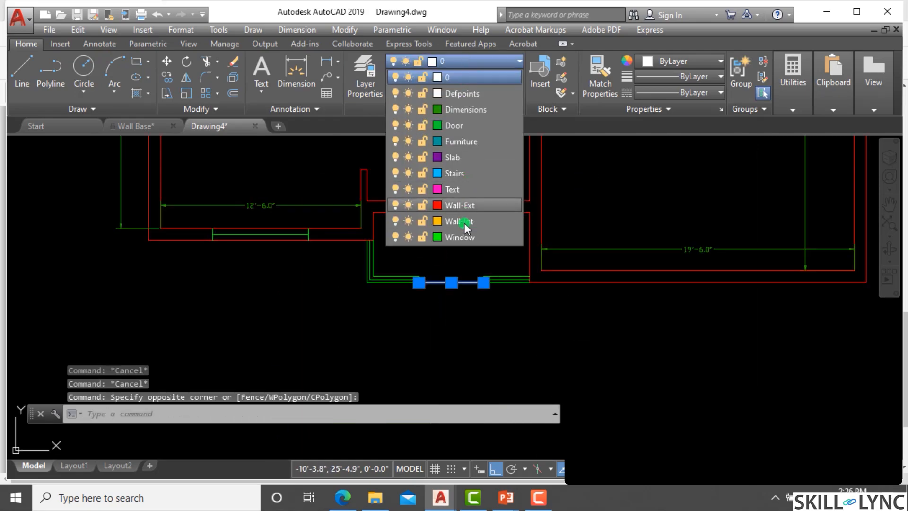
left_click(442, 172)
key("Escape")
key("Escape")
scroll(454, 331, "down", 5)
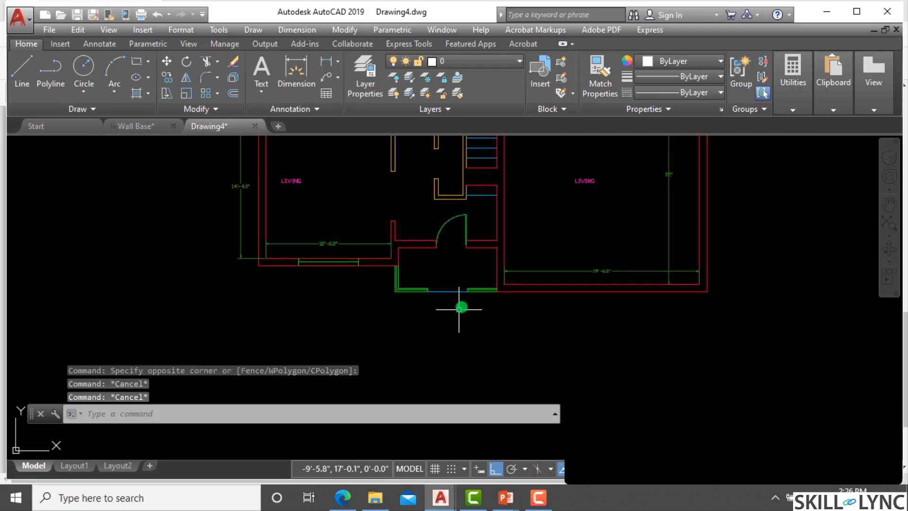
Step: Examine the whole floor plan, including the dining area, interior walls, stairs and porch, to check the layer colors
scroll(464, 251, "up", 2)
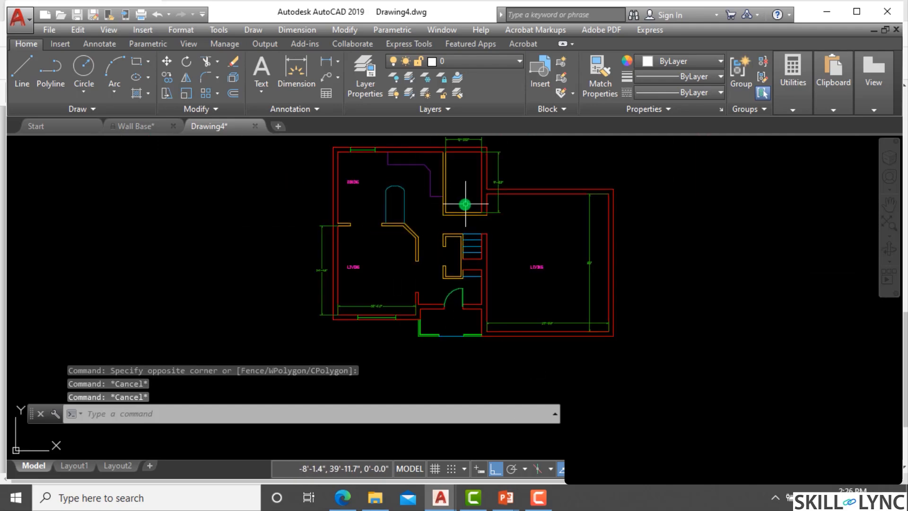
scroll(489, 177, "up", 2)
scroll(520, 237, "down", 2)
scroll(519, 215, "up", 2)
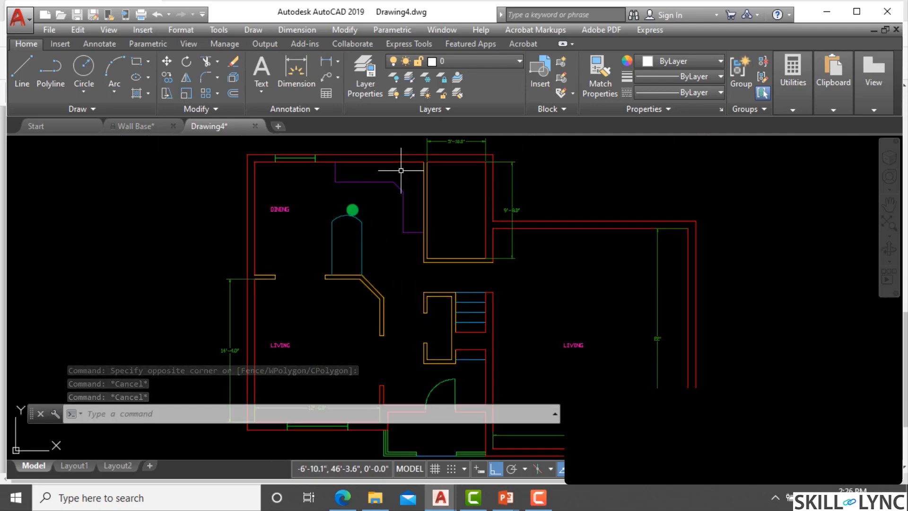
scroll(331, 274, "up", 2)
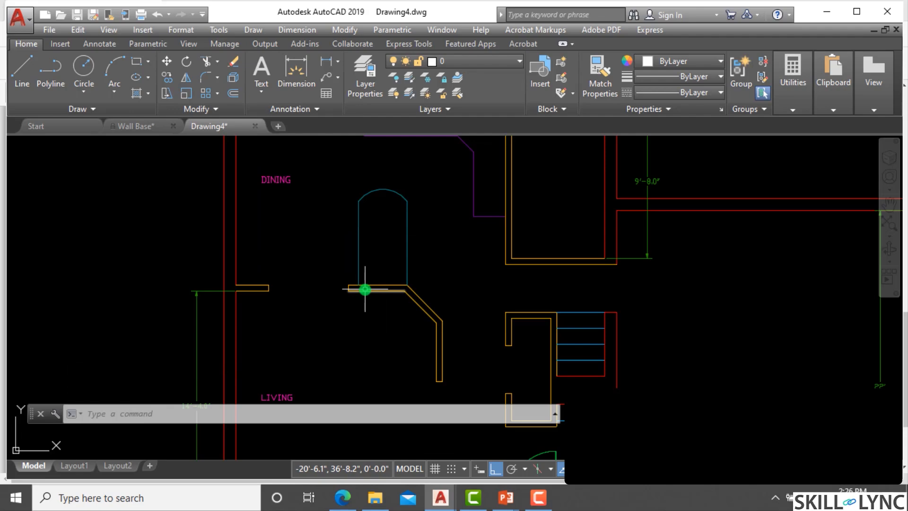
mouse_move(365, 289)
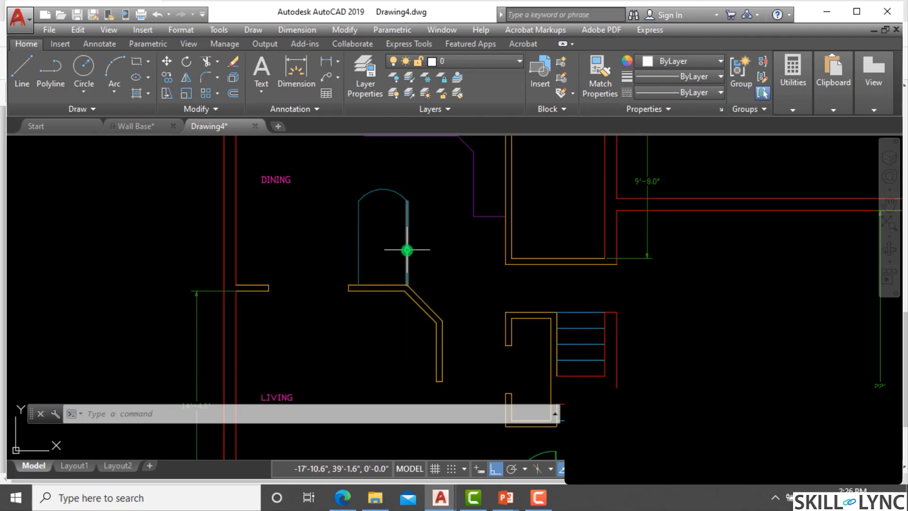
scroll(300, 296, "down", 4)
scroll(338, 237, "down", 2)
scroll(350, 360, "up", 2)
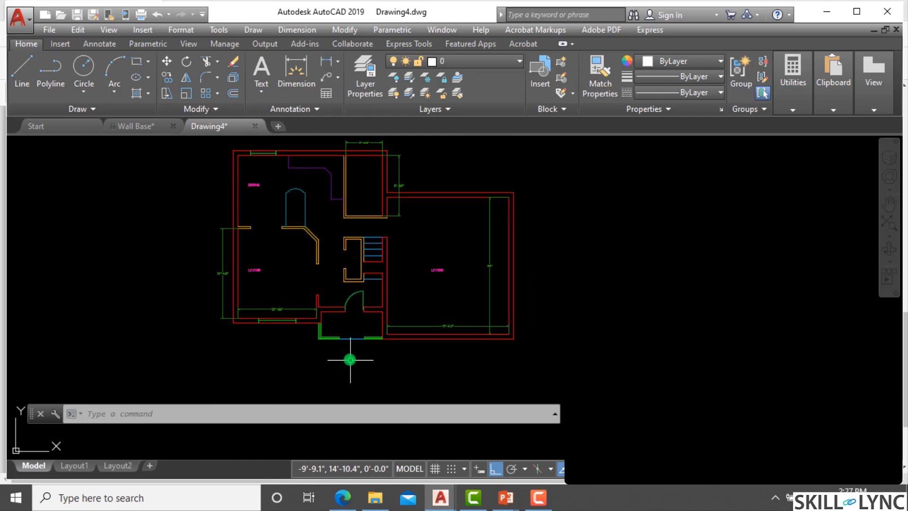
scroll(312, 232, "up", 2)
scroll(406, 202, "down", 2)
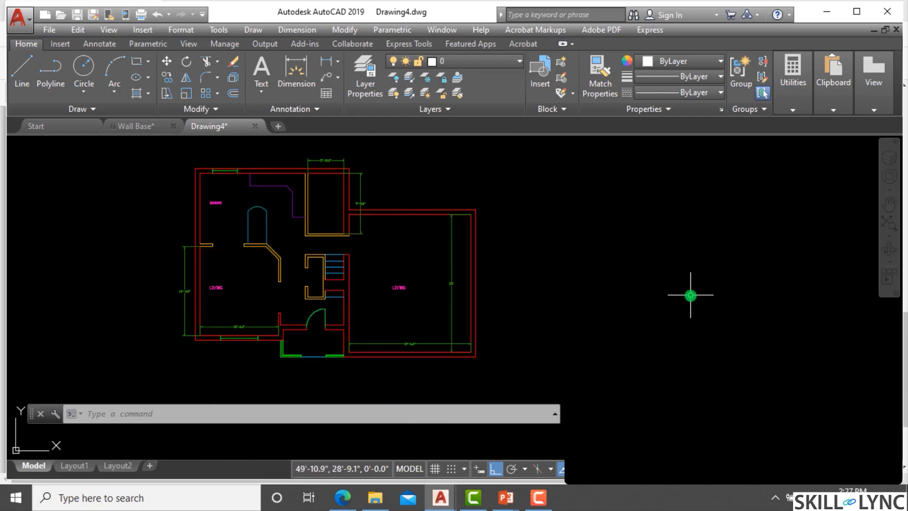
Step: Turn off the Dimensions layer and check the floor plan without its dimensions
type("la")
key("Return")
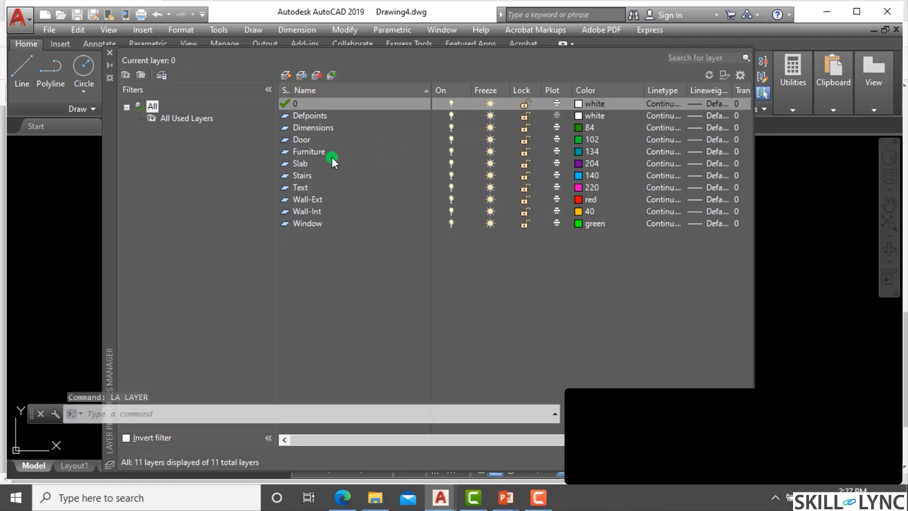
left_click(325, 127)
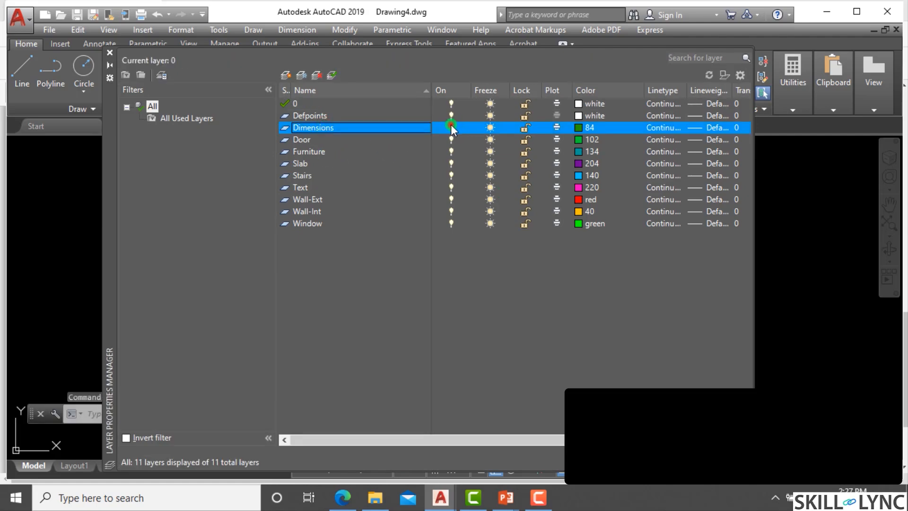
left_click(110, 52)
key("Escape")
key("Escape")
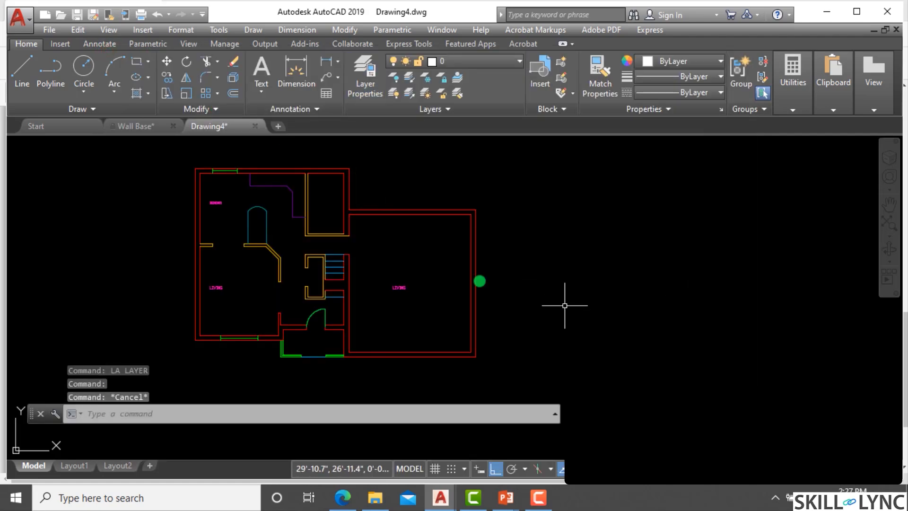
scroll(217, 218, "up", 5)
scroll(288, 241, "down", 3)
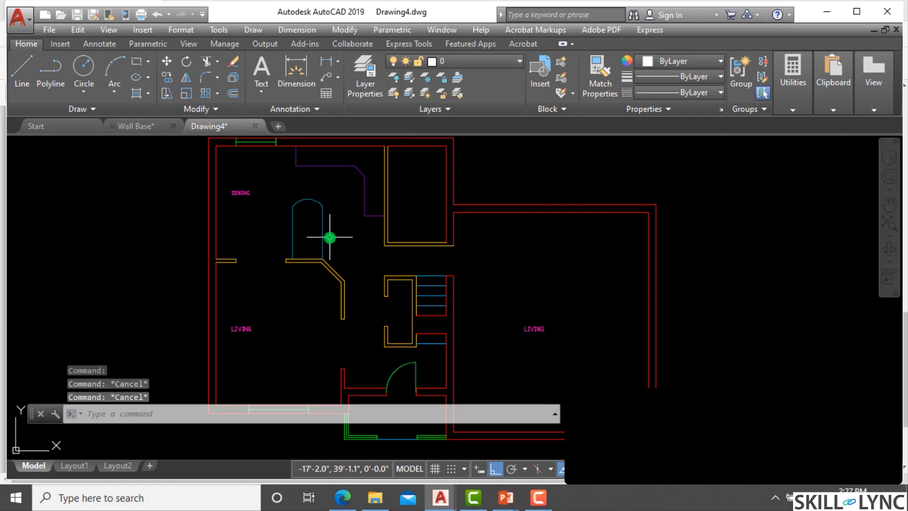
Step: Turn on all layers of the drawing with the LAYON command
type("layon")
key("Return")
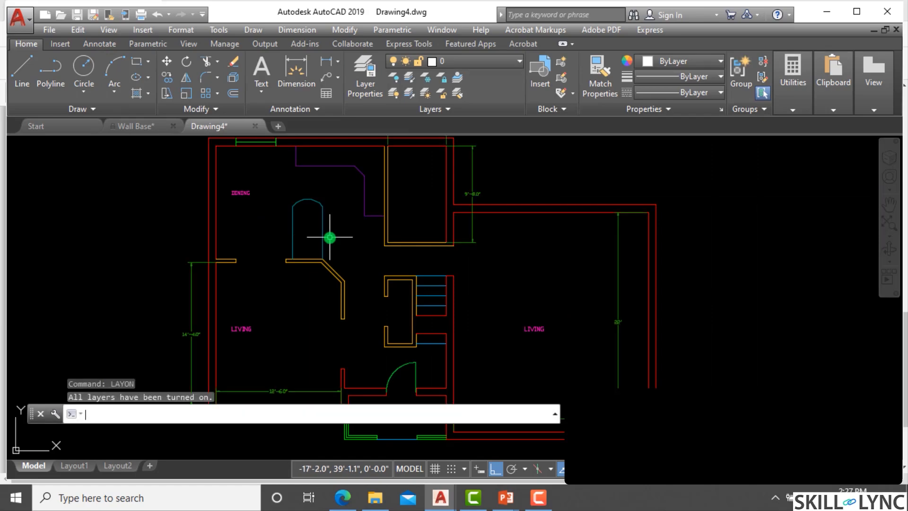
key("Escape")
key("Escape")
key("Escape")
Step: Use LAYOFF to turn off the layer of the height dimension beside the small upper room, and undo it
type("1ay")
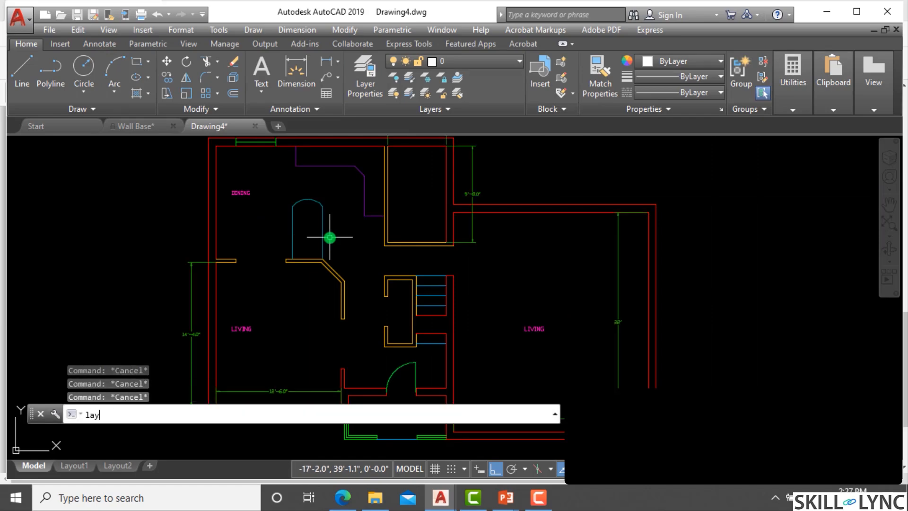
type("oof")
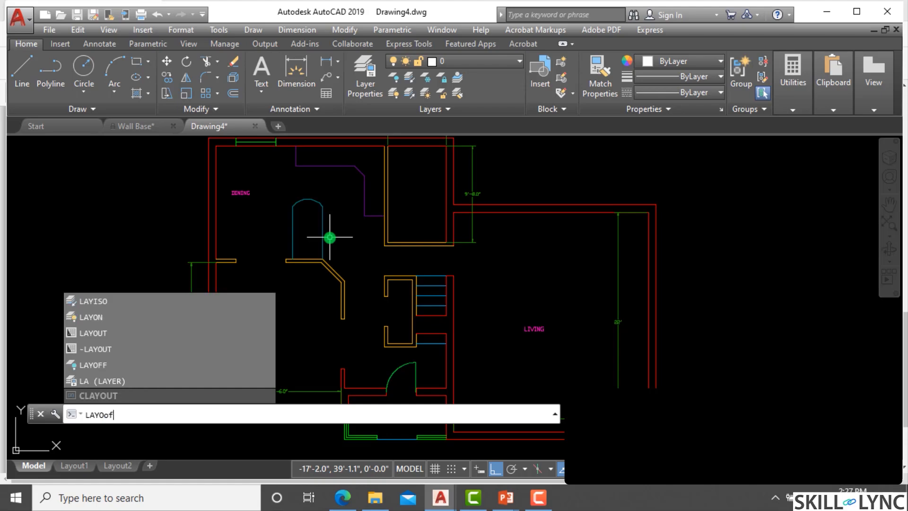
type("f")
key("Return")
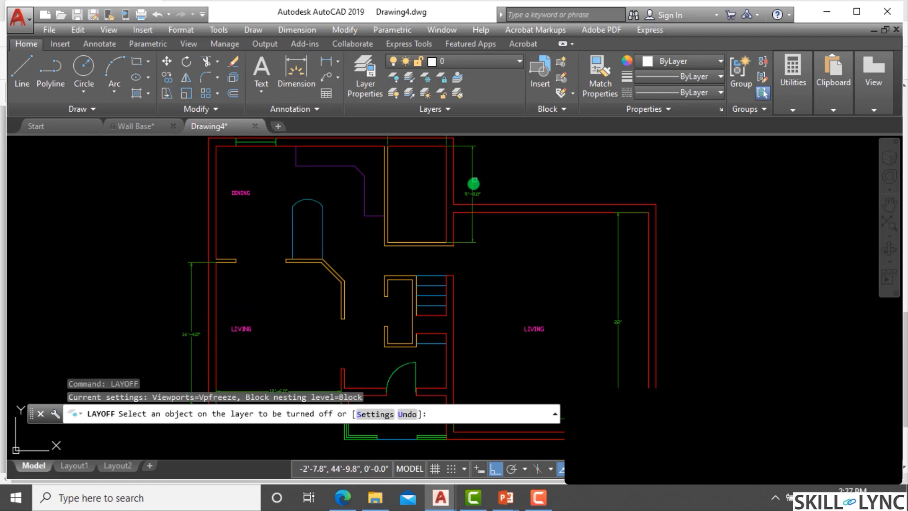
left_click(474, 182)
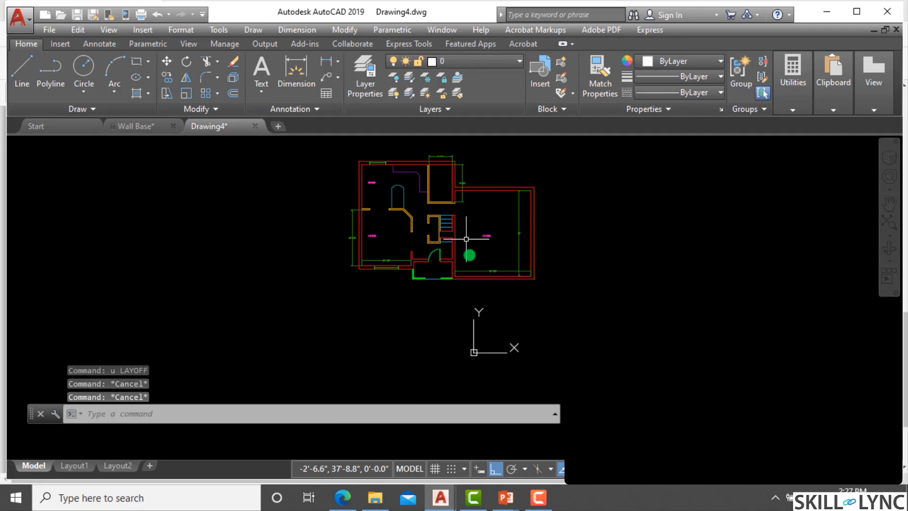
scroll(470, 253, "up", 2)
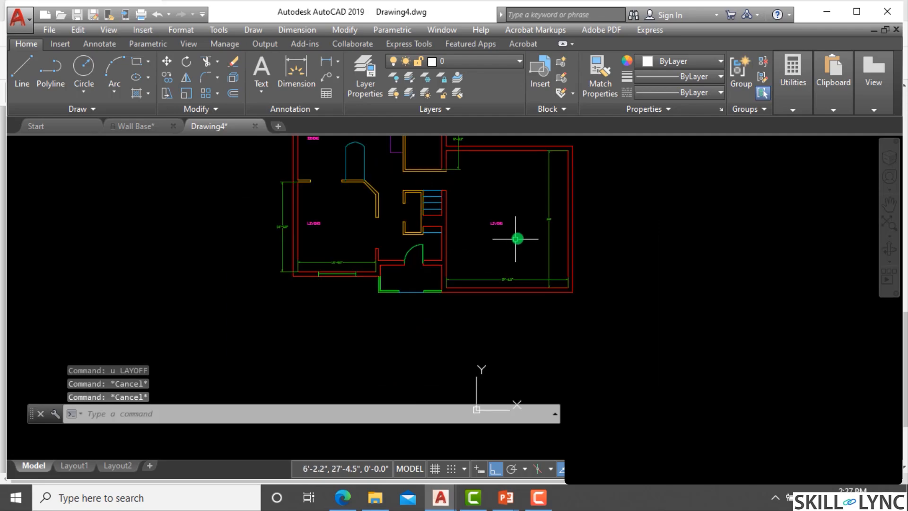
scroll(517, 242, "up", 2)
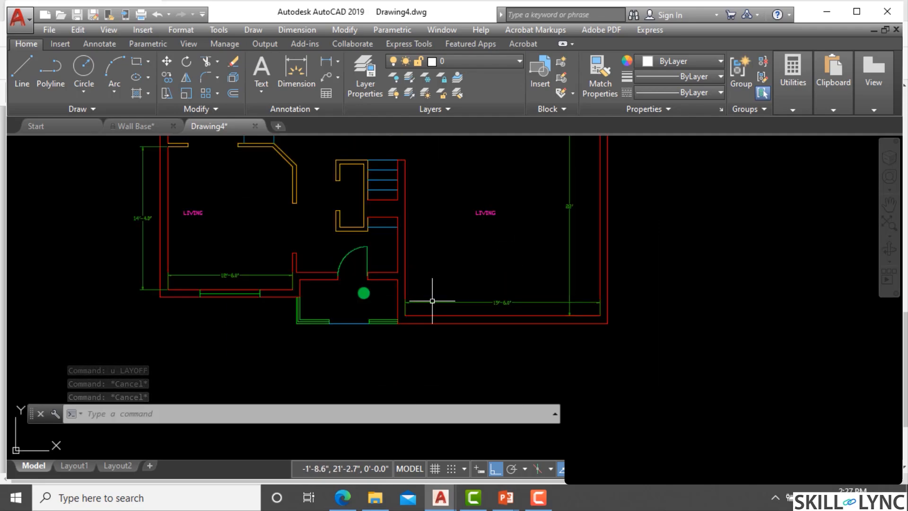
scroll(271, 249, "up", 4)
scroll(309, 260, "down", 2)
scroll(331, 271, "up", 2)
scroll(332, 272, "up", 2)
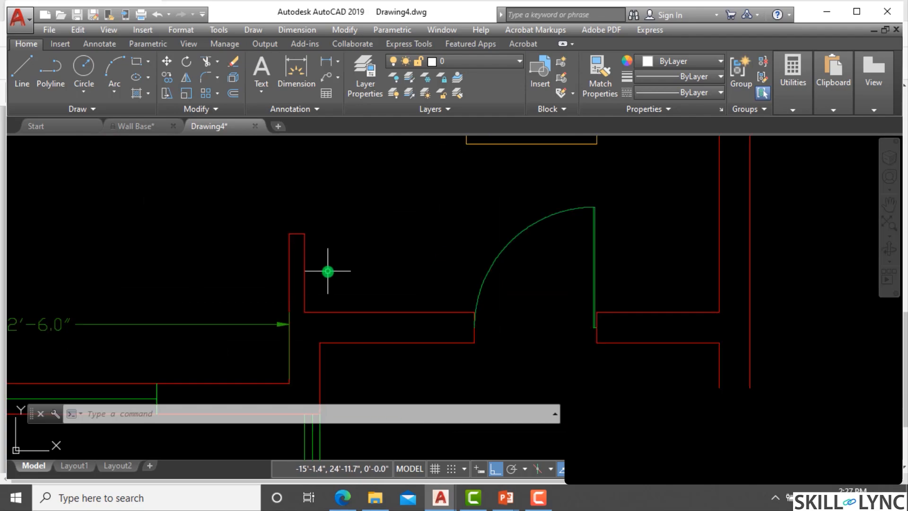
left_click(328, 271)
left_click(292, 261)
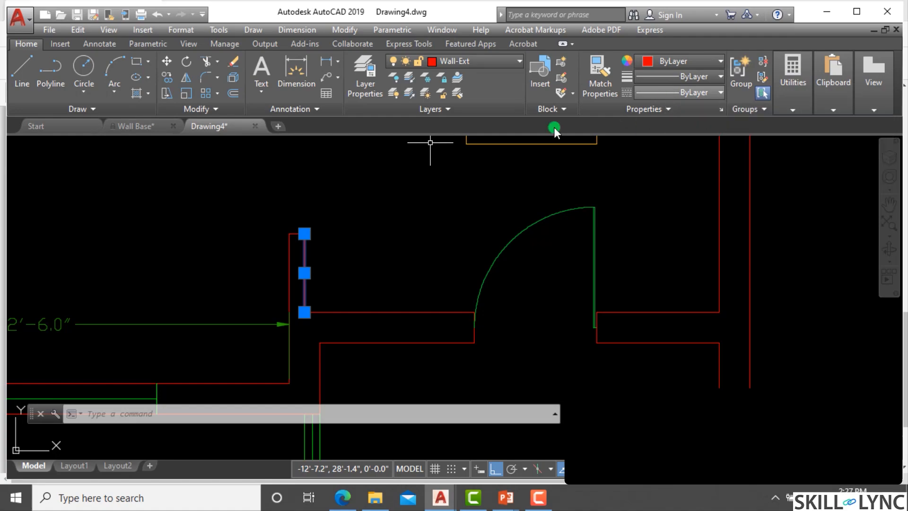
key("Escape")
key("Escape")
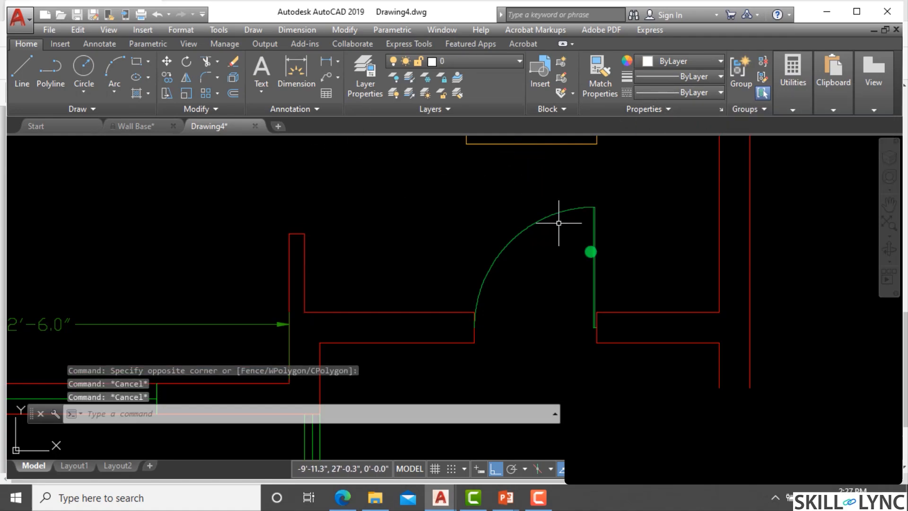
Step: Override the entrance door's object color with index color Green after trying dark red
left_click(613, 262)
left_click(502, 184)
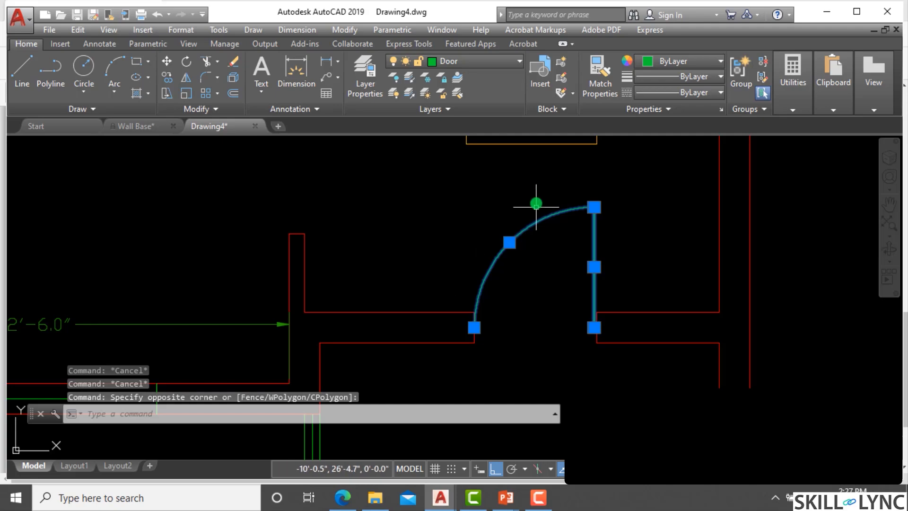
left_click(661, 61)
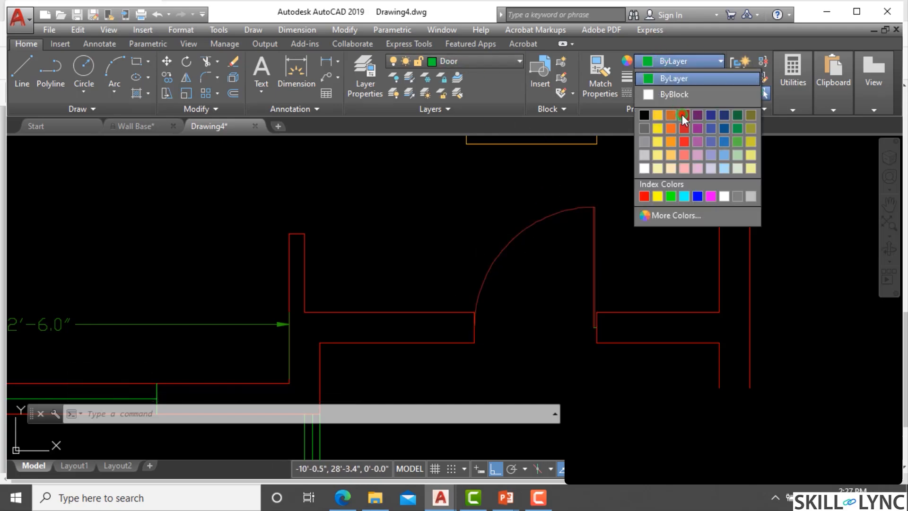
left_click(682, 114)
left_click(664, 61)
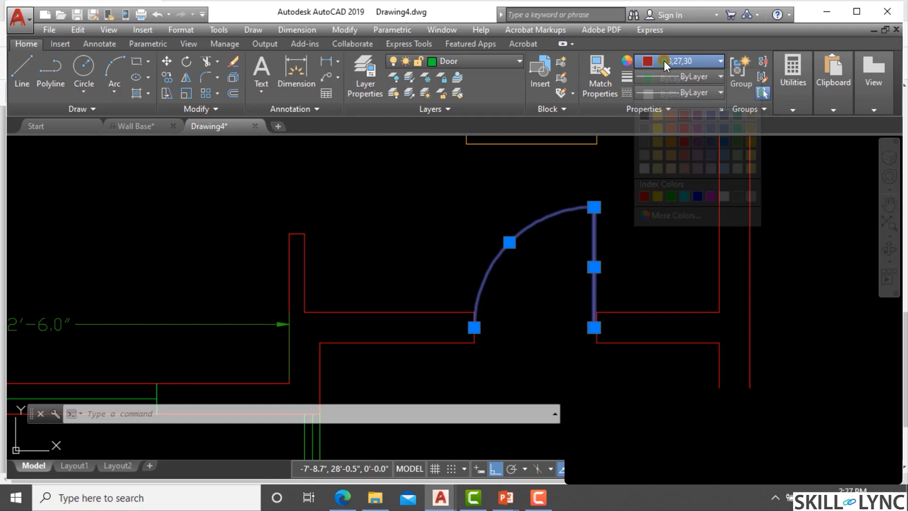
left_click(670, 196)
key("Escape")
key("Escape")
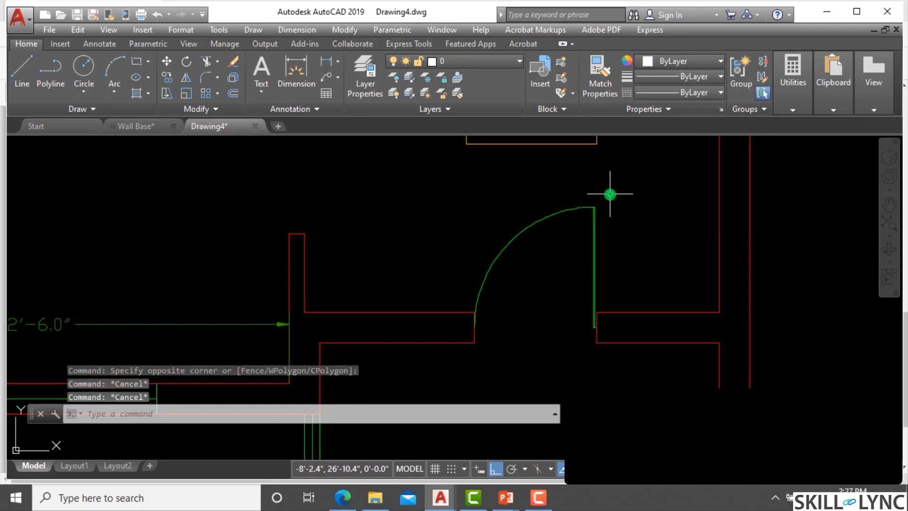
Step: Set the color of the entrance door's leaf and swing arc to ByLayer
scroll(499, 236, "down", 5)
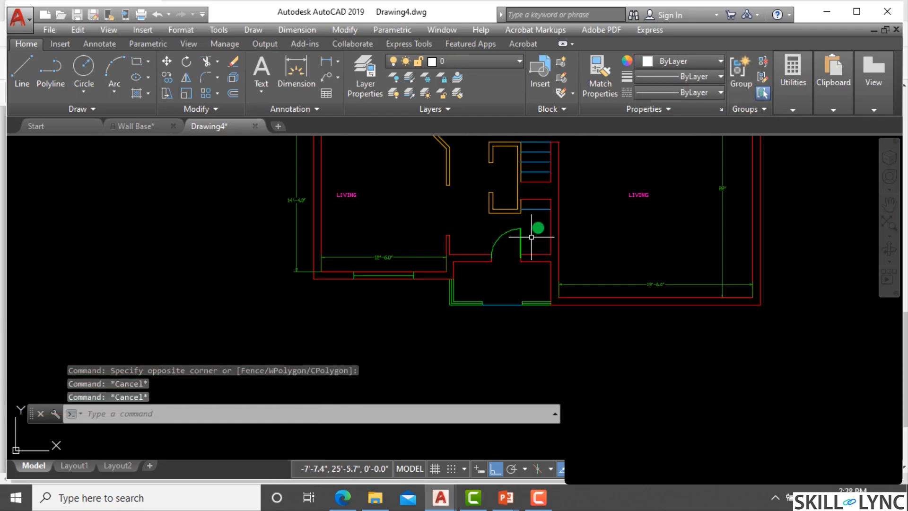
scroll(531, 237, "up", 3)
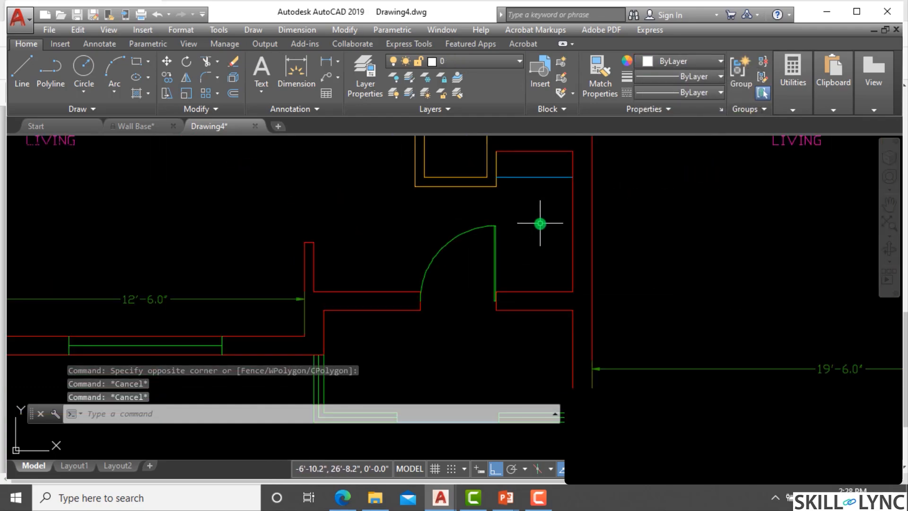
left_click(518, 240)
left_click(462, 208)
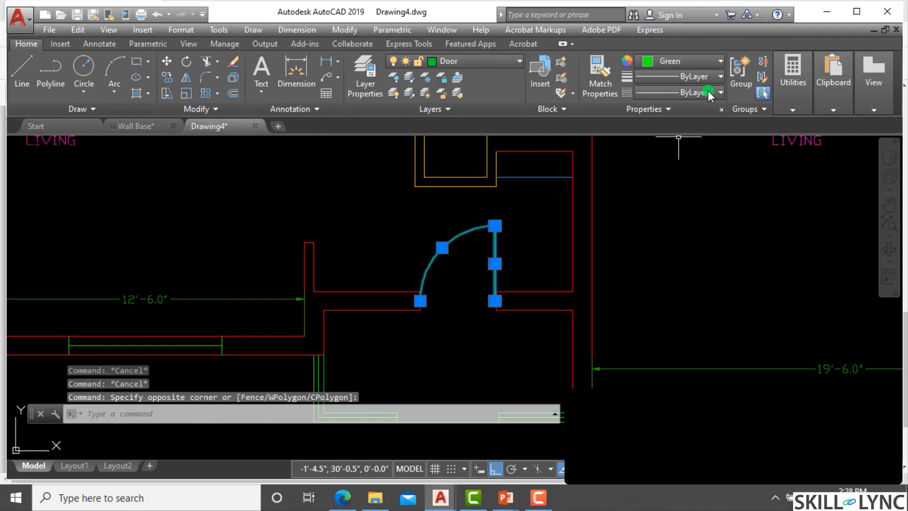
left_click(675, 59)
left_click(672, 79)
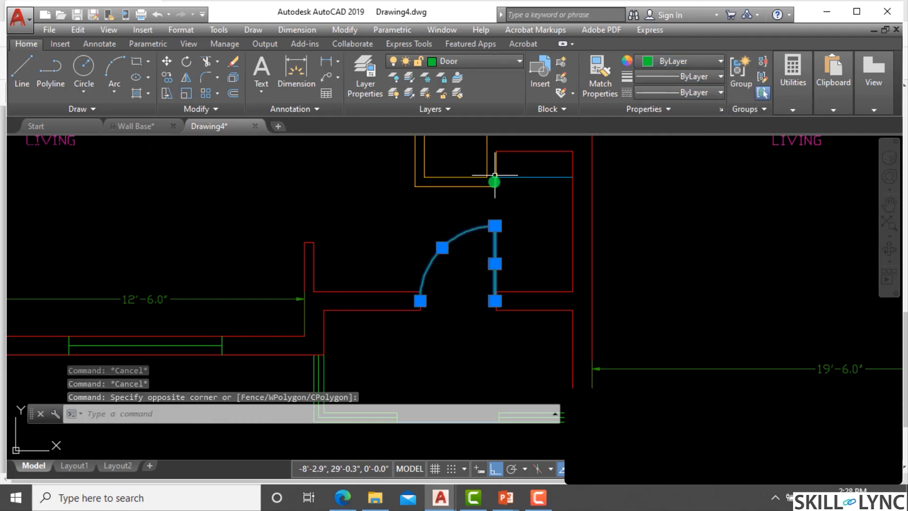
key("Escape")
key("Escape")
Step: Override the color of the entrance door's leaf and swing arc with purple 169,83,160
left_click(529, 243)
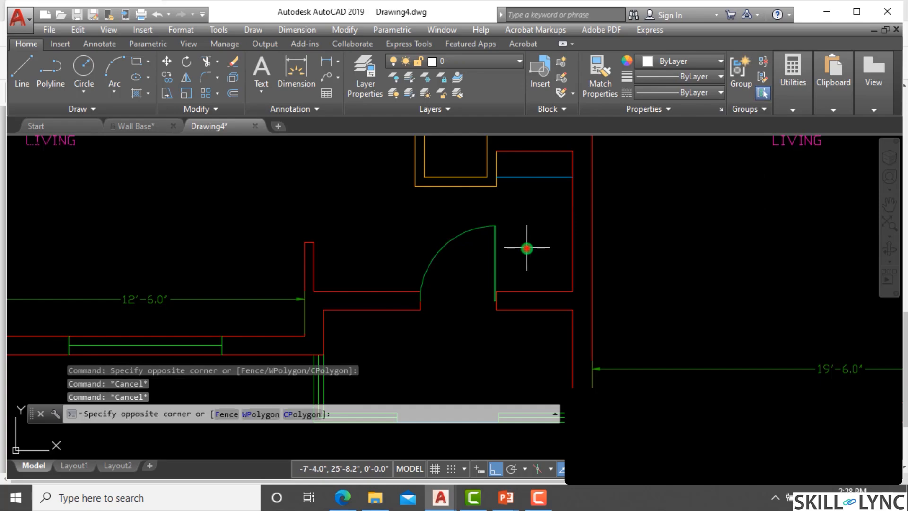
left_click(438, 216)
left_click(707, 63)
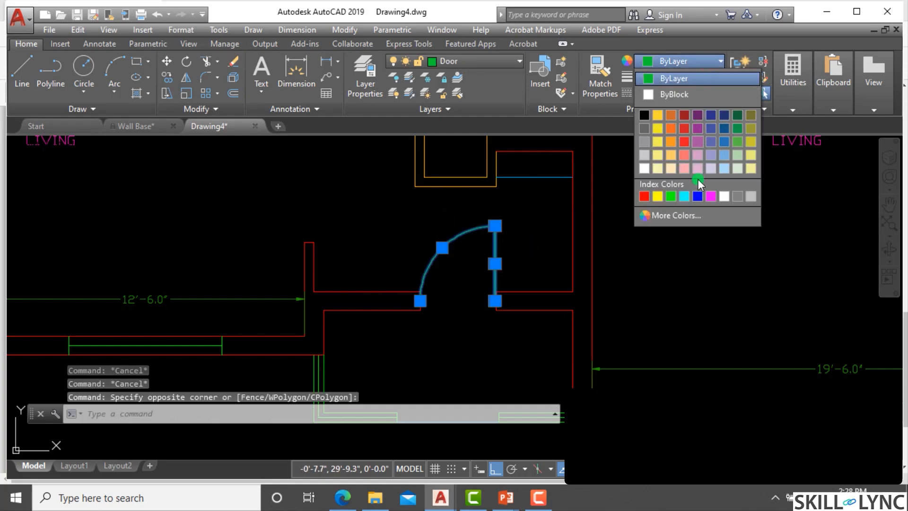
left_click(696, 140)
key("Escape")
key("Escape")
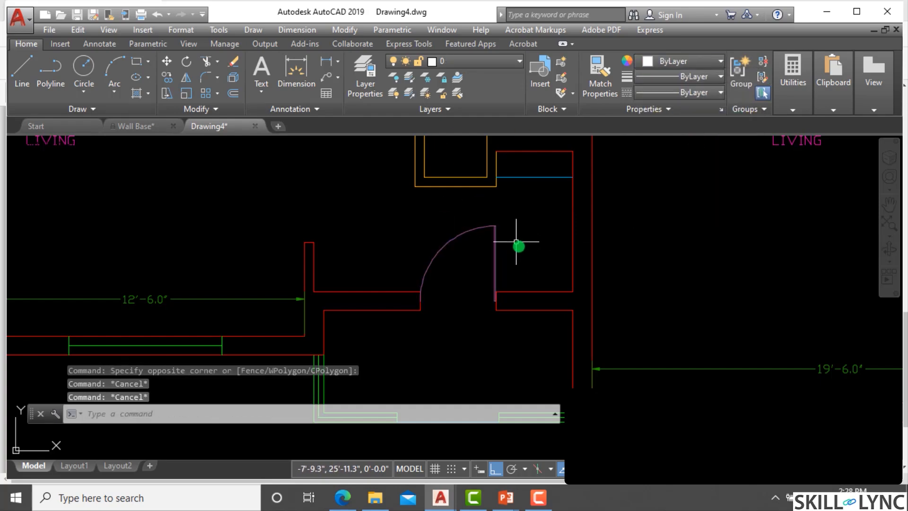
left_click(519, 246)
left_click(468, 216)
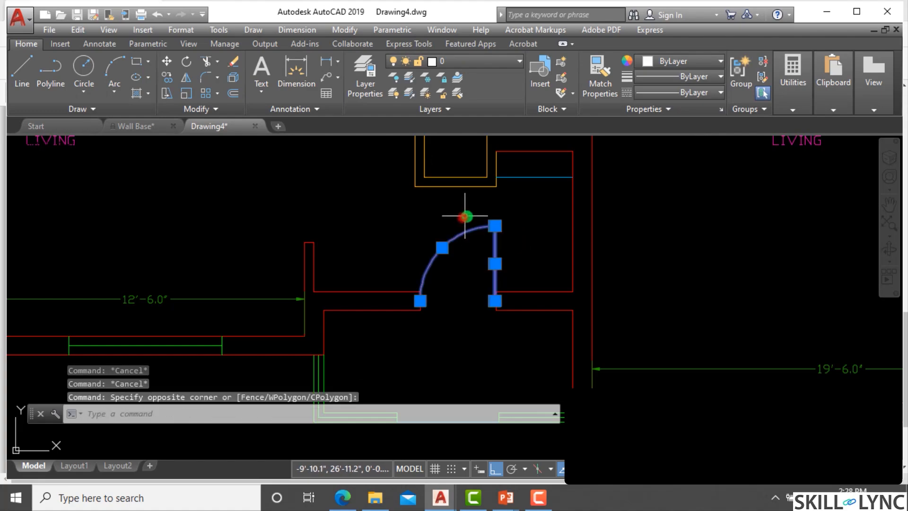
key("Escape")
key("Escape")
Step: Load the ACAD_ISO02W100 ISO dash linetype from acad.lin into the drawing, starting with the door's swing arc selected
scroll(468, 255, "up", 5)
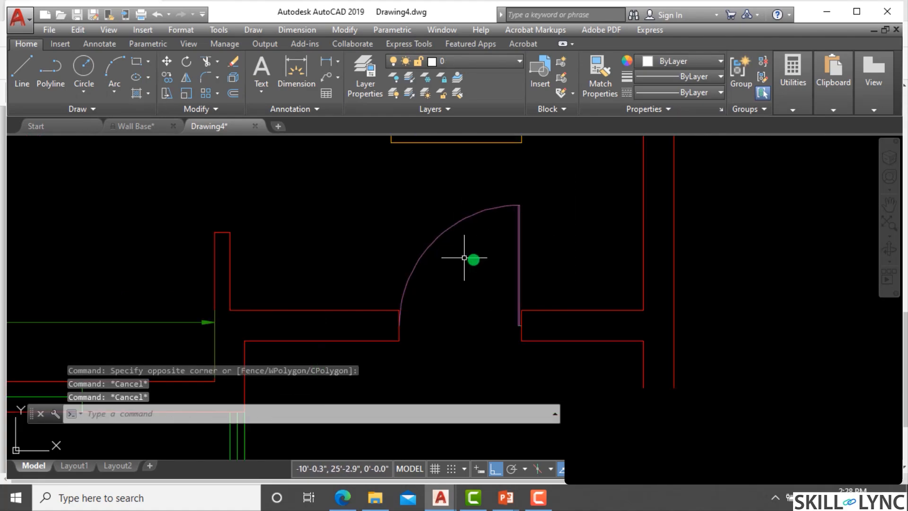
left_click(474, 248)
left_click(383, 192)
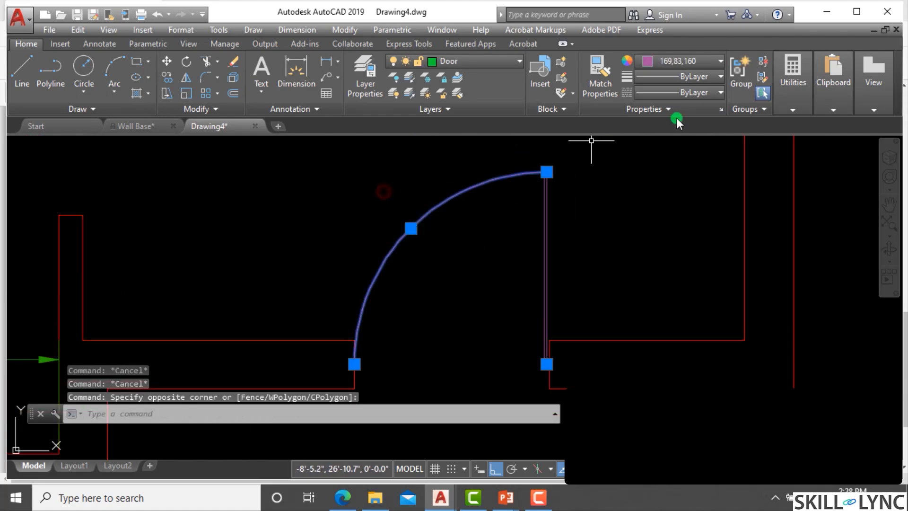
left_click(696, 76)
left_click(697, 76)
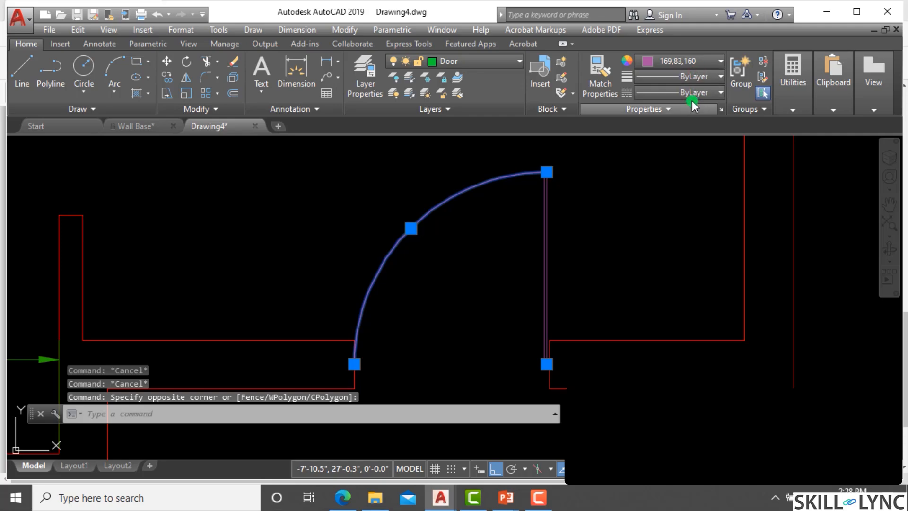
left_click(693, 93)
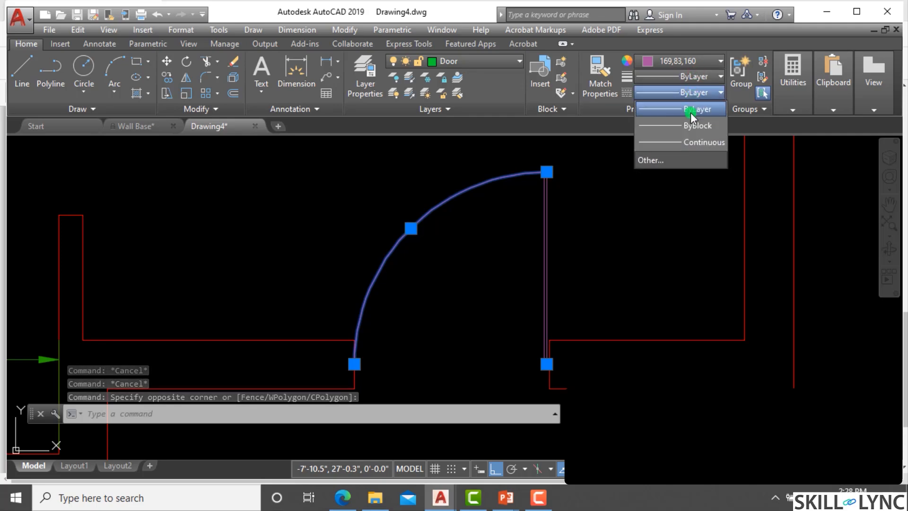
left_click(656, 161)
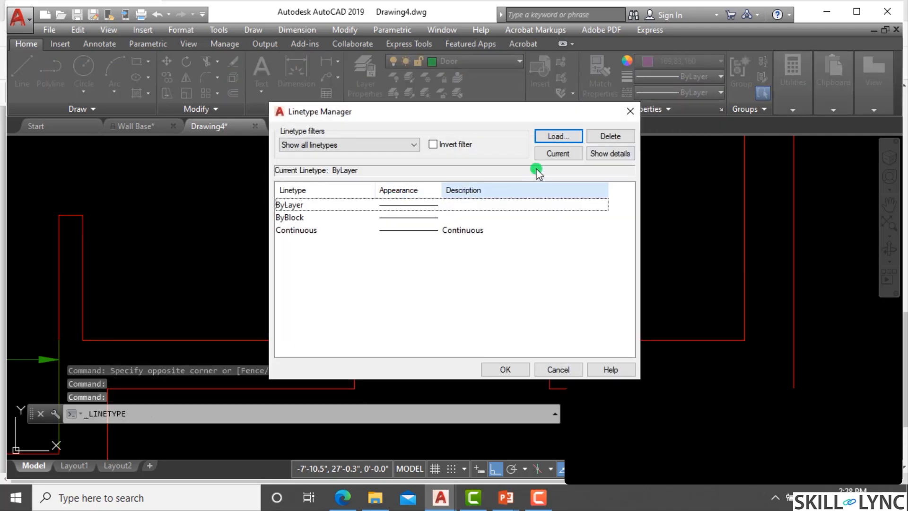
left_click(560, 138)
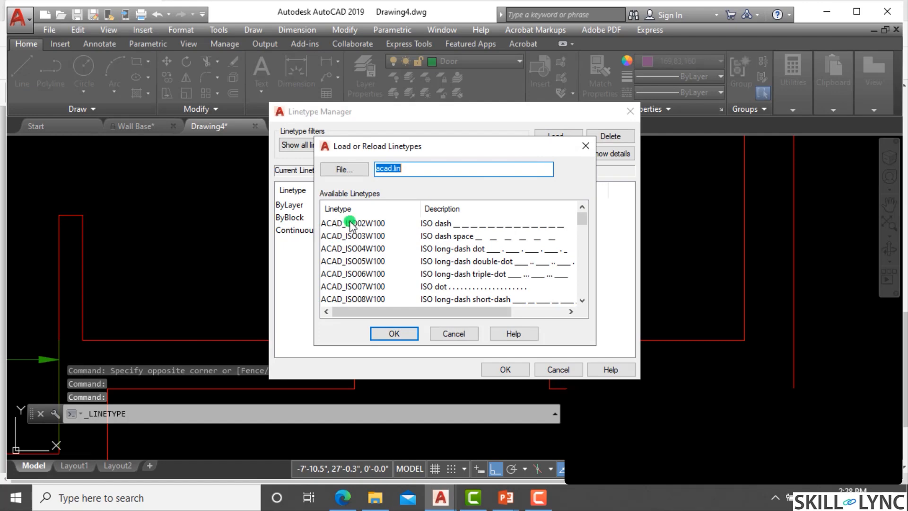
mouse_move(580, 217)
left_mouse_down()
mouse_move(579, 268)
mouse_move(583, 212)
left_mouse_up()
left_click(350, 224)
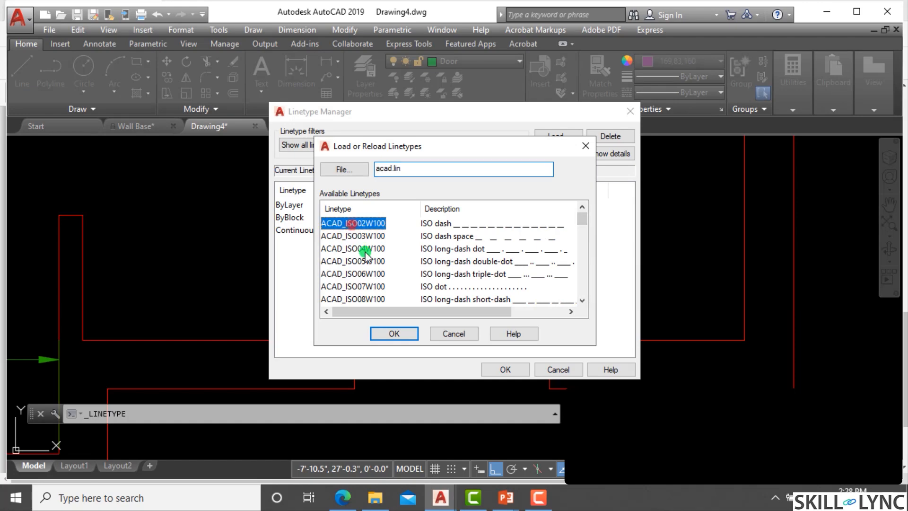
left_click(395, 335)
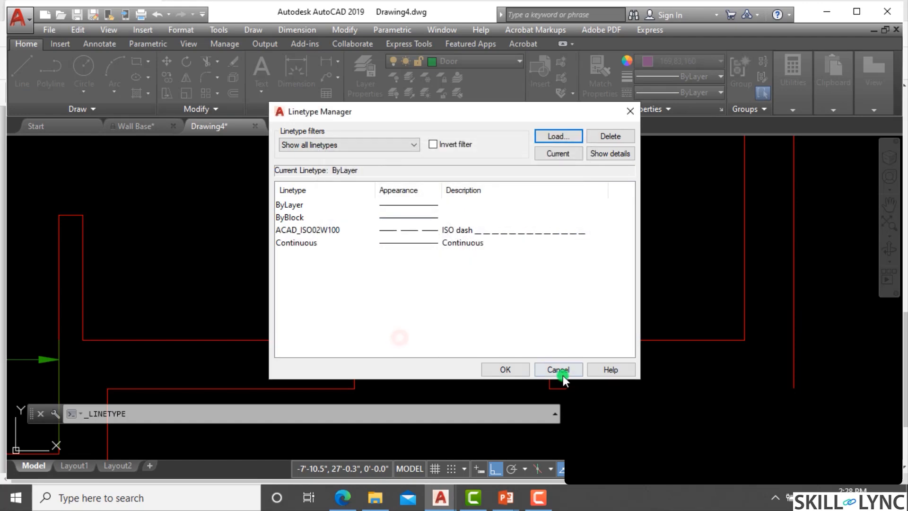
left_click(322, 229)
left_click(507, 370)
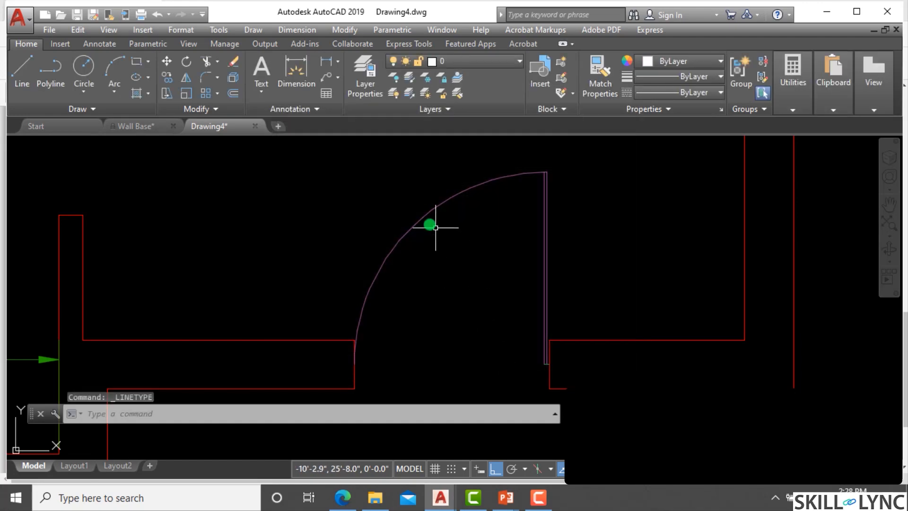
Step: Inspect the displayed linetype and object properties of the entrance door's swing arc
scroll(447, 219, "up", 3)
left_click(446, 219)
left_click(416, 192)
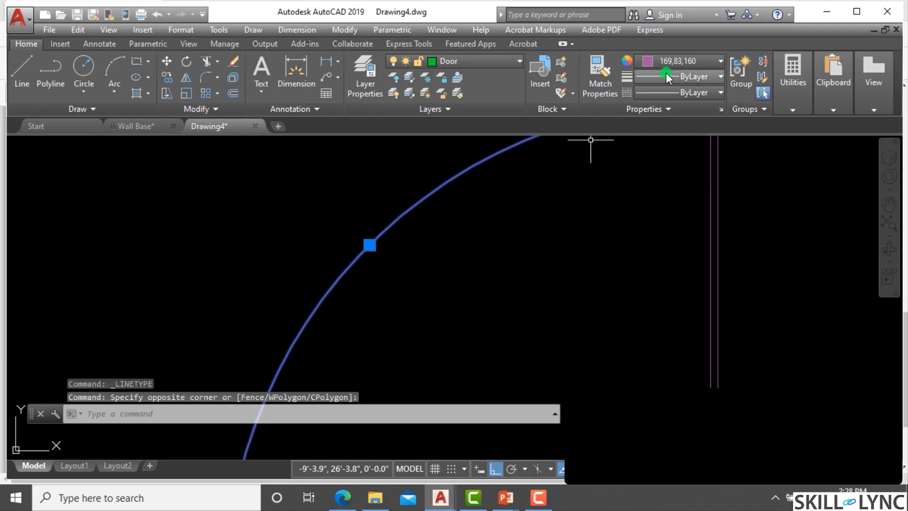
scroll(480, 212, "down", 4)
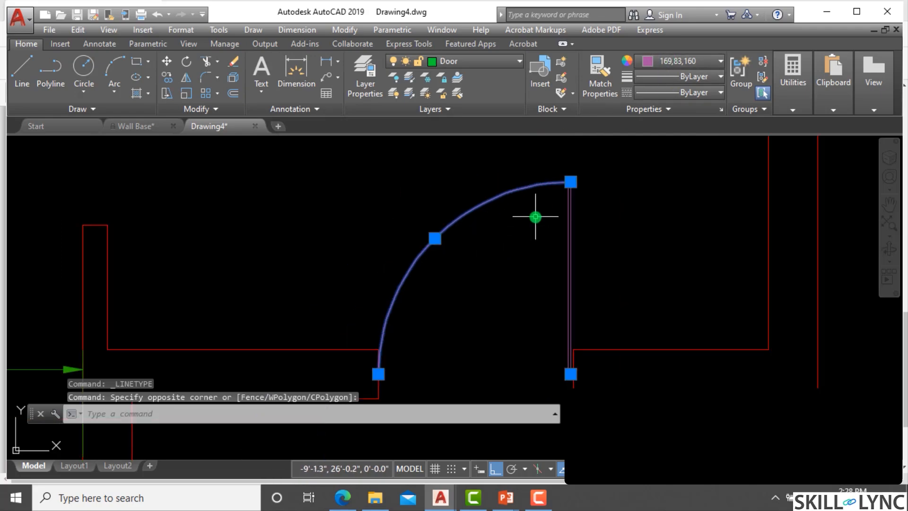
key("Escape")
key("Escape")
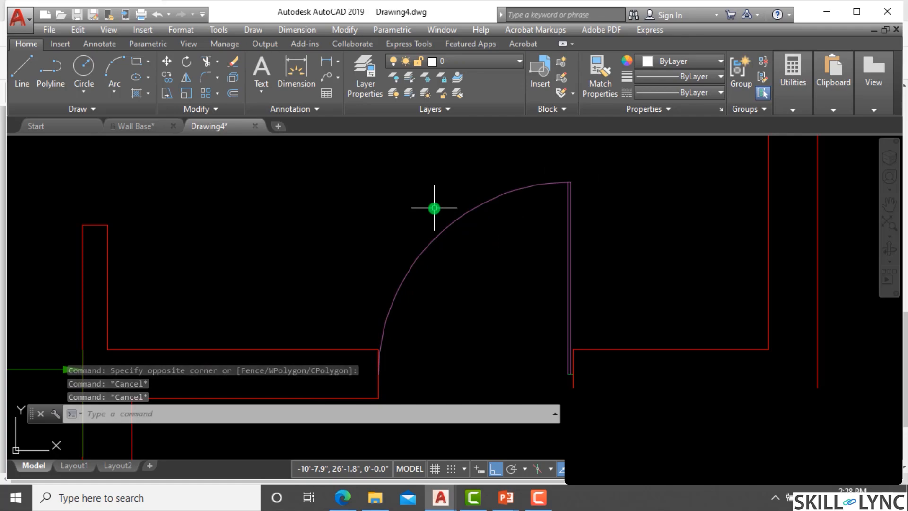
key("Escape")
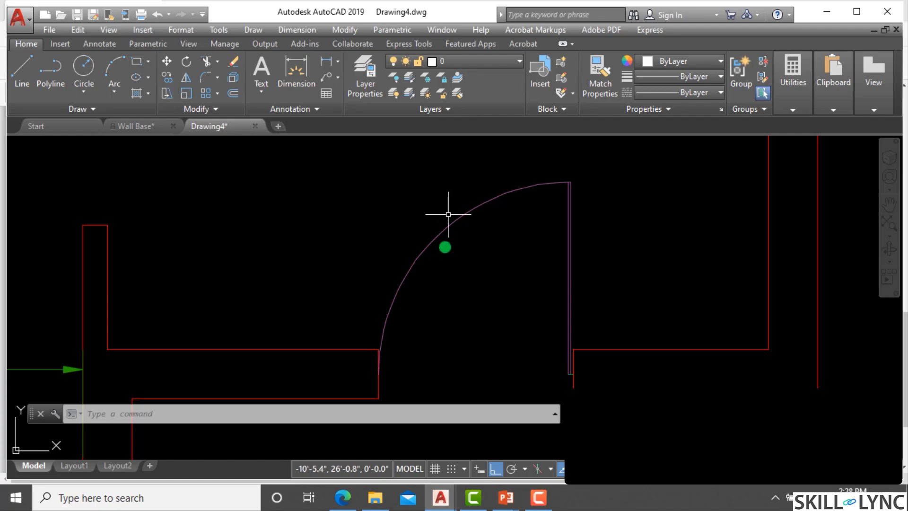
scroll(448, 214, "down", 5)
scroll(454, 281, "up", 4)
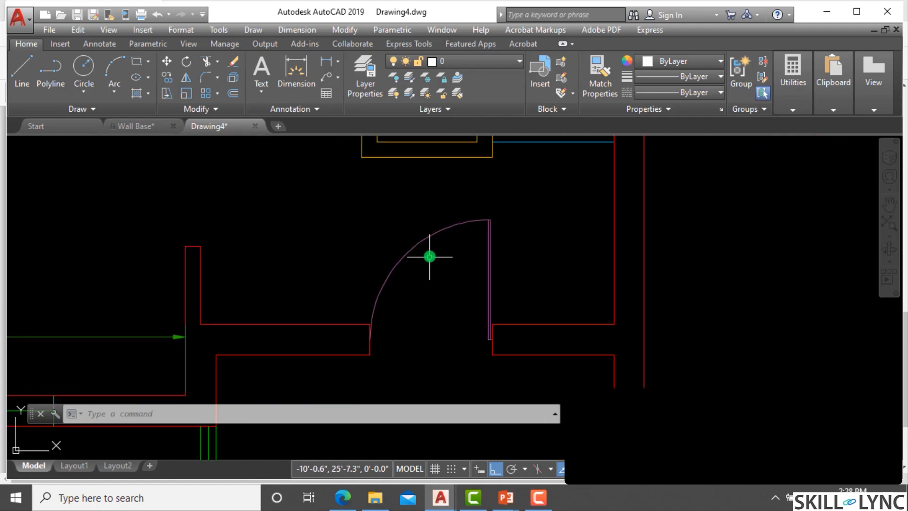
left_click(430, 257)
key("Escape")
key("Escape")
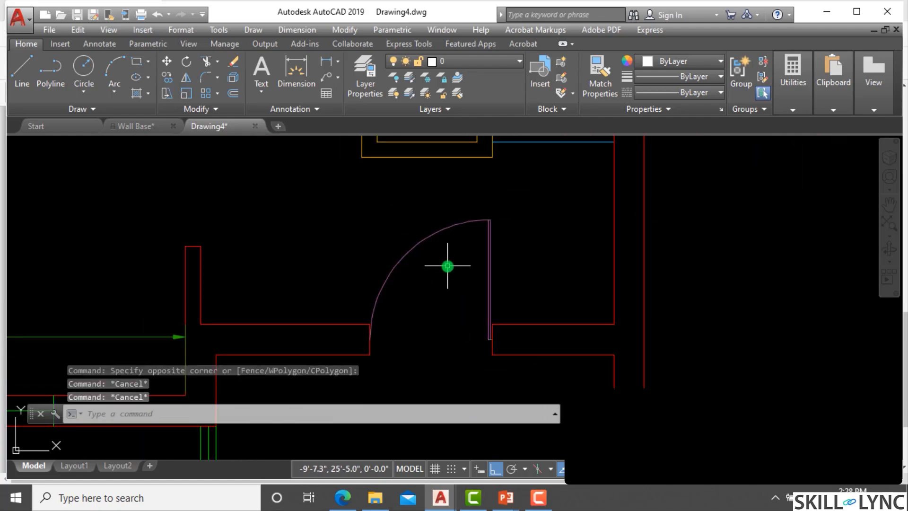
Step: Show the Linetype Manager details and set the global scale factor to 0.1
type("lt")
key("Return")
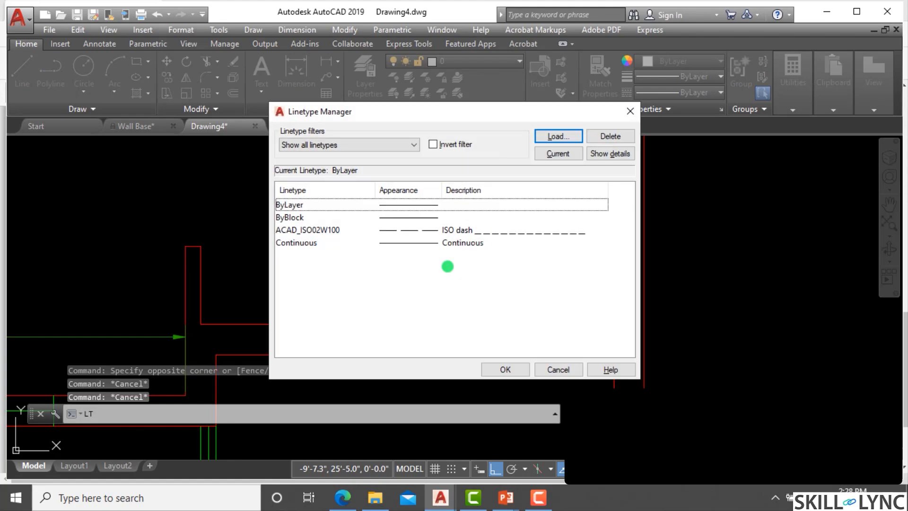
left_click(617, 153)
left_click_drag(618, 304, 554, 306)
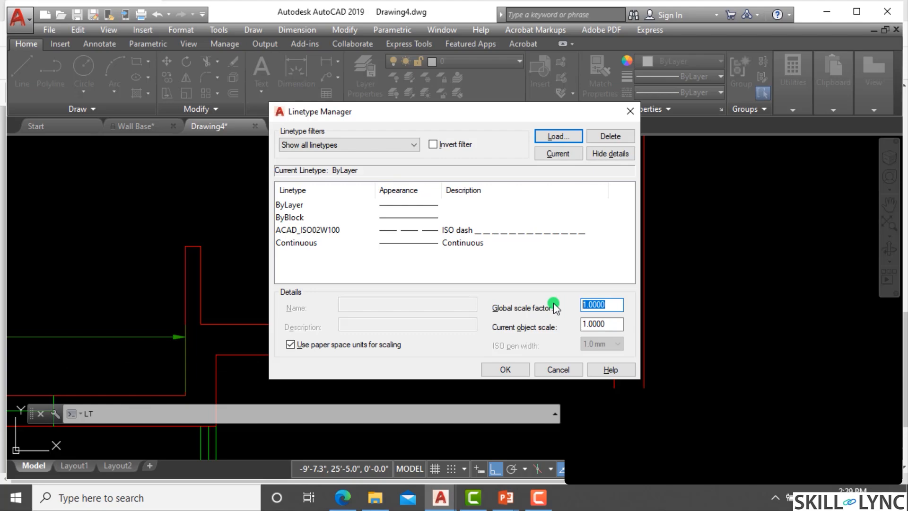
type(".1")
left_click(515, 367)
Step: Set the global linetype scale factor to 30 in the Linetype Manager and check the door's swing arc up close
key("Return")
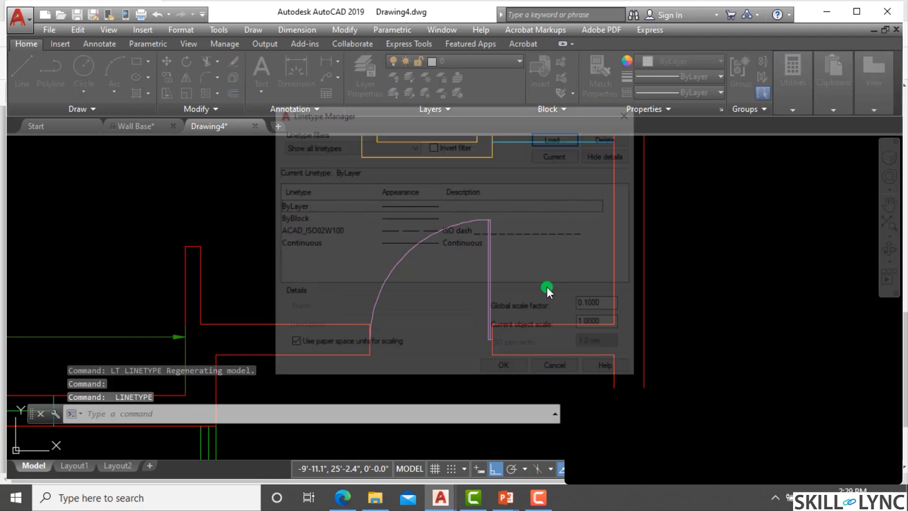
left_click_drag(611, 307, 549, 294)
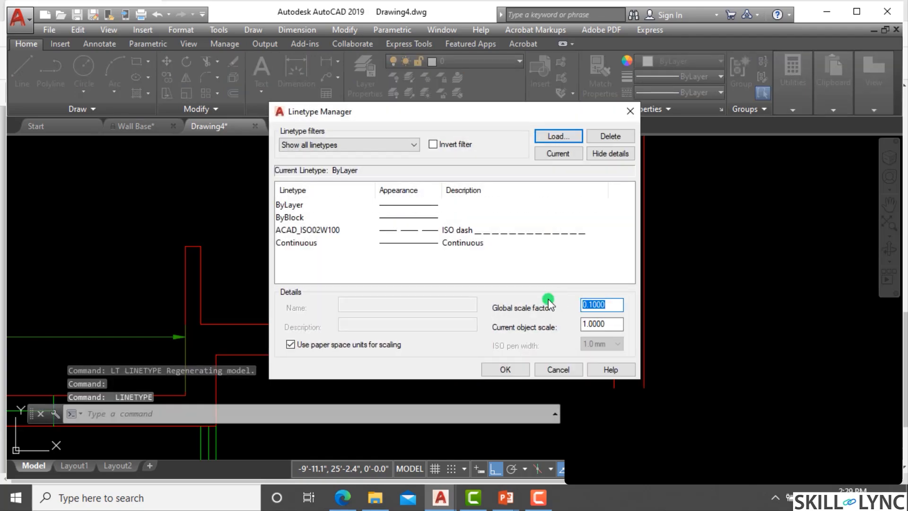
left_click(511, 374)
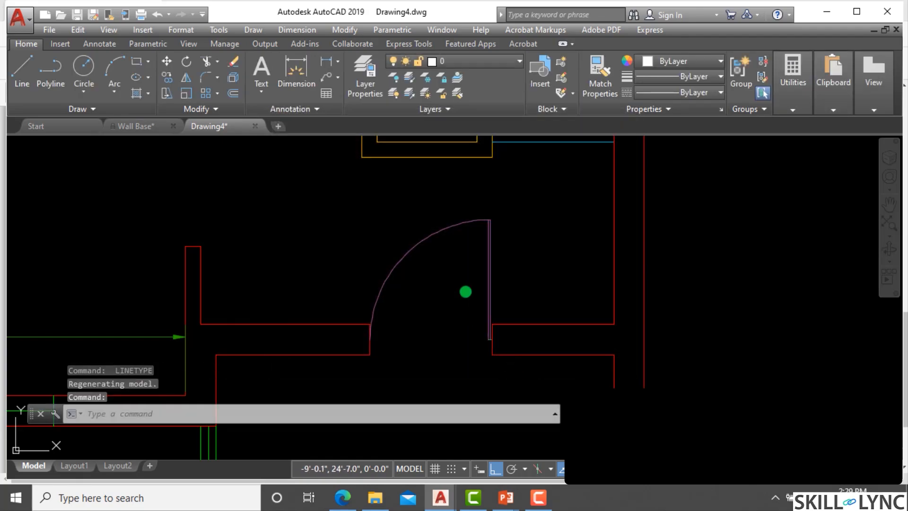
key("Return")
left_click_drag(613, 304, 517, 302)
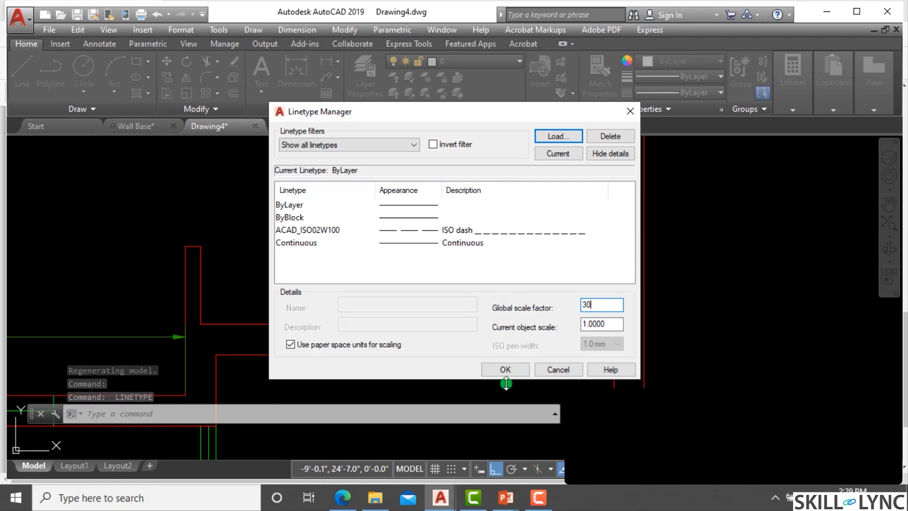
left_click(515, 371)
scroll(430, 251, "up", 5)
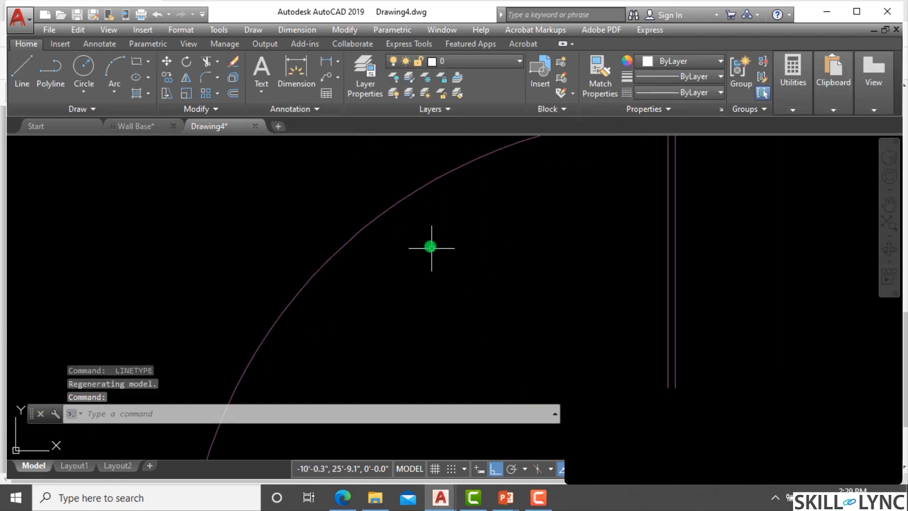
left_click(399, 238)
left_click(373, 224)
key("Escape")
key("Escape")
key("Escape")
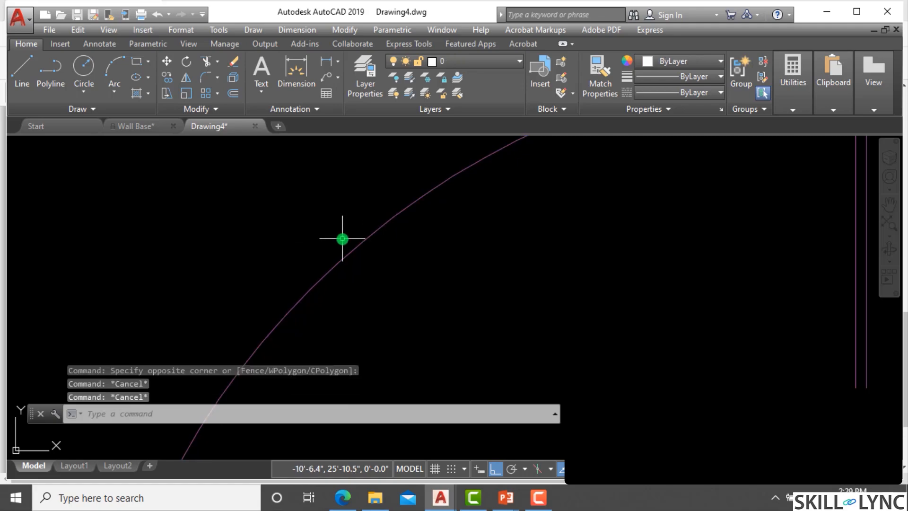
Step: Try linetype scale factors of 0.05 and 0.2 with LTSCALE and check the entrance door
type("1")
key("BackSpace")
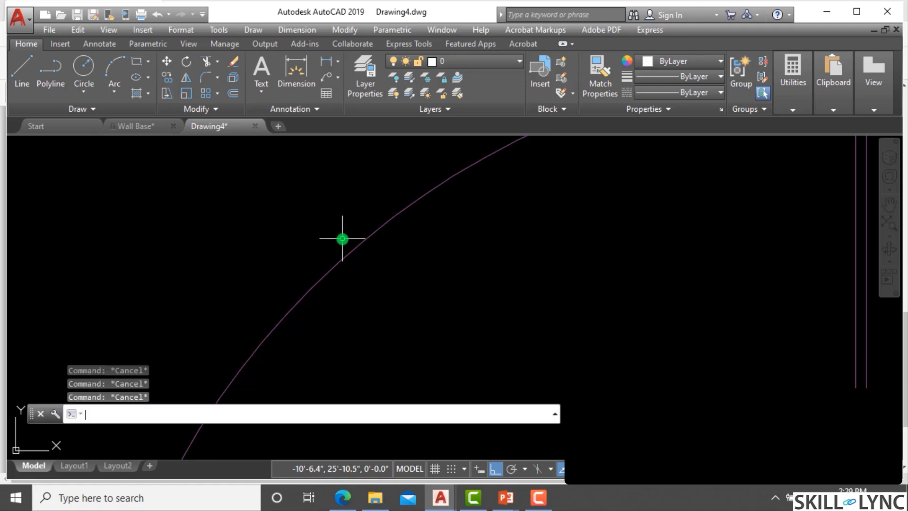
type("linetype scale")
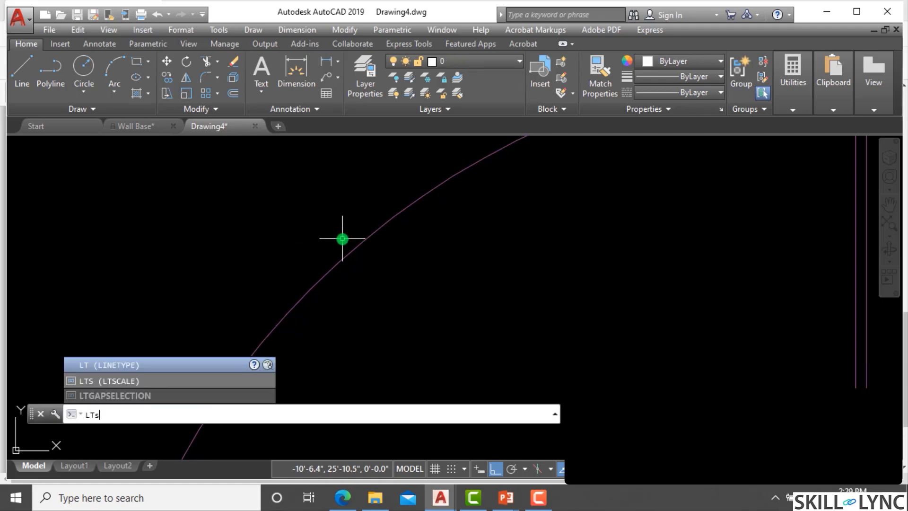
key("Return")
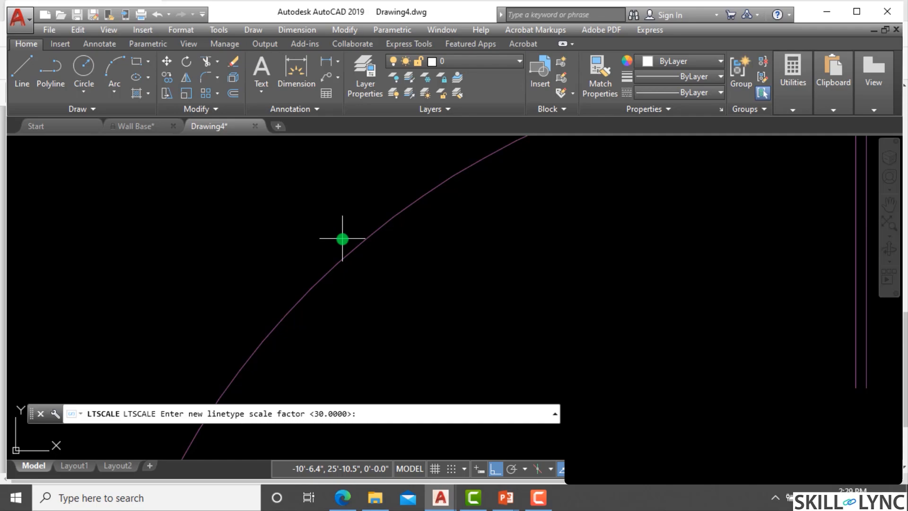
type(".05")
key("Return")
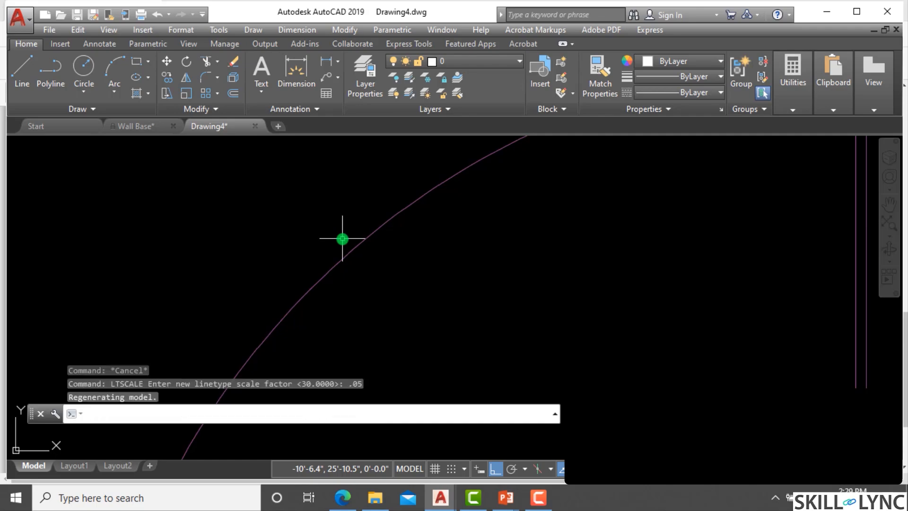
key("Return")
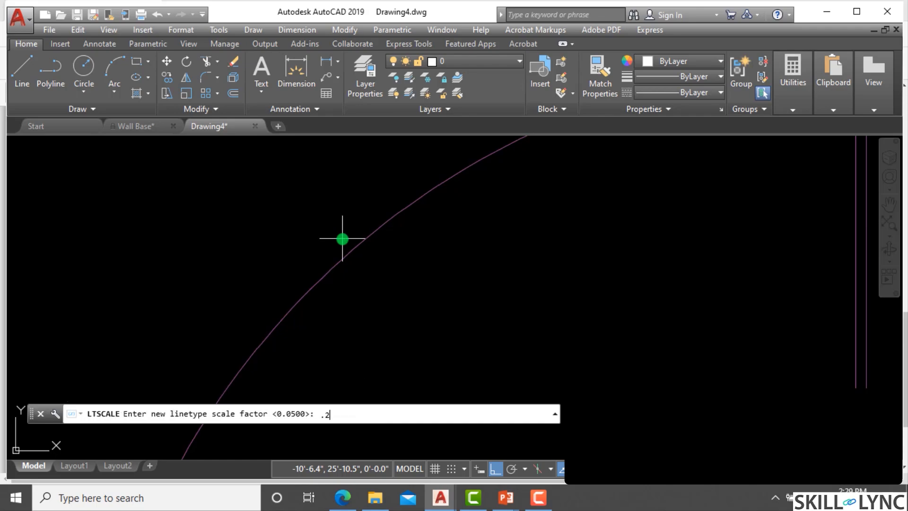
key("Return")
scroll(342, 239, "down", 5)
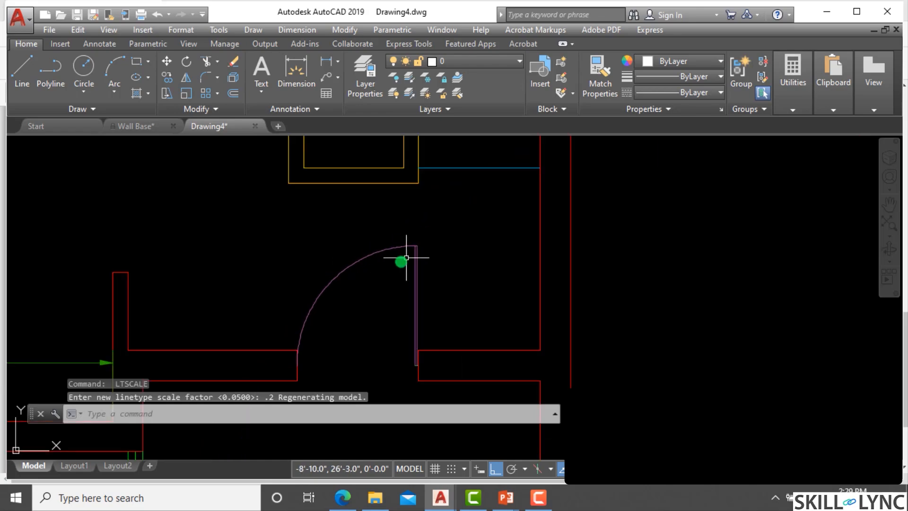
Step: Try linetype scale factors of 100 and 20 with LTSCALE, ending with nothing selected
key("Return")
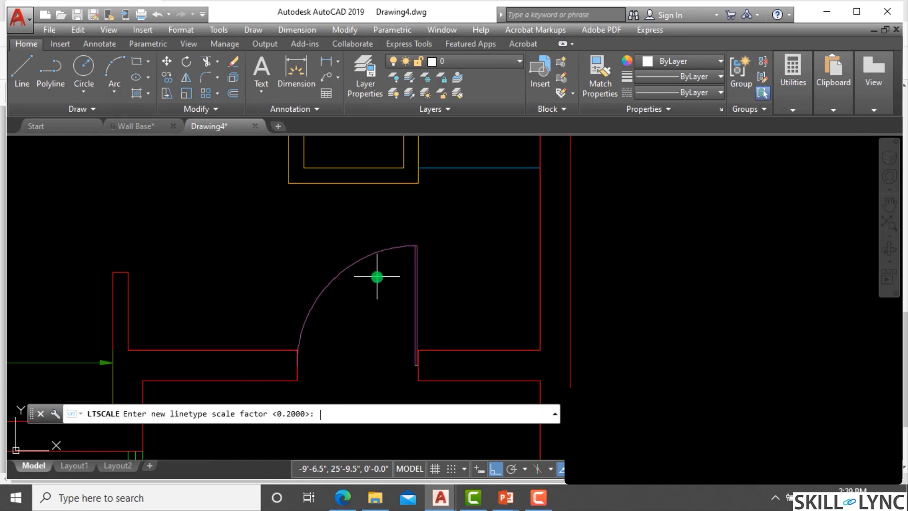
type("100")
key("Return")
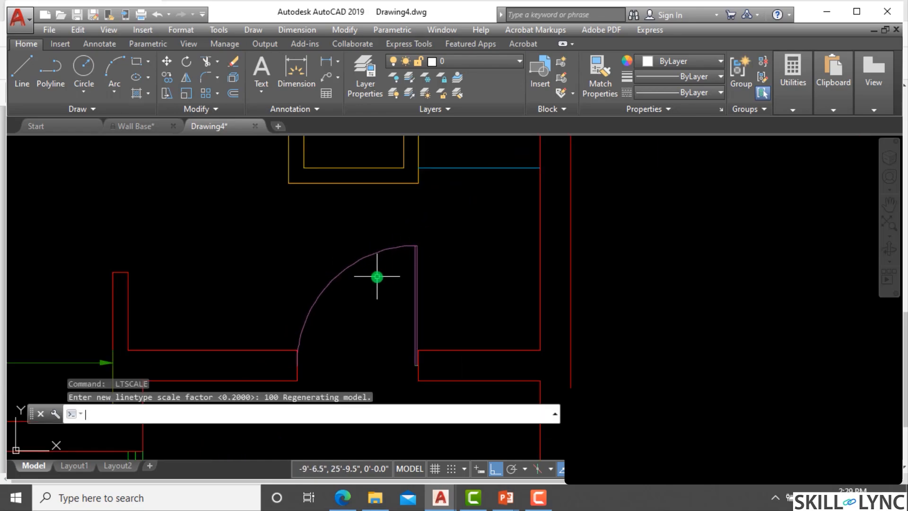
key("Return")
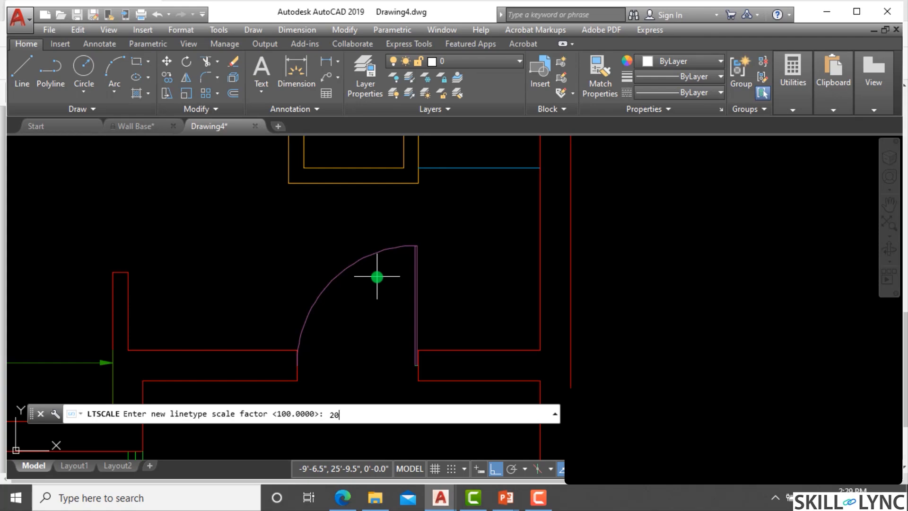
key("Return")
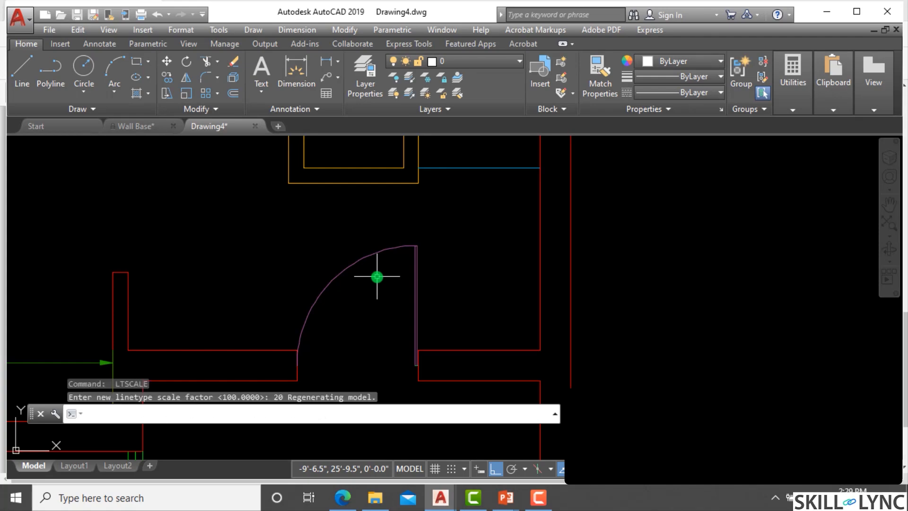
left_click(360, 293)
left_click(327, 241)
key("Escape")
key("Escape")
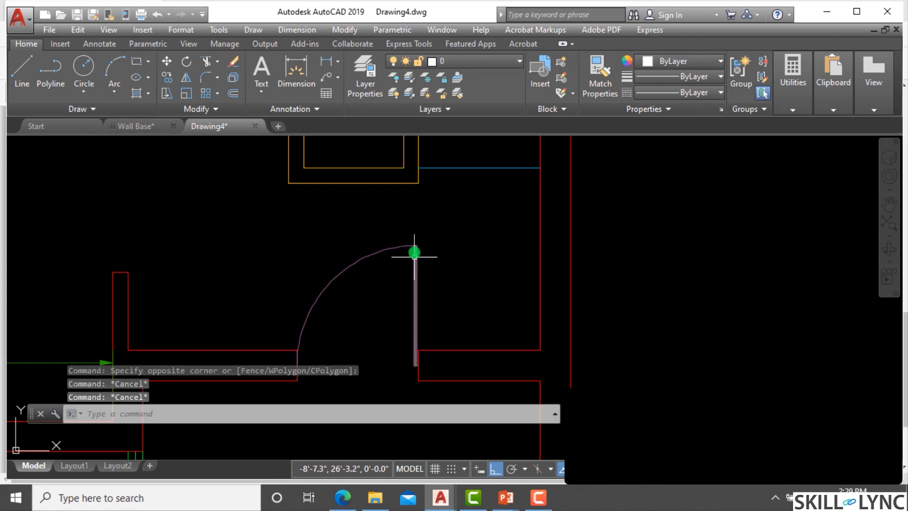
Step: Set the LTSCALE linetype scale factor to 300 with the upper part of the door's swing arc in view
scroll(415, 253, "up", 2)
type("LTs")
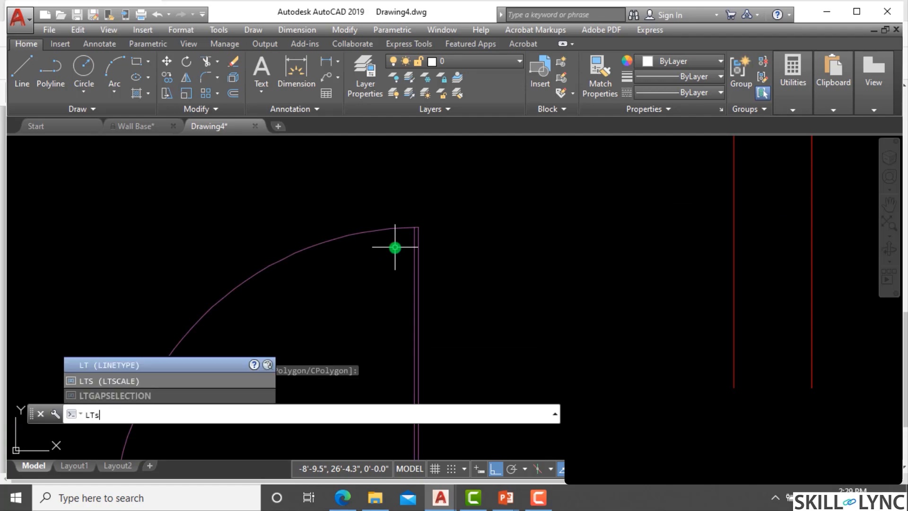
type("cale")
key("Return")
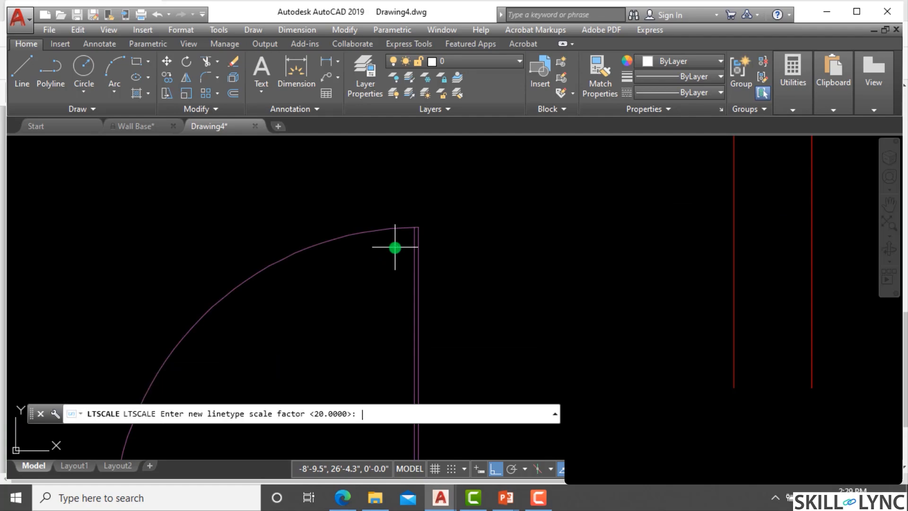
type("300")
key("Return")
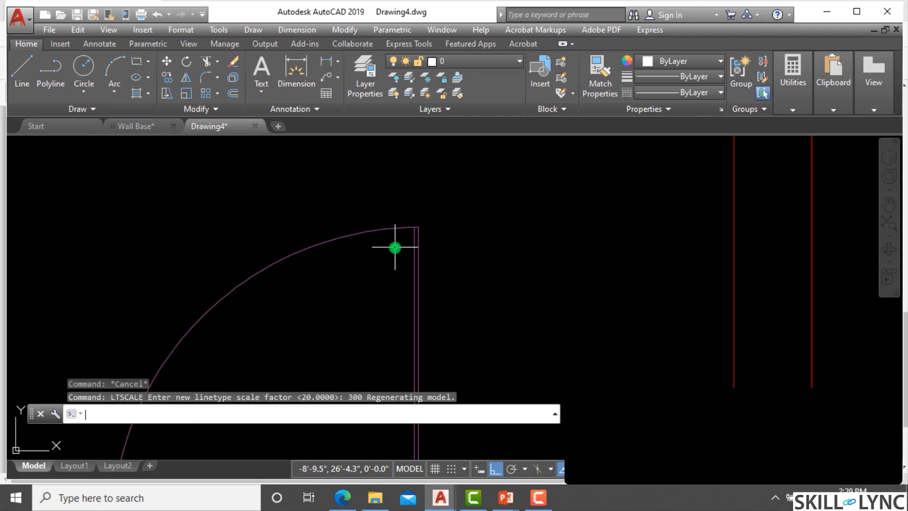
Step: Try linetype scale factors of 0.1 and 0.004 with LTSCALE and end the command
key("Return")
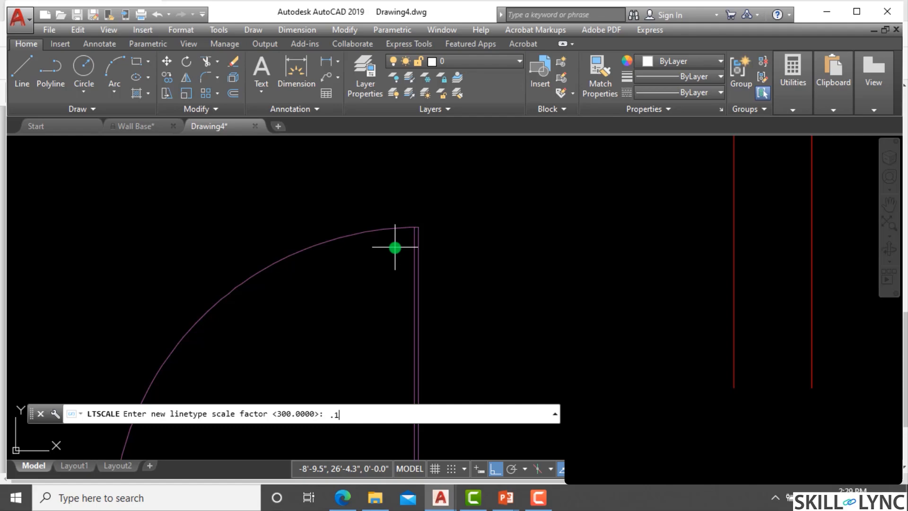
type(".1")
key("Return")
key("Return")
type(".004")
key("Return")
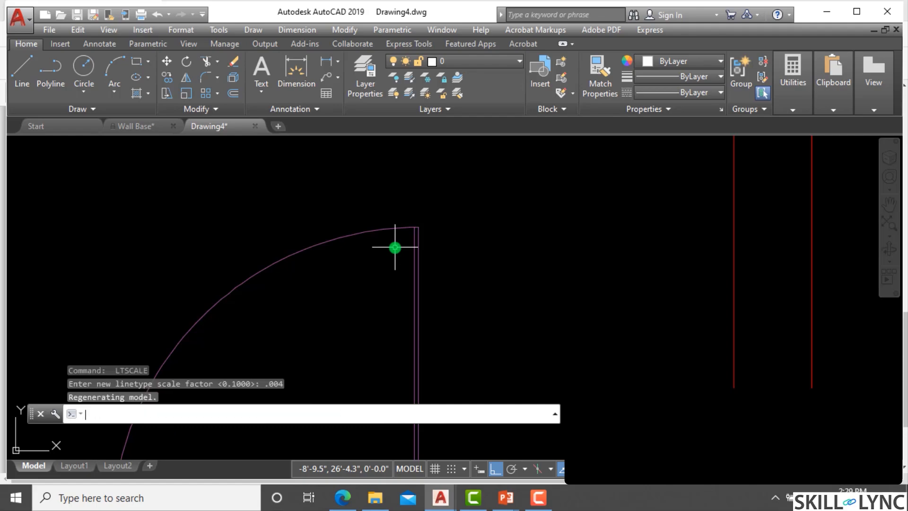
key("Escape")
key("Escape")
key("Escape")
Step: Try a linetype scale factor of 2 with LTSCALE on the dashed door swing arc and settle on 0.5
scroll(507, 247, "down", 5)
scroll(486, 241, "up", 2)
type("linetype ")
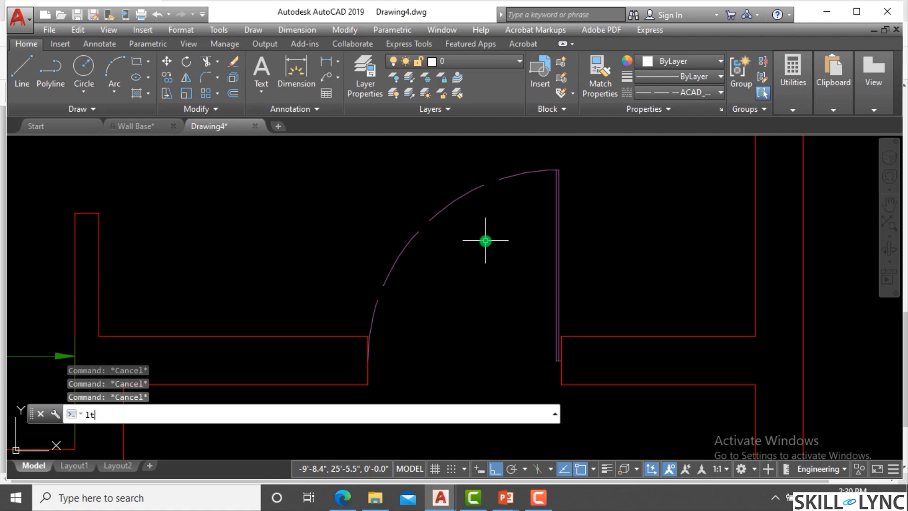
type("scale")
key("Return")
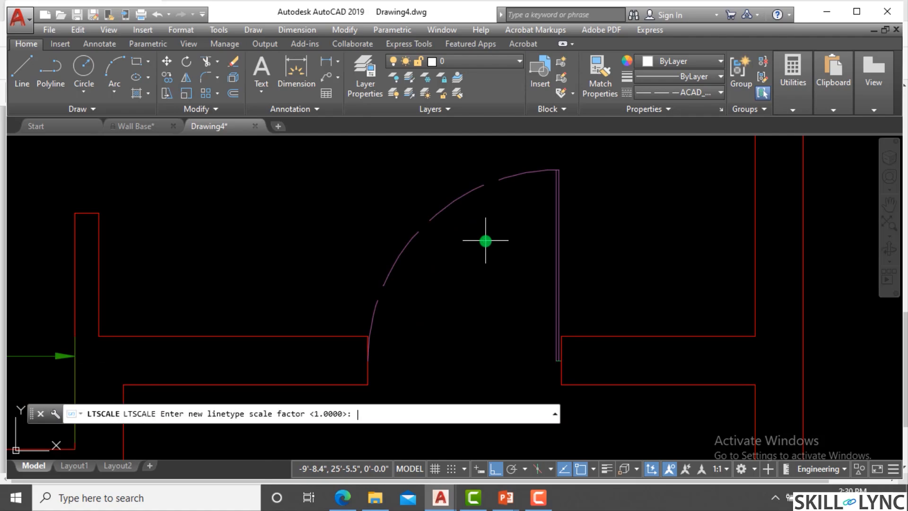
type("2")
key("Return")
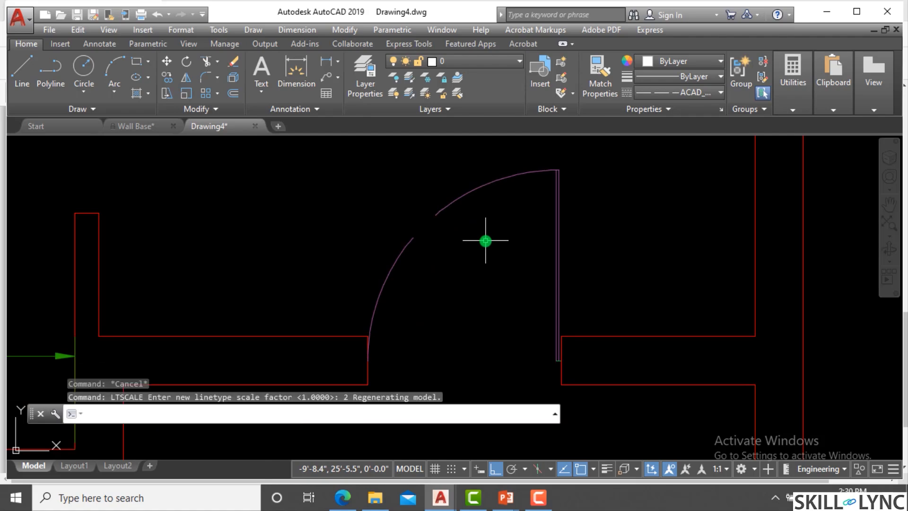
key("Return")
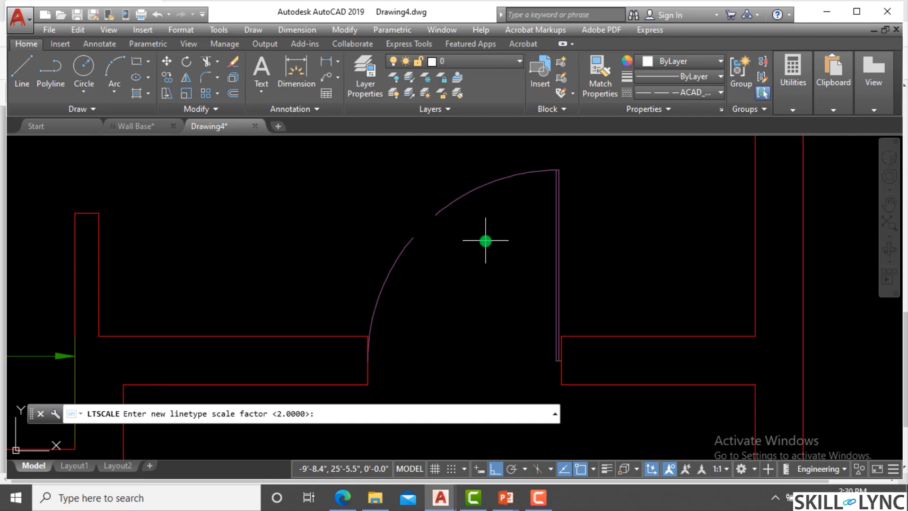
key("Return")
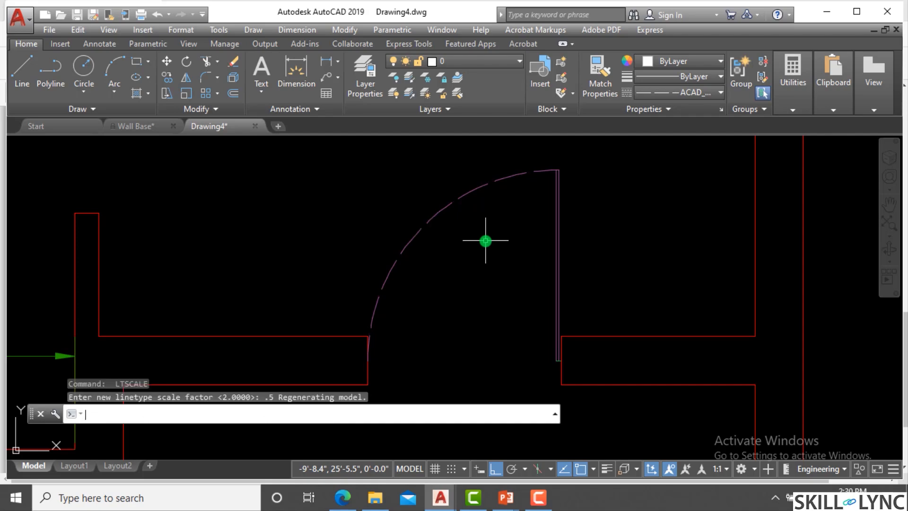
Step: Try linetype scale factors of 0.25 and 0.24 with LTSCALE on the dashed door swing arc
key("Return")
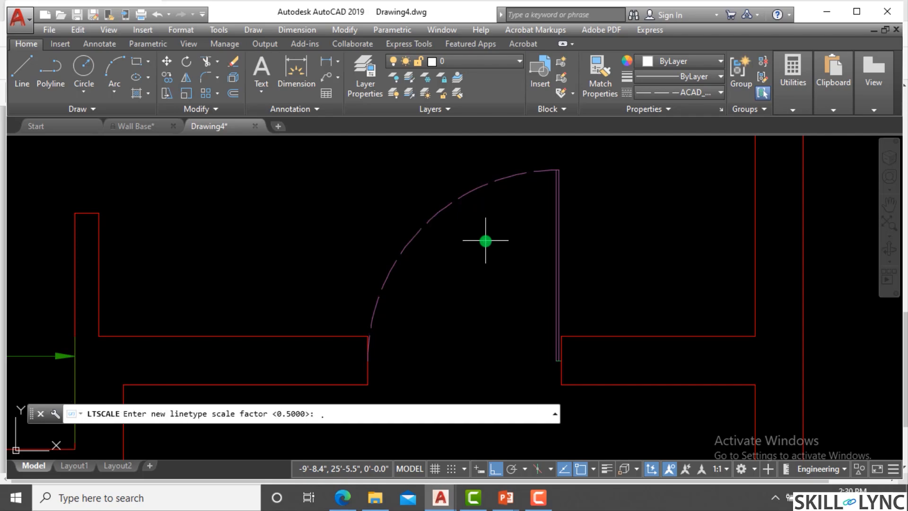
type(".25")
key("Return")
key("Return")
type(".24")
key("Return")
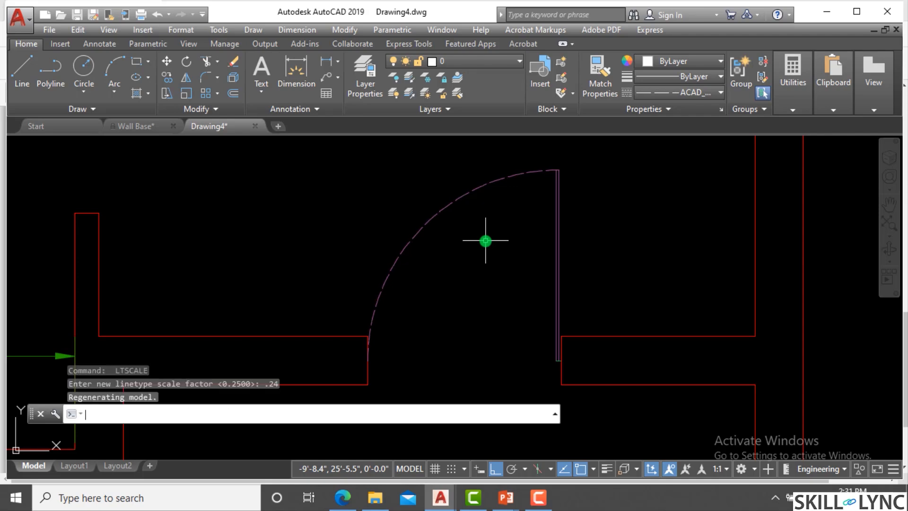
Step: Examine how the door swing arc's dashes display at different zoom levels, from close up to the whole floor plan
scroll(473, 251, "down", 2)
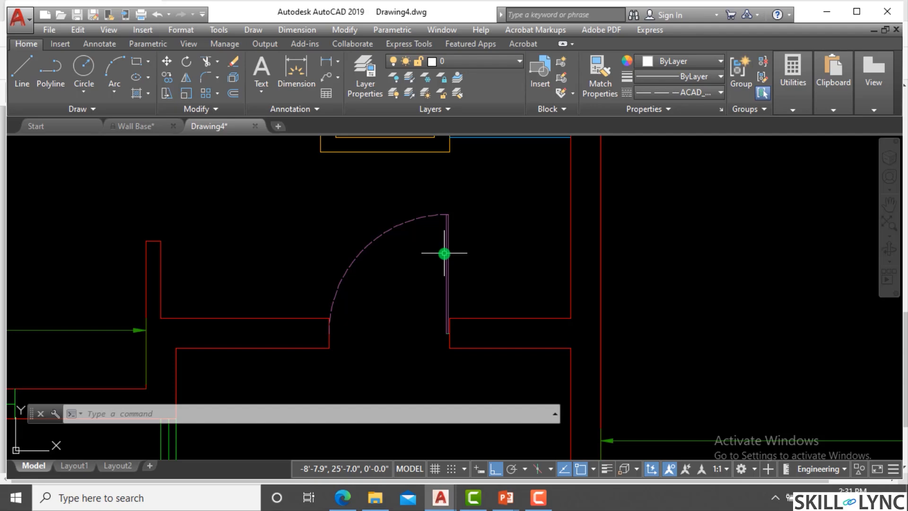
scroll(412, 270, "down", 3)
scroll(435, 239, "up", 3)
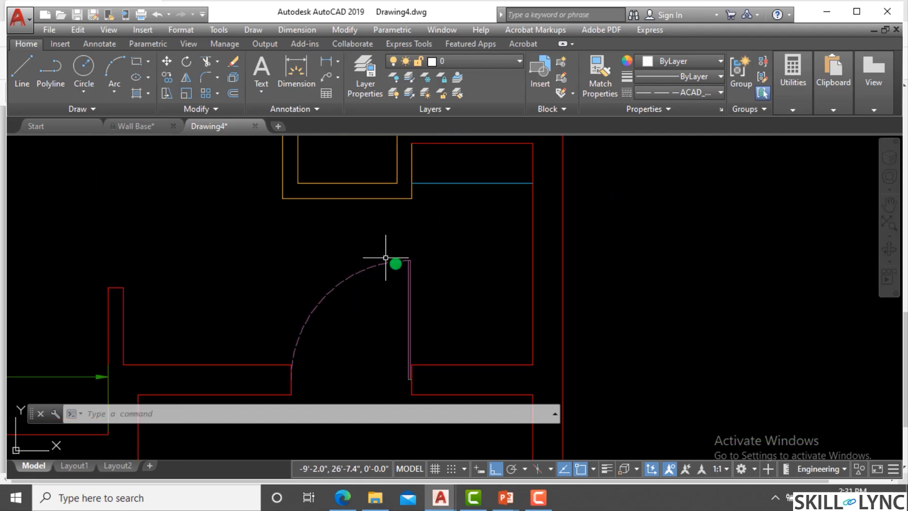
scroll(386, 257, "down", 3)
scroll(367, 258, "up", 4)
key("Escape")
key("Escape")
scroll(450, 257, "down", 2)
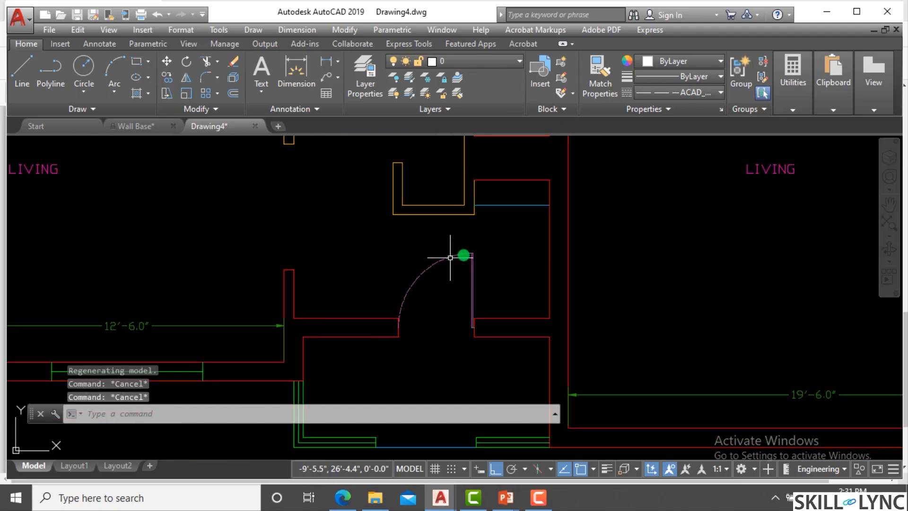
scroll(492, 241, "down", 2)
scroll(470, 298, "down", 4)
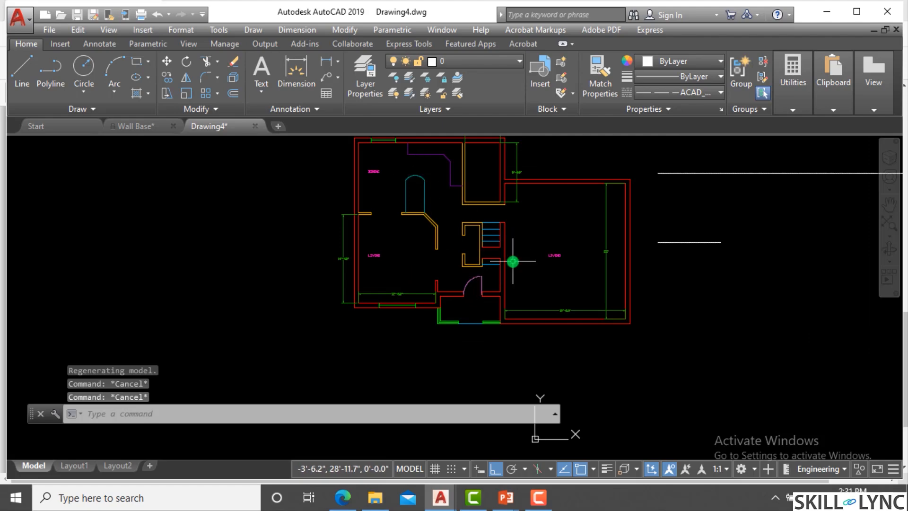
Step: Draw two circles side by side in the larger living room, with radii of about 1'-7" and 1'-10"
scroll(513, 261, "up", 5)
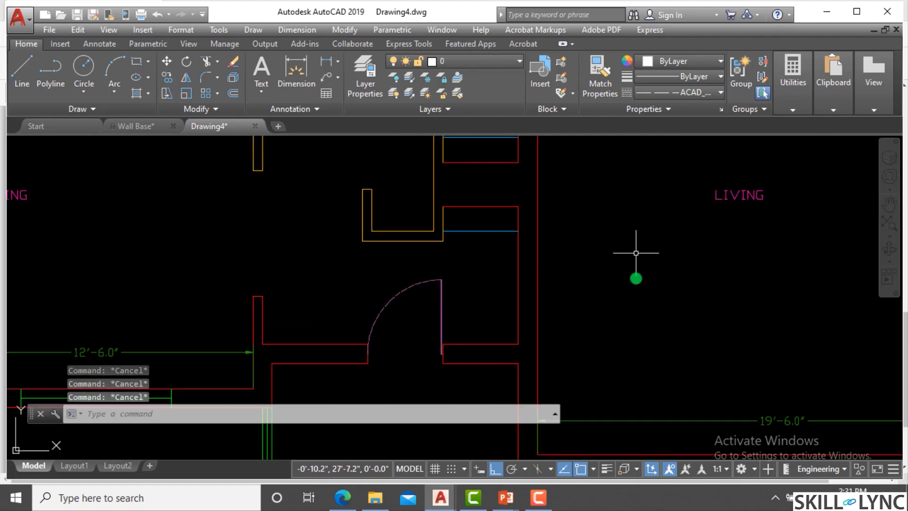
key("space")
left_click(635, 286)
left_click(636, 327)
key("space")
left_click(736, 306)
left_click(728, 351)
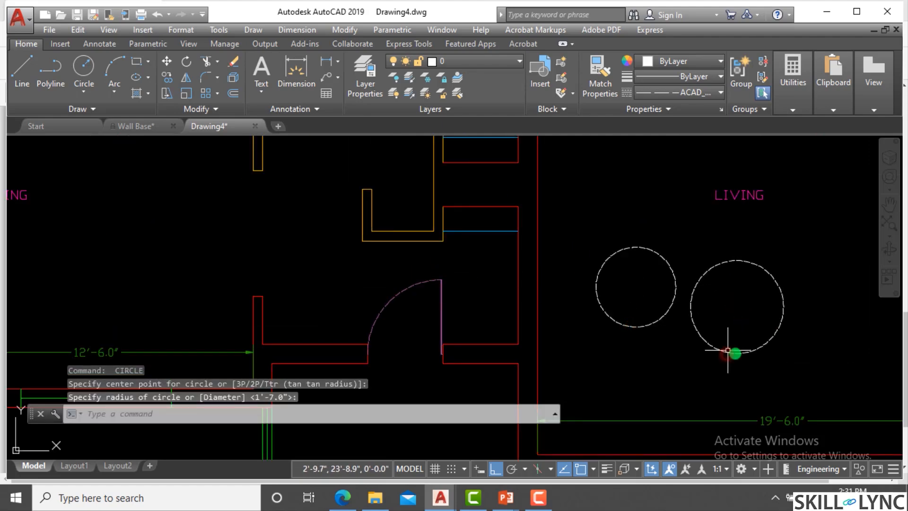
key("Escape")
left_click(730, 367)
left_click(643, 298)
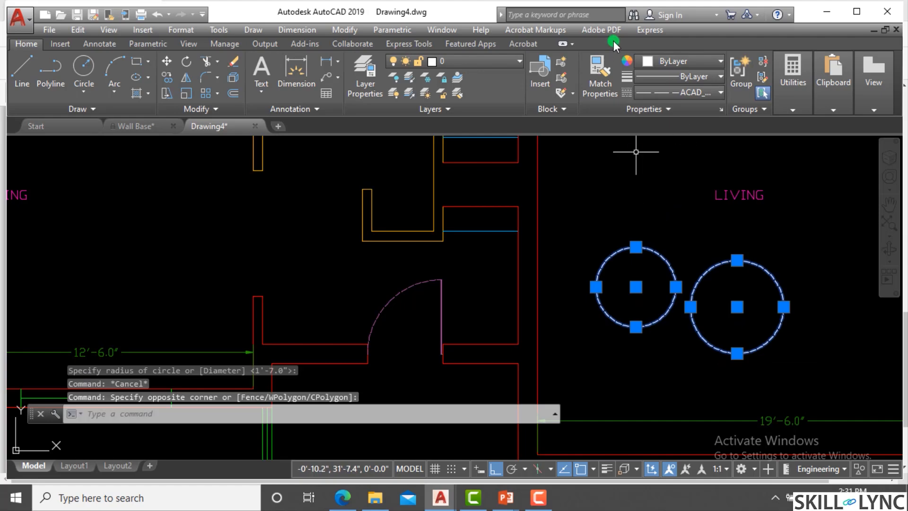
left_click(686, 61)
key("Escape")
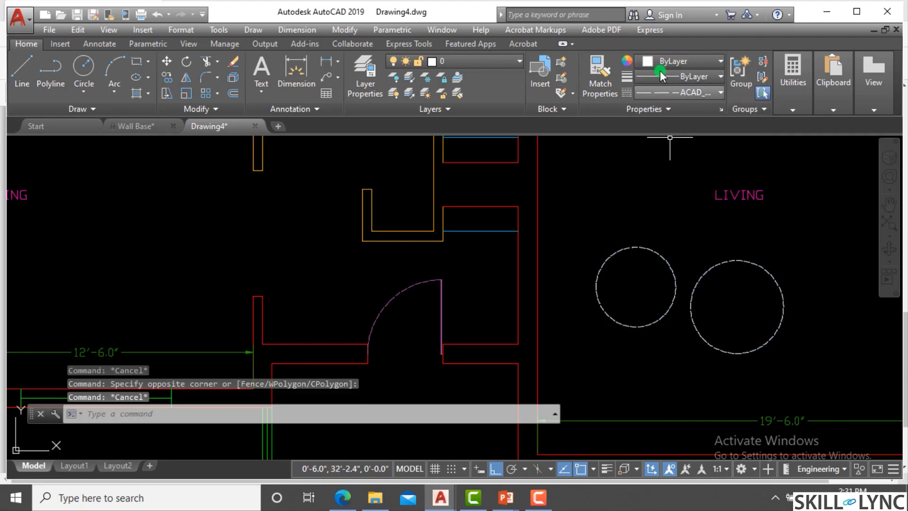
key("Escape")
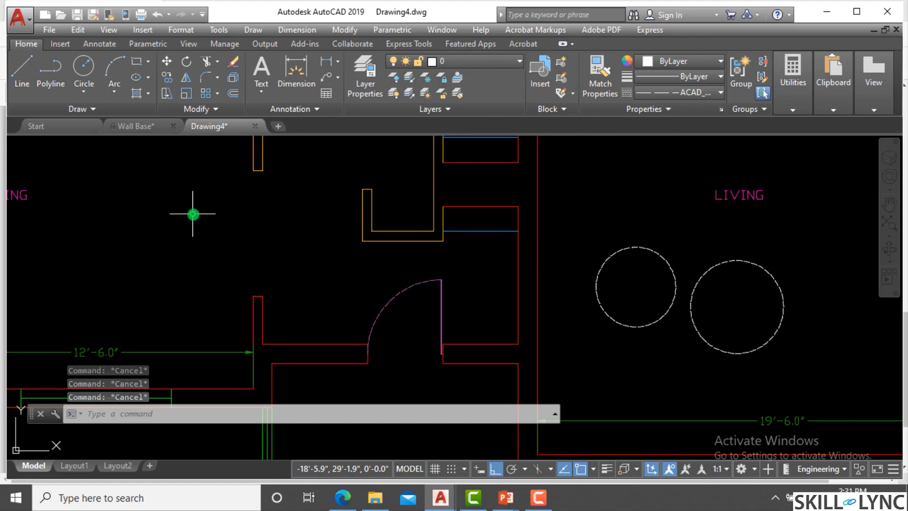
Step: Assign both circles in the living room to the Door layer and clear the selection
left_click(724, 386)
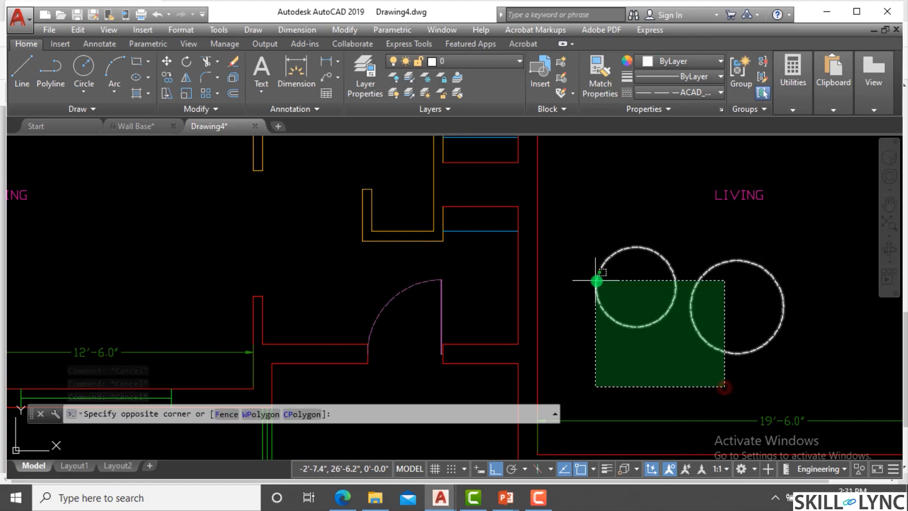
left_click(597, 281)
left_click(461, 59)
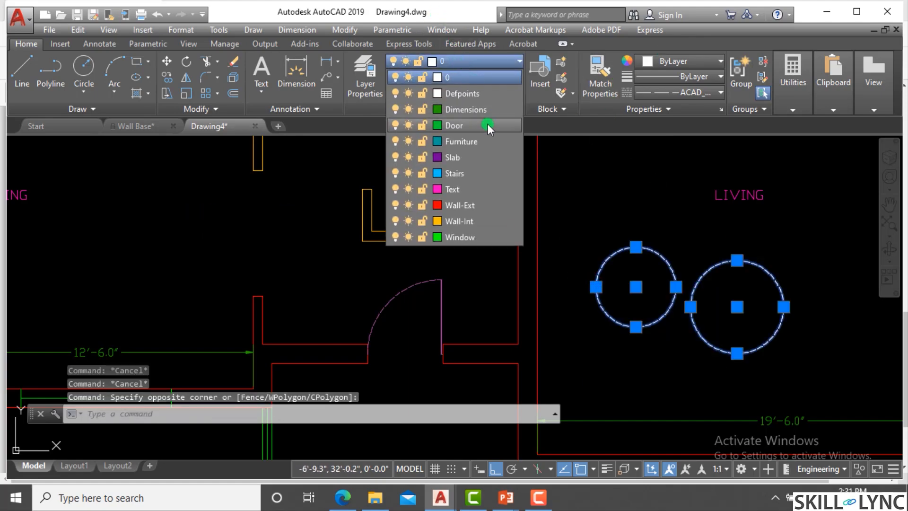
left_click(487, 125)
key("Escape")
key("Escape")
scroll(729, 270, "up", 4)
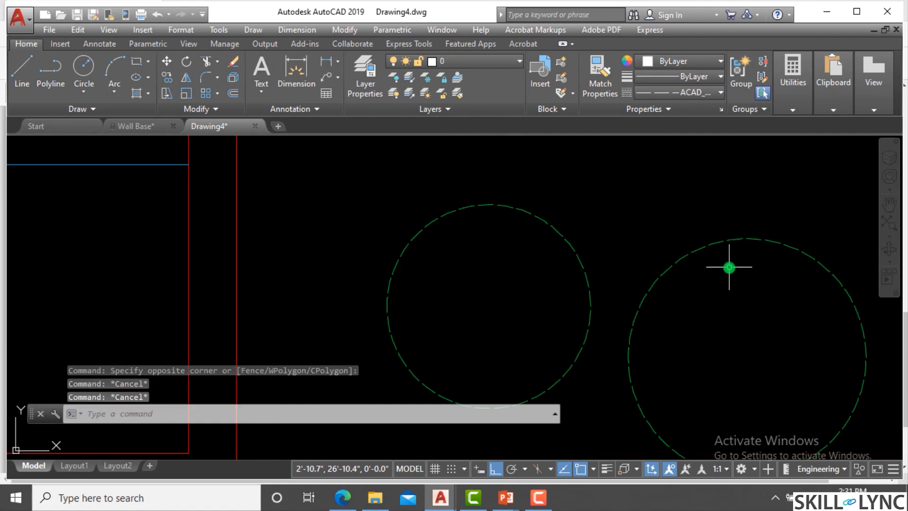
Step: Check the properties of each green circle and compare their dashes with the door's swing arc
scroll(705, 257, "down", 2)
left_click(734, 256)
left_click(693, 219)
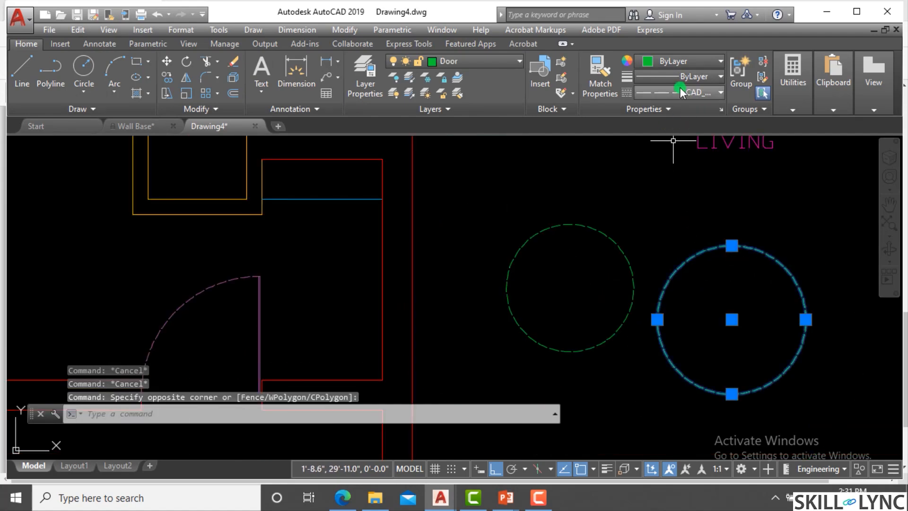
left_click(595, 196)
left_click(558, 250)
key("Escape")
key("Escape")
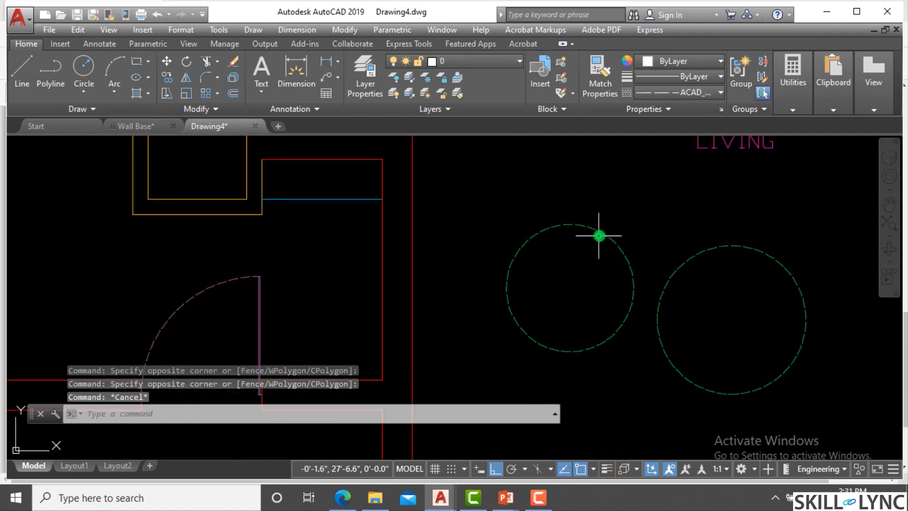
scroll(568, 202, "down", 1)
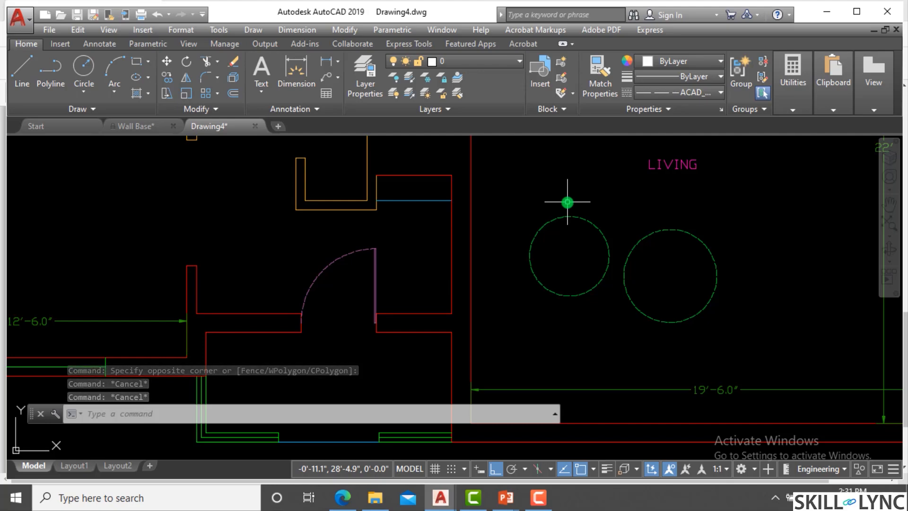
scroll(349, 279, "up", 4)
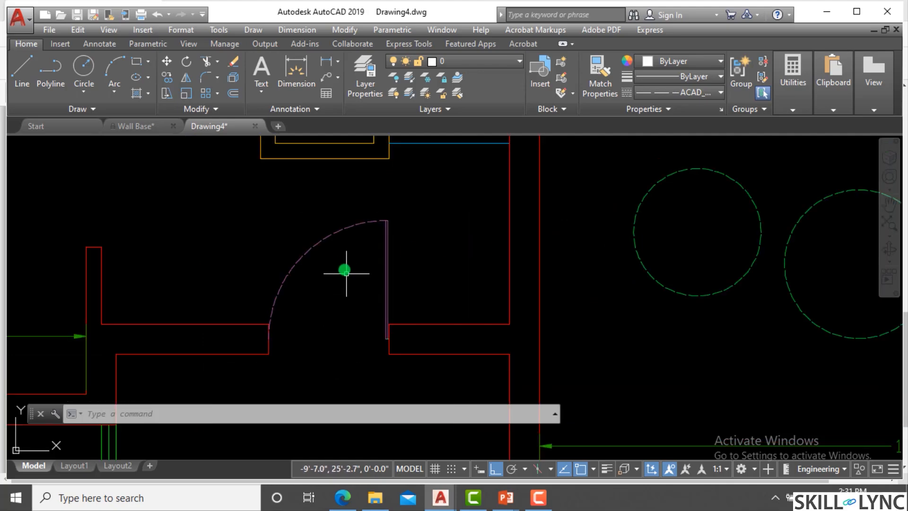
scroll(327, 213, "down", 2)
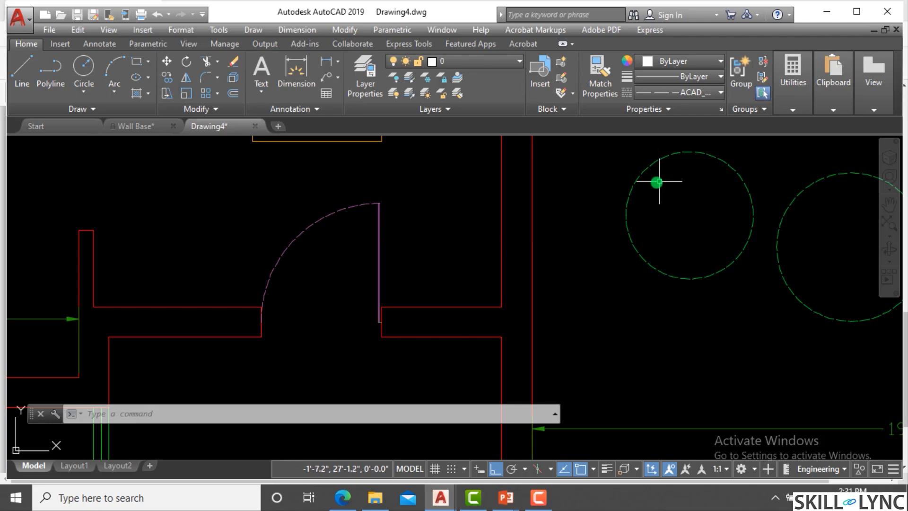
type("1t")
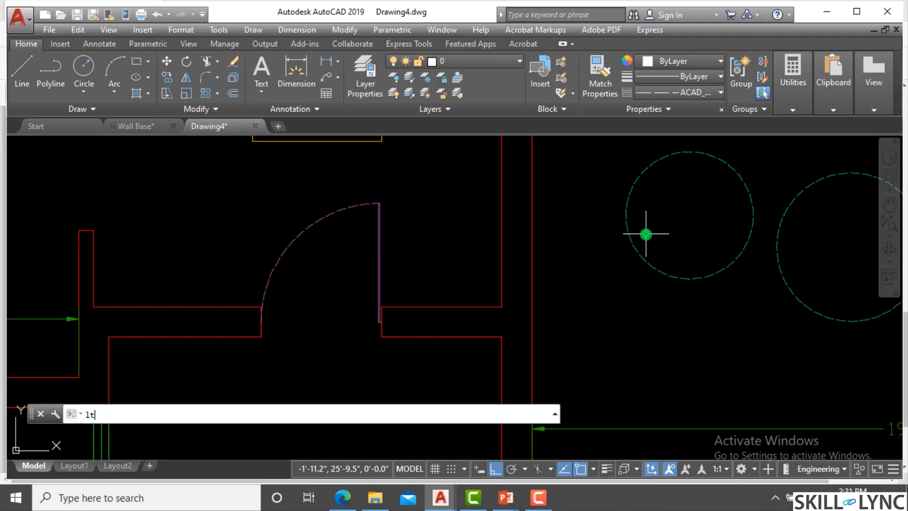
type("scale")
key("Return")
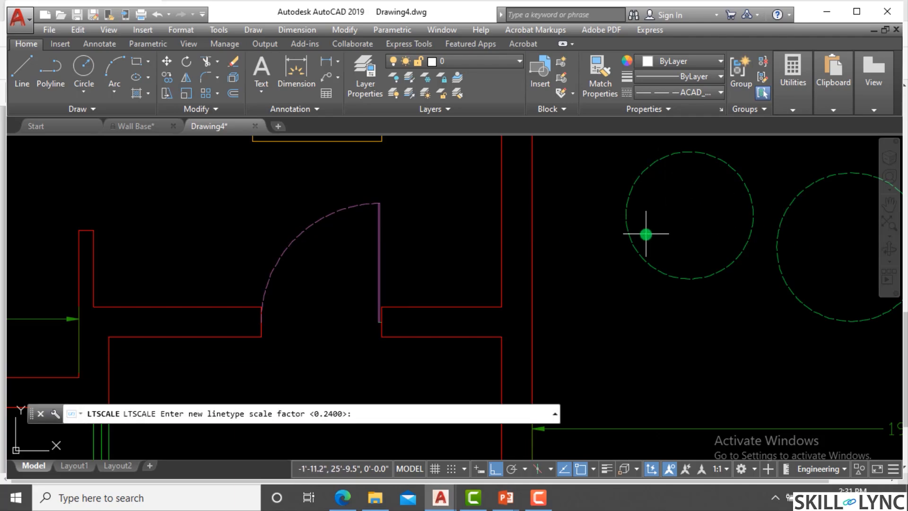
key("Escape")
key("Escape")
key("Escape")
Step: Set the global linetype scale factor to 1 in the Linetype Manager
type("lt")
key("Return")
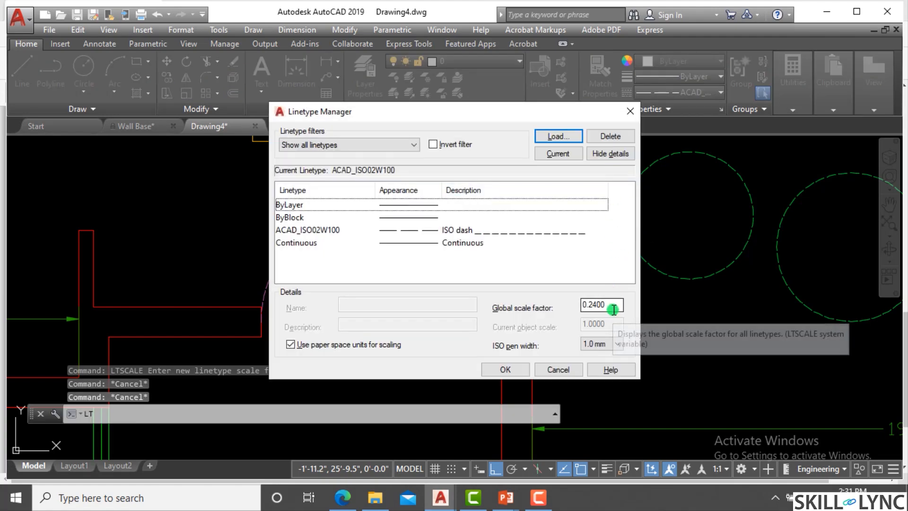
double_click(589, 304)
type("1")
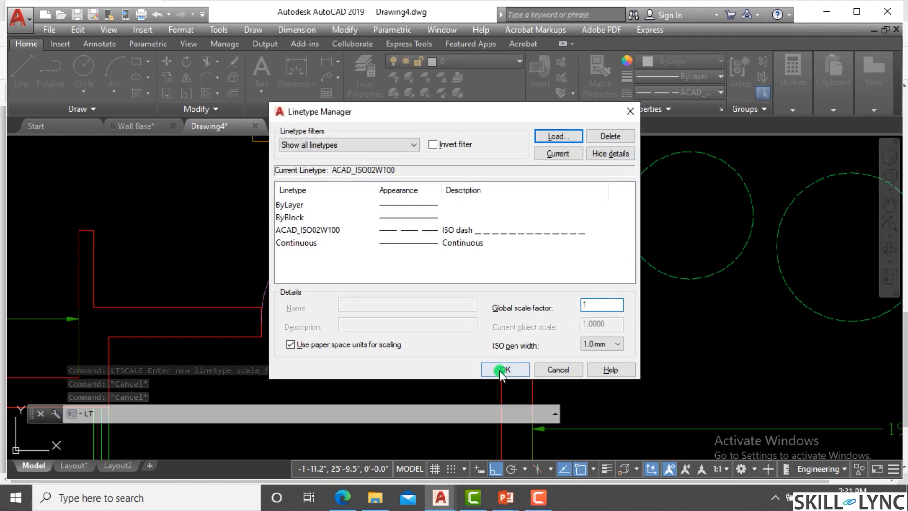
left_click(520, 370)
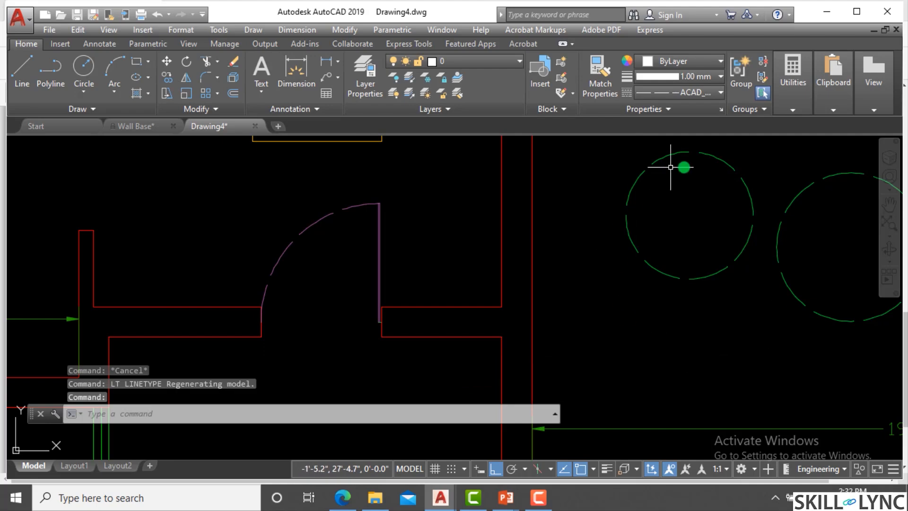
scroll(518, 276, "down", 4)
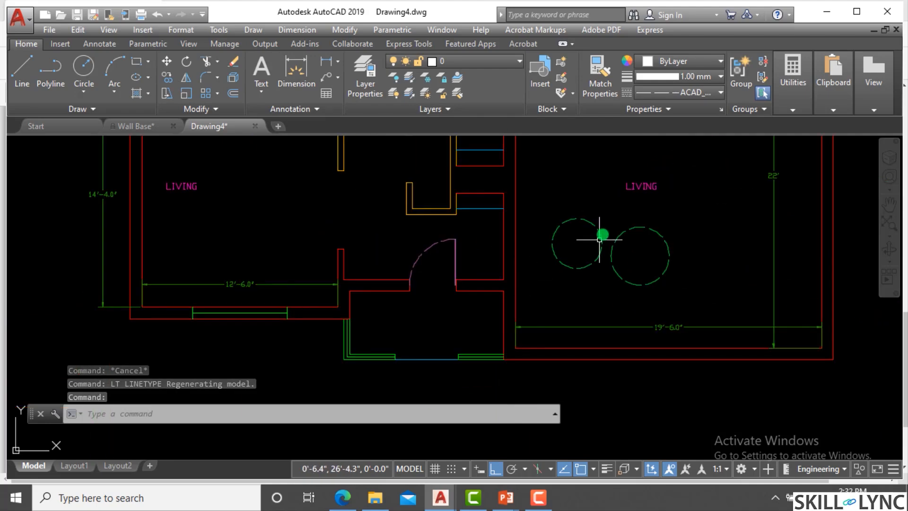
scroll(604, 232, "up", 2)
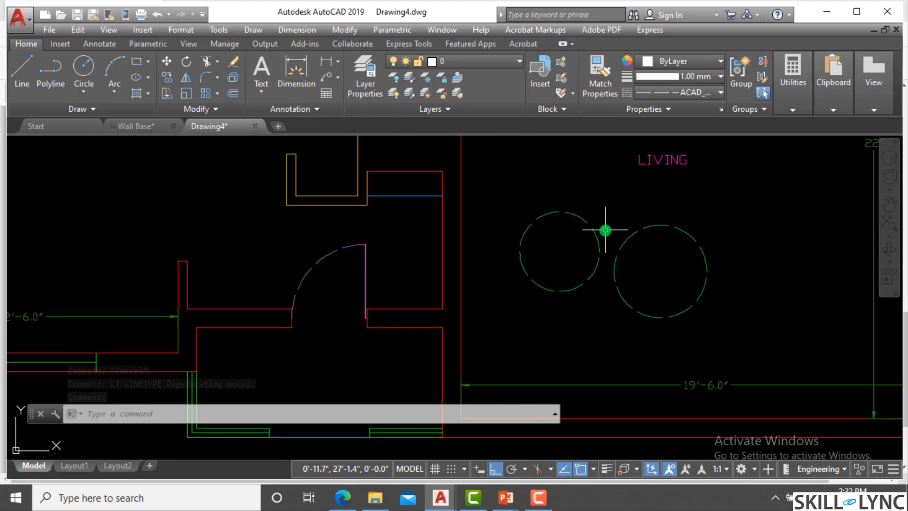
Step: Set the current linetype to Continuous and make Door the current layer
left_click(679, 93)
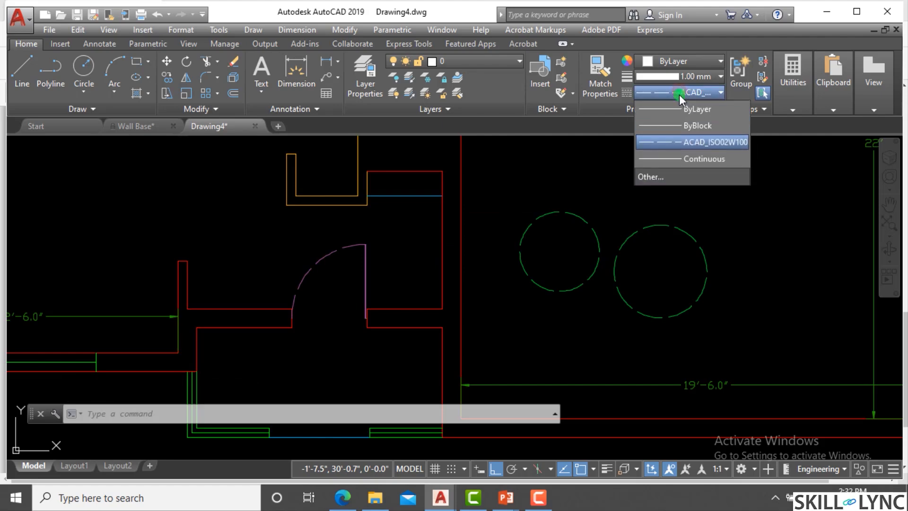
left_click(682, 156)
left_click(661, 93)
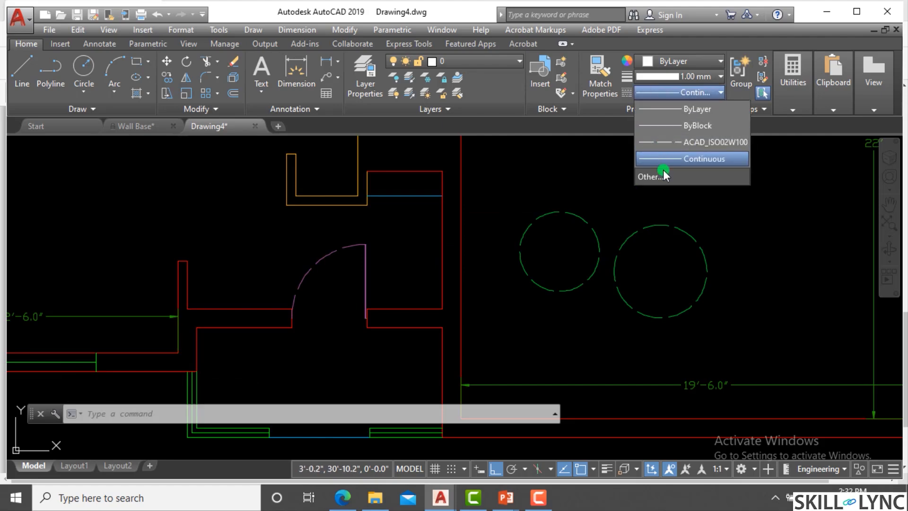
left_click(510, 67)
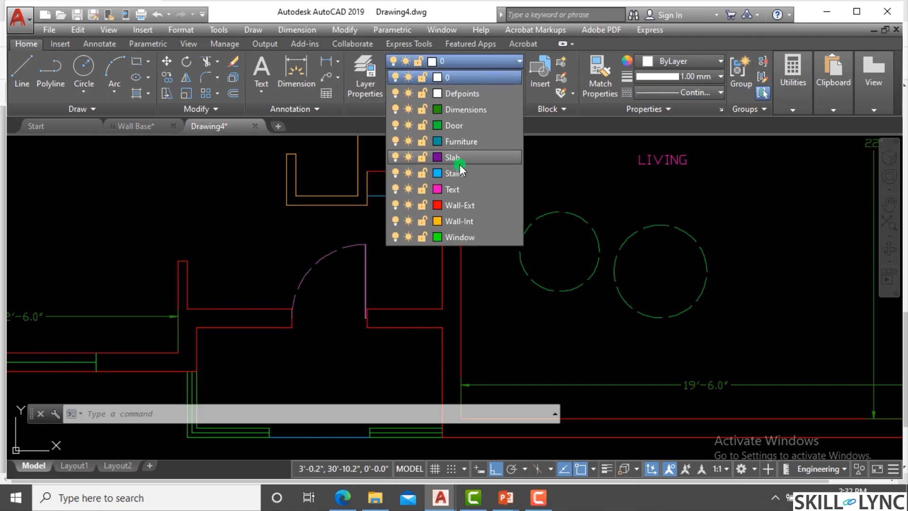
left_click(463, 126)
key("Escape")
key("Escape")
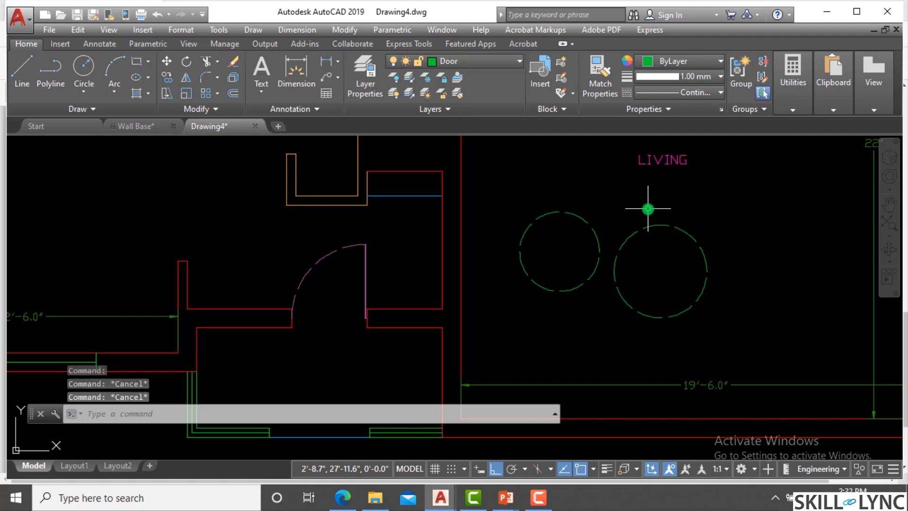
Step: Draw a third, smaller circle beside the LIVING label, up and to the right of the two dashed circles
type("c")
key("Return")
left_click(755, 197)
left_click(753, 229)
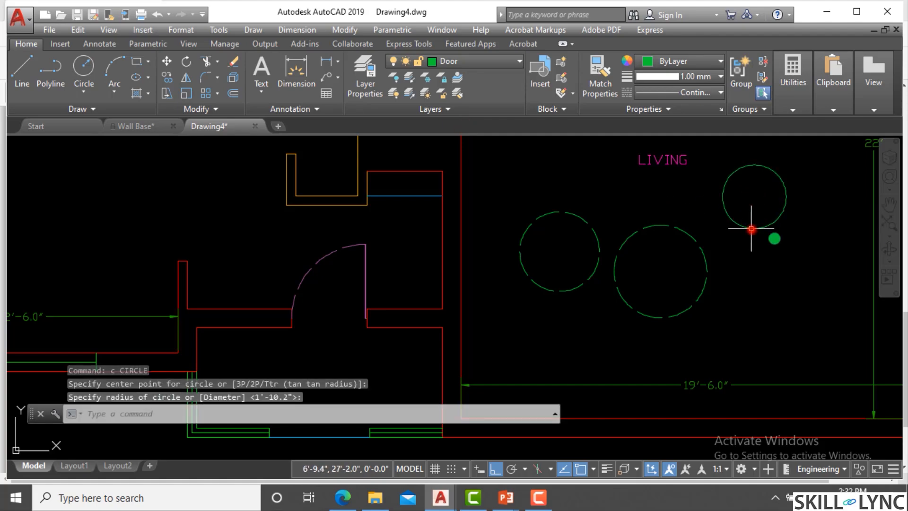
Step: Load the ACAD_ISO08W100 long-dash short-dash linetype from acad.lin into the drawing
left_click(764, 204)
left_click(719, 150)
left_click(702, 92)
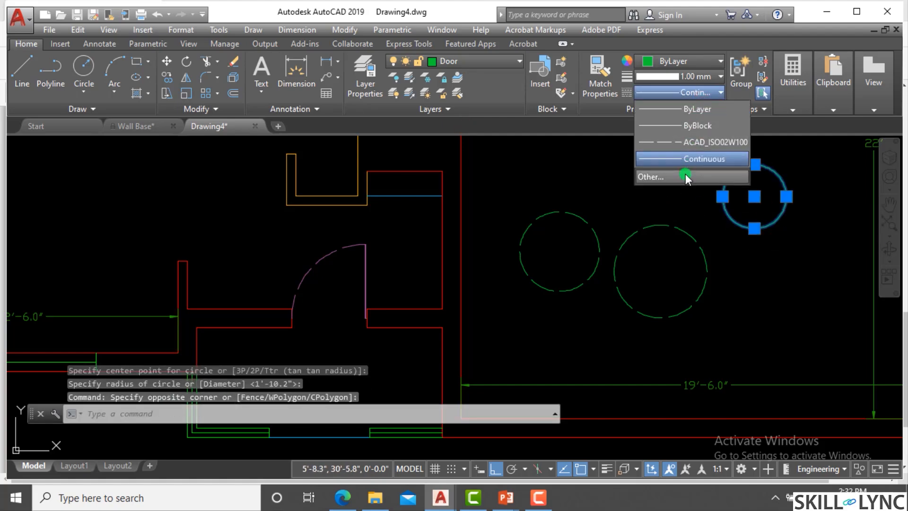
left_click(672, 174)
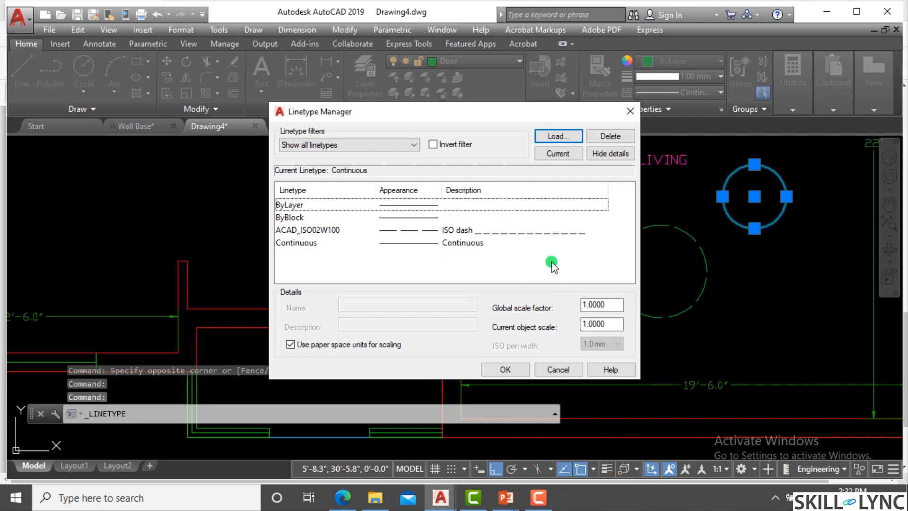
left_click(566, 137)
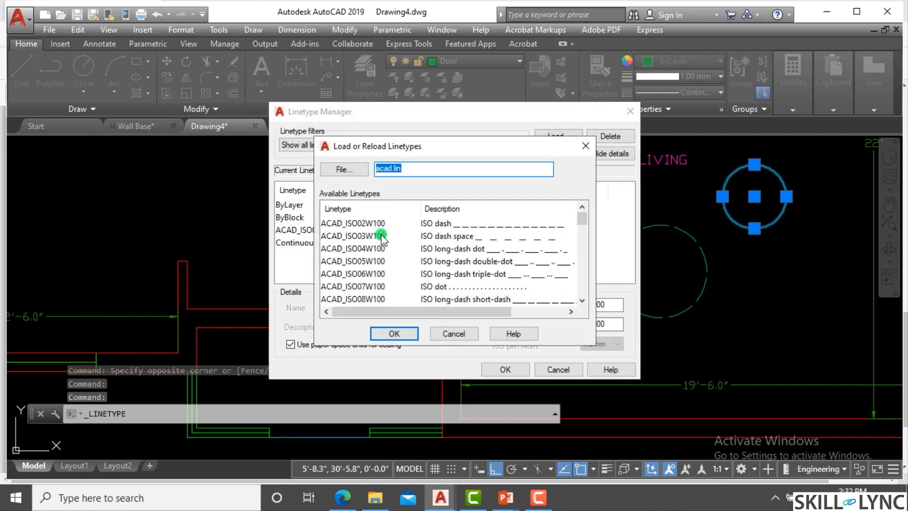
scroll(374, 255, "down", 1)
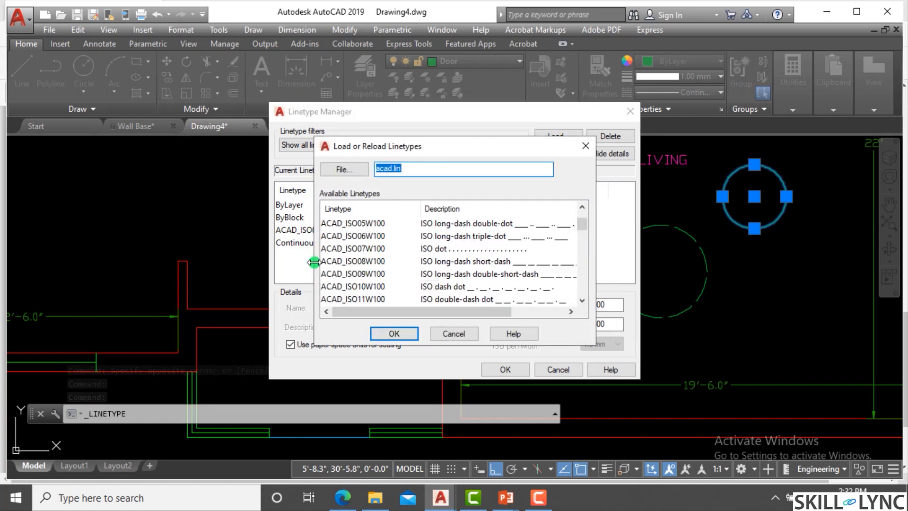
left_click(371, 261)
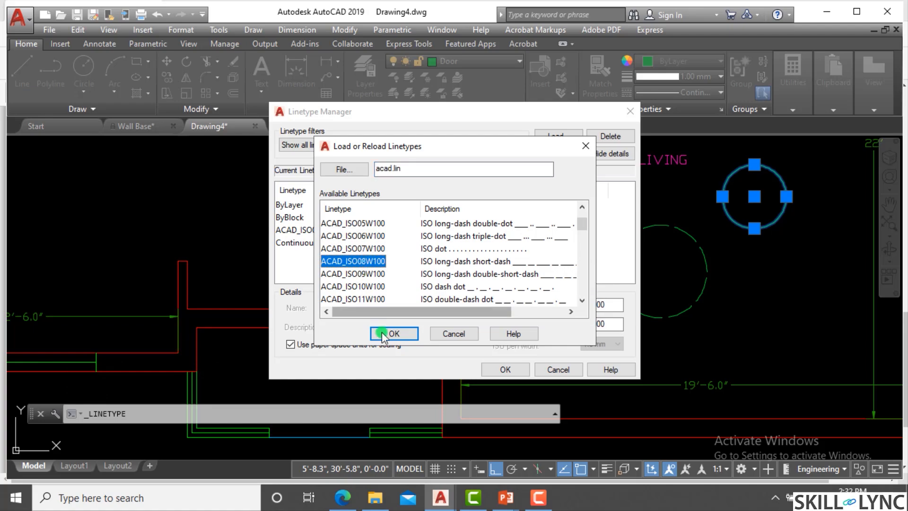
left_click(385, 334)
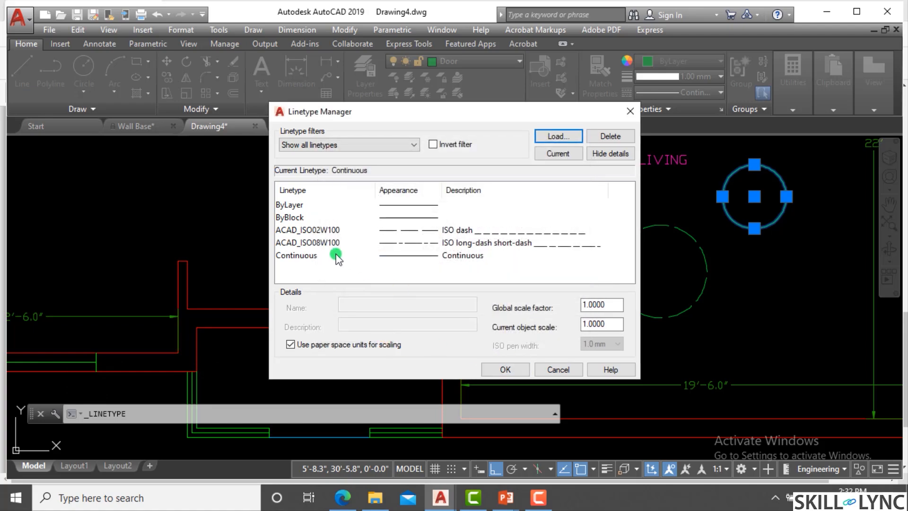
left_click(321, 243)
left_click(494, 368)
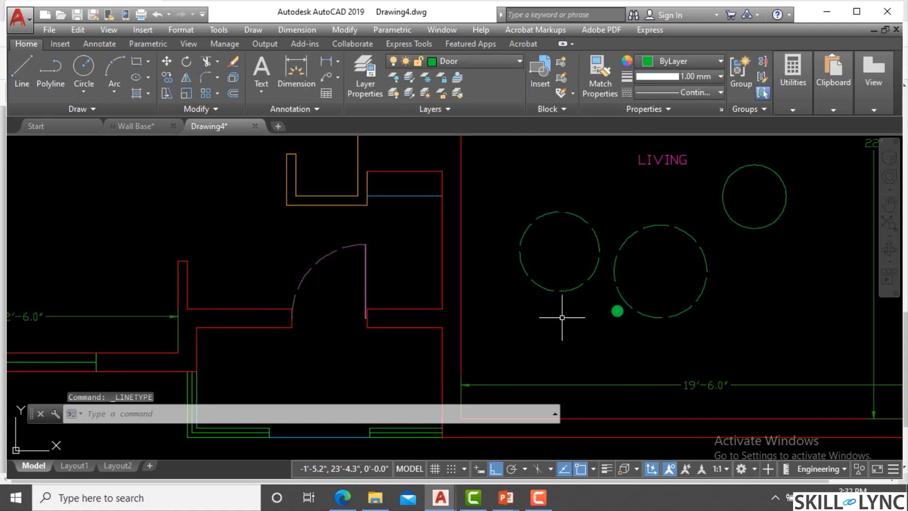
Step: Assign the ACAD_ISO08W100 linetype to the small continuous circle beside the LIVING label and clear the selection
left_click(767, 226)
left_click(771, 232)
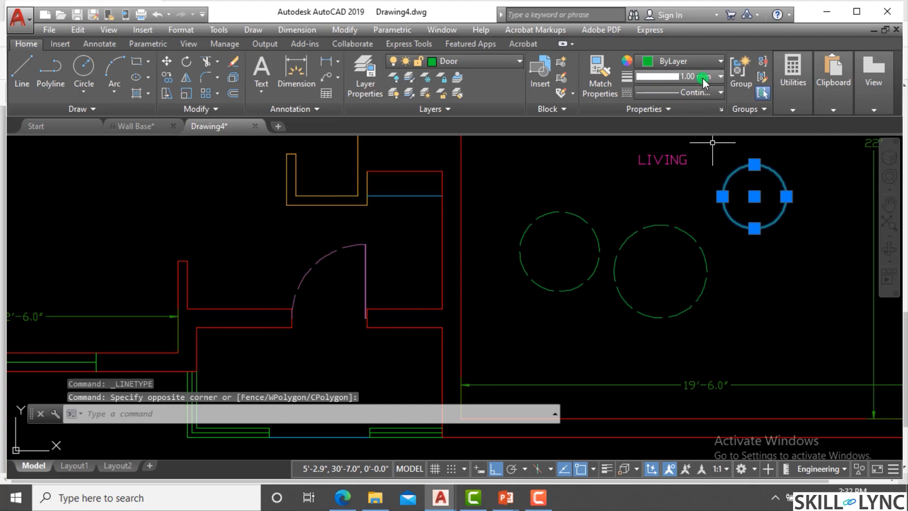
left_click(702, 95)
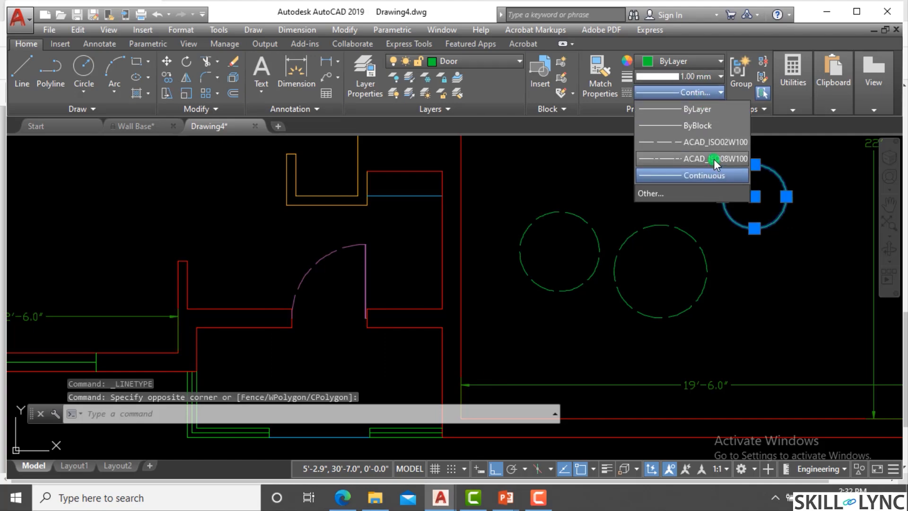
left_click(714, 159)
key("Escape")
key("Escape")
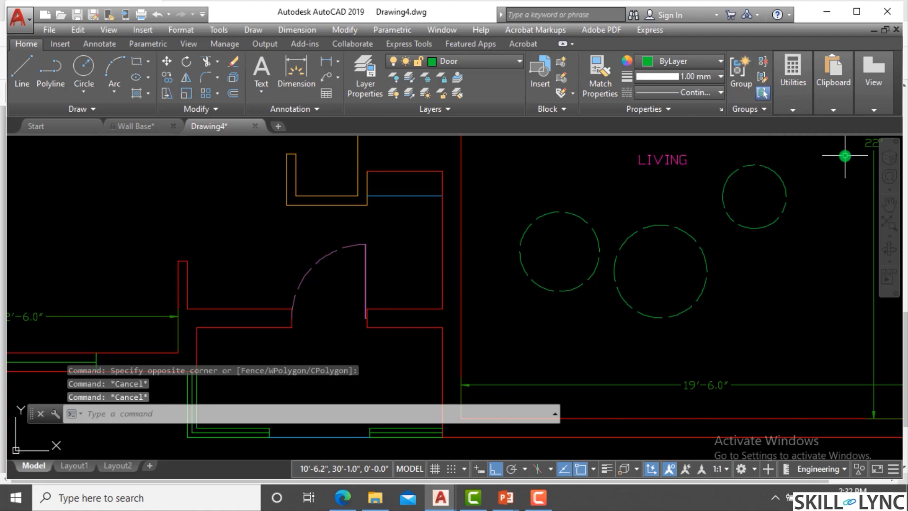
Step: Set the linetype scale factor to 0.5 with the LTSCALE command
type("ltscale")
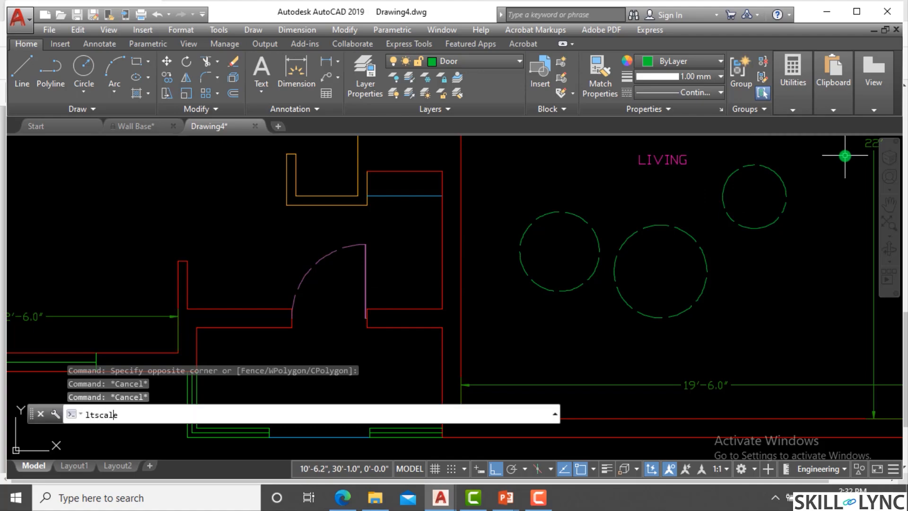
key("Return")
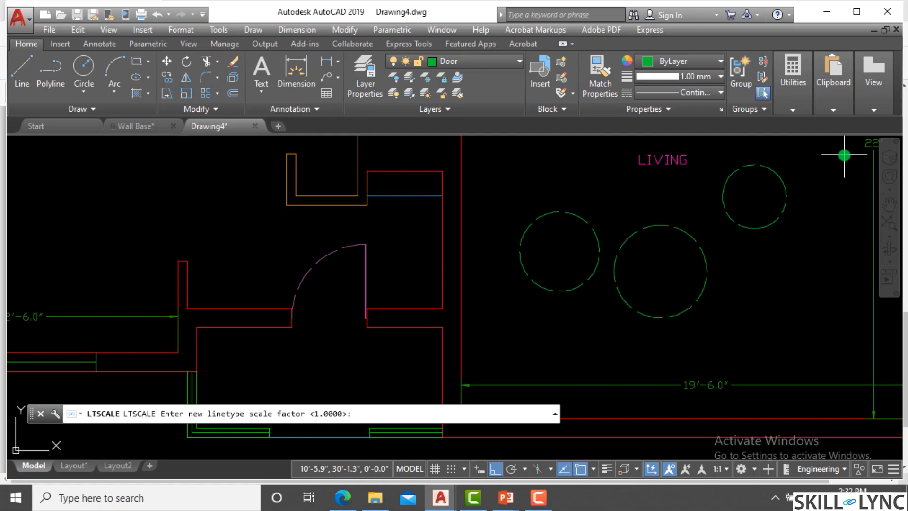
type(".5")
key("Return")
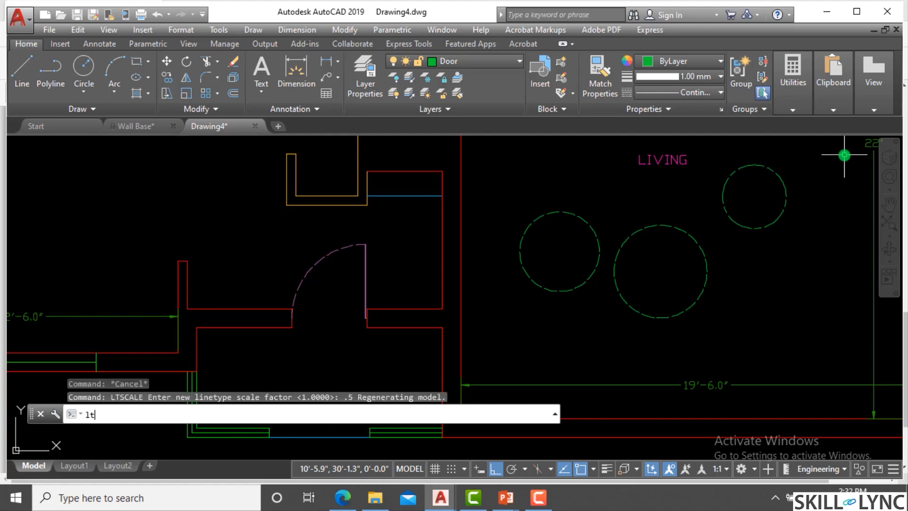
Step: Set the global scale factor to 3 in the Linetype Manager and check the dashes on the circles
type("lt")
key("Return")
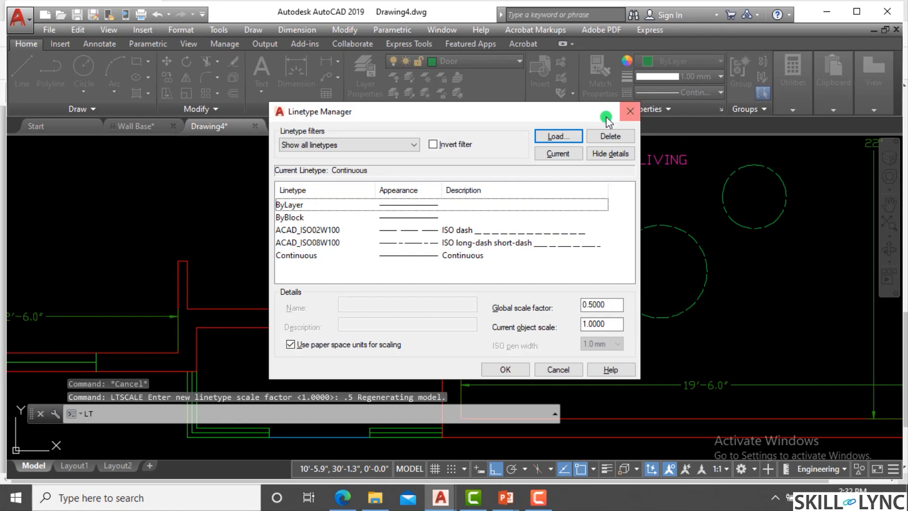
left_click(610, 154)
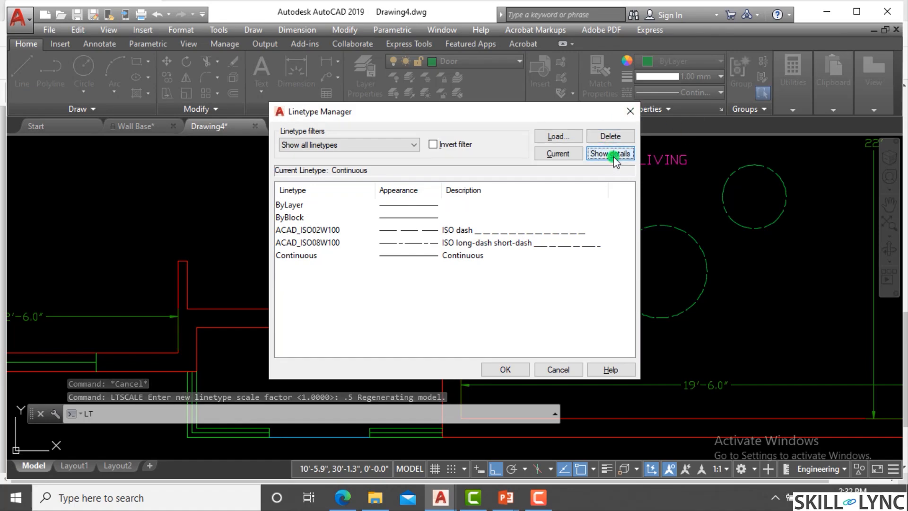
left_click(610, 154)
left_click_drag(610, 307, 529, 292)
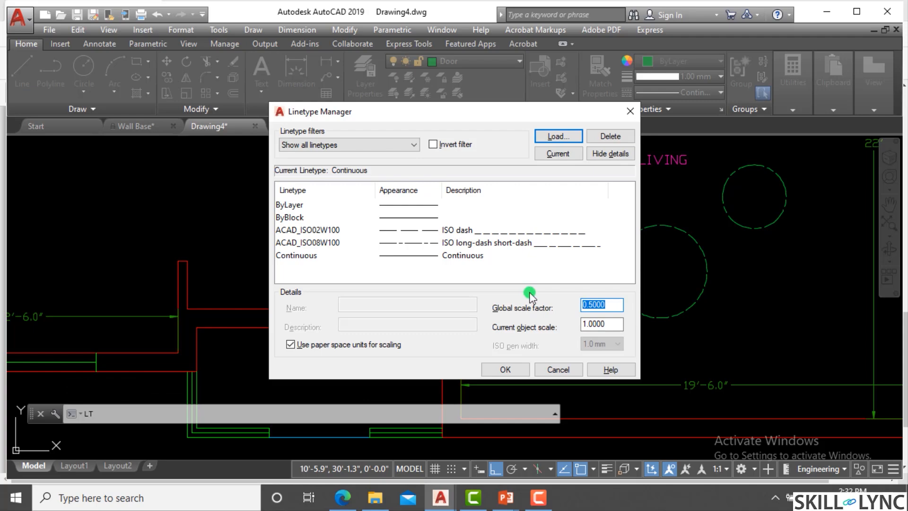
type("1")
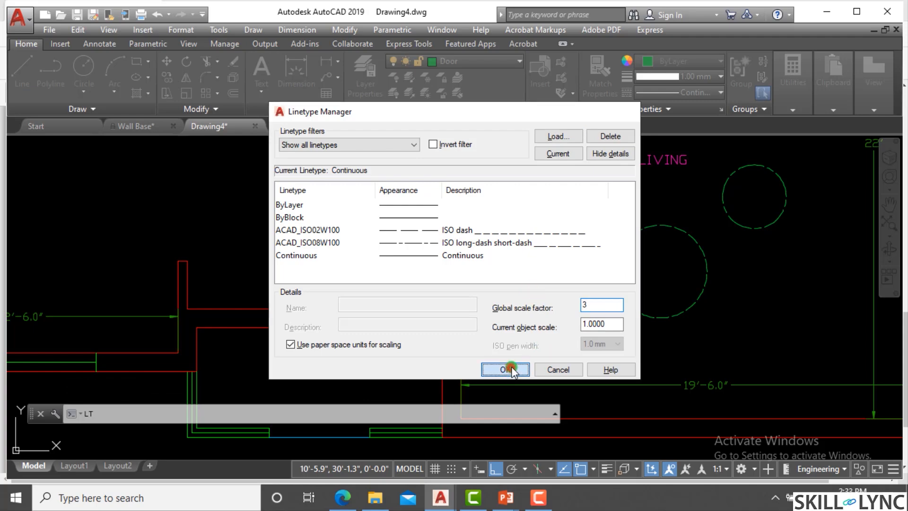
left_click(510, 368)
scroll(778, 171, "up", 2)
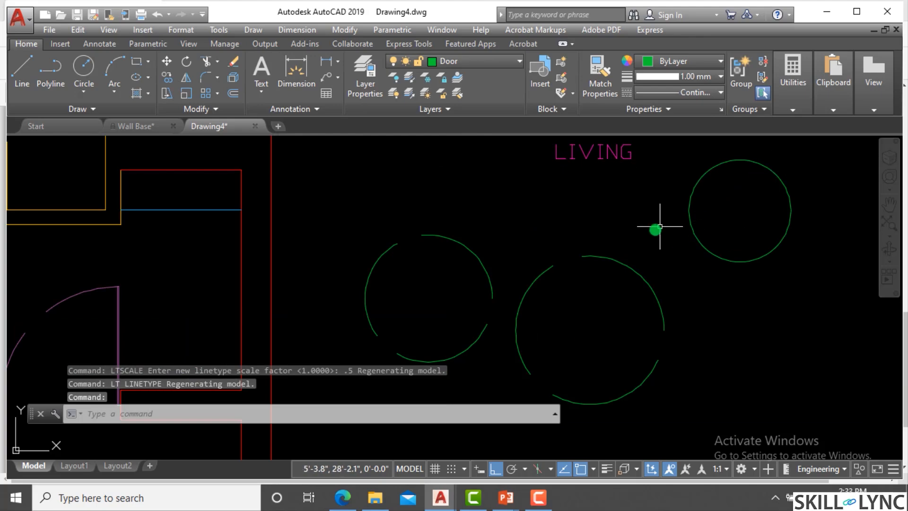
scroll(581, 244, "down", 2)
Step: Reopen the Linetype Manager and set the global scale factor to 0.5
key("Return")
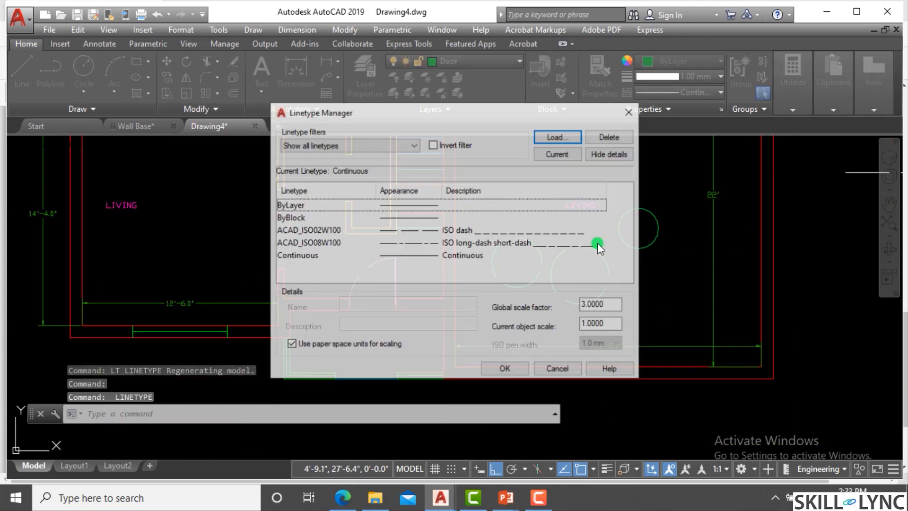
double_click(613, 304)
type(".")
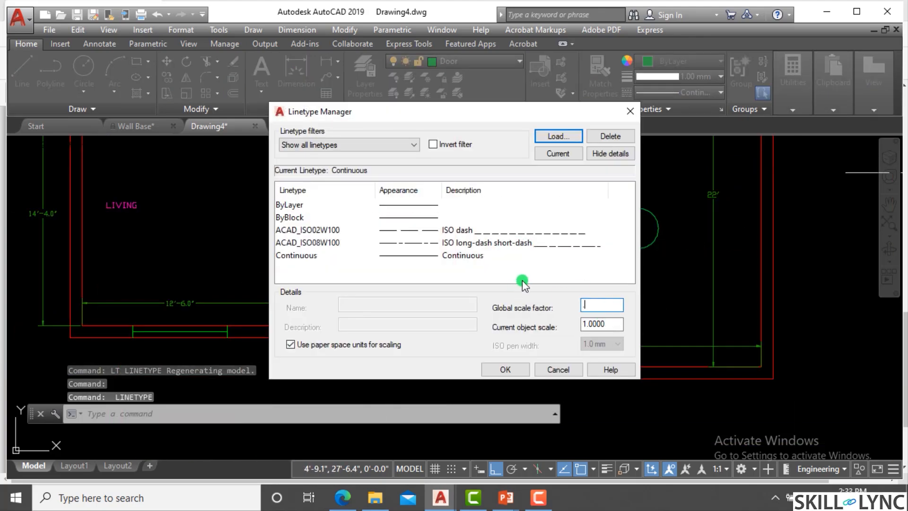
type("5")
left_click(495, 370)
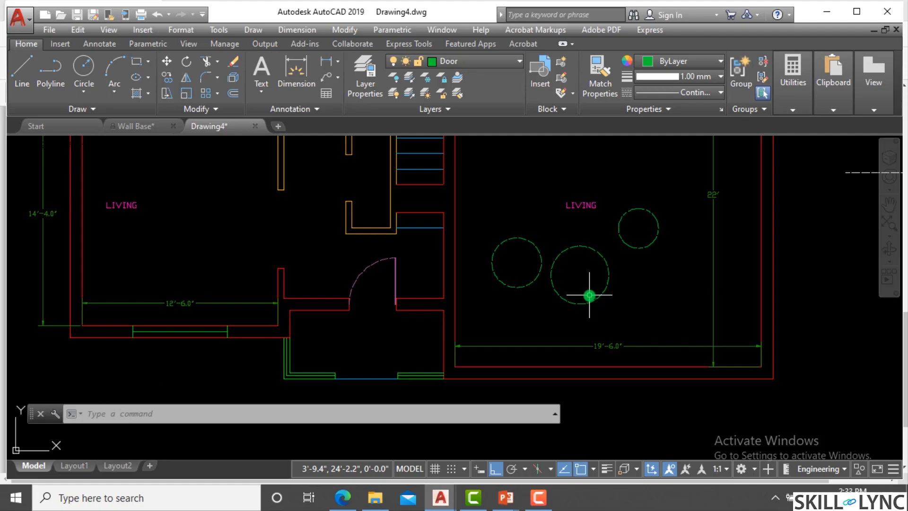
Step: Set the linetype scale factor to 1 with the LTSCALE command
type("ltscale")
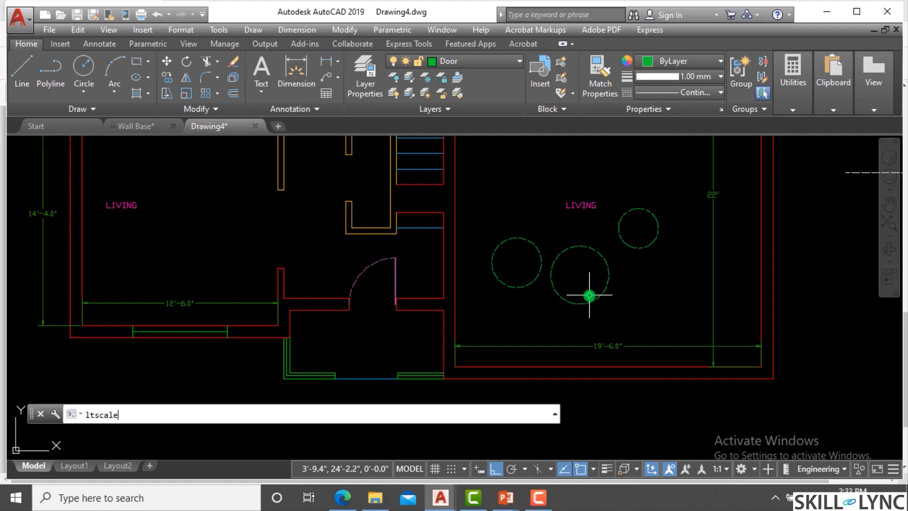
key("Return")
type("1")
key("Return")
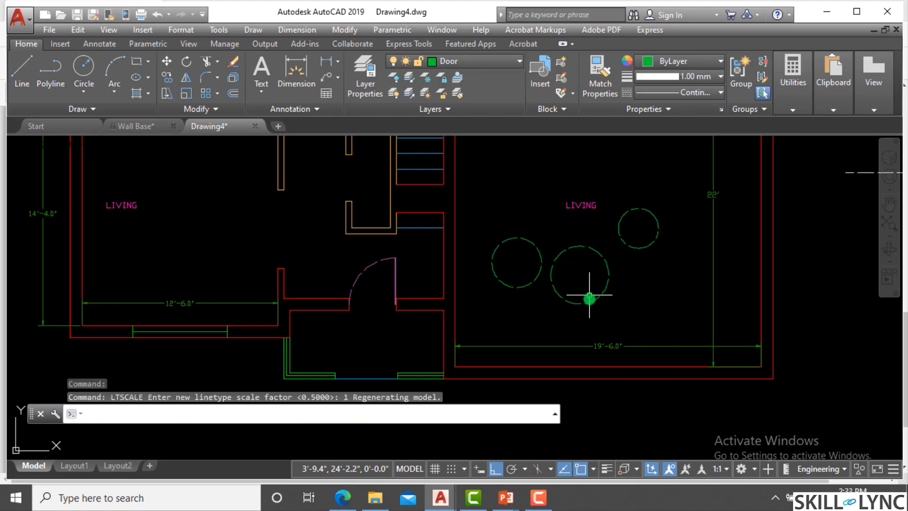
Step: Set the door swing arc's own linetype scale to 0.1 in its properties, then close them and deselect the arc
scroll(344, 263, "up", 2)
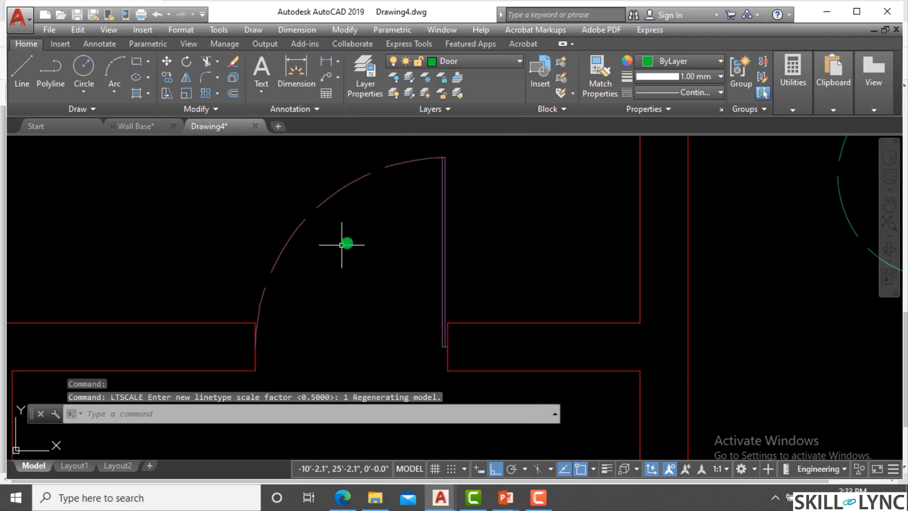
left_click(335, 237)
left_click(304, 197)
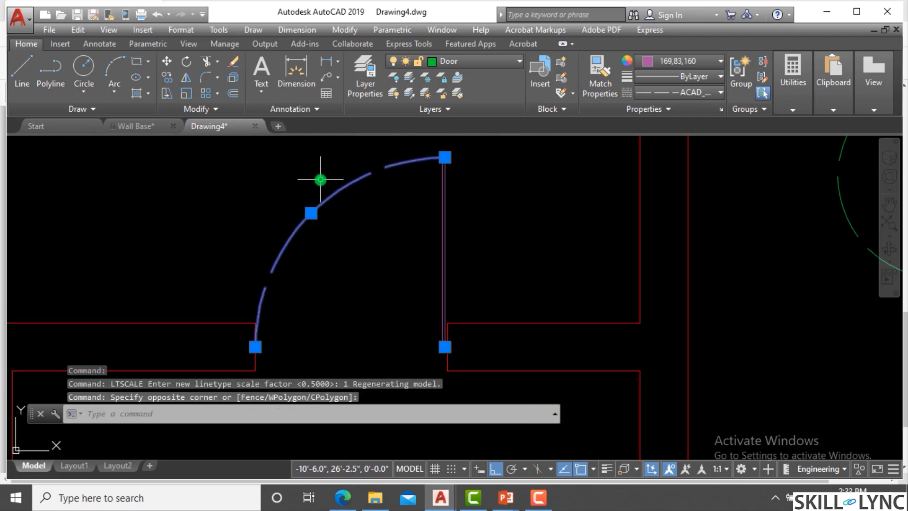
right_click(364, 197)
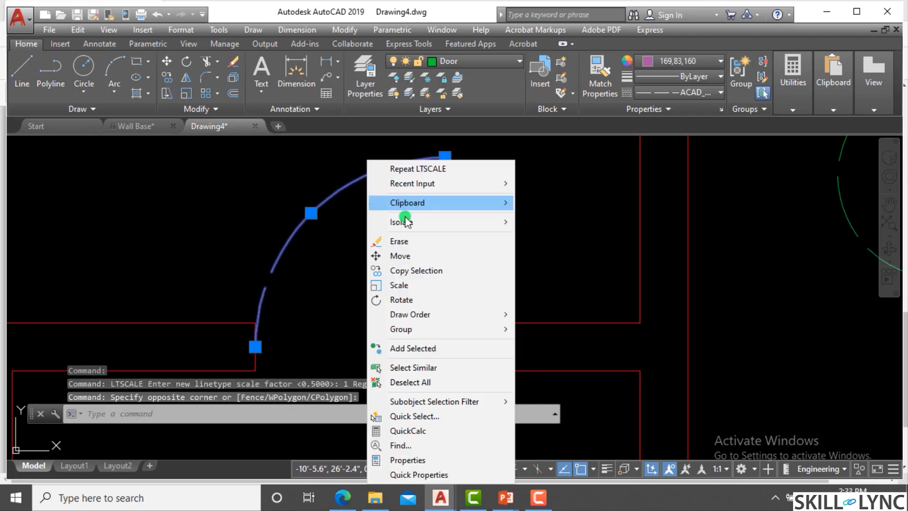
left_click(441, 461)
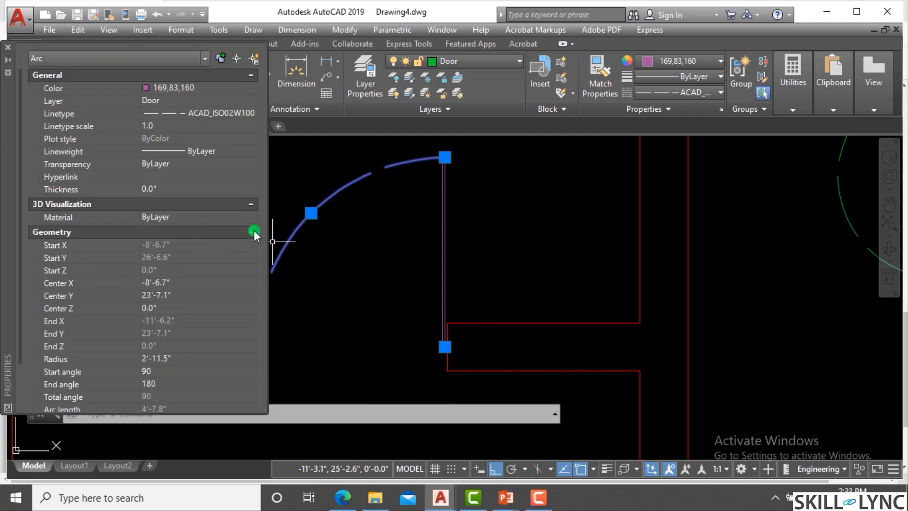
scroll(168, 274, "down", 3)
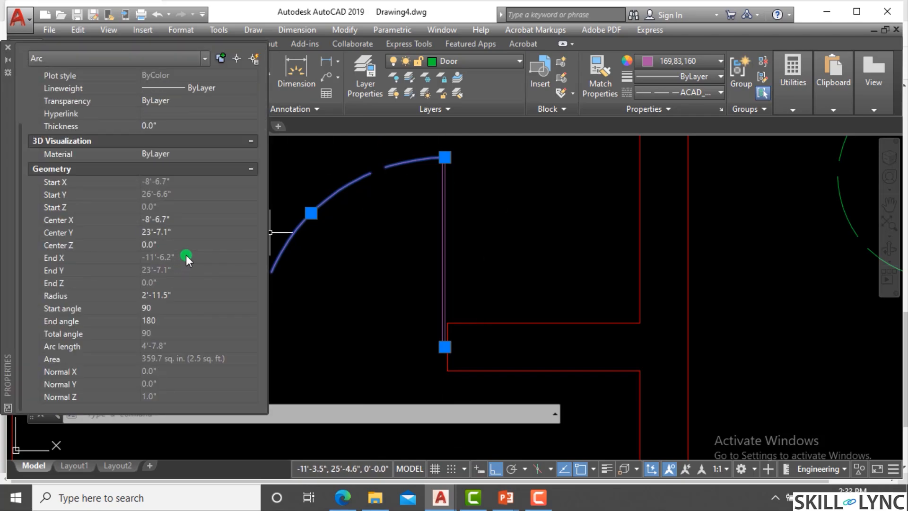
scroll(186, 255, "up", 3)
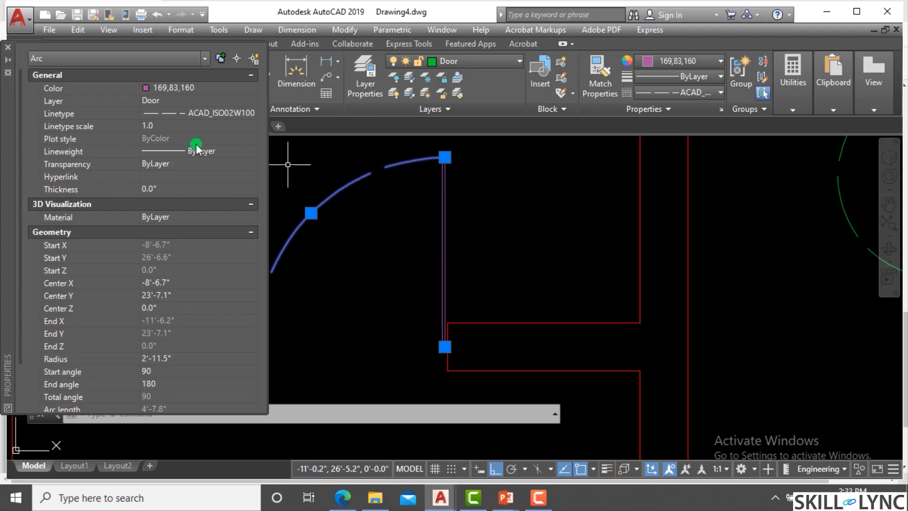
left_click(194, 126)
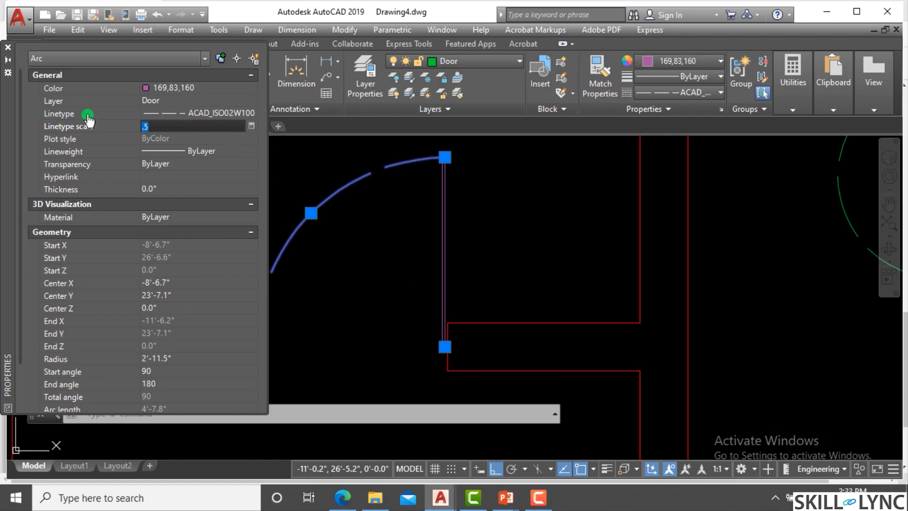
key("BackSpace")
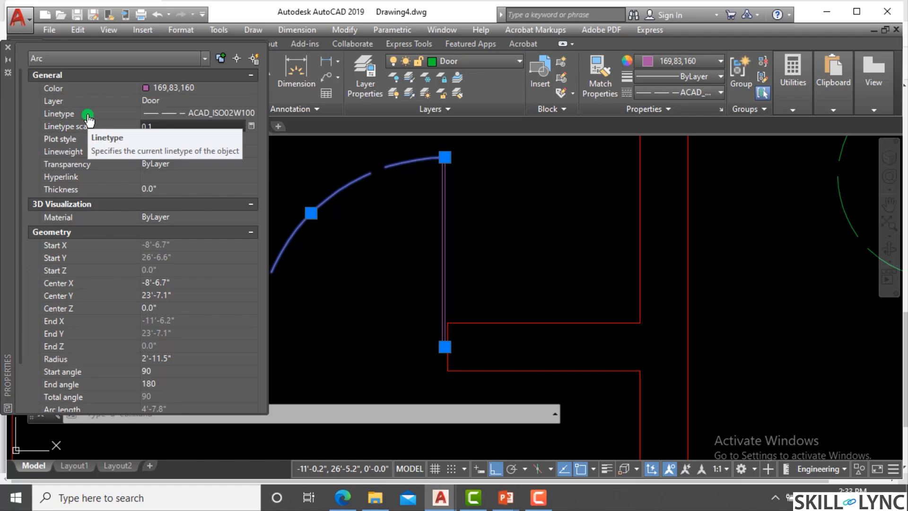
key("Return")
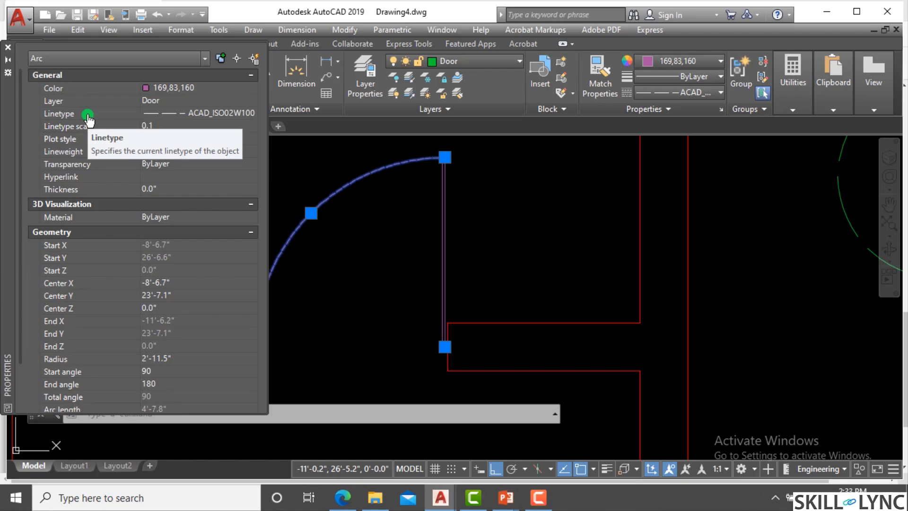
left_click(8, 48)
key("Escape")
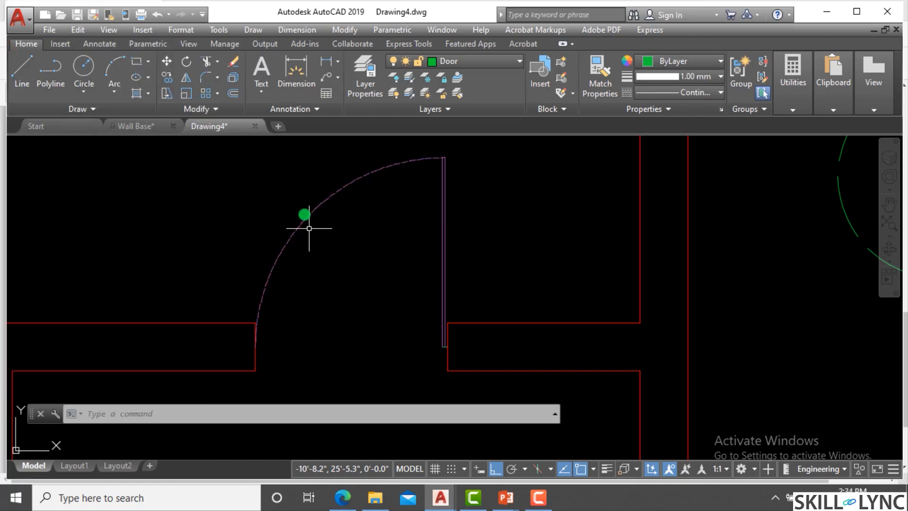
Step: Check the door swing arc's own linetype scale in its properties, then close them
scroll(348, 212, "up", 5)
left_click(337, 214)
left_click(323, 195)
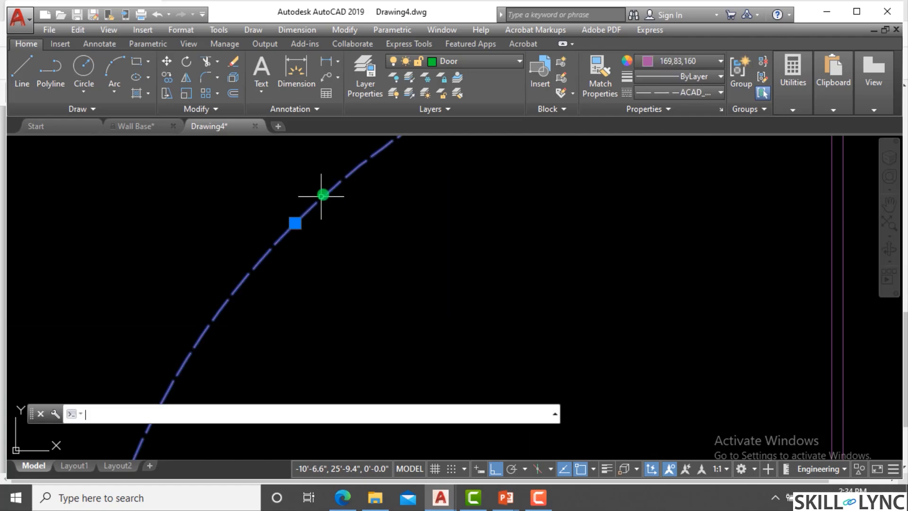
type("c")
left_click(323, 193)
left_click(301, 198)
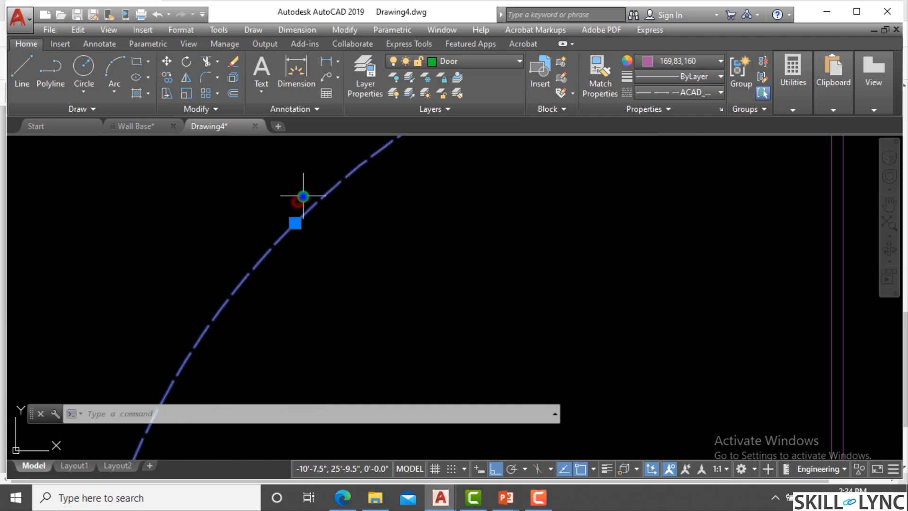
right_click(302, 197)
left_click(377, 460)
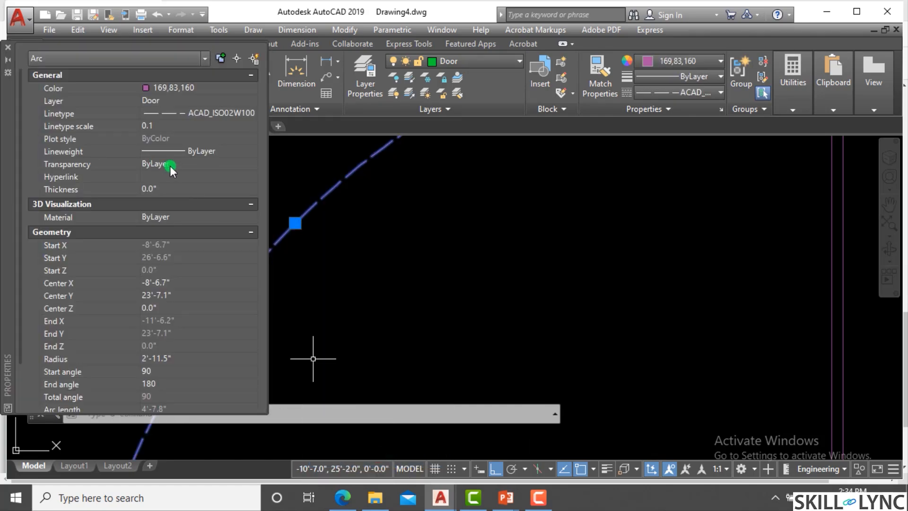
left_click(171, 126)
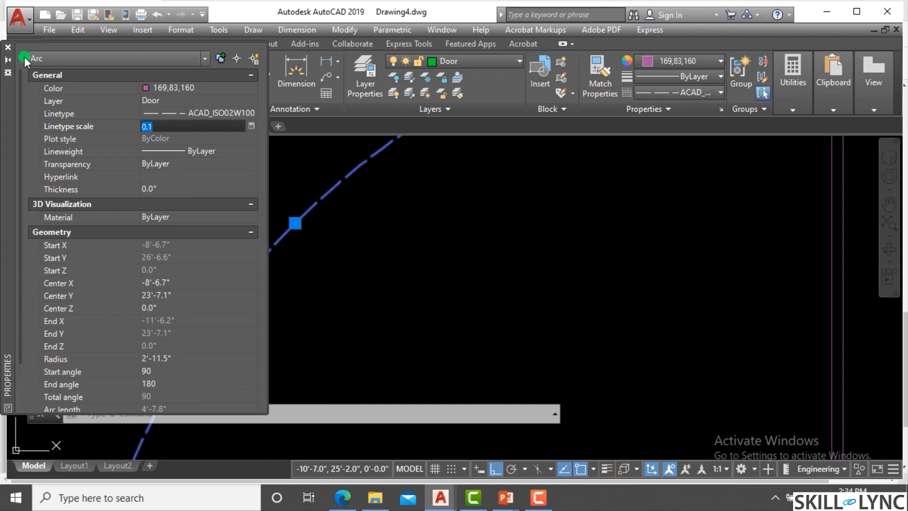
left_click(9, 49)
scroll(265, 217, "down", 6)
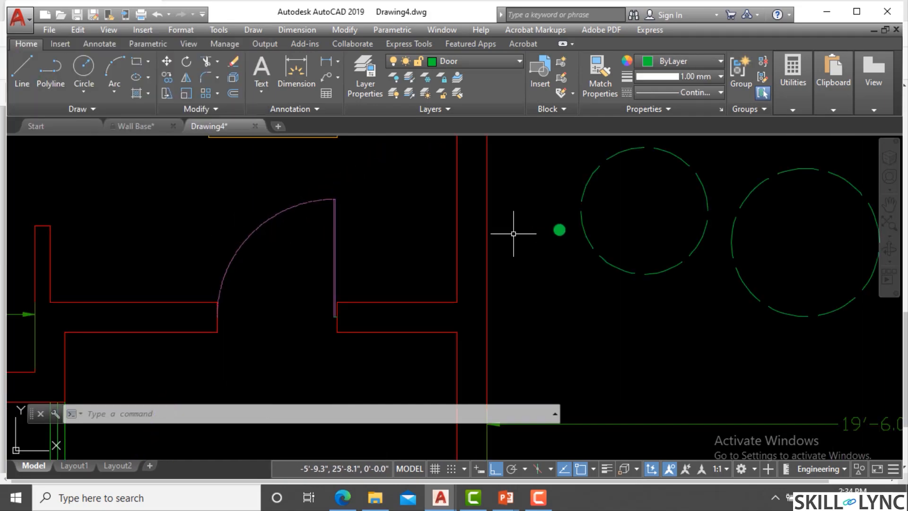
Step: Set the door swing arc's own linetype scale to 0.5 in its properties, then close them and deselect the arc
left_click(270, 241)
left_click(245, 218)
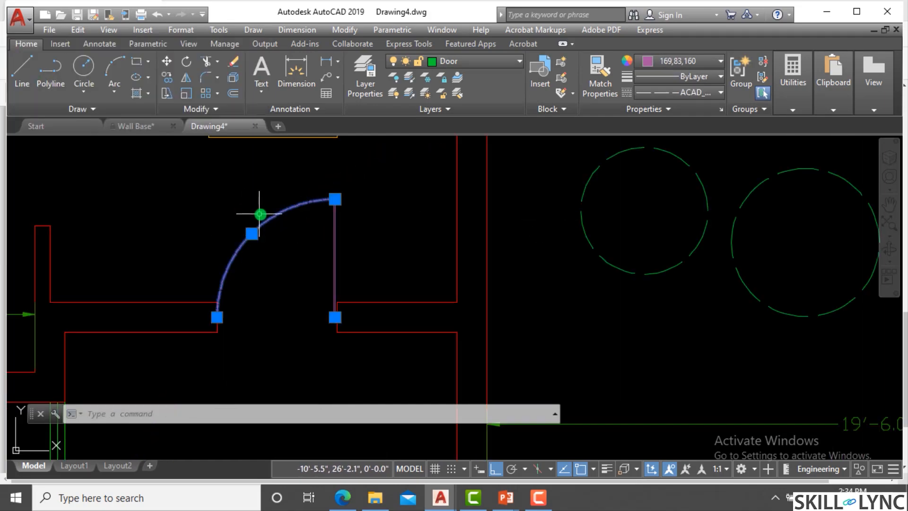
right_click(263, 203)
left_click(326, 464)
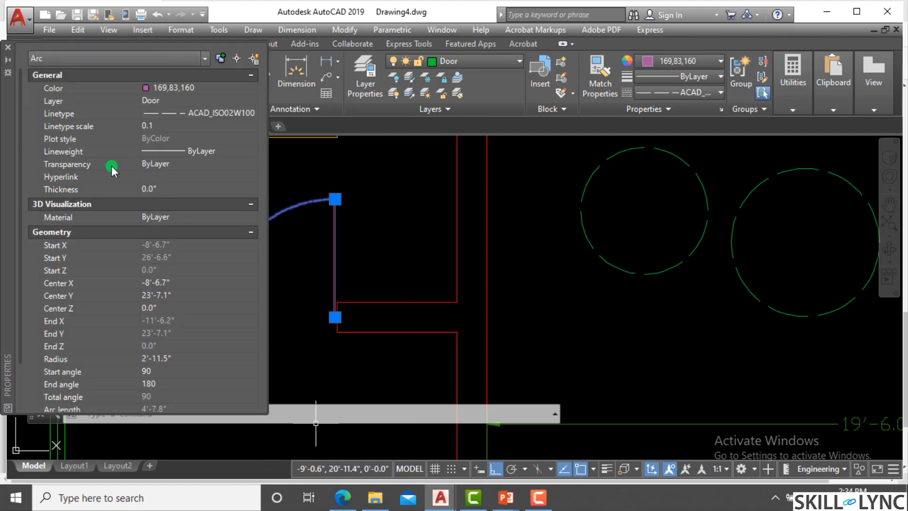
left_click(176, 126)
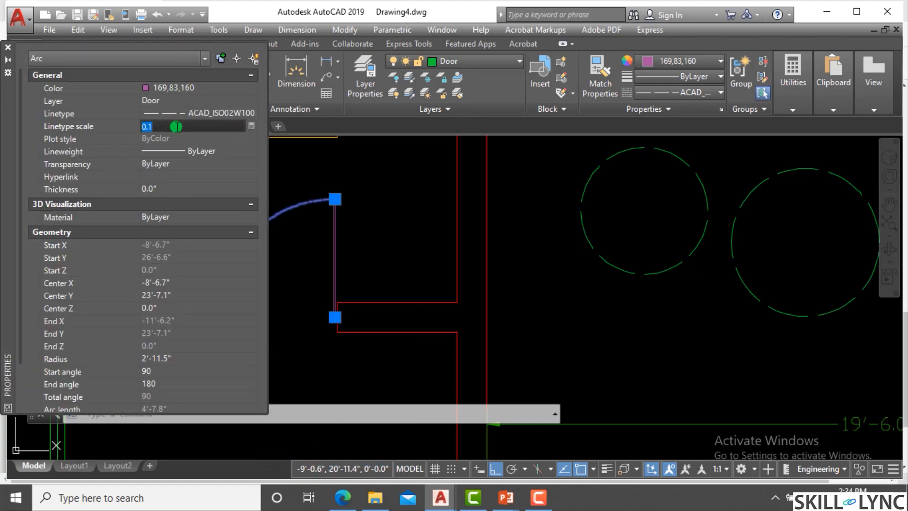
type(".5")
key("Return")
left_click(7, 47)
key("Escape")
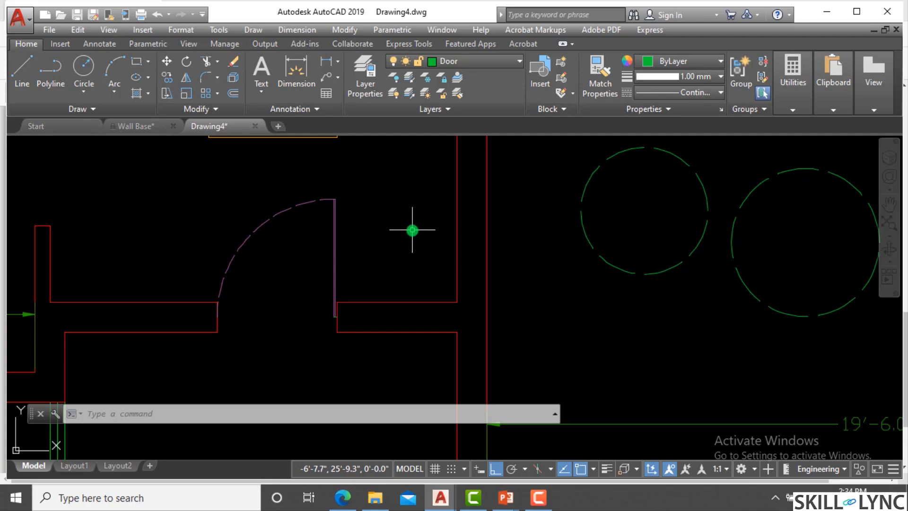
Step: Set the global linetype scale factor to 2 with the LTSCALE command
type("ltscal")
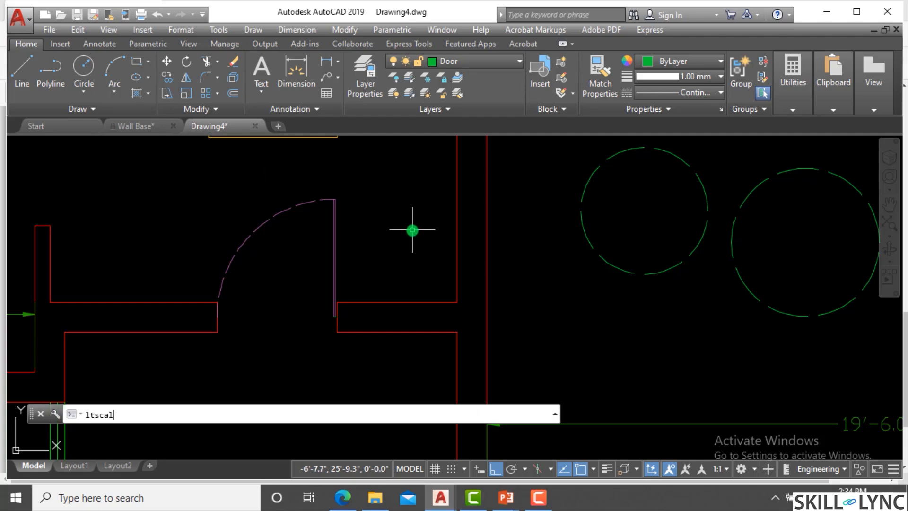
type("e")
key("Return")
type("2")
key("Return")
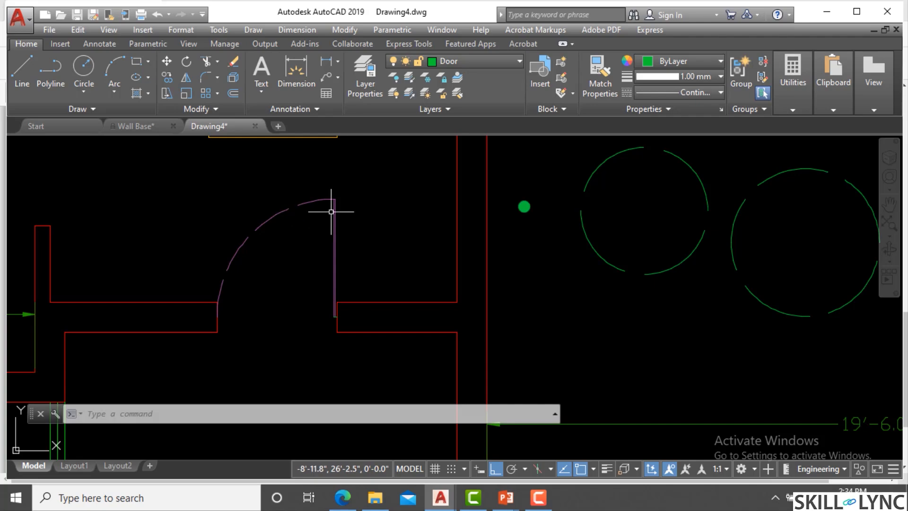
Step: Compare the test circles with the door arc and check the smaller of the two nearby circles' linetype scale in its properties
left_click(636, 194)
left_click(576, 251)
left_click(760, 255)
left_click(708, 298)
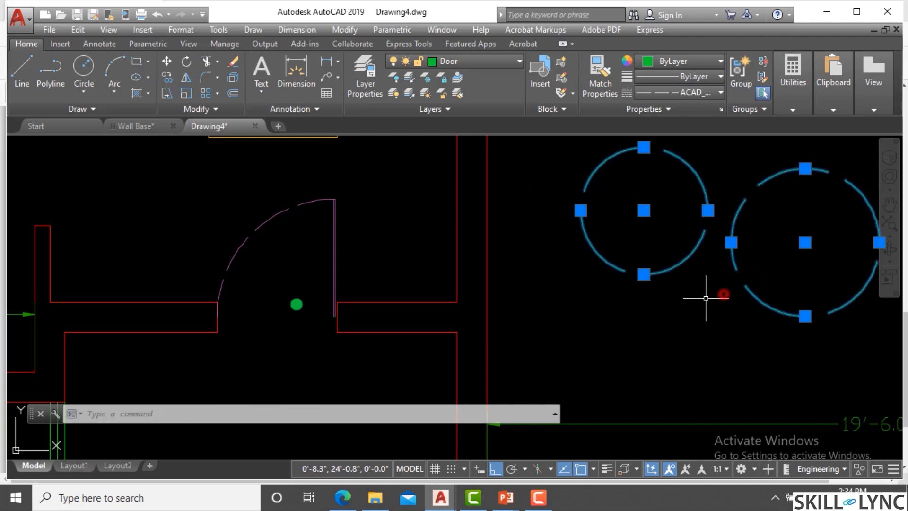
key("Escape")
left_click(266, 250)
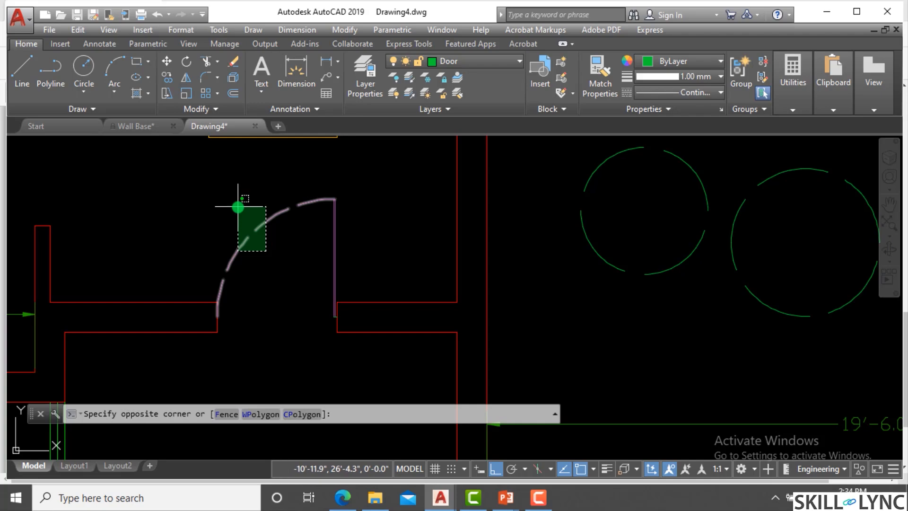
left_click(272, 272)
left_click(624, 205)
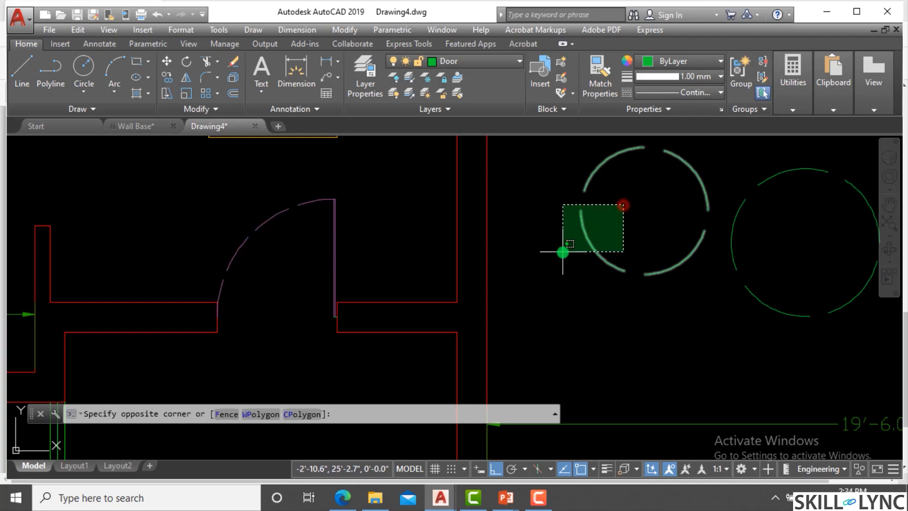
left_click(563, 251)
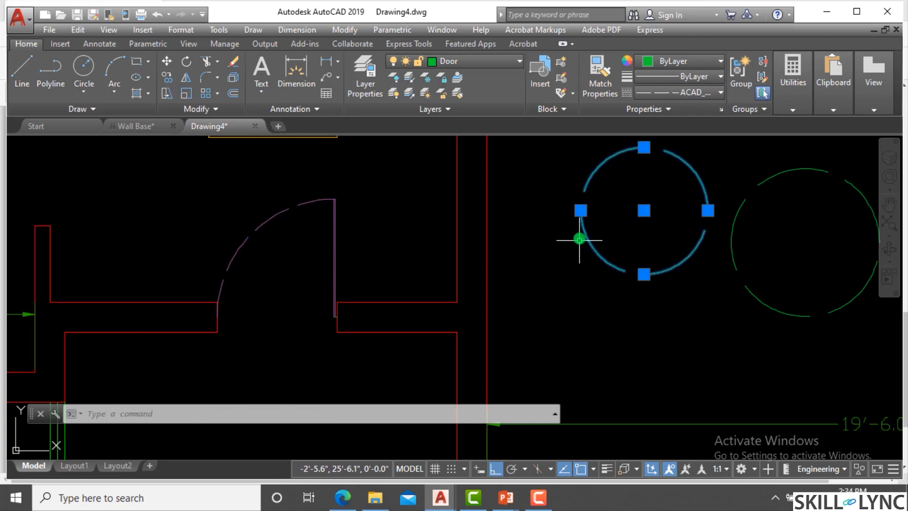
right_click(579, 238)
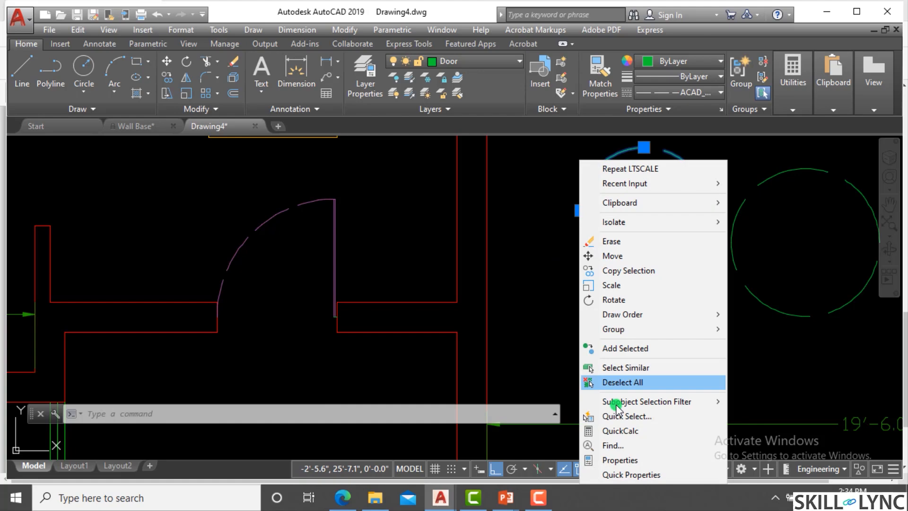
left_click(610, 454)
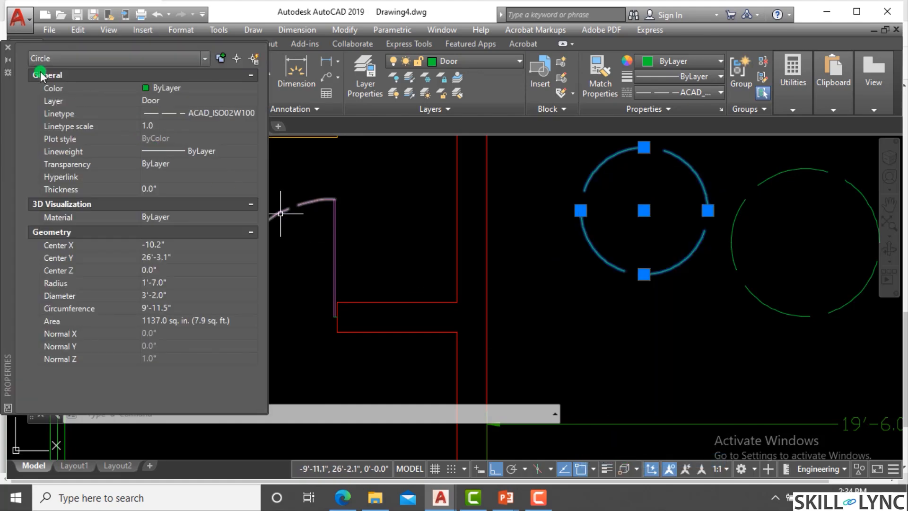
left_click(10, 50)
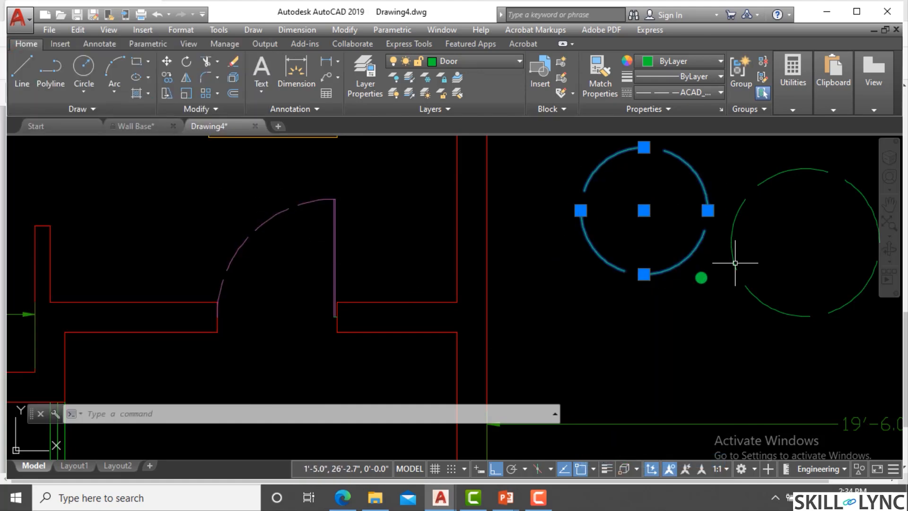
key("Escape")
Step: Review the global and current object scale factors in the Linetype Manager, then close it and examine the circle's dashes
type("lt")
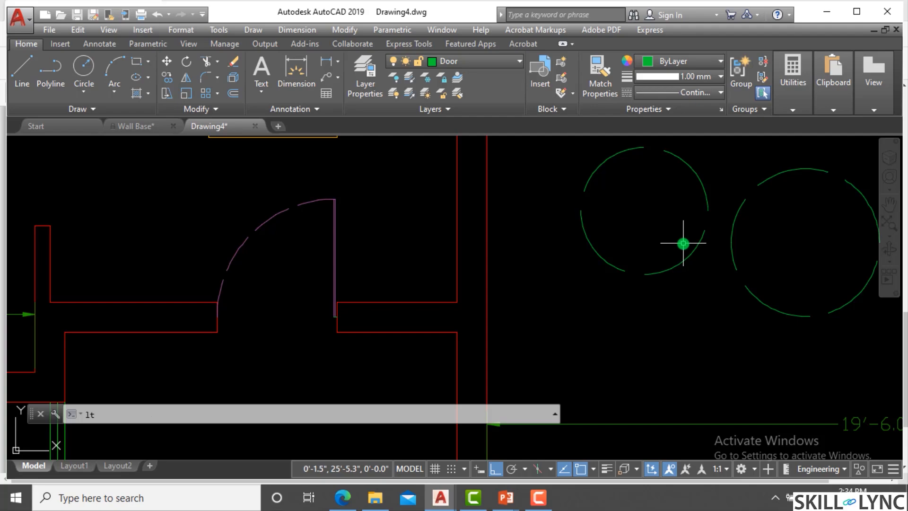
key("Return")
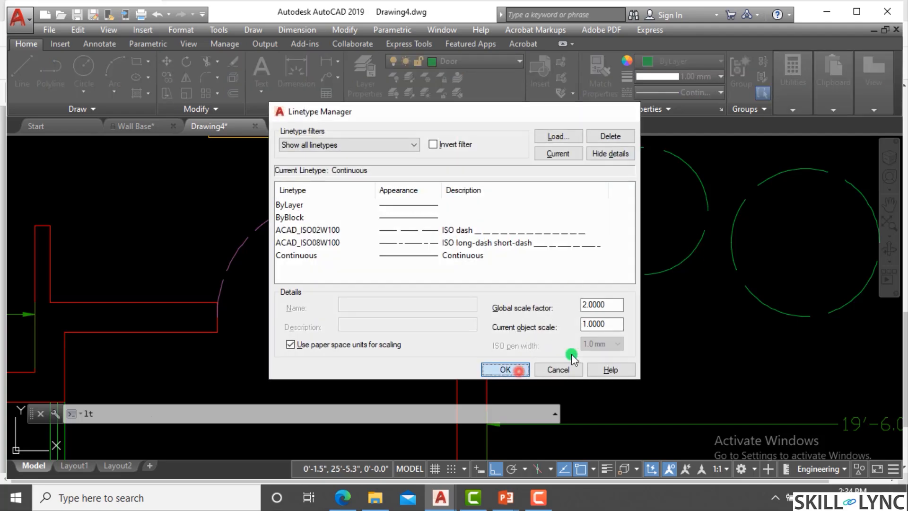
left_click(505, 369)
left_click(642, 318)
left_click(599, 247)
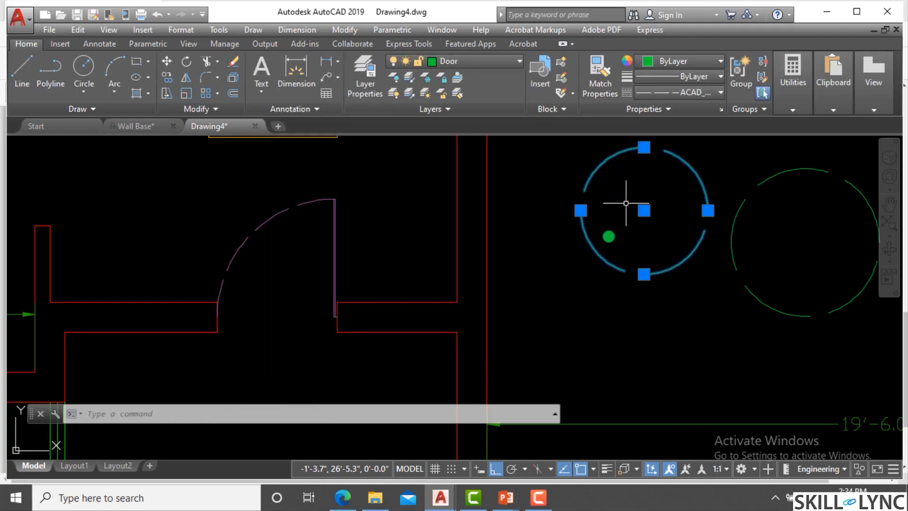
key("Escape")
Step: Review the door swing arc's linetype scale in its properties, then close them and deselect the arc
left_click(316, 237)
left_click(270, 194)
right_click(270, 193)
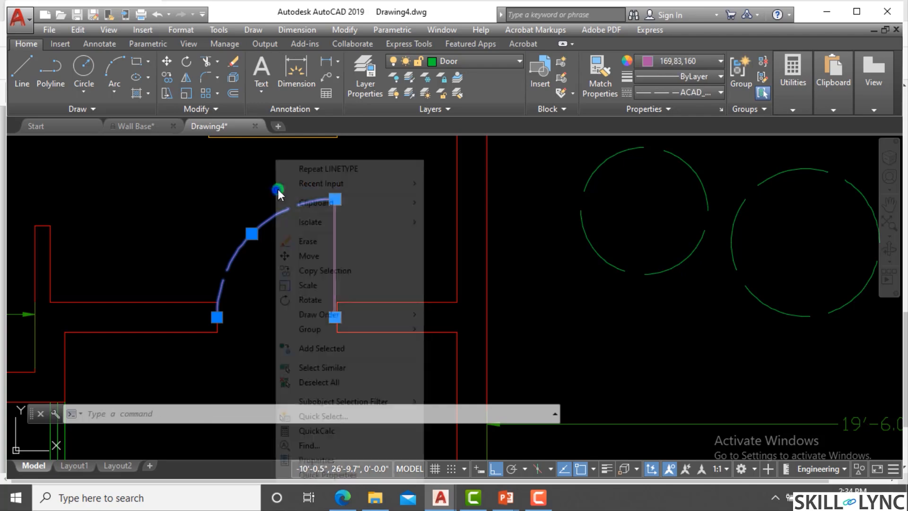
left_click(331, 460)
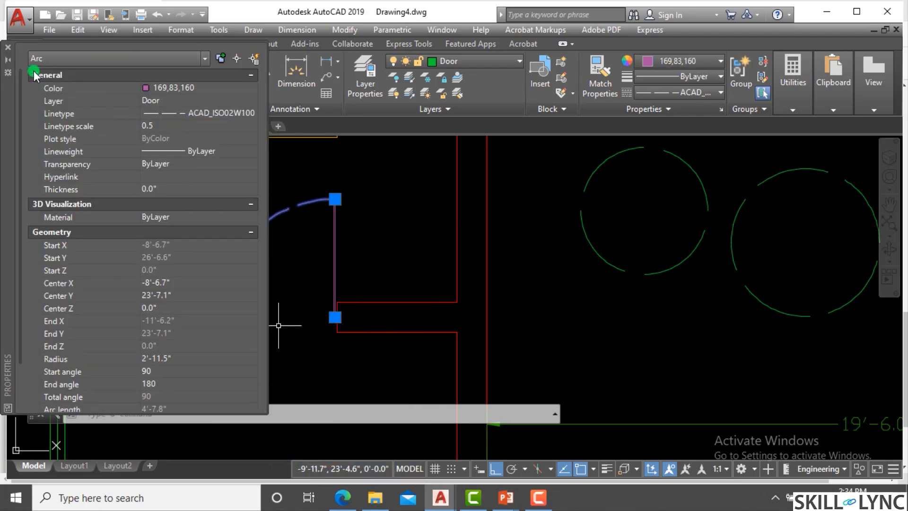
left_click(7, 48)
key("Escape")
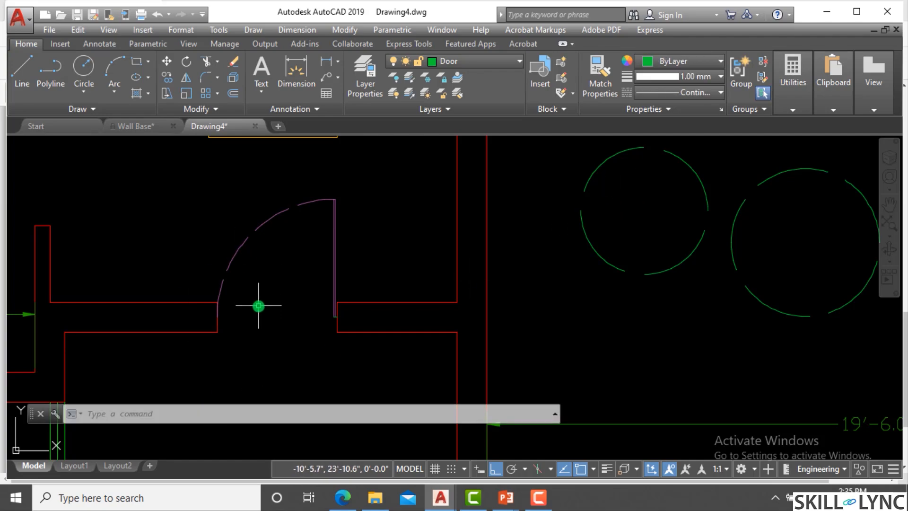
Step: Erase the three dashed test circles from the large living room
scroll(354, 259, "down", 4)
scroll(451, 270, "up", 2)
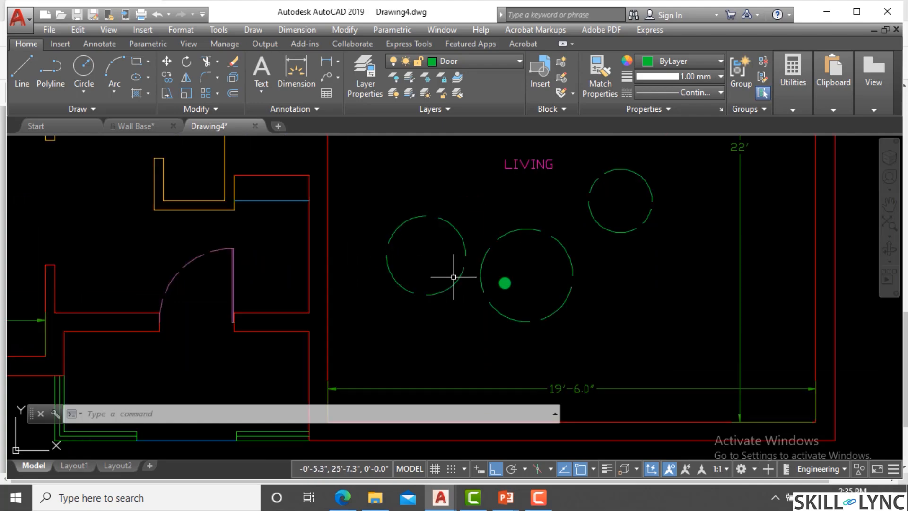
left_click(645, 282)
left_click(424, 196)
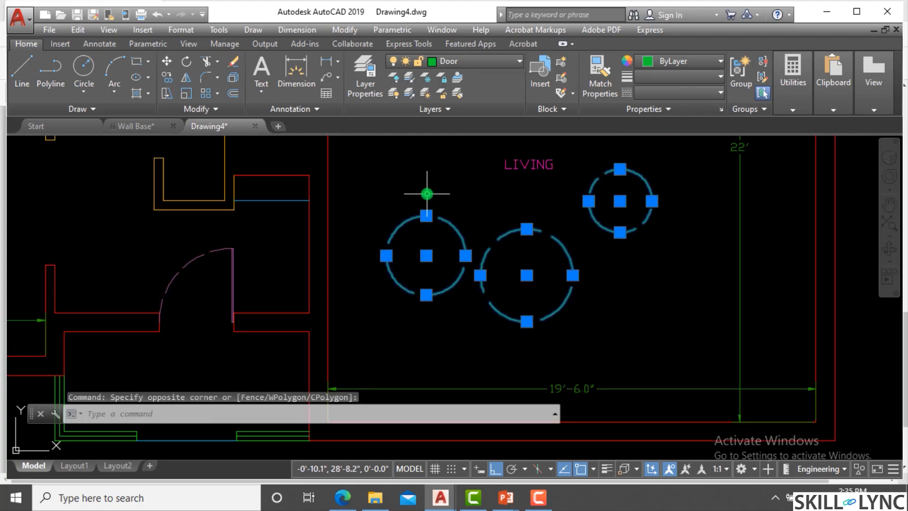
type("E")
key("Return")
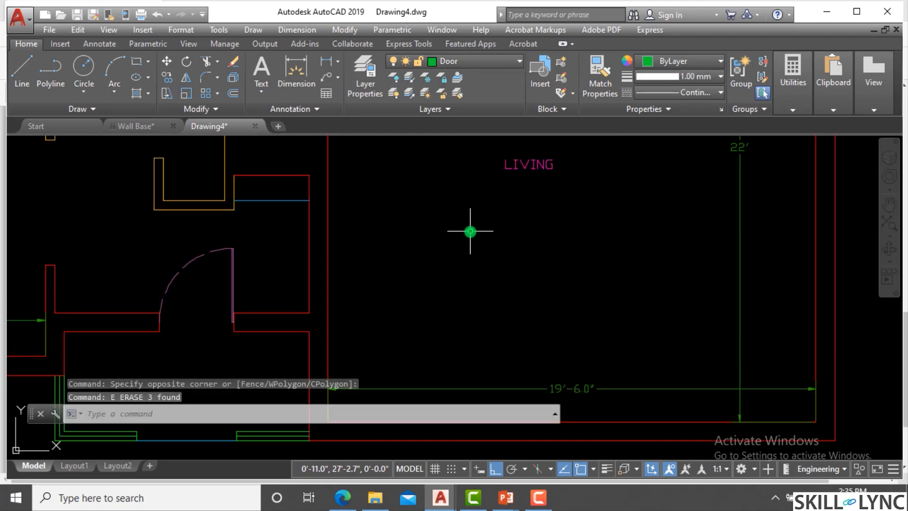
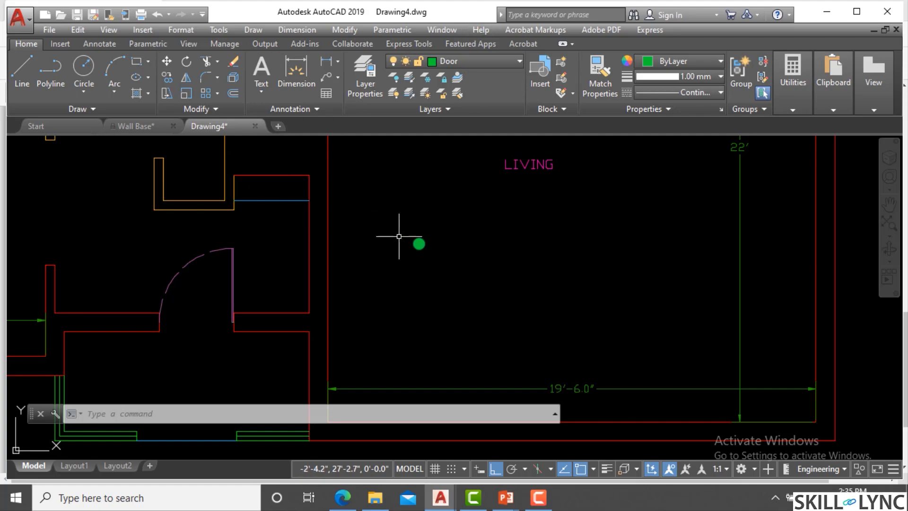
scroll(429, 228, "down", 3)
scroll(428, 230, "up", 5)
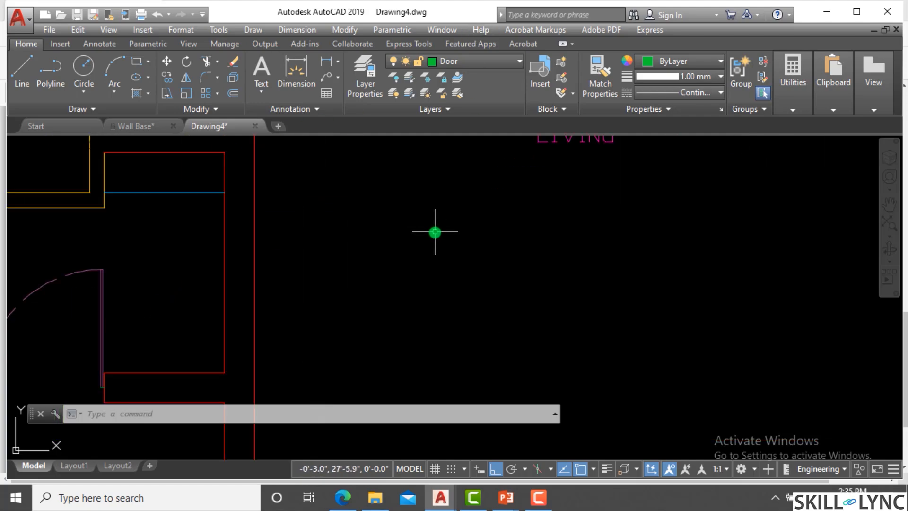
scroll(435, 232, "down", 3)
scroll(482, 239, "up", 2)
key("Escape")
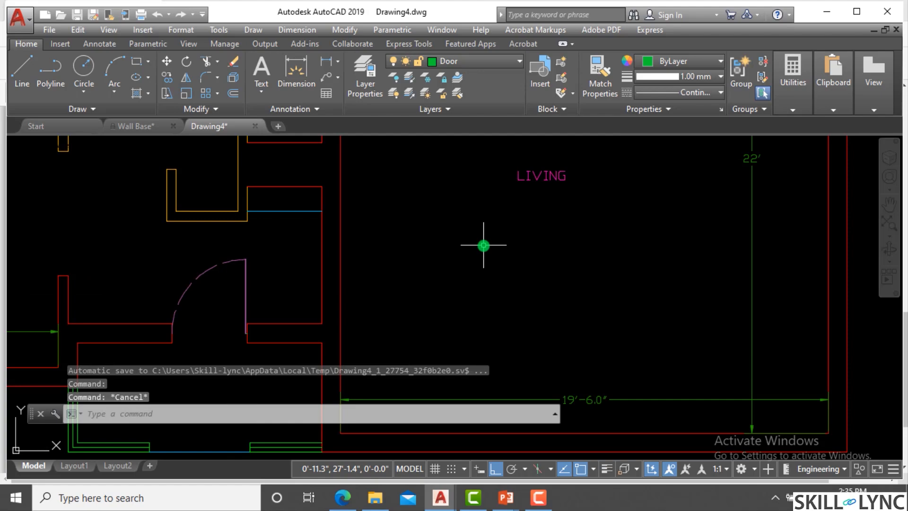
Step: Turn on Display Lineweight and adjust its display scale in the Lineweight Settings, then apply them to the floor plan
type("LW")
key("Return")
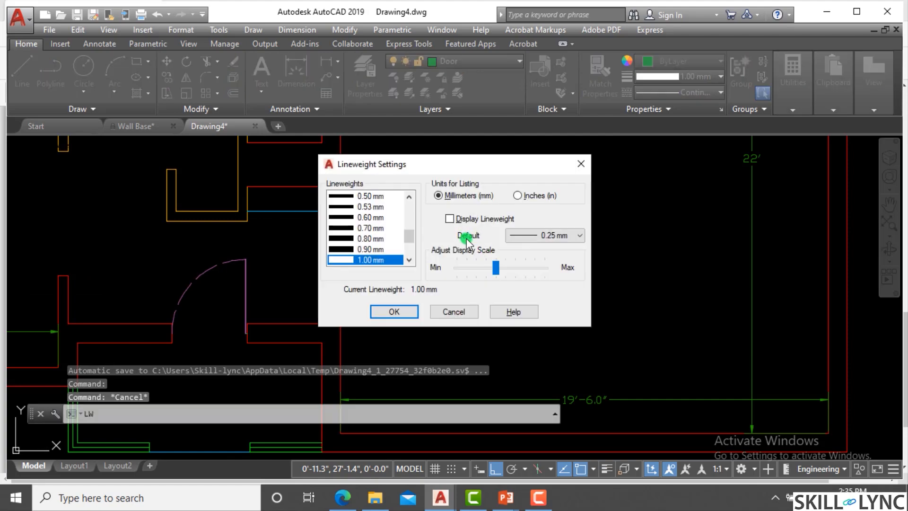
mouse_move(409, 235)
left_mouse_down()
mouse_move(408, 216)
mouse_move(411, 229)
left_mouse_up()
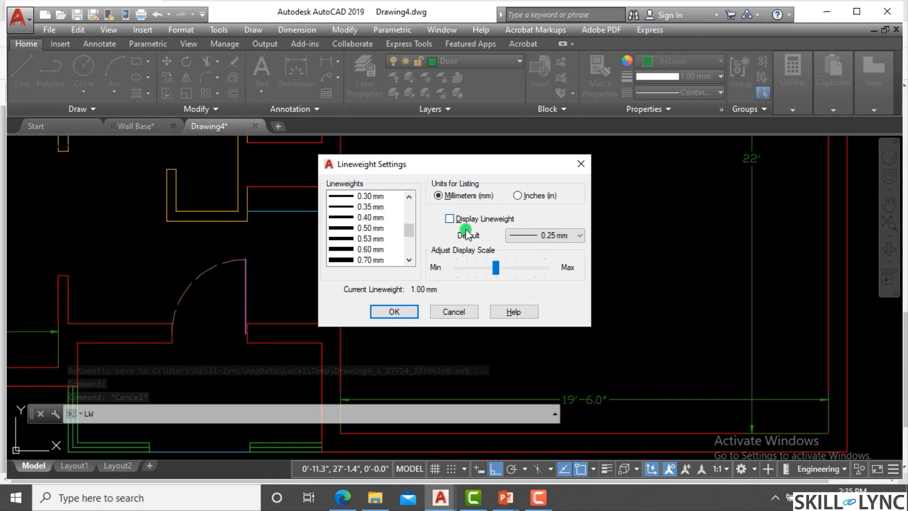
left_click(450, 218)
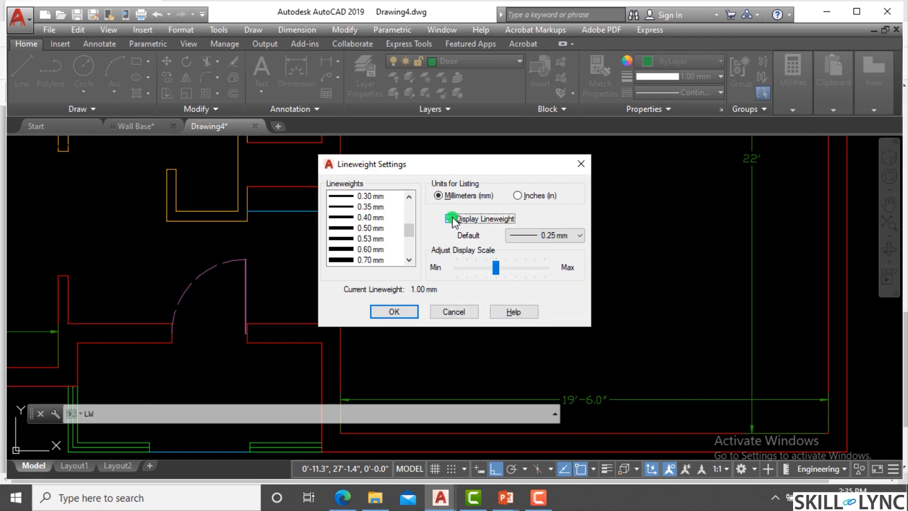
mouse_move(496, 270)
left_mouse_down()
mouse_move(525, 268)
mouse_move(457, 274)
mouse_move(510, 280)
mouse_move(470, 273)
mouse_move(527, 265)
mouse_move(465, 272)
mouse_move(520, 268)
mouse_move(507, 269)
left_mouse_up()
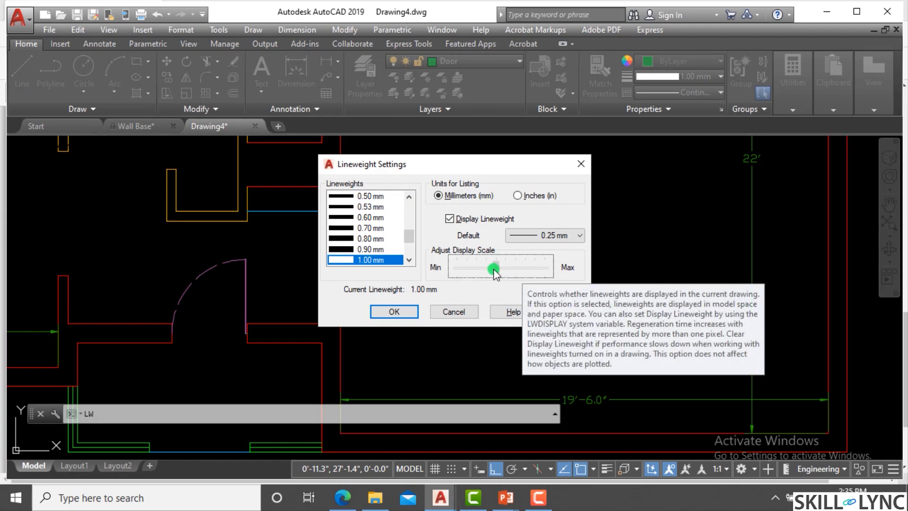
left_click(409, 308)
scroll(450, 291, "down", 5)
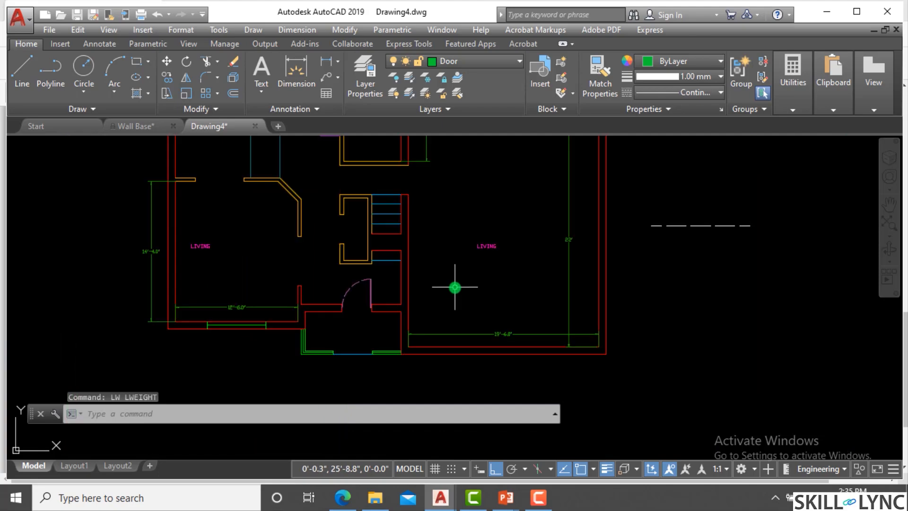
Step: Erase the two dashed test lines beside the floor plan
left_click(645, 316)
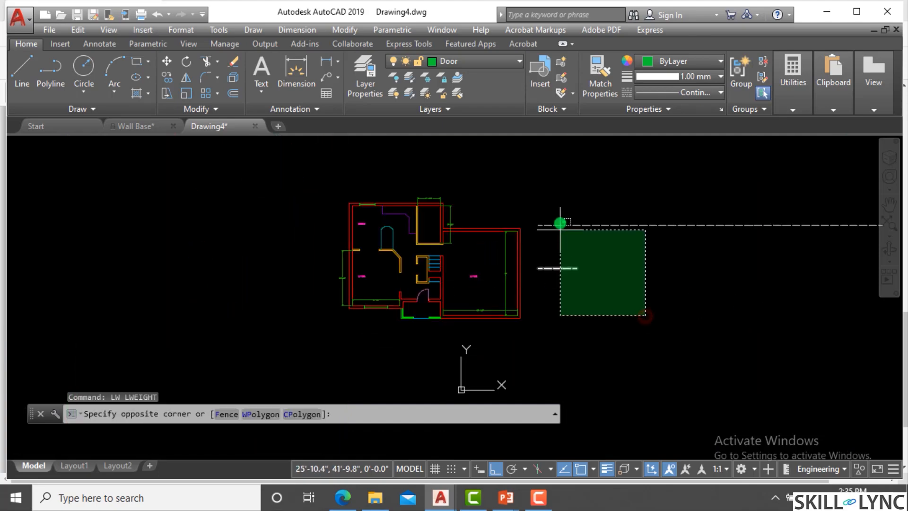
left_click(560, 205)
type("e")
key("Return")
scroll(463, 255, "up", 5)
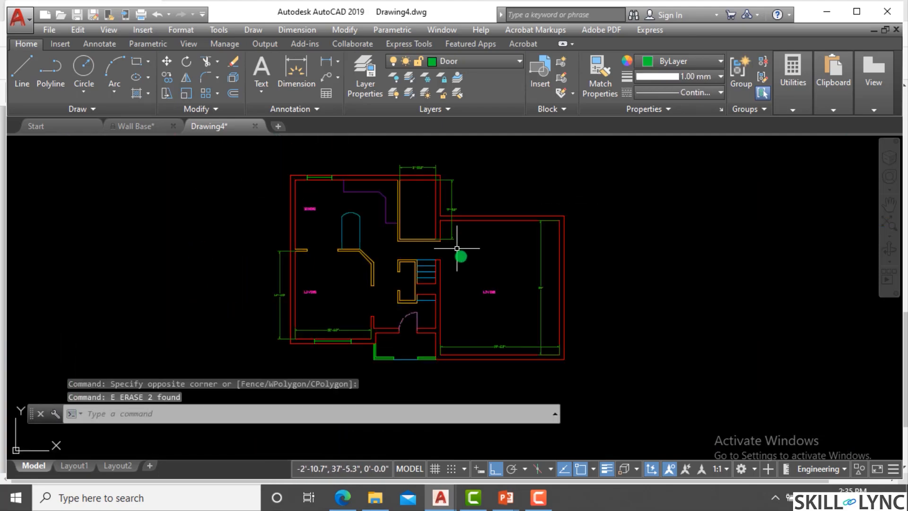
Step: Assign a 0.30 mm lineweight to the Wall-Ext layer, then close the layer properties
type("la")
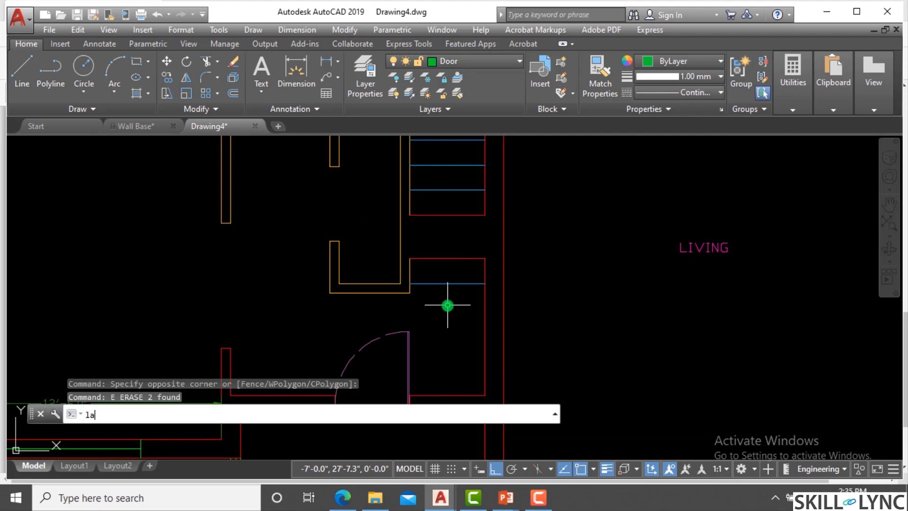
key("Return")
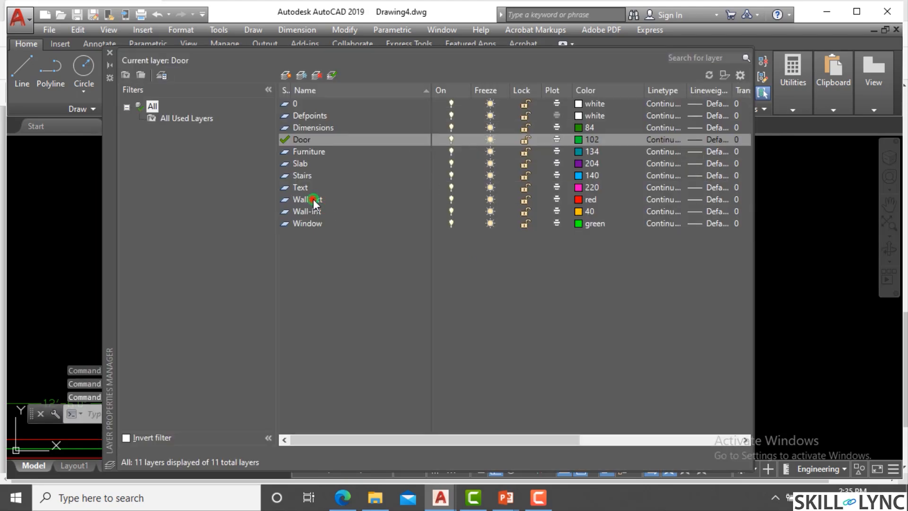
left_click(314, 200)
left_click(659, 203)
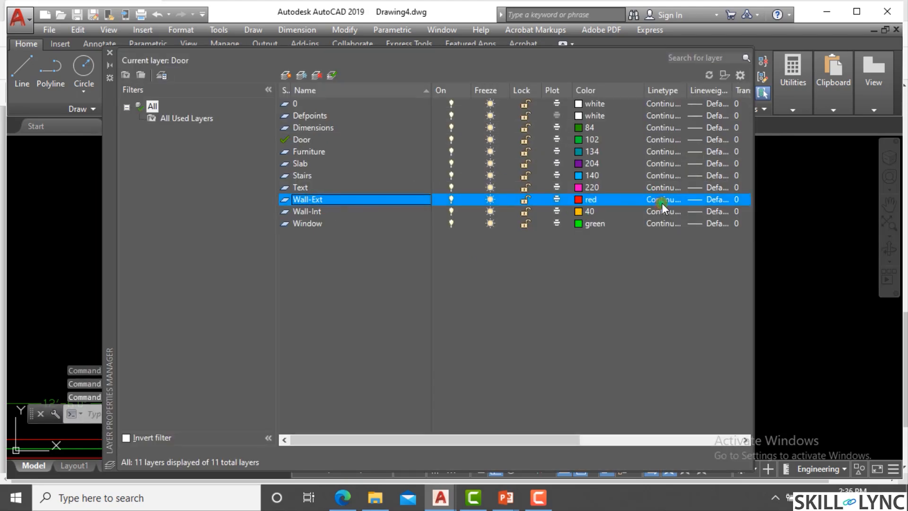
left_click(591, 151)
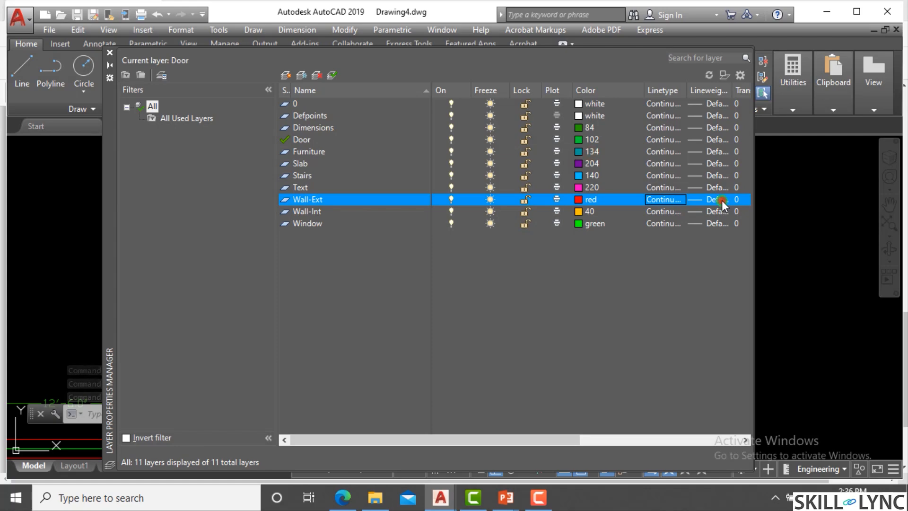
left_click(721, 200)
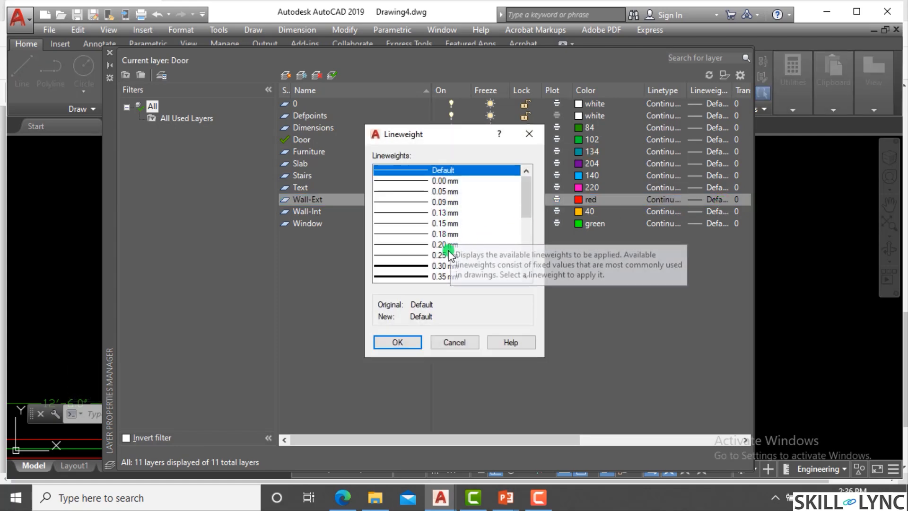
left_click(447, 266)
left_click(414, 342)
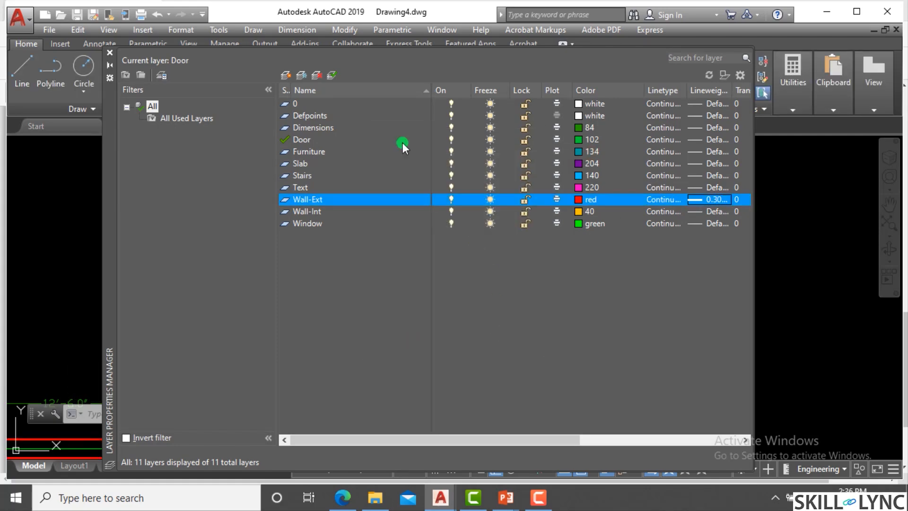
left_click(110, 50)
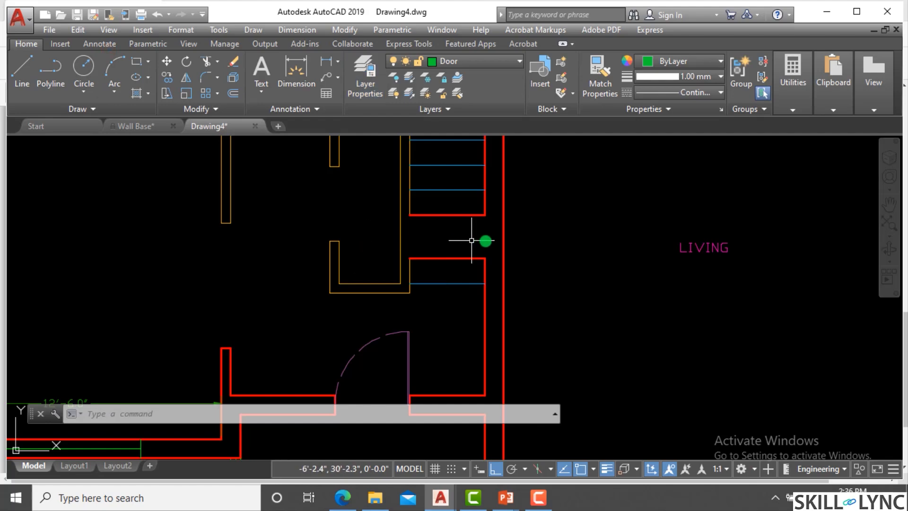
Step: Examine the thickened exterior walls, then turn off Display Lineweight in the Lineweight Settings
scroll(520, 257, "down", 3)
scroll(713, 301, "up", 3)
scroll(709, 298, "down", 3)
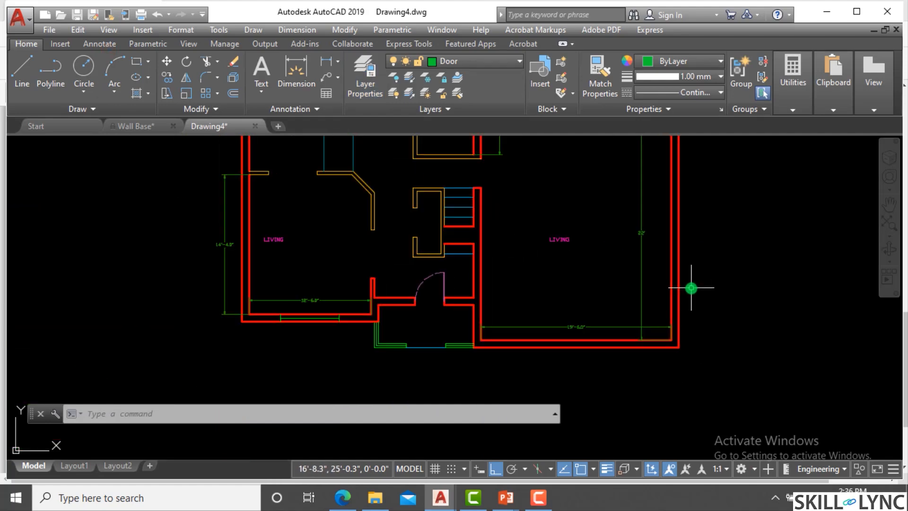
scroll(693, 294, "up", 3)
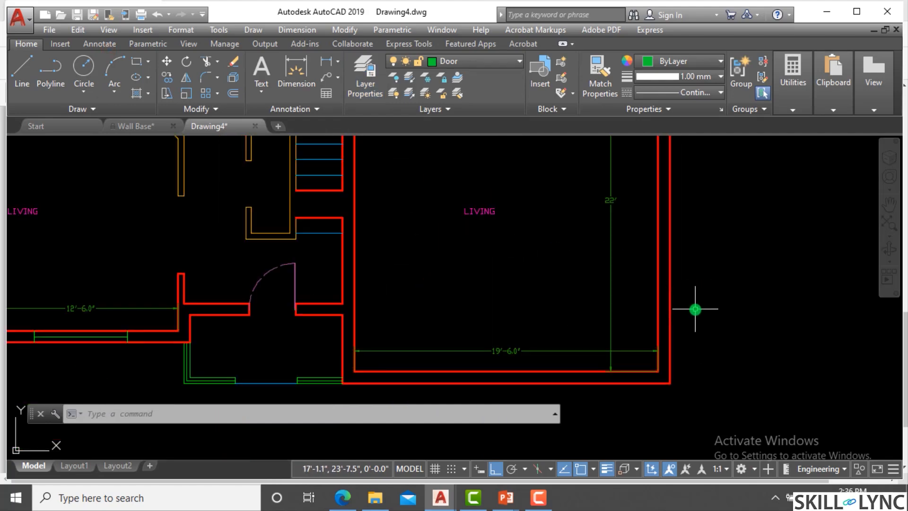
type("lw")
key("Return")
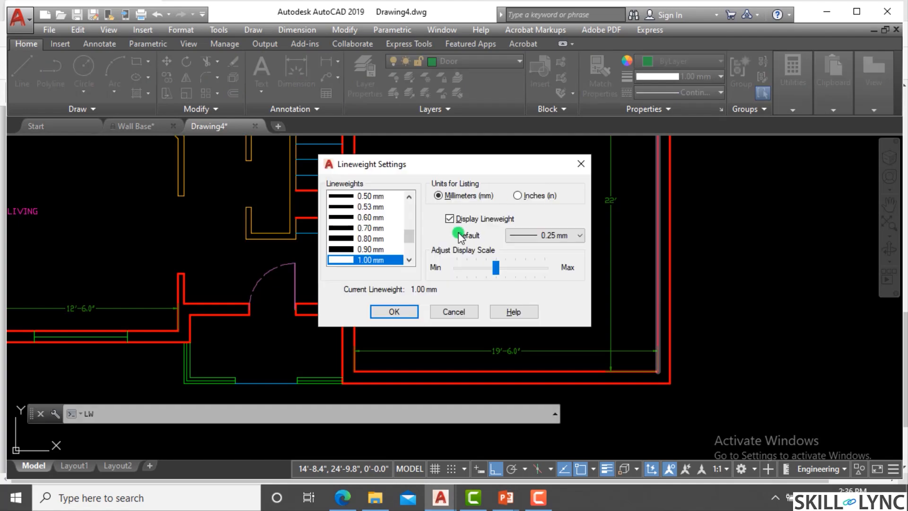
left_click(452, 219)
left_click(388, 312)
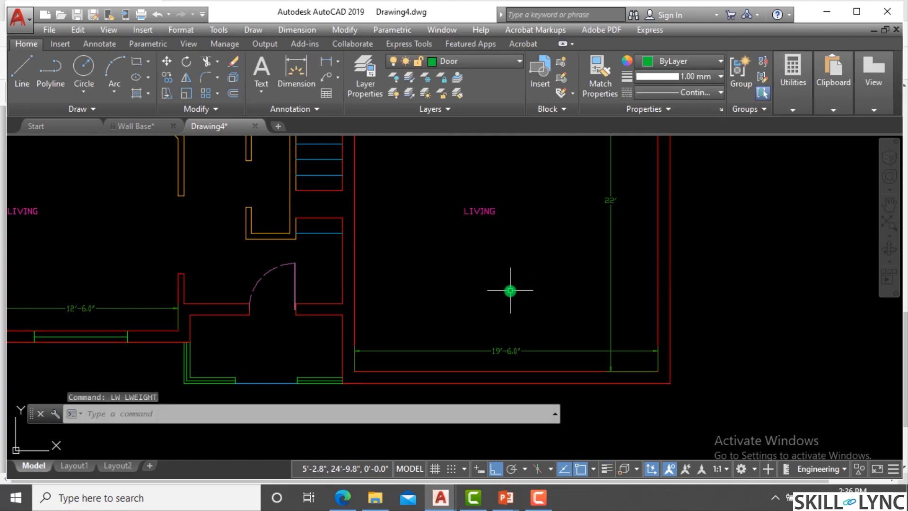
Step: Reduce the lineweight display scale toward the minimum and turn Display Lineweight back on
type("lw")
key("Return")
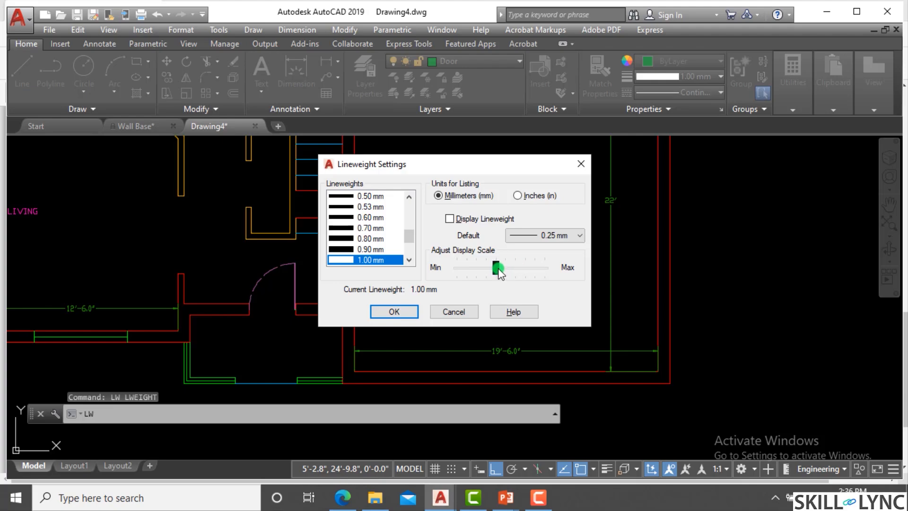
left_click_drag(498, 272, 472, 269)
left_click(395, 312)
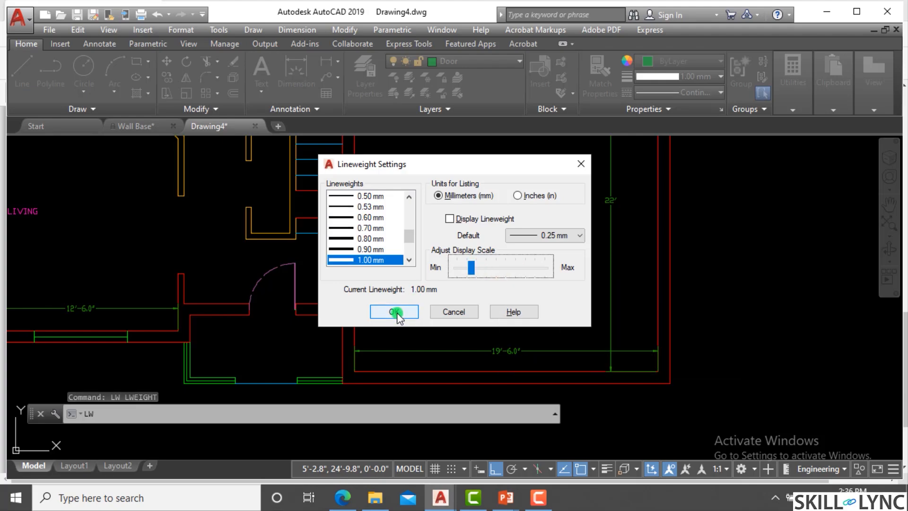
type("LW")
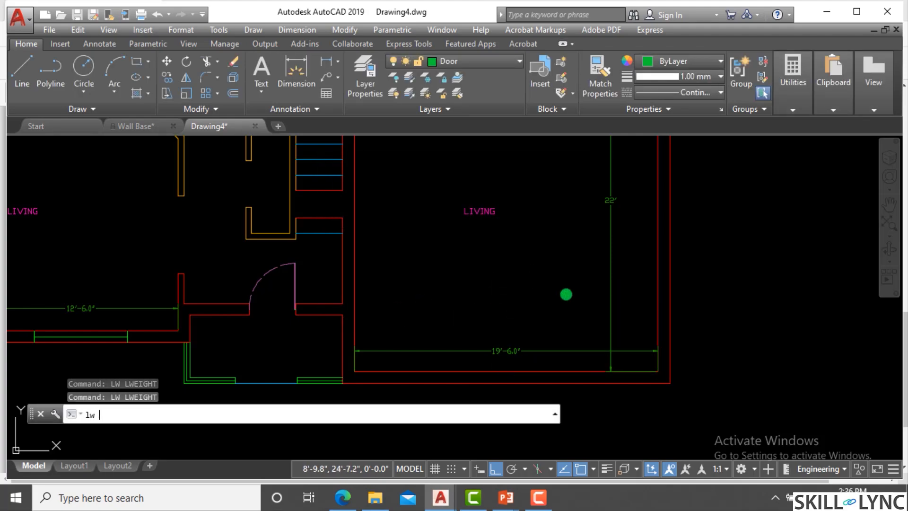
key("Return")
left_click(449, 220)
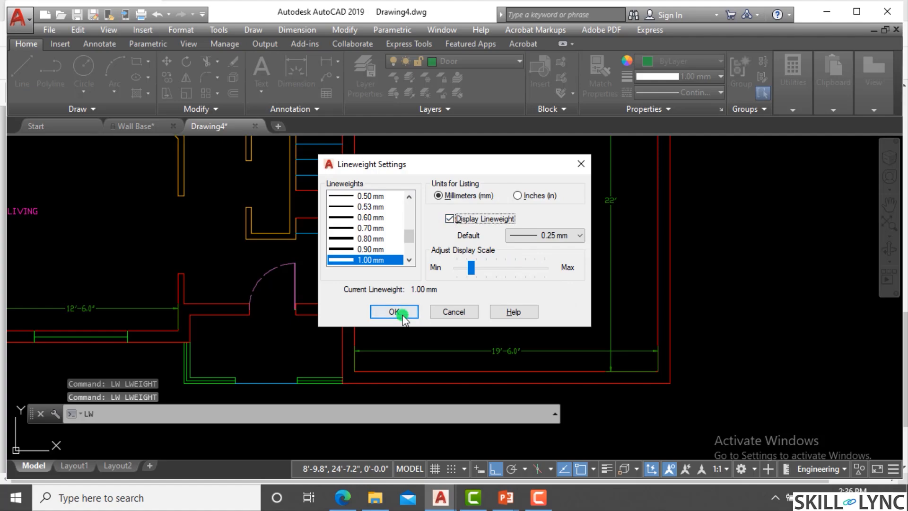
left_click(394, 311)
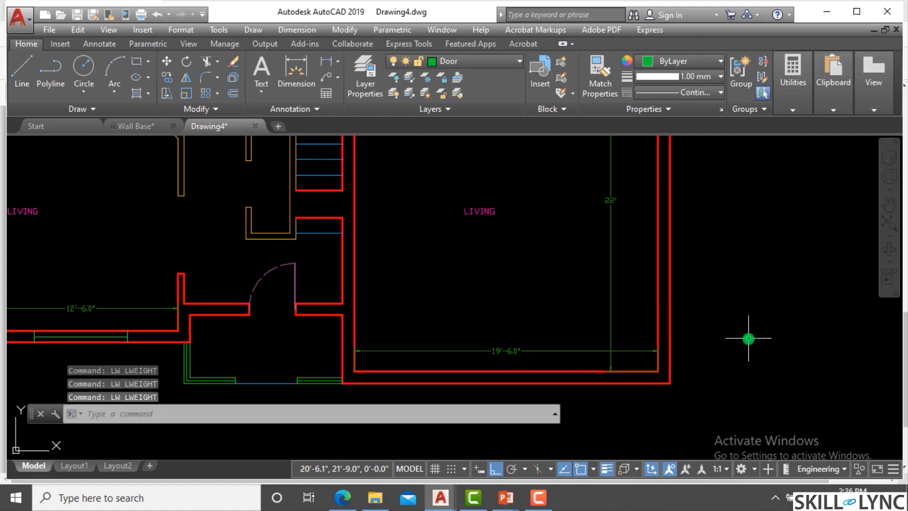
key("Escape")
type("LW")
key("Return")
left_click(455, 311)
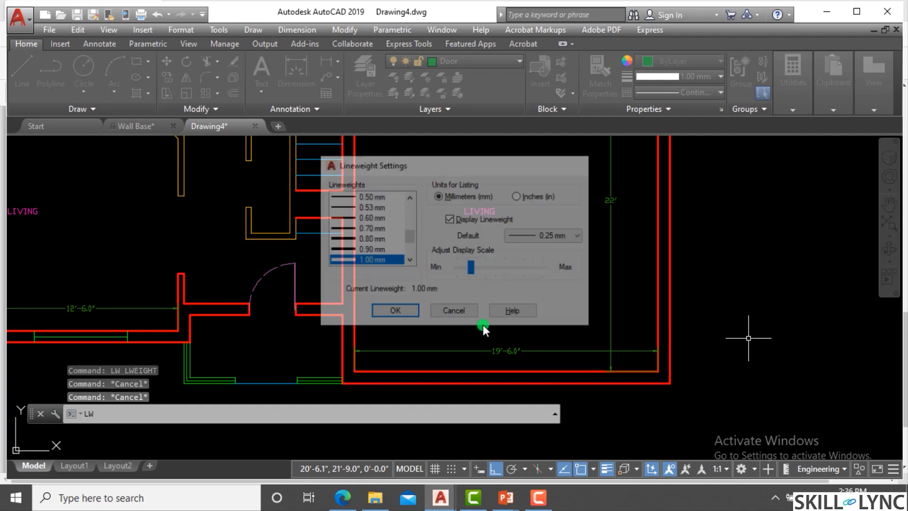
Step: Assign a 0.25 mm lineweight to the Wall-Int layer, then close the layer properties
type("LA")
key("Return")
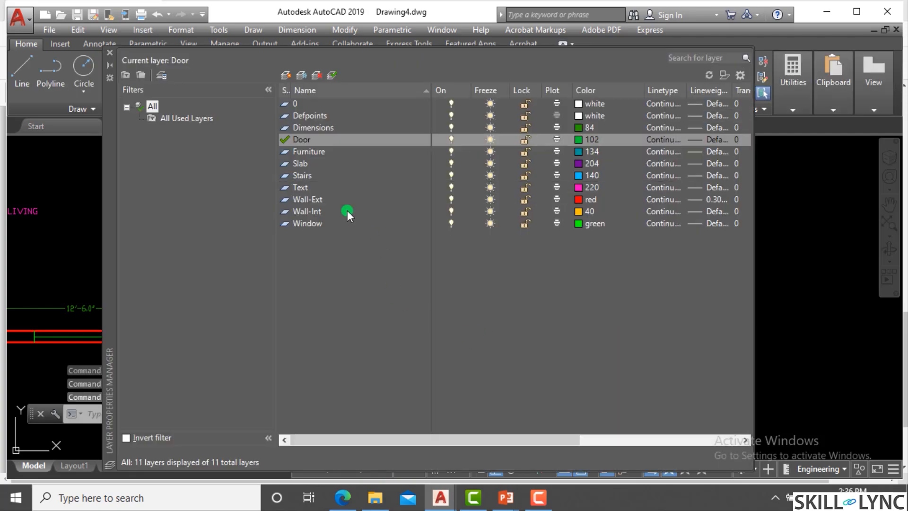
left_click(315, 210)
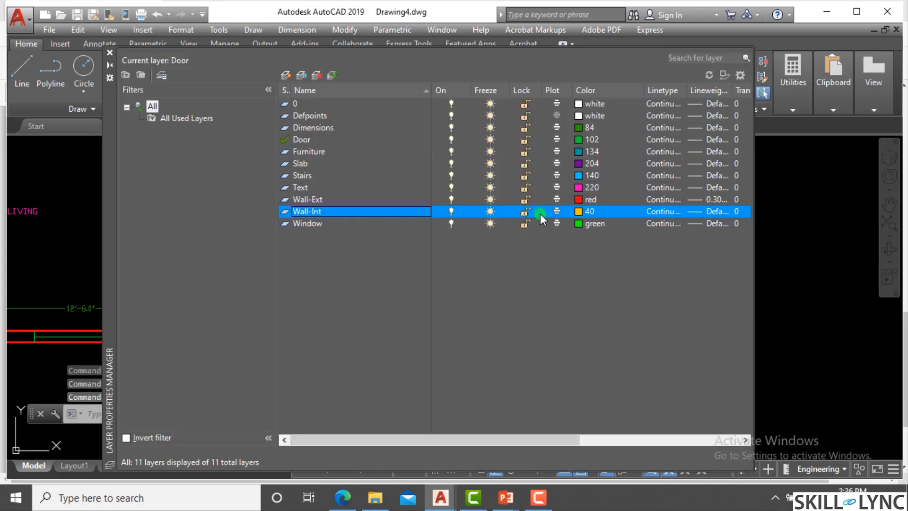
left_click(583, 210)
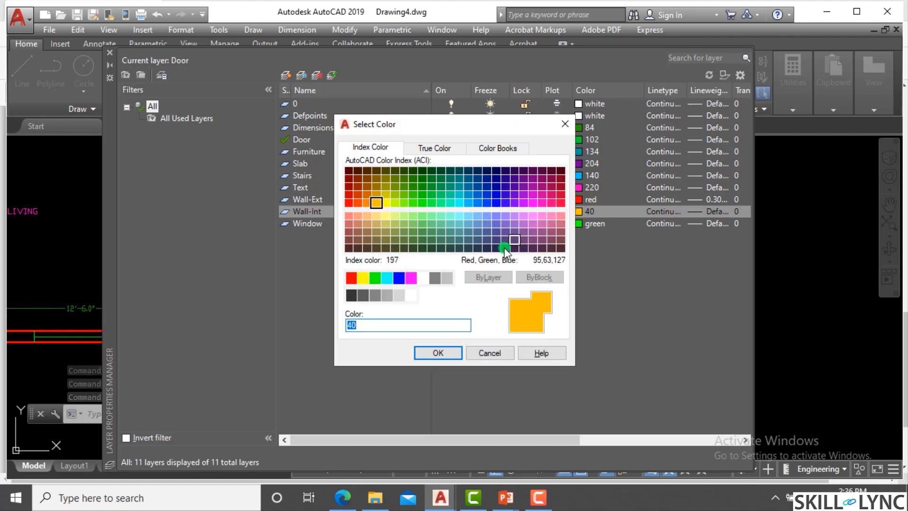
key("Escape")
left_click(714, 210)
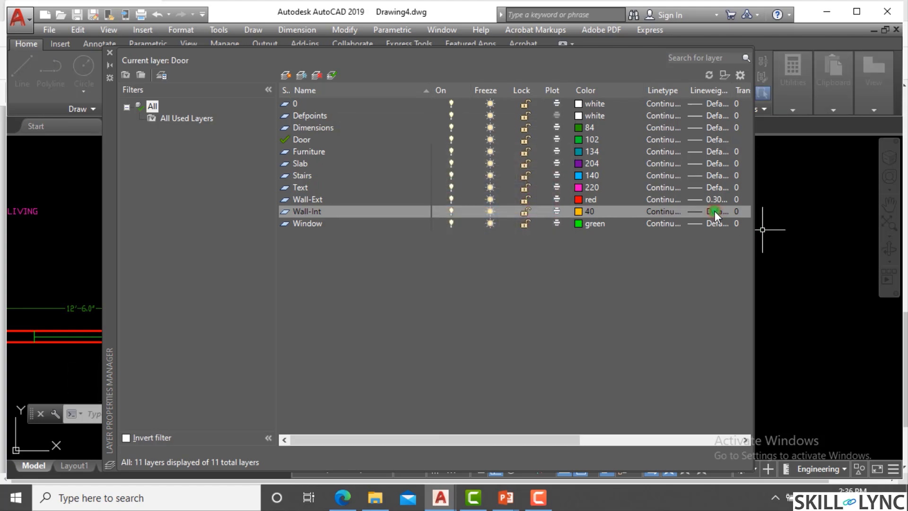
left_click(445, 256)
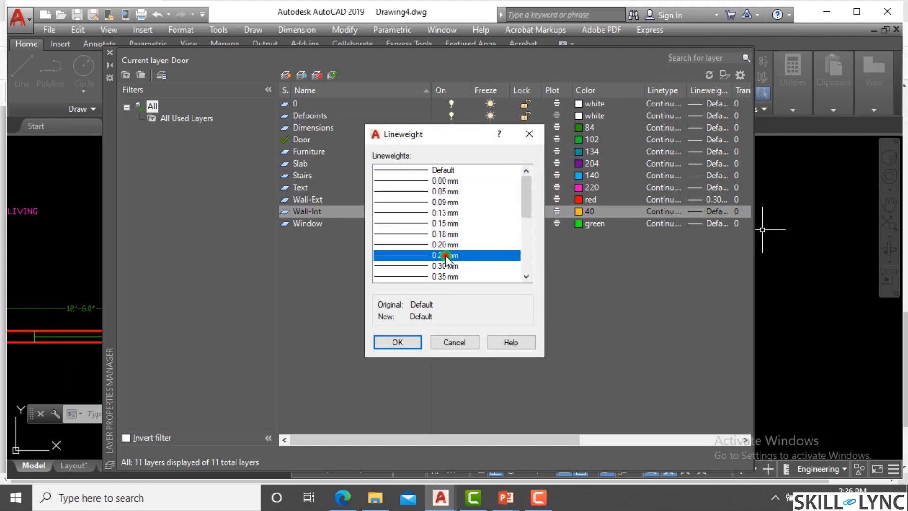
left_click(397, 342)
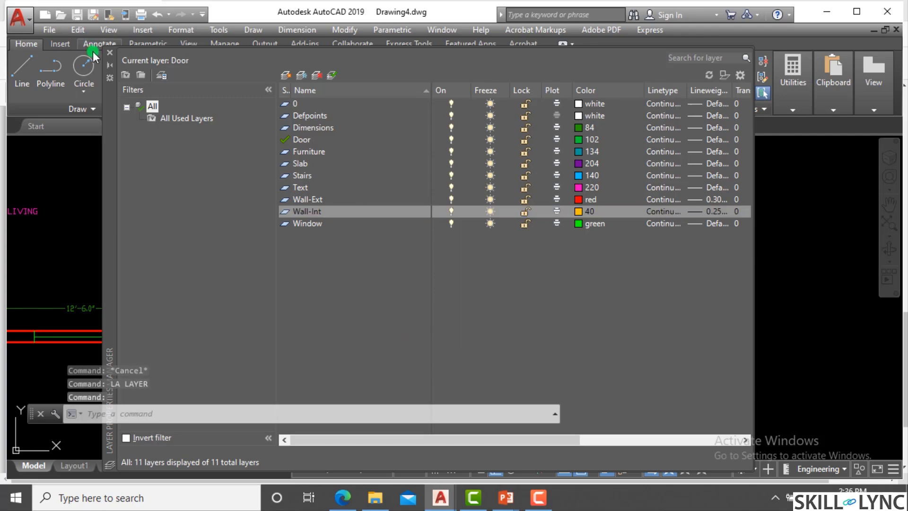
left_click(110, 53)
key("Escape")
key("Escape")
Step: Examine the interior walls' line thickness and review the lineweight assigned to the Wall-Int layer, leaving the settings as they are
scroll(430, 288, "down", 2)
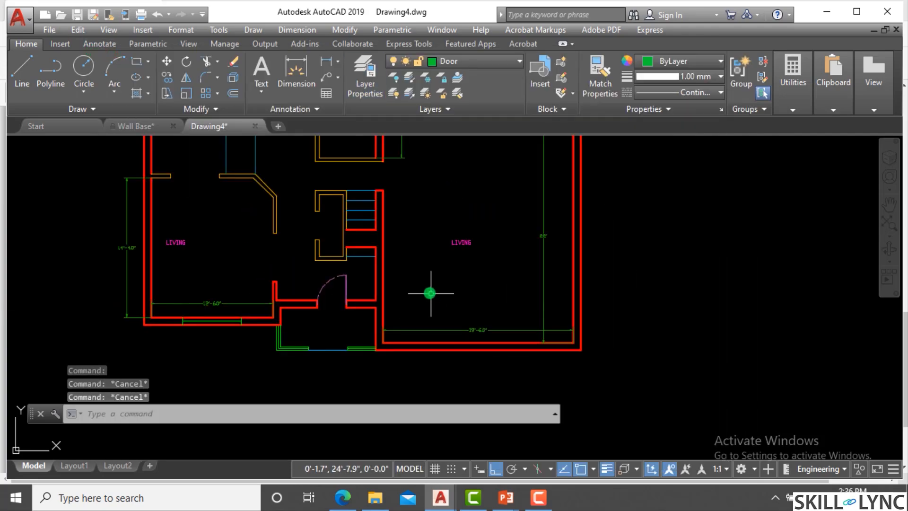
scroll(333, 261, "up", 3)
scroll(333, 261, "up", 5)
type("1")
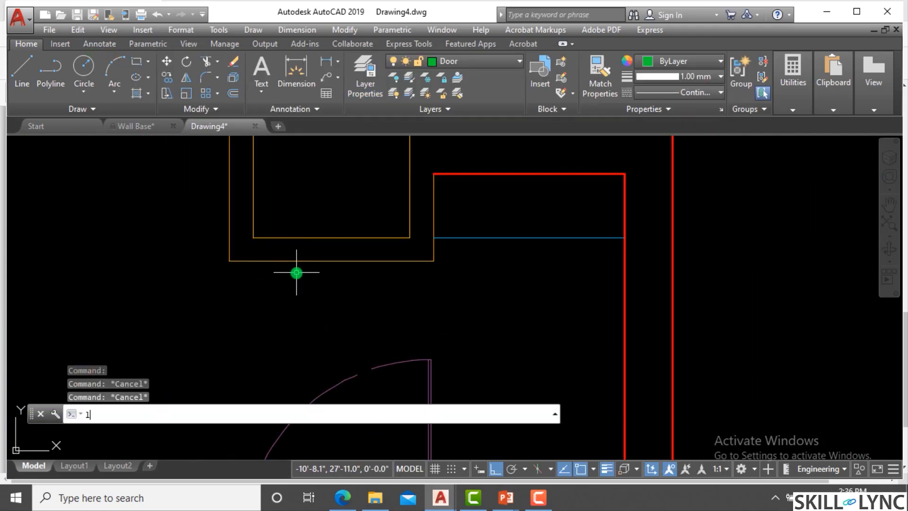
type("w")
key("Return")
key("Escape")
type("la")
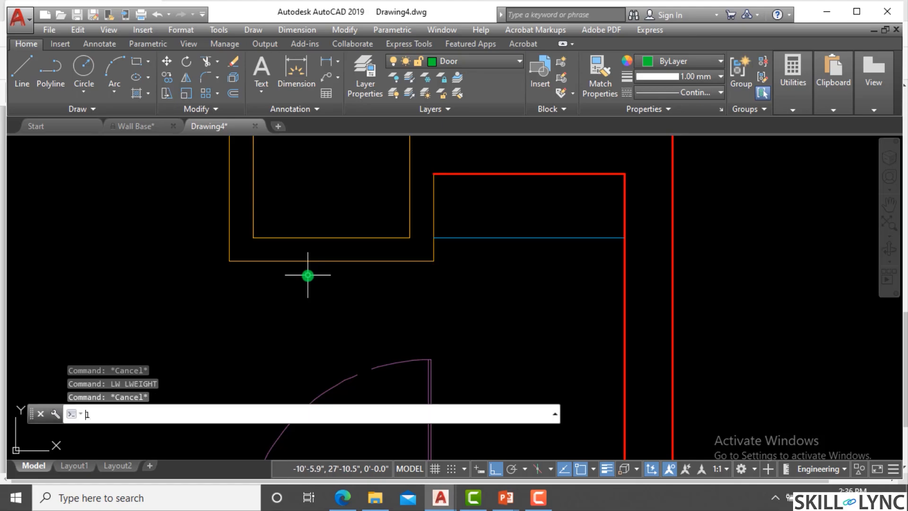
key("Return")
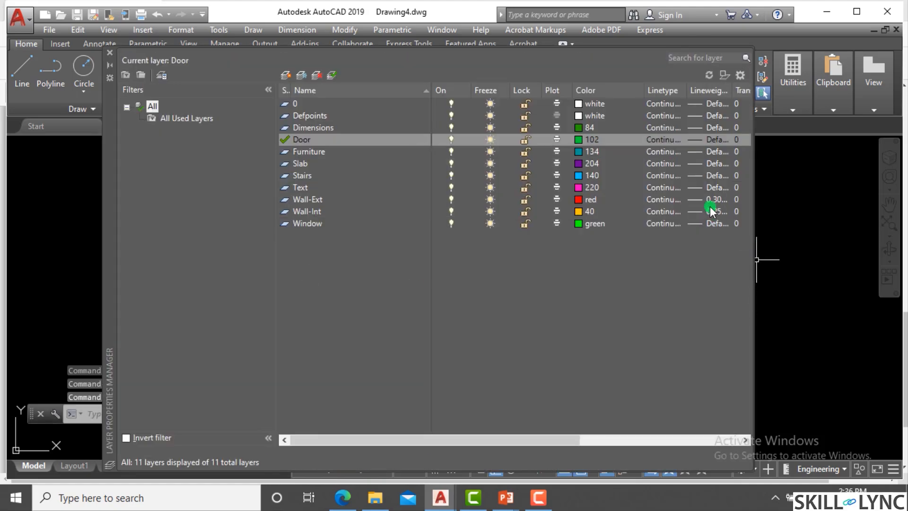
left_click(710, 211)
key("Escape")
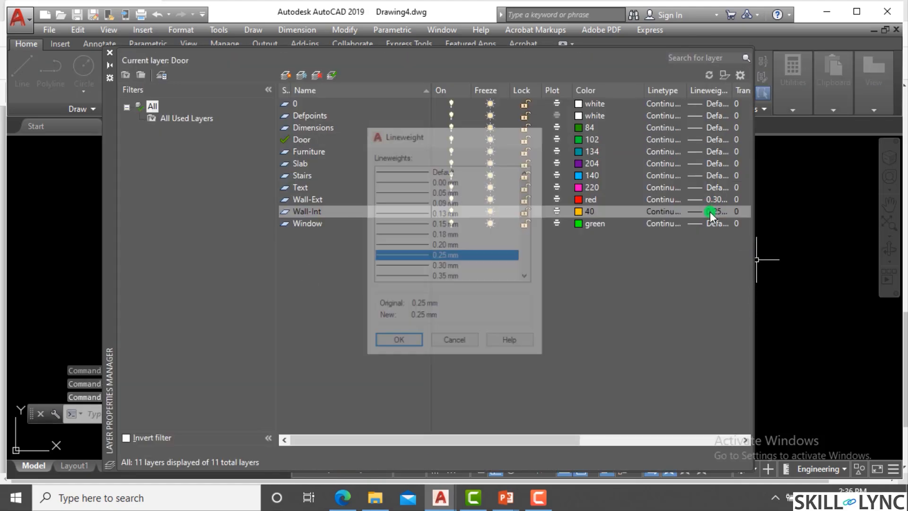
left_click(110, 53)
Step: Raise the lineweight display scale to about the middle of its range and apply it to the drawing
type("lw")
key("Return")
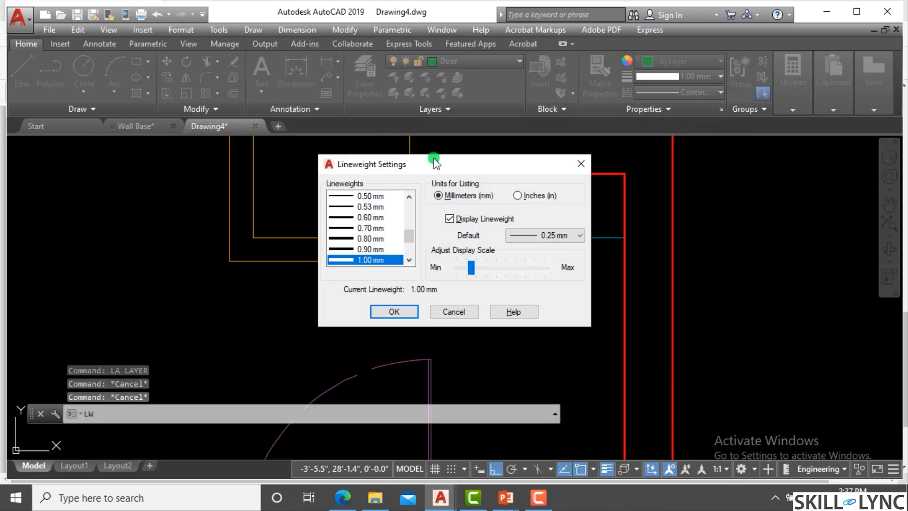
left_click_drag(471, 266, 503, 264)
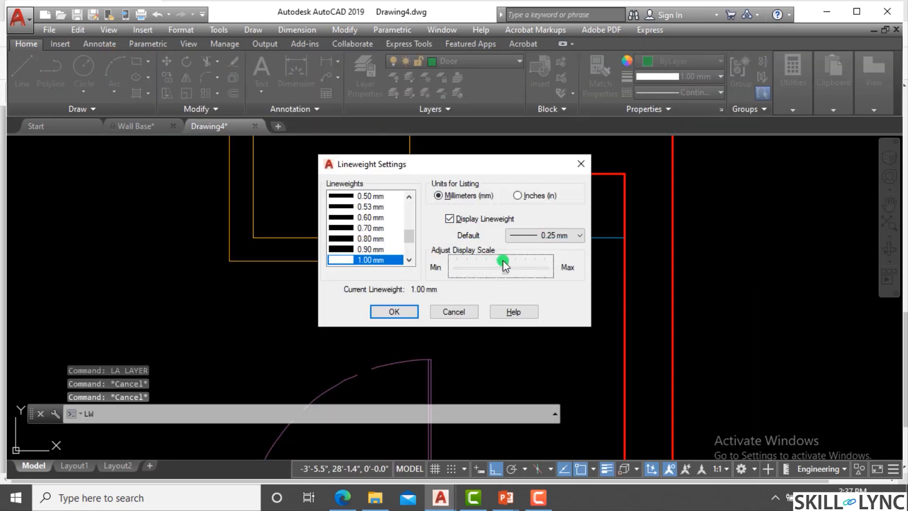
left_click(394, 311)
Step: Examine the interior wall lines at the new display scale and check one wall line's lineweight property
scroll(388, 269, "down", 5)
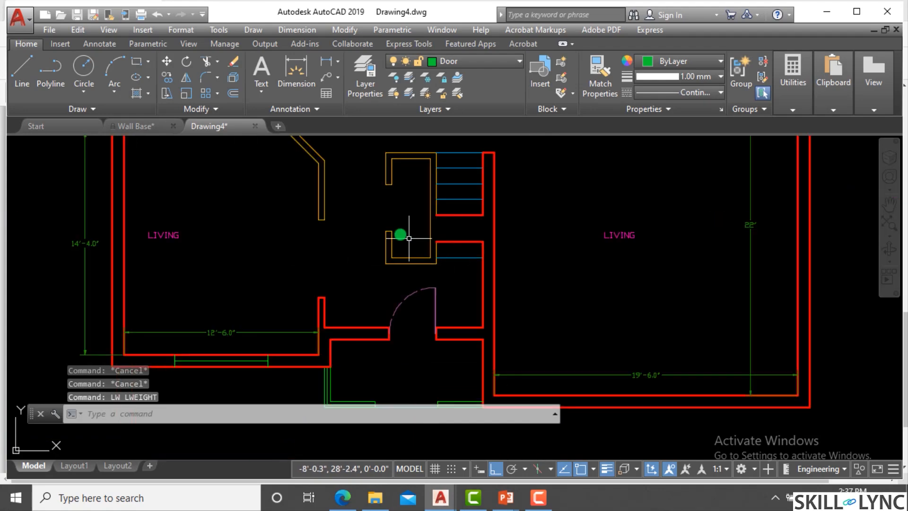
scroll(399, 266, "up", 3)
left_click(417, 264)
left_click(404, 241)
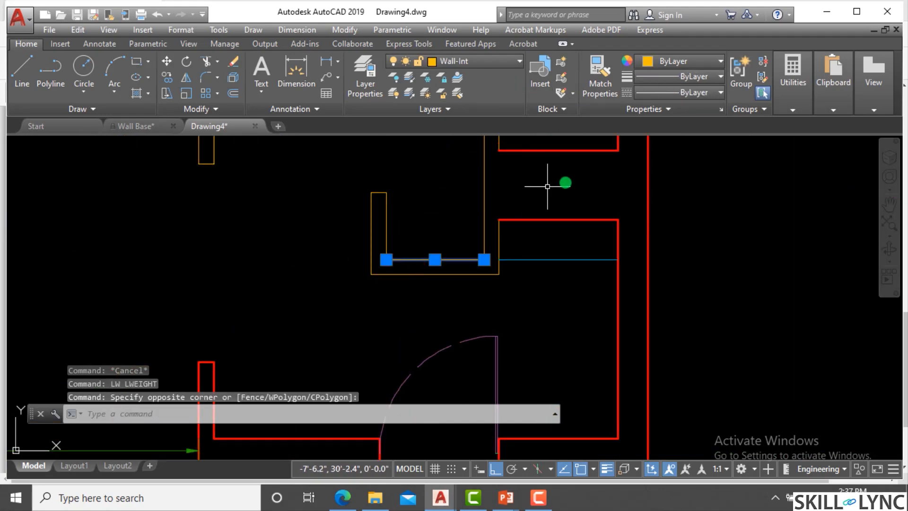
scroll(493, 233, "down", 4)
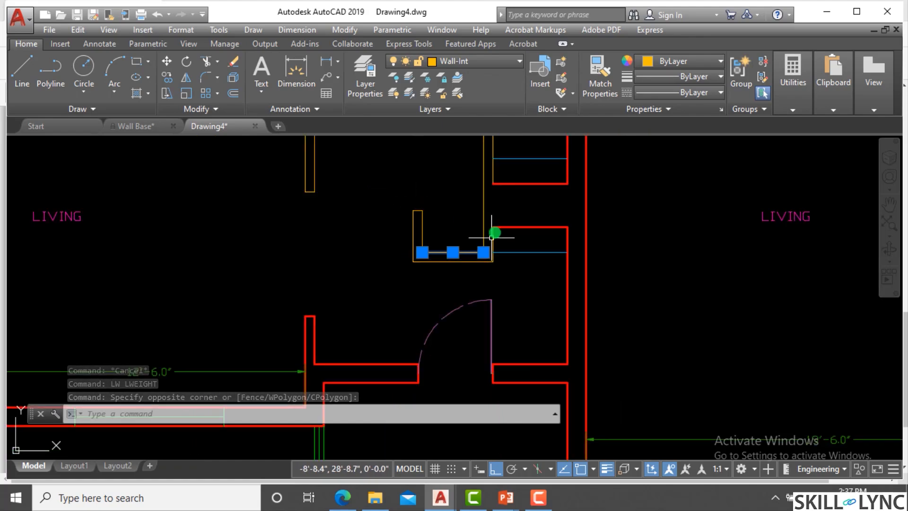
key("Escape")
key("Escape")
scroll(530, 265, "down", 3)
scroll(600, 262, "up", 3)
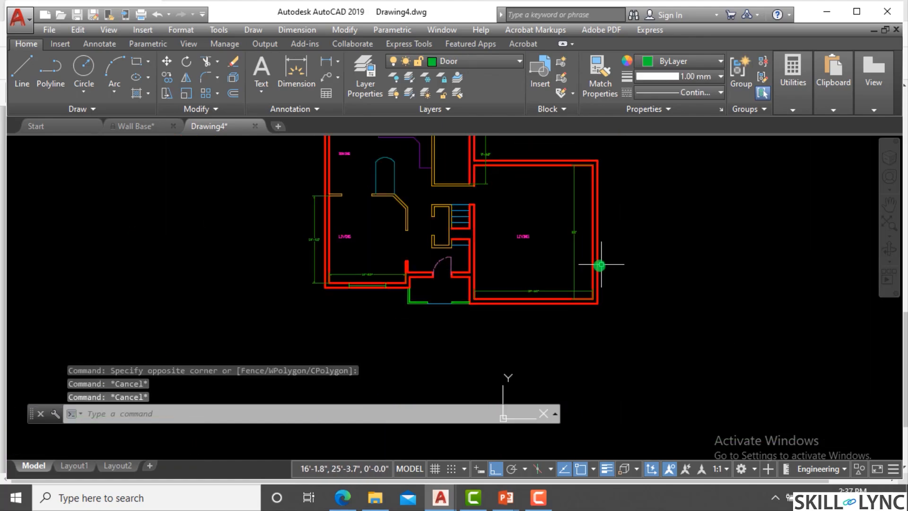
Step: Assign a 0.30 mm lineweight to the Wall-Int layer and close the layer properties
key("Escape")
type("l")
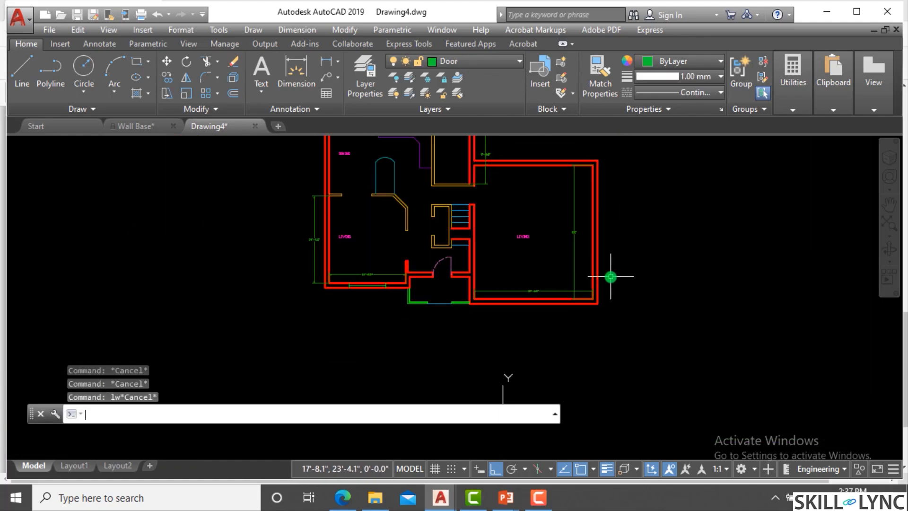
type("la")
key("Return")
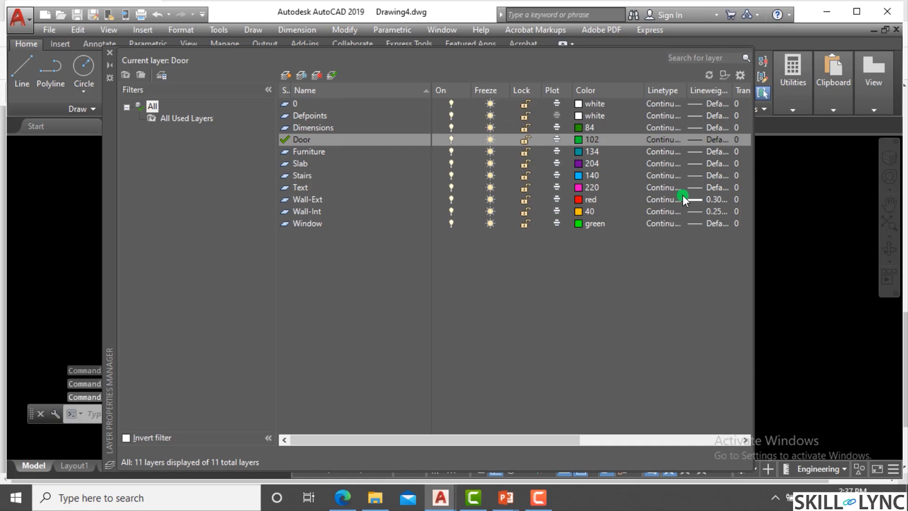
left_click(714, 209)
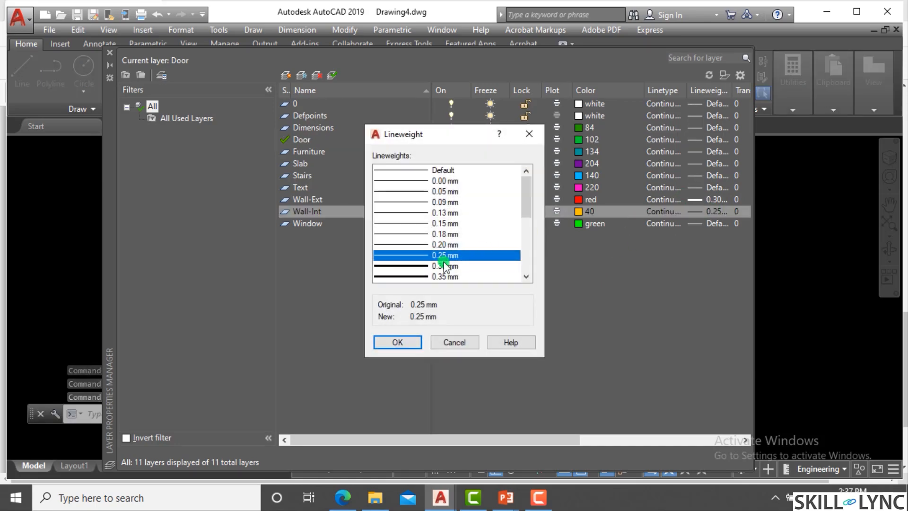
left_click(444, 265)
left_click(405, 344)
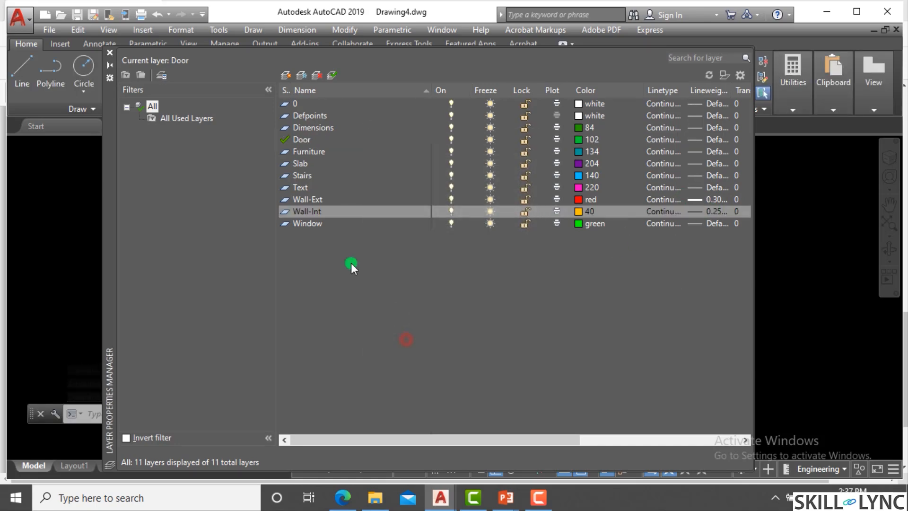
left_click(112, 53)
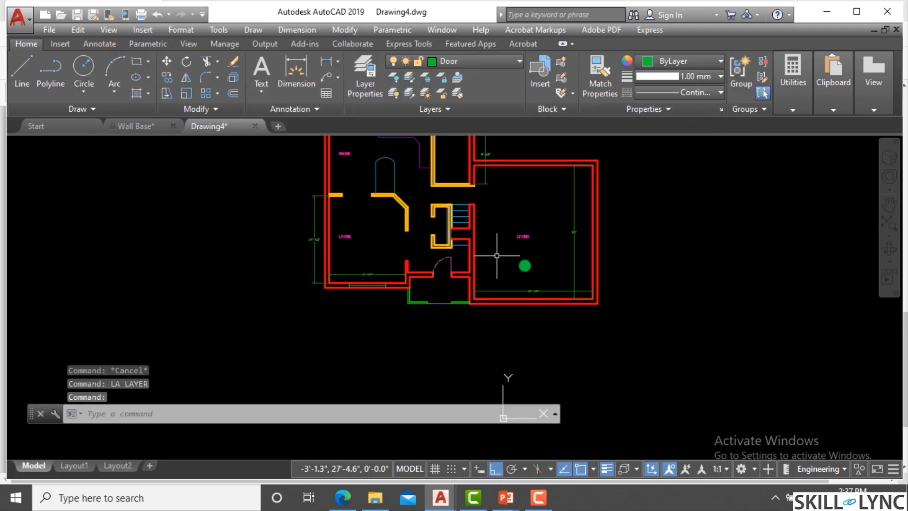
Step: Reduce the lineweight display scale toward the minimum and apply it to the drawing
key("Escape")
key("Escape")
scroll(525, 237, "up", 3)
type("l")
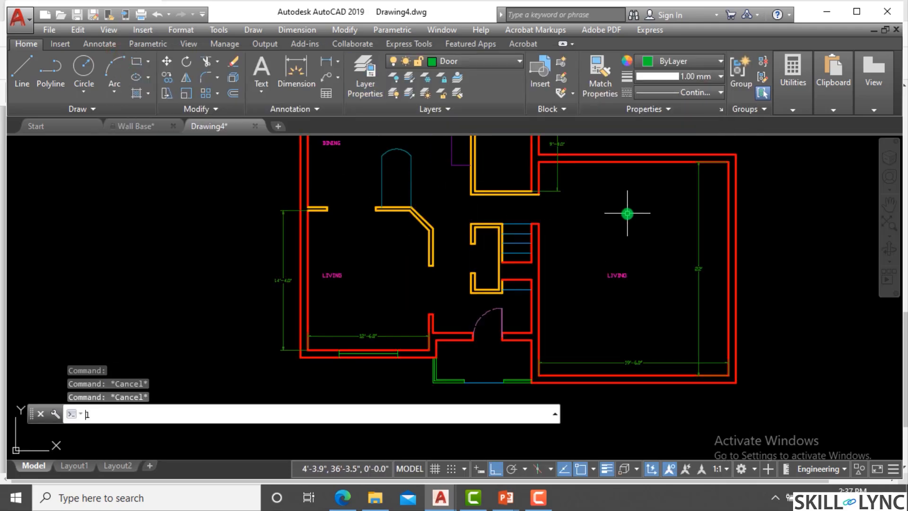
type("w")
key("Return")
left_click_drag(510, 276, 480, 269)
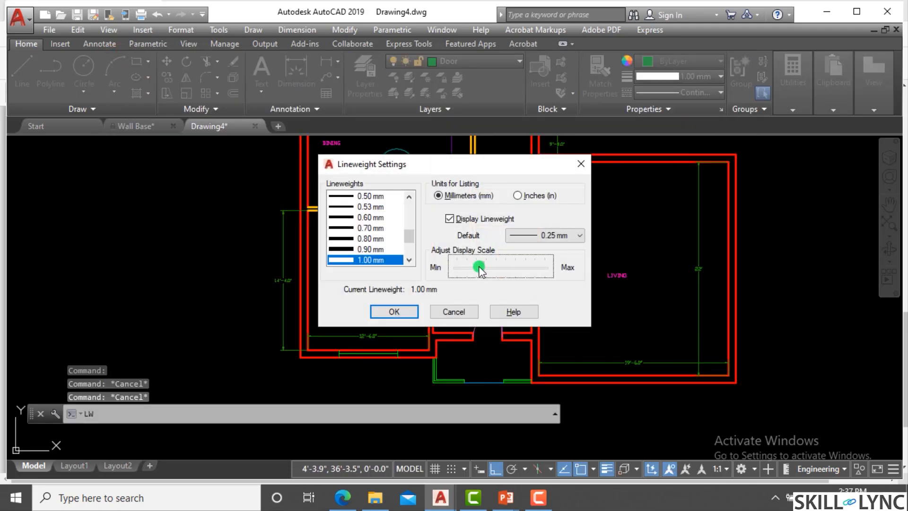
left_click(394, 312)
Step: Readjust the lineweight display scale so the walls display thicker and apply it to the drawing
key("Return")
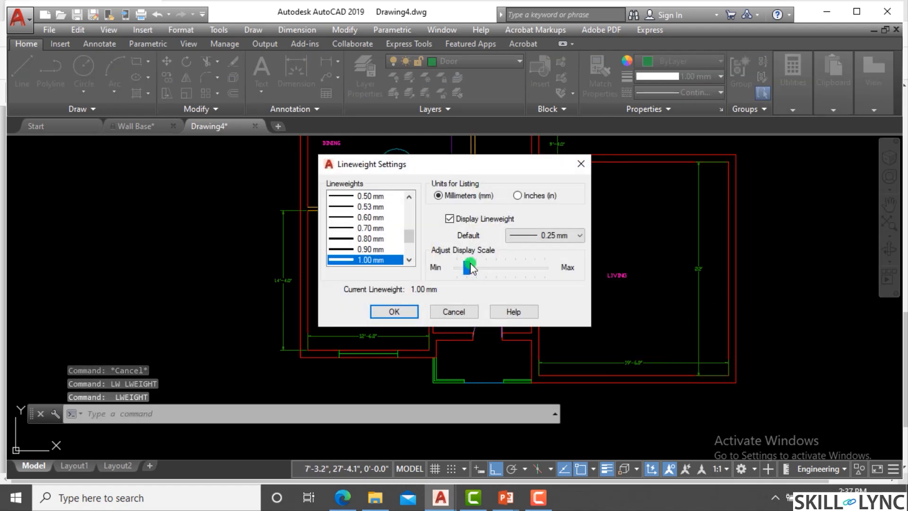
left_click(394, 311)
key("Escape")
key("Escape")
scroll(646, 321, "down", 2)
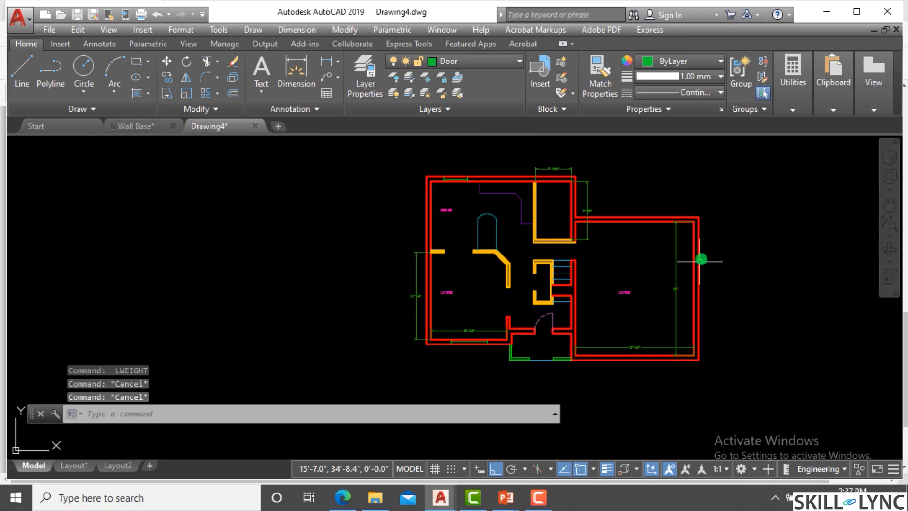
Step: Override the lineweight of the angled interior wall lines beside the living room with 0.13 mm
scroll(702, 260, "up", 2)
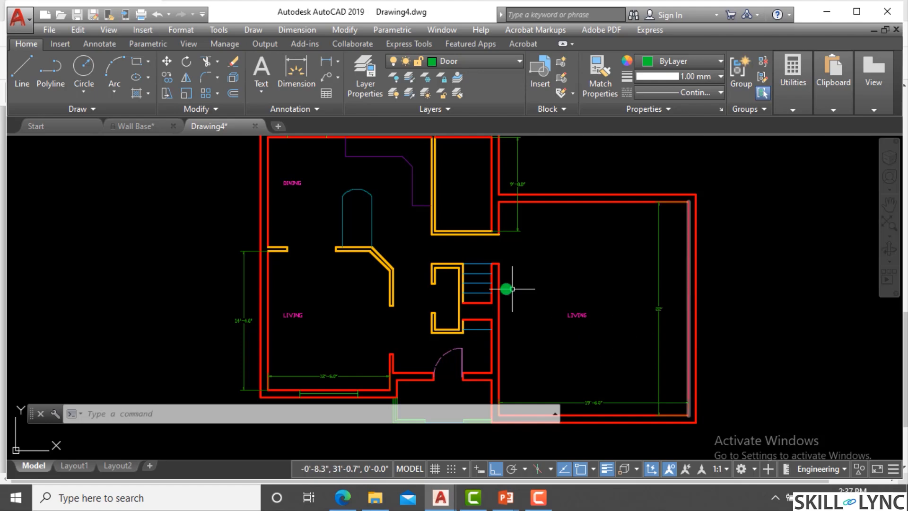
scroll(502, 290, "up", 6)
scroll(477, 289, "down", 2)
scroll(465, 275, "down", 4)
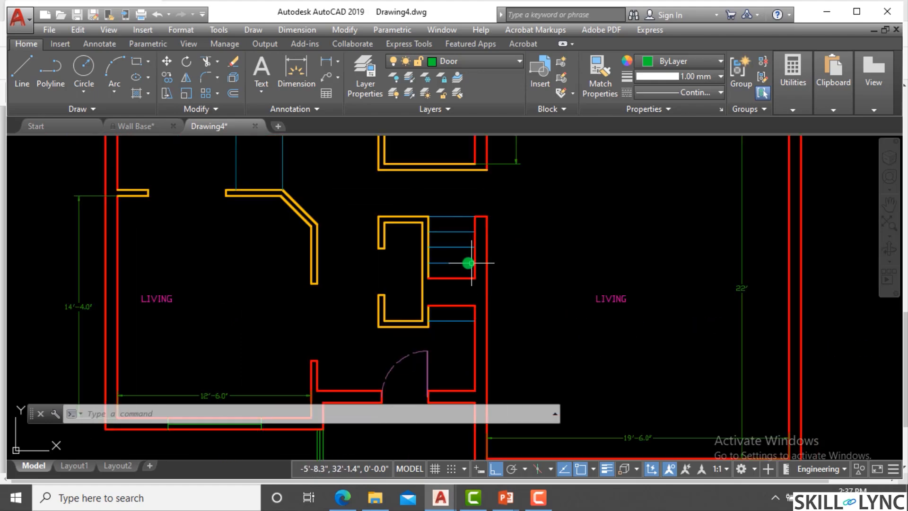
scroll(386, 232, "up", 4)
scroll(357, 291, "up", 2)
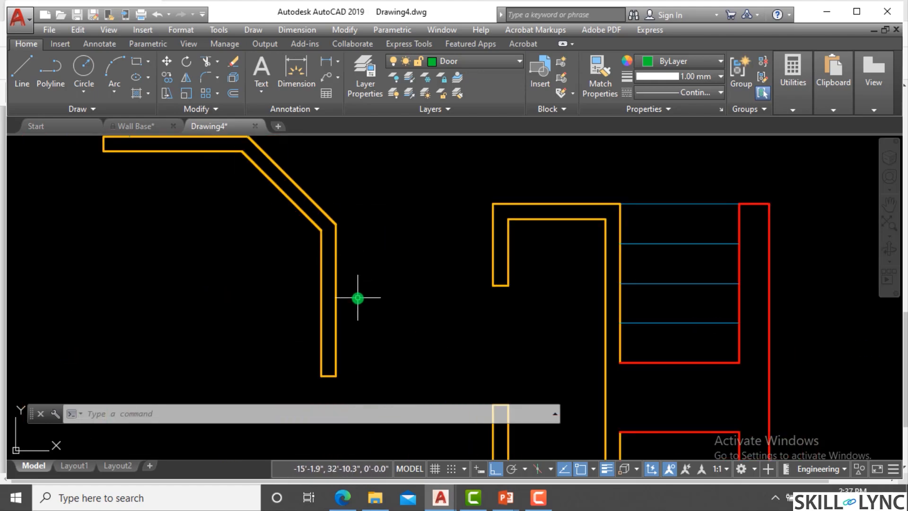
left_click(358, 298)
left_click(279, 210)
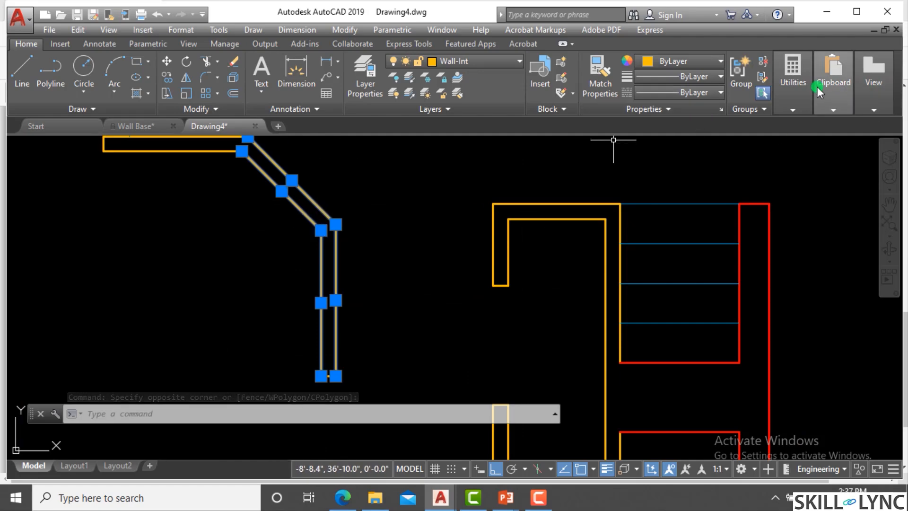
left_click(696, 92)
left_click(697, 92)
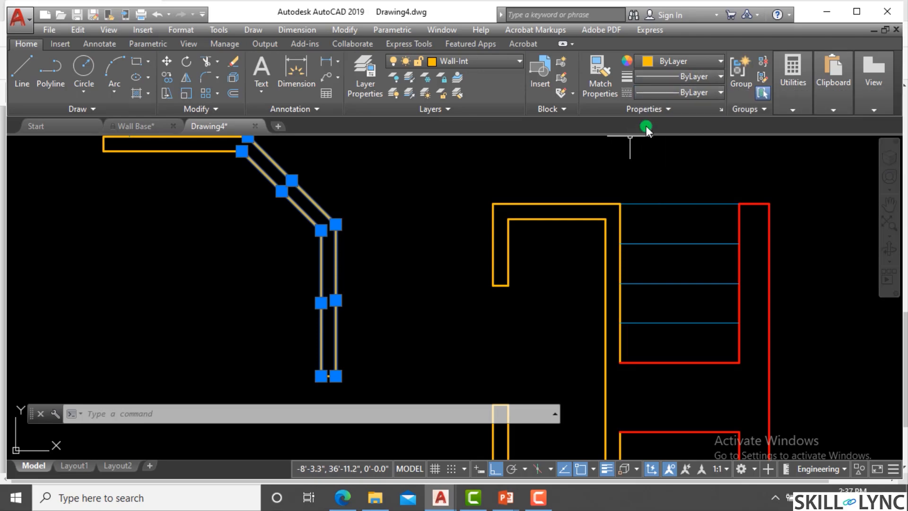
left_click(677, 78)
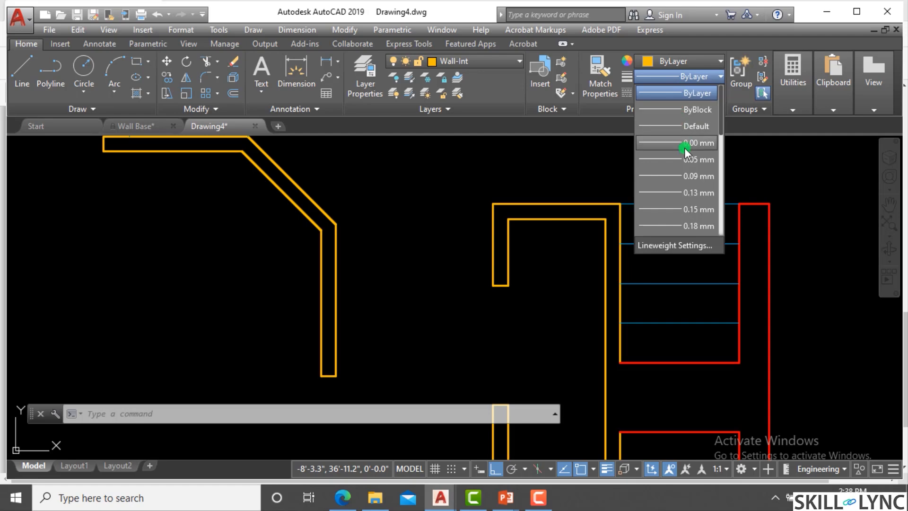
left_click(689, 193)
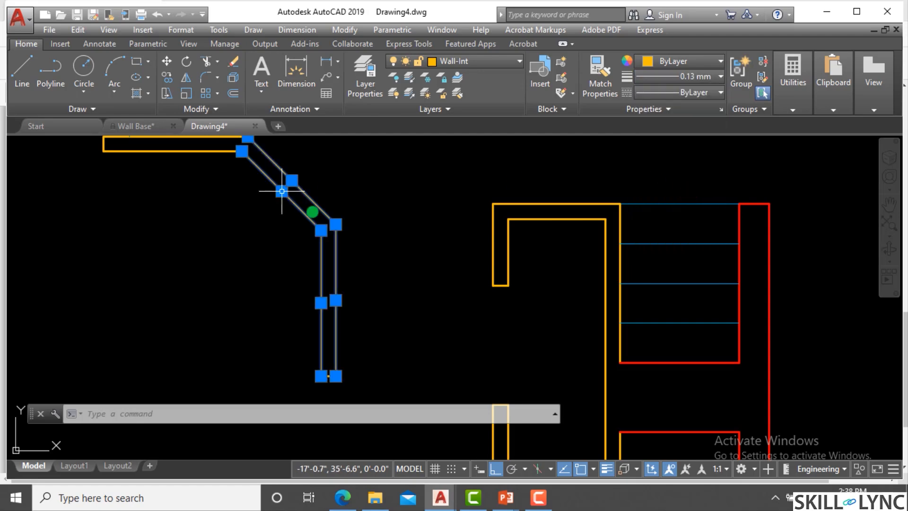
key("Escape")
key("Escape")
key("Escape")
scroll(383, 220, "down", 4)
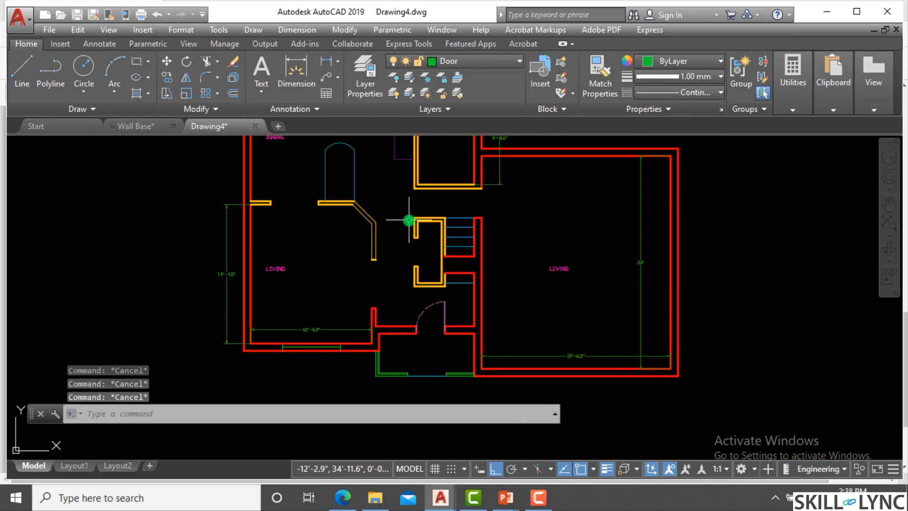
scroll(410, 267, "up", 2)
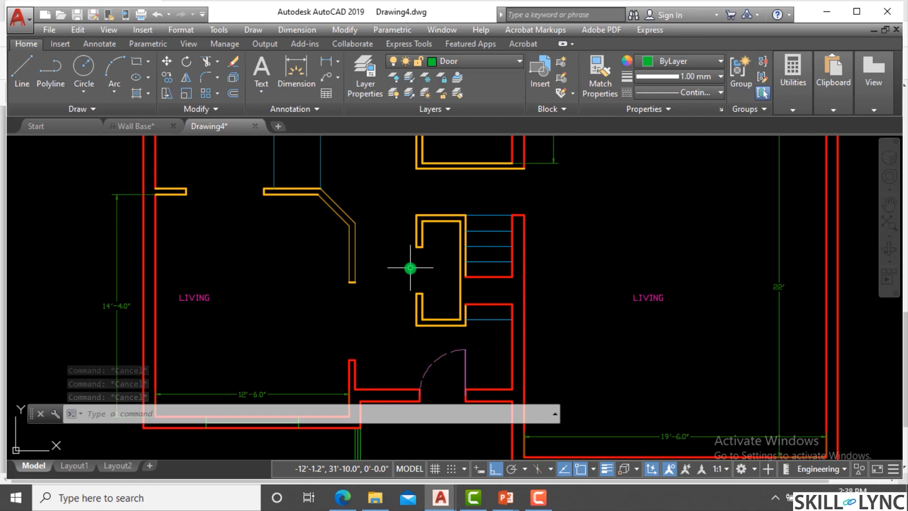
type("la")
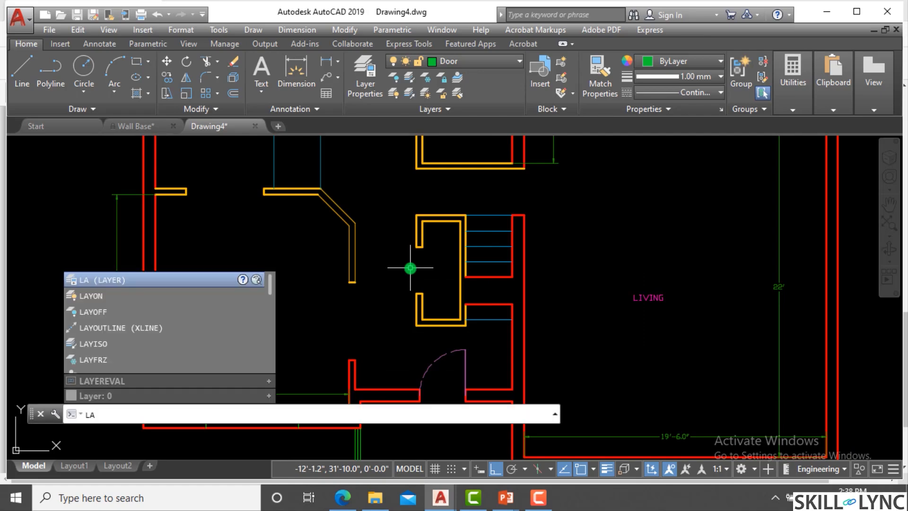
key("Return")
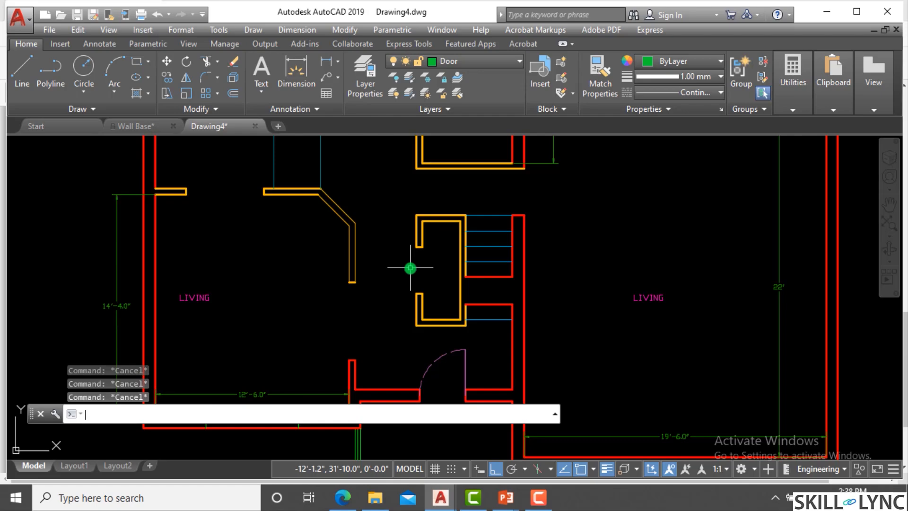
scroll(424, 239, "down", 3)
scroll(486, 257, "up", 3)
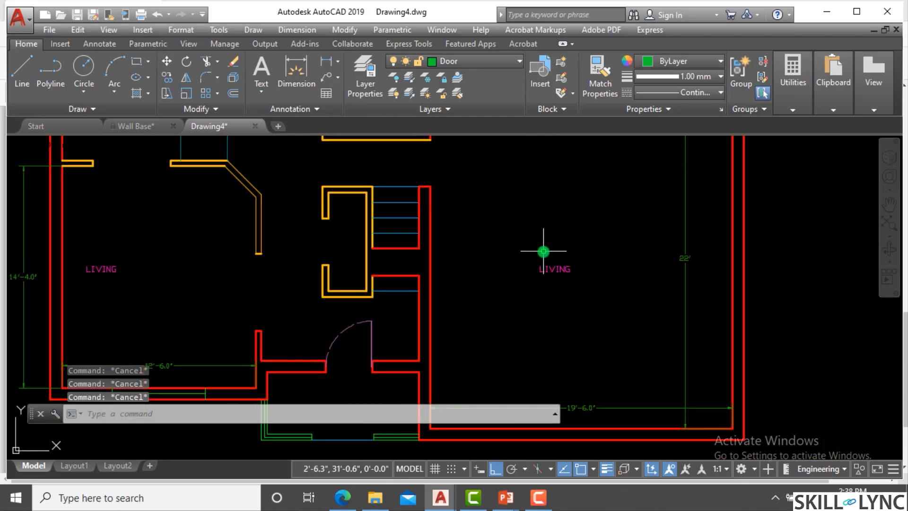
type("la")
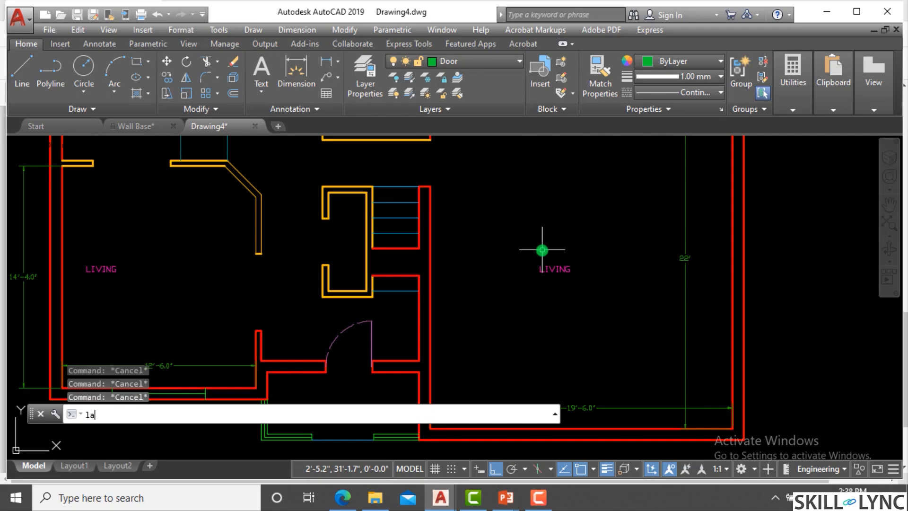
type("ymerge")
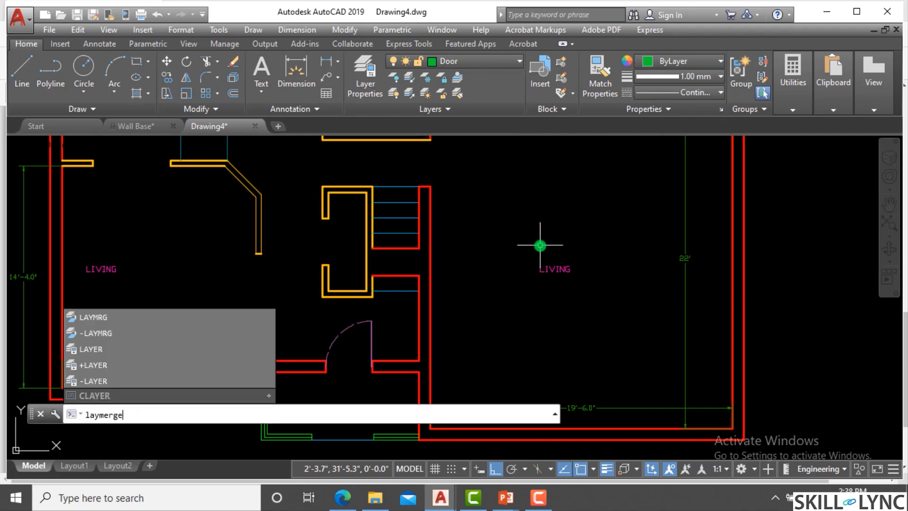
key("Return")
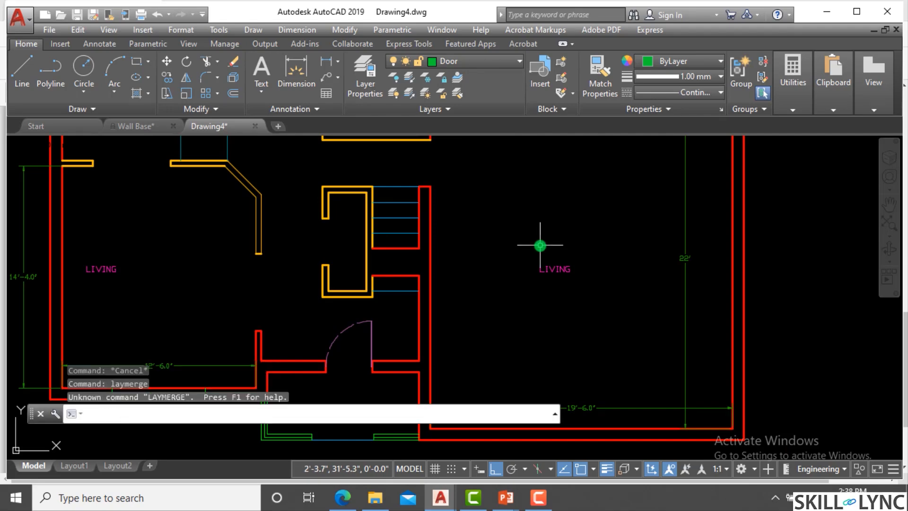
type("laym")
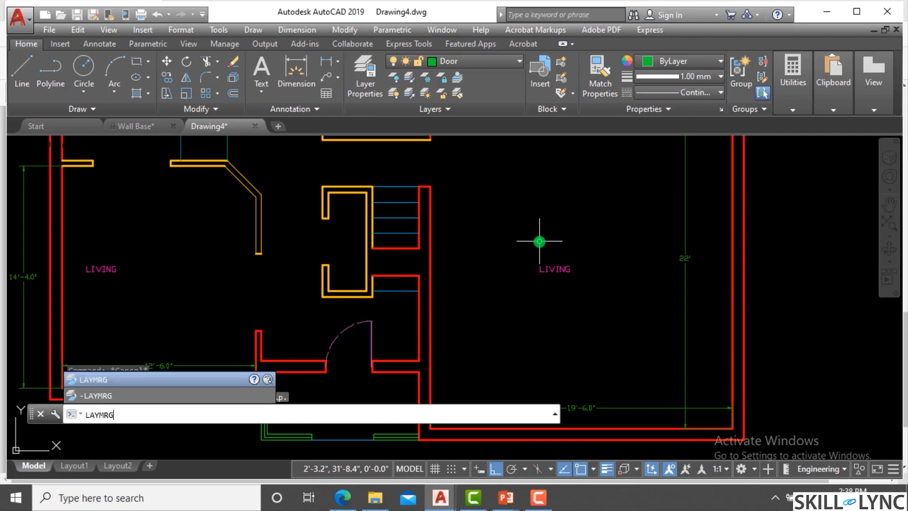
key("Return")
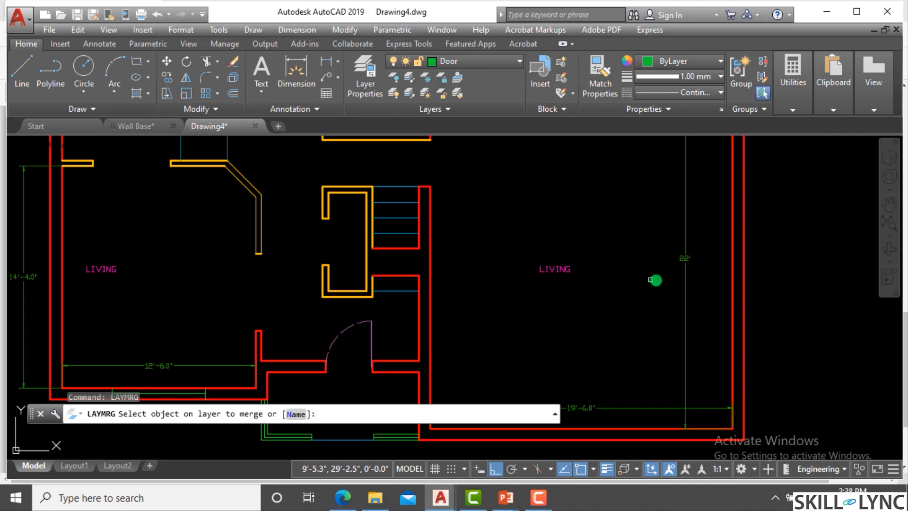
scroll(695, 285, "down", 2)
scroll(689, 286, "up", 2)
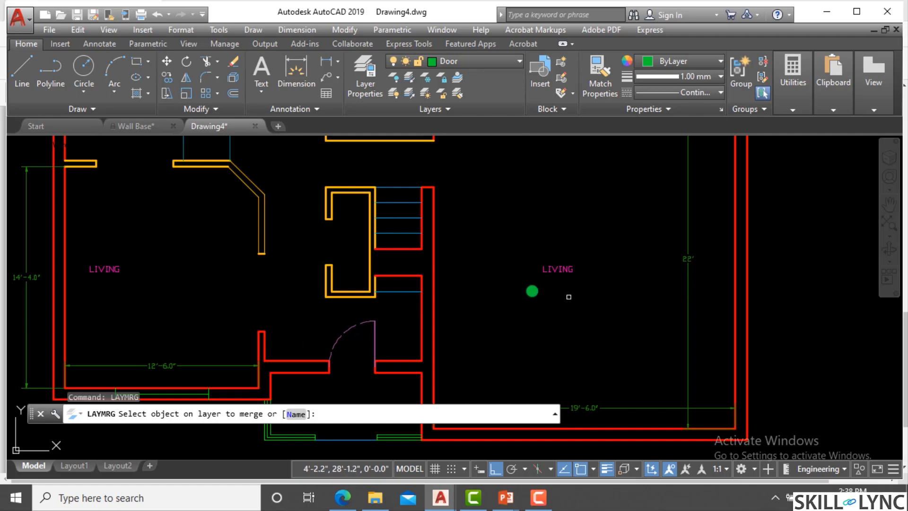
left_click(561, 267)
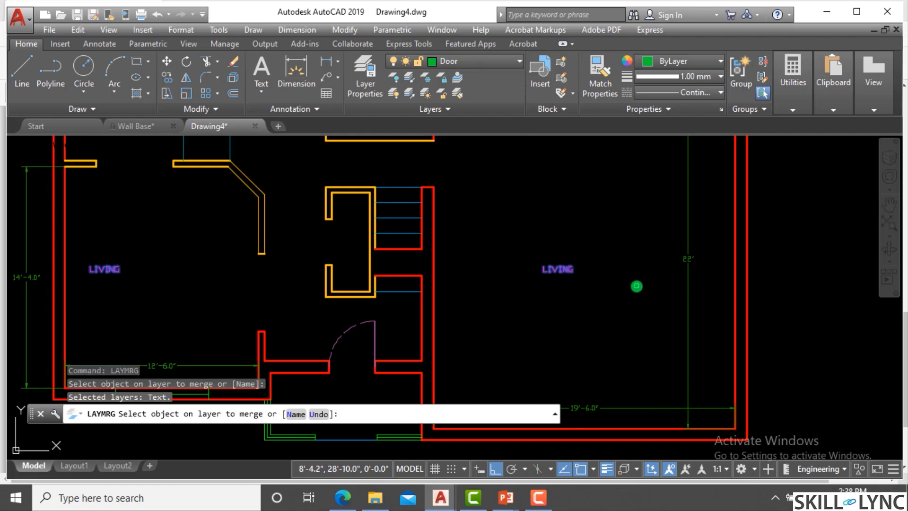
key("Return")
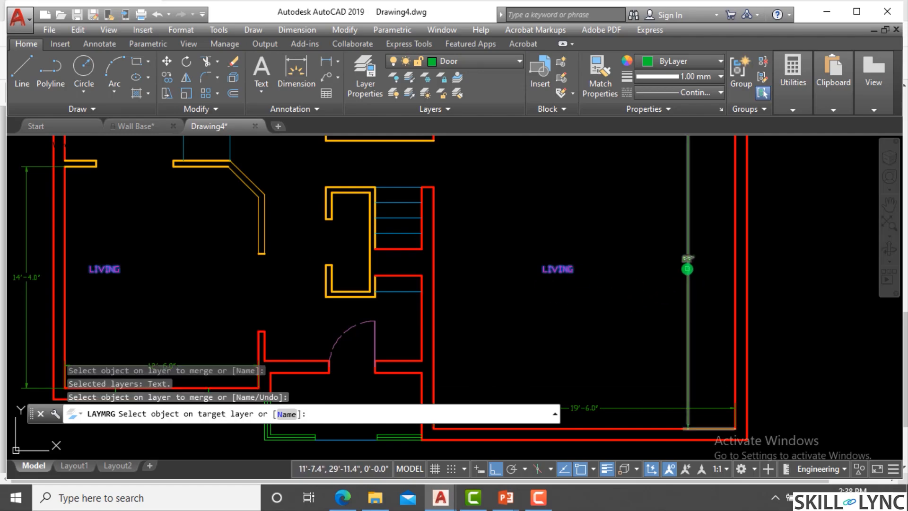
left_click(688, 270)
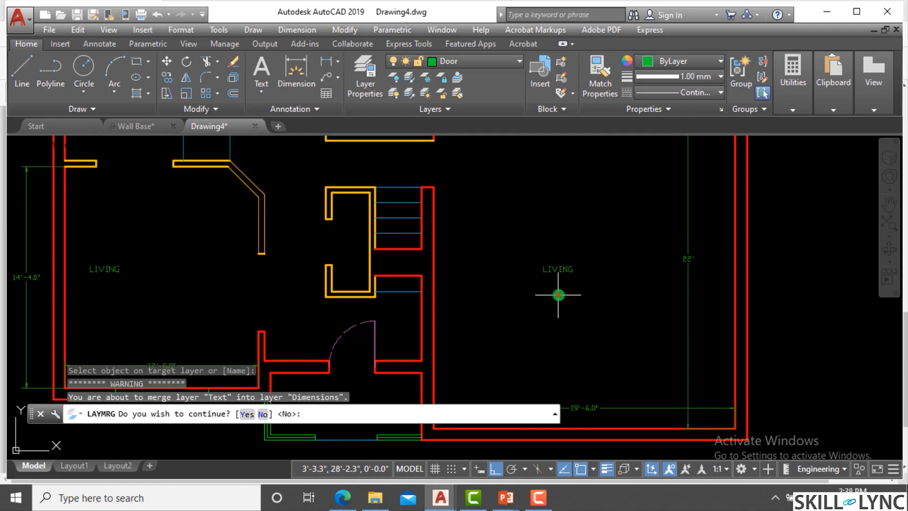
scroll(558, 284, "down", 2)
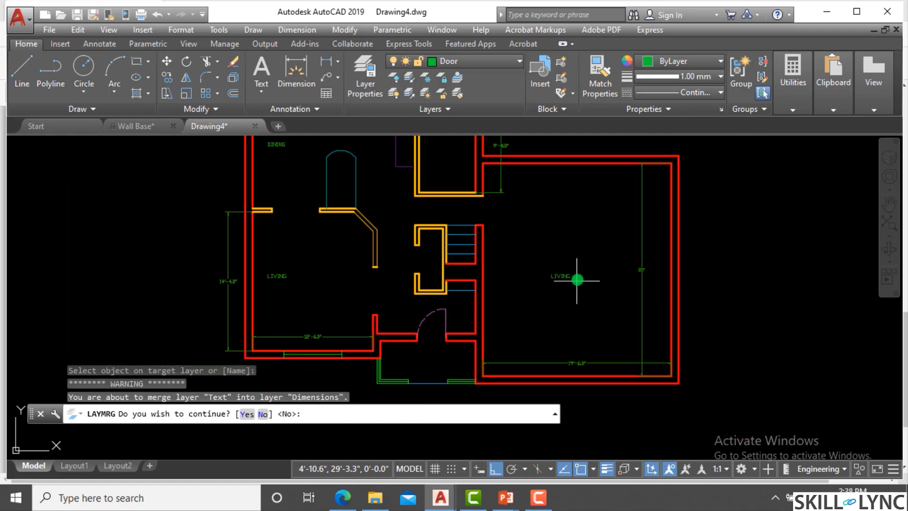
scroll(559, 279, "up", 2)
key("Escape")
key("Escape")
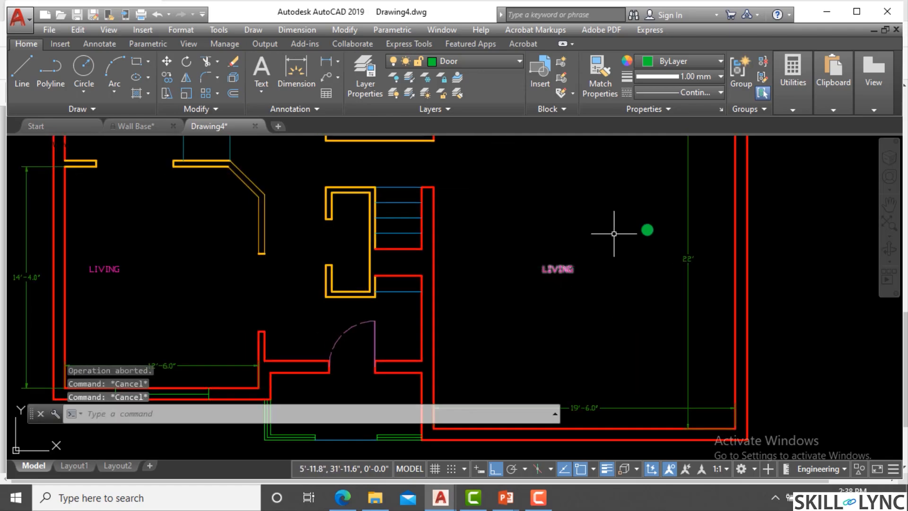
key("Escape")
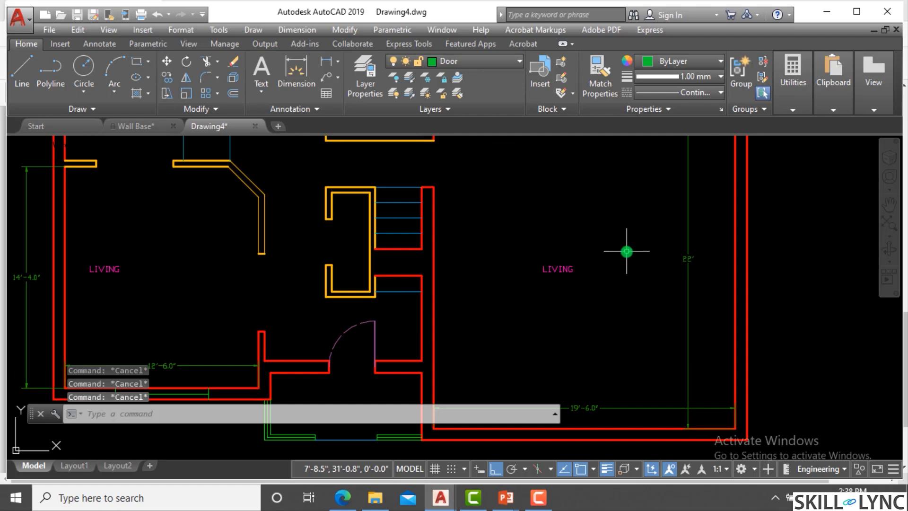
Step: Try to merge the Text layer into the Dimensions layer, picking the LIVING label and the 22' dimension and accepting the default answer
type("laymr")
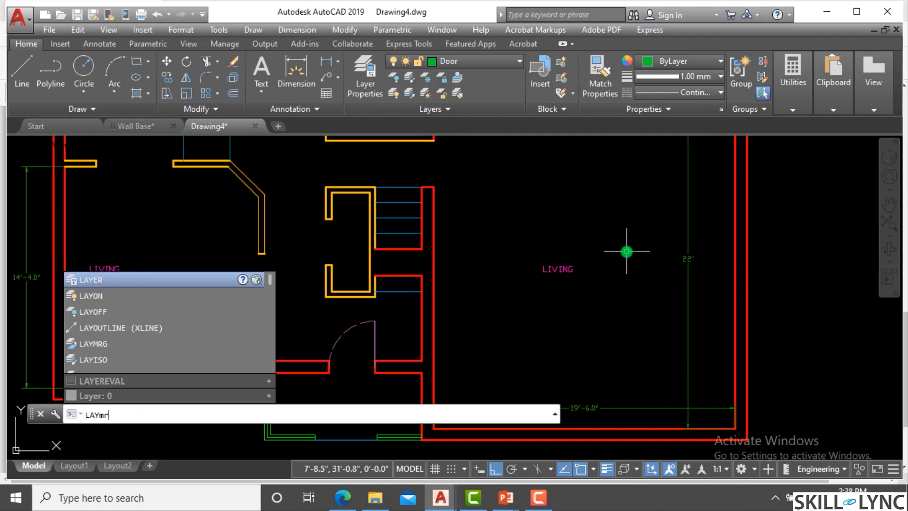
type("g")
key("Return")
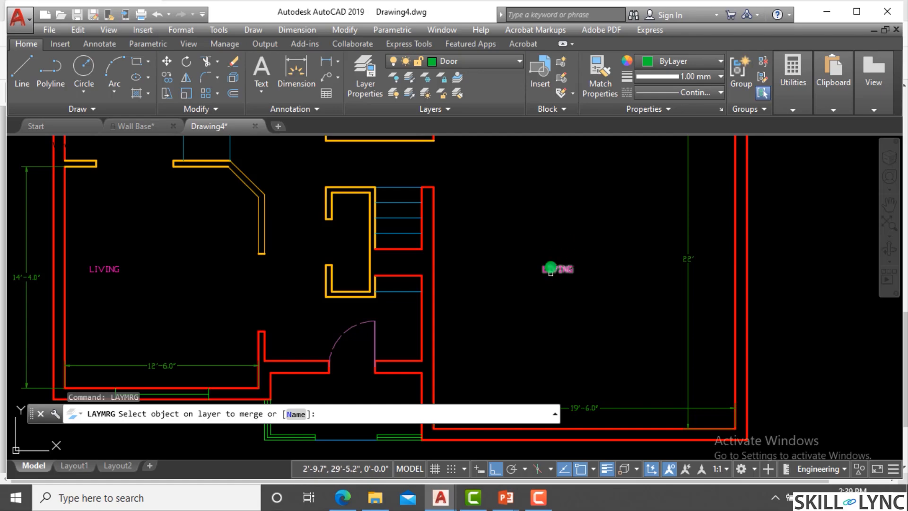
left_click(558, 274)
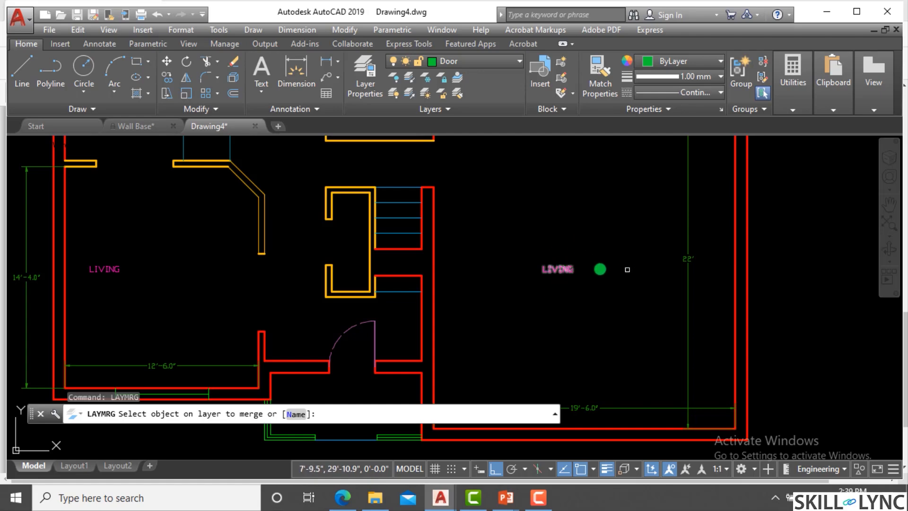
left_click(570, 269)
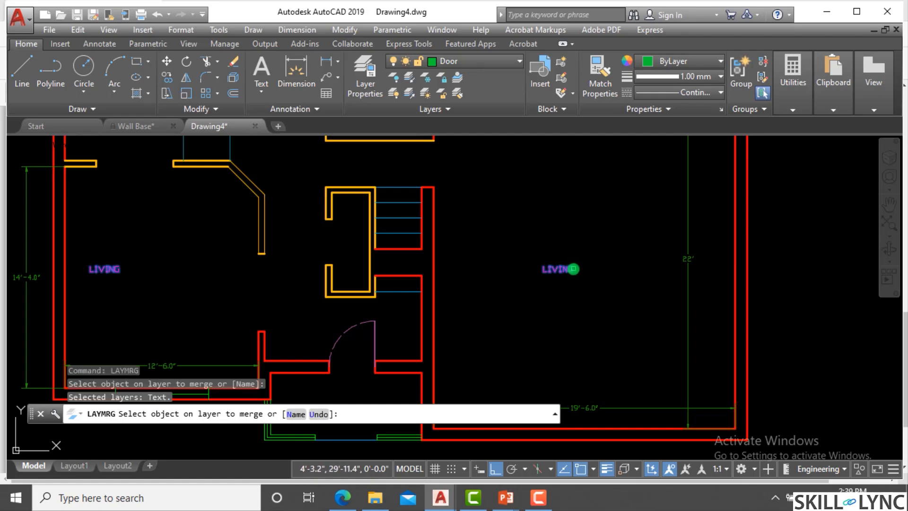
key("Return")
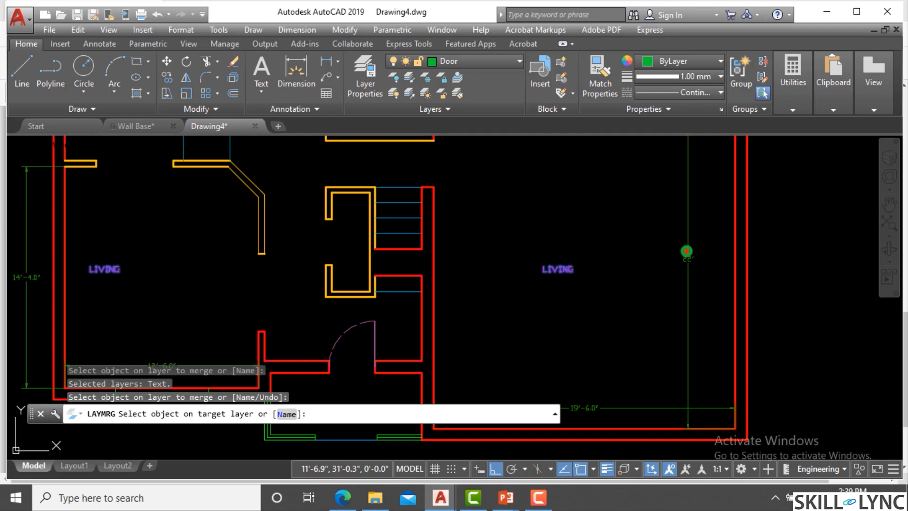
left_click(686, 258)
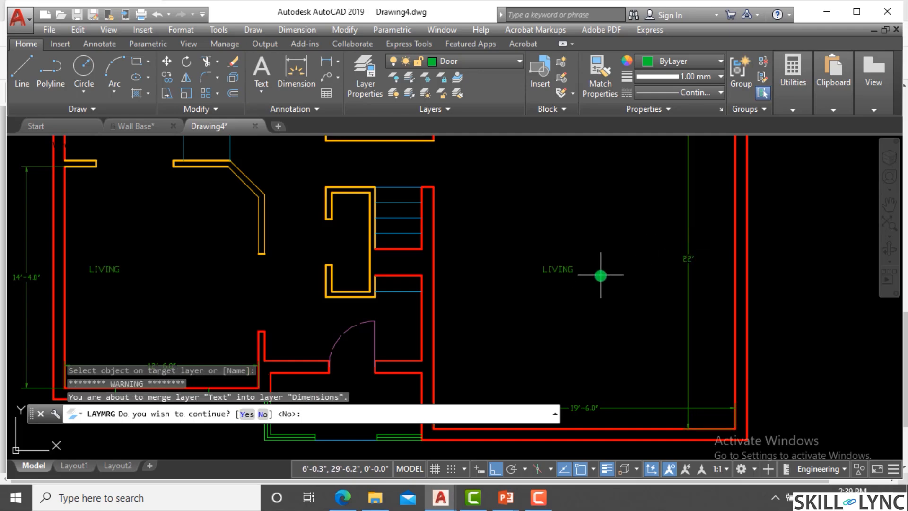
key("Return")
scroll(598, 274, "down", 4)
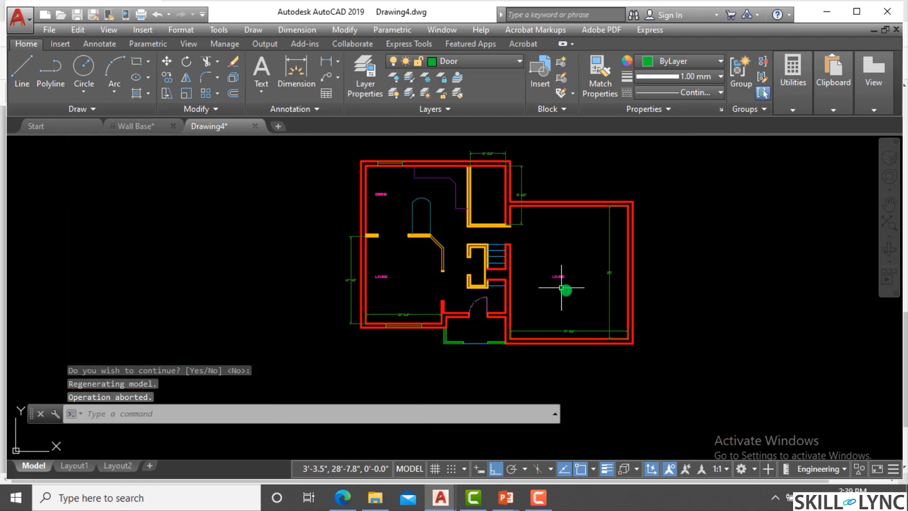
scroll(580, 288, "up", 4)
left_click(544, 268)
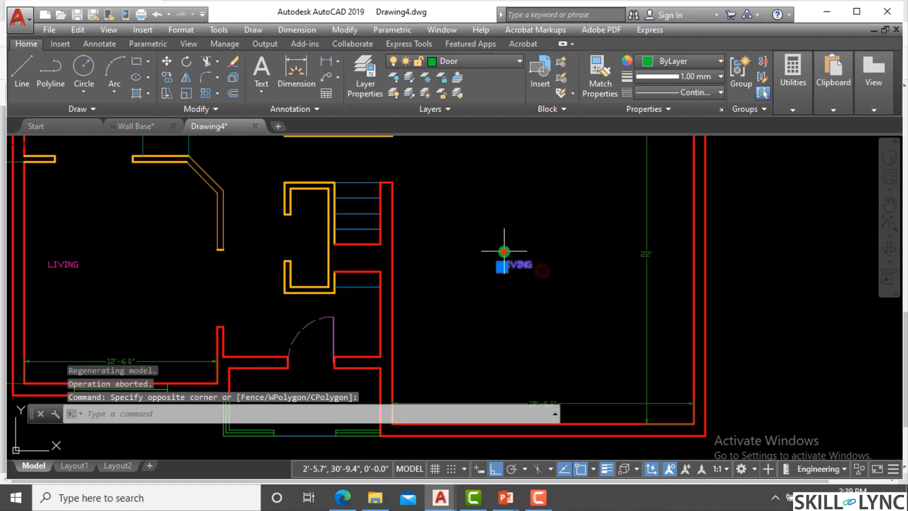
left_click(502, 253)
key("Escape")
key("Escape")
key("Escape")
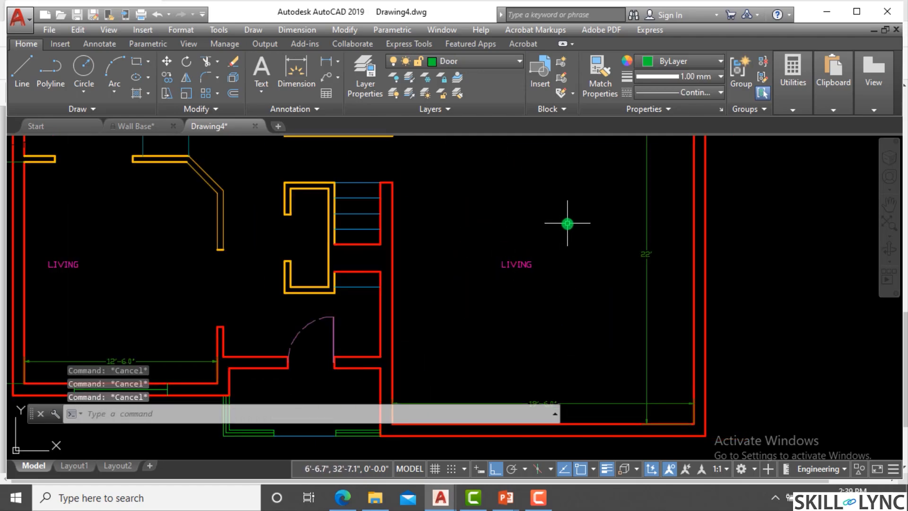
Step: Merge the LIVING label's Text layer into the Dimensions layer of the 22' dimension with LAYMRG, answering Yes to continue
type("la")
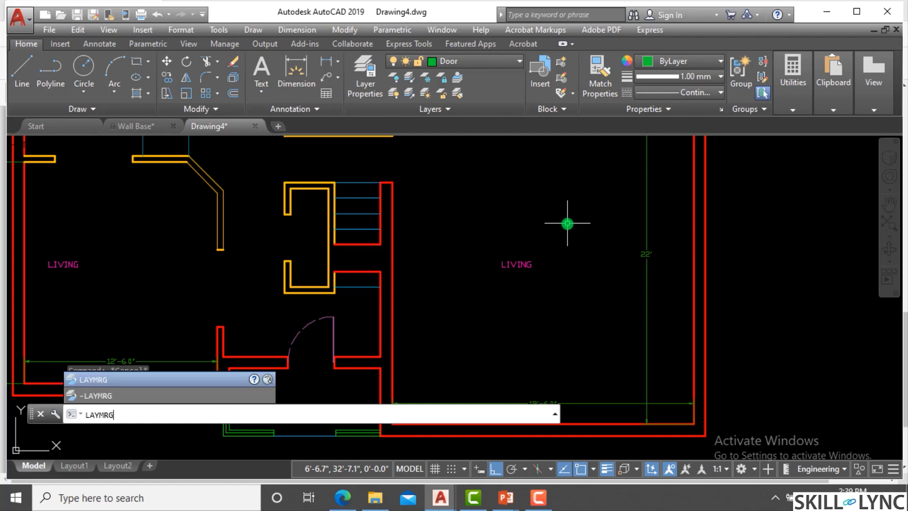
key("Return")
left_click(525, 263)
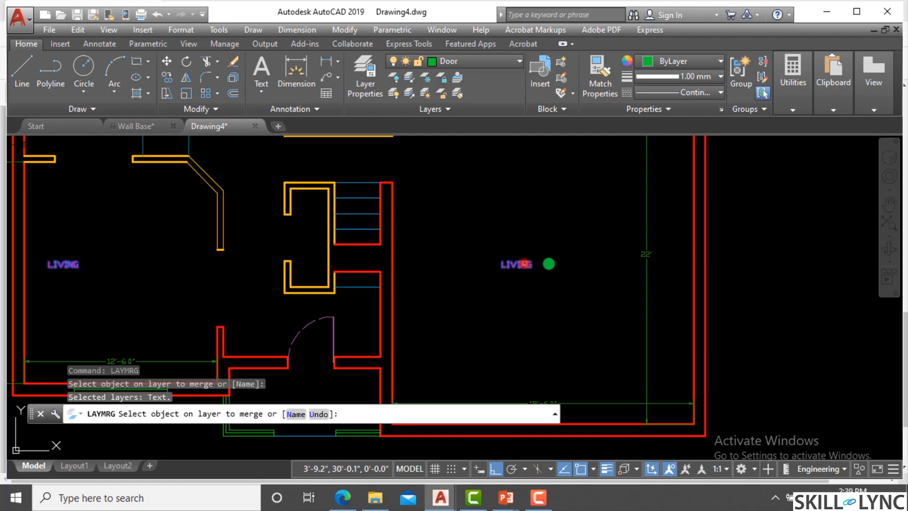
key("Return")
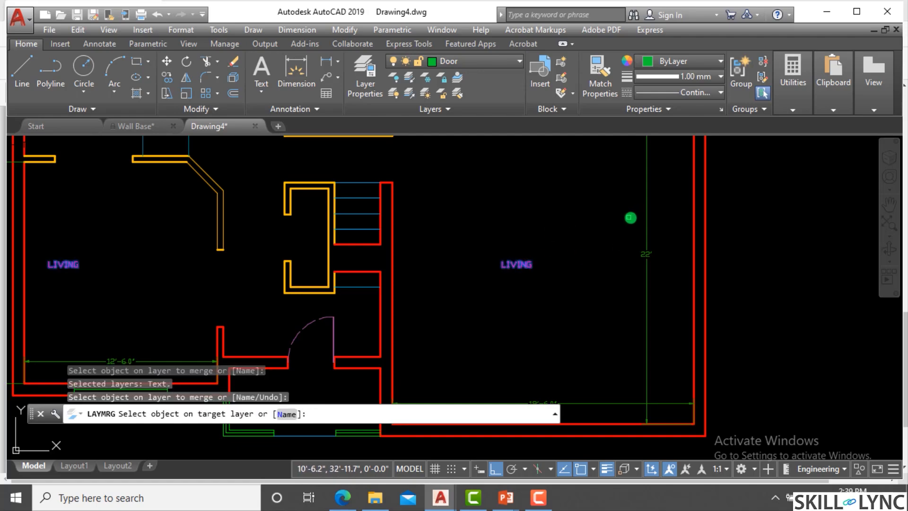
left_click(647, 212)
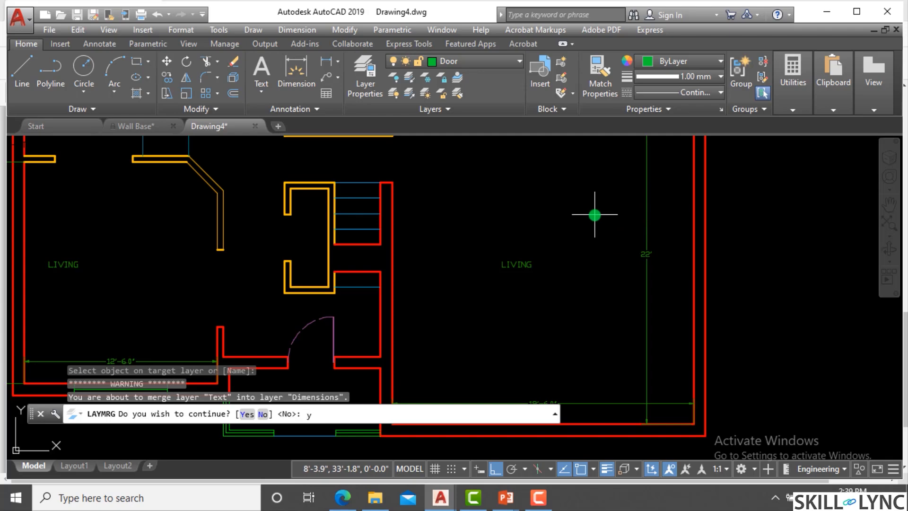
key("Return")
key("Escape")
key("Escape")
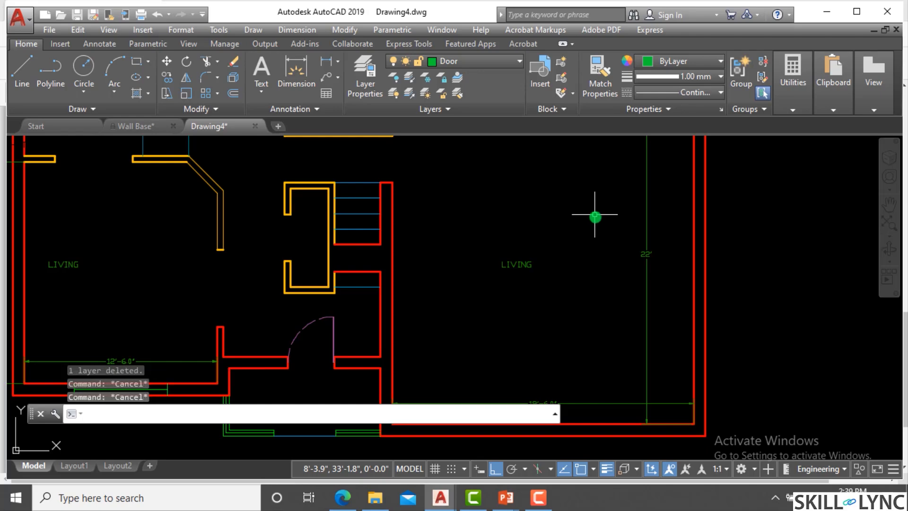
Step: Open the layer properties to check the layer list after the merge
type("1a")
key("Return")
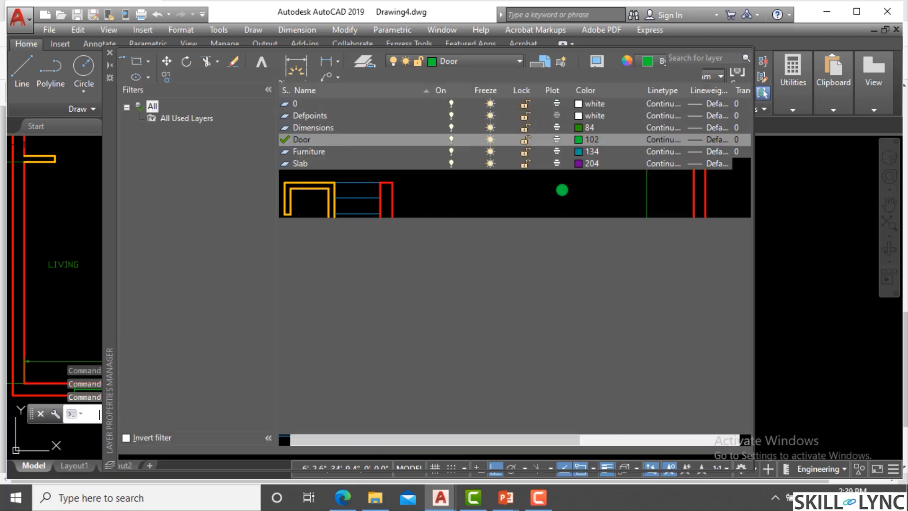